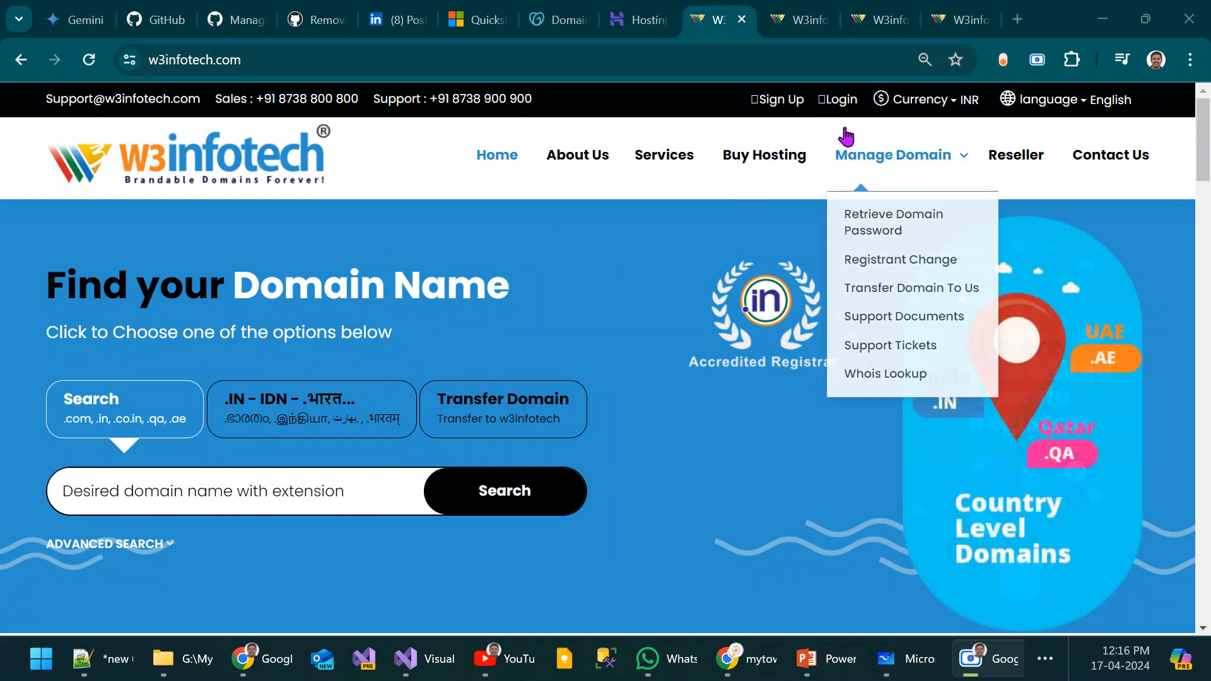
Step: Go to the Domains & Services list on W3infotech and open the details of the 1gm.in domain
click(797, 20)
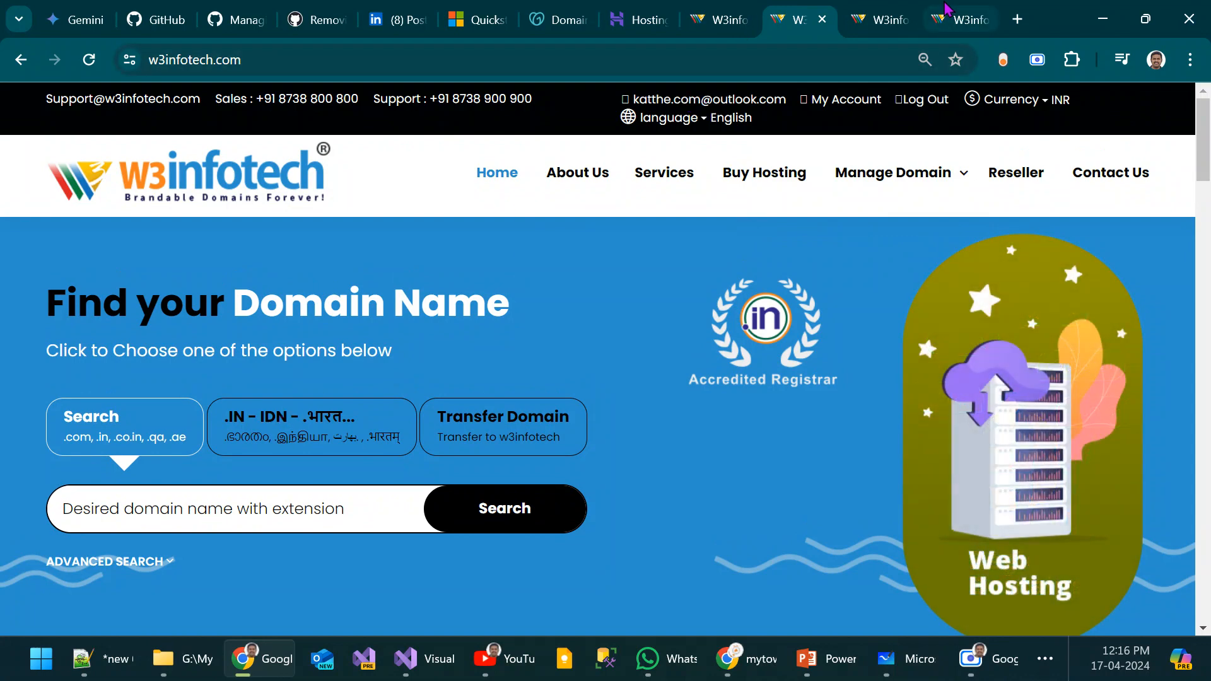
key(ctrl+Tab)
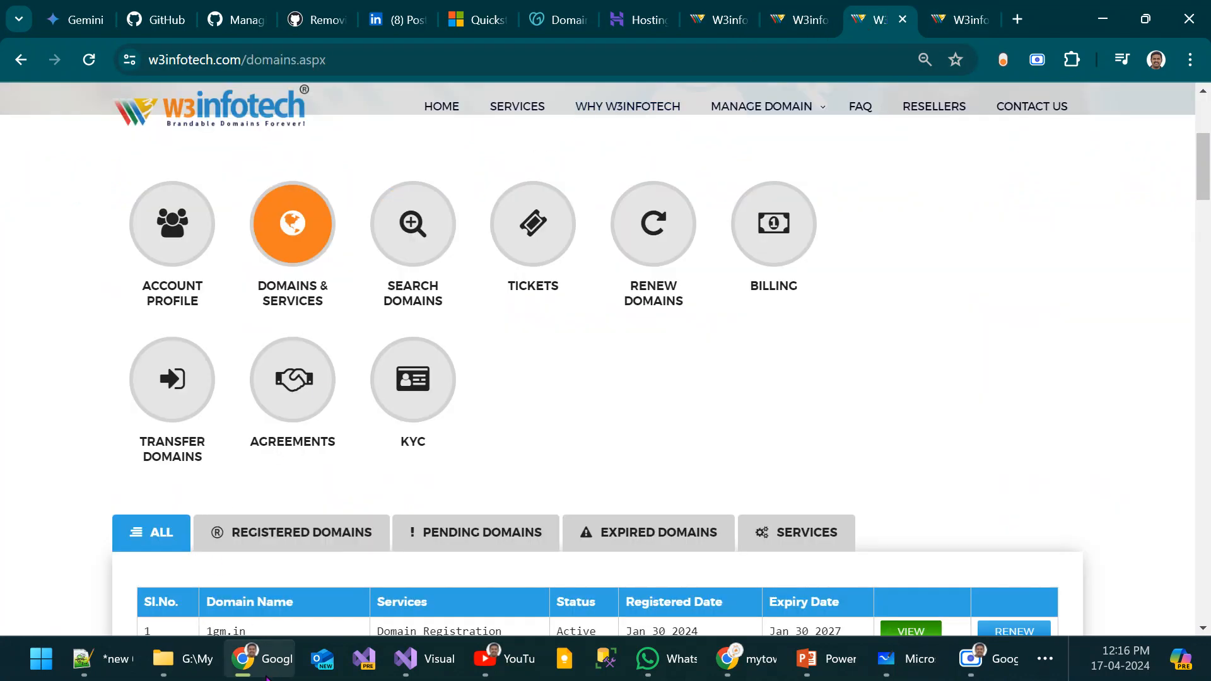
mouse_move(272, 668)
click(902, 633)
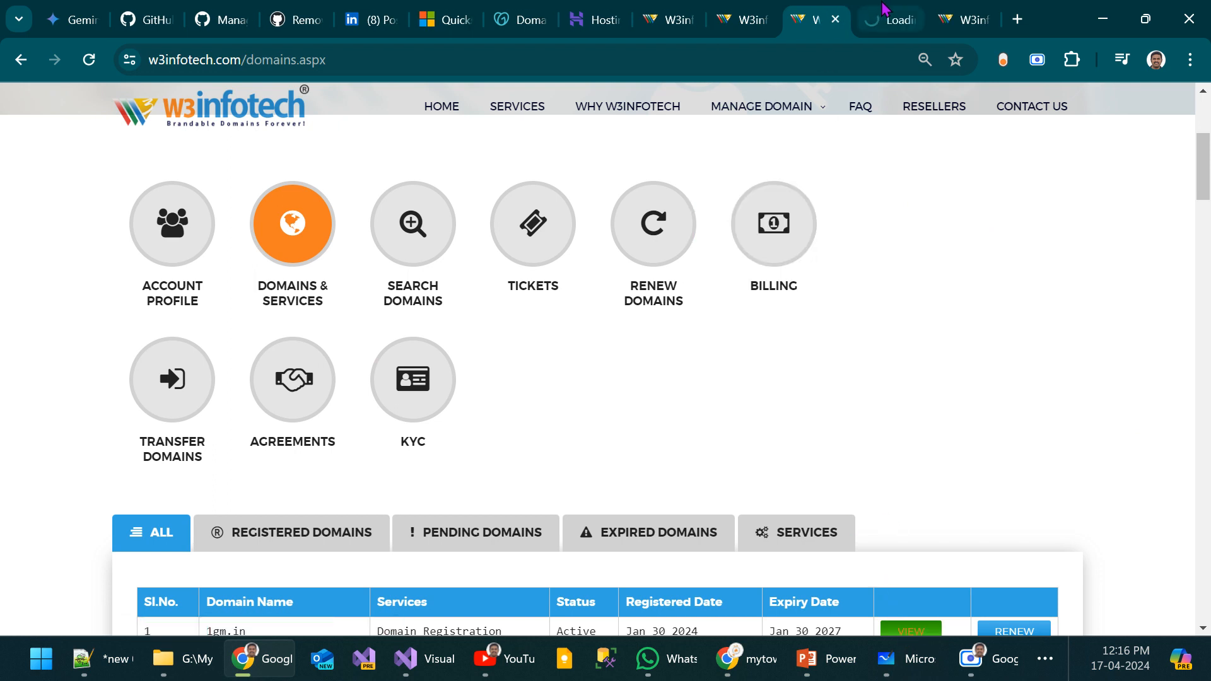
click(873, 32)
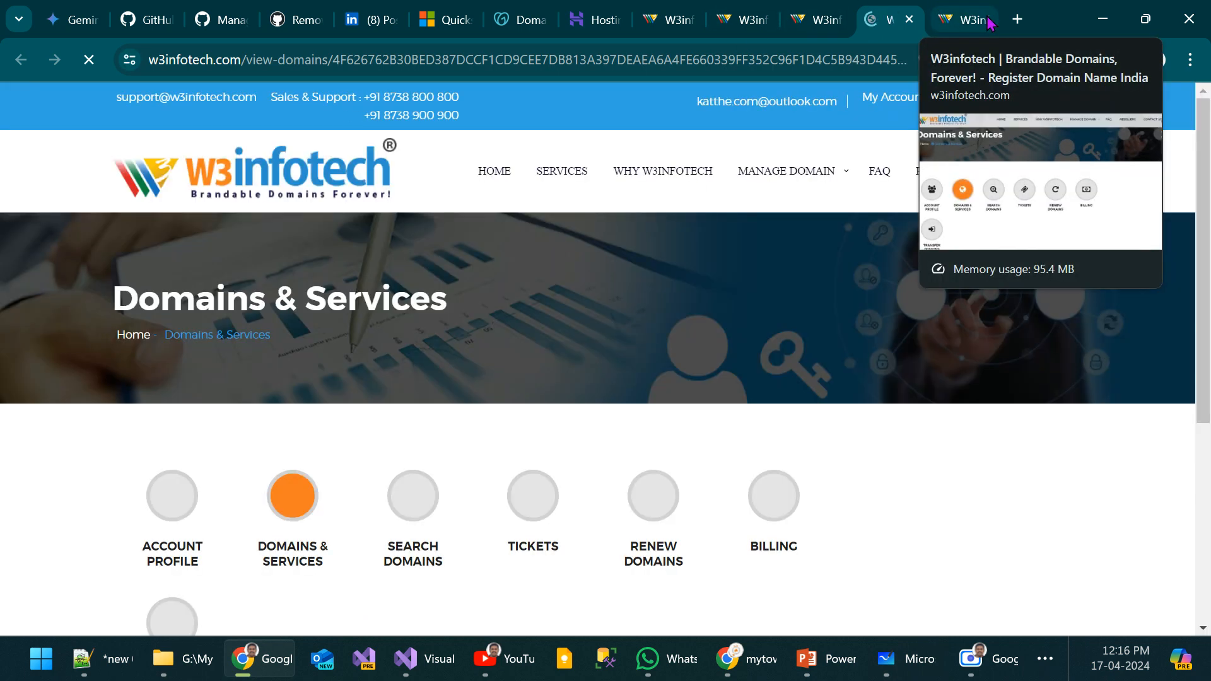
Step: Load 1gm.in in a new browser tab to check where the domain leads
click(1020, 19)
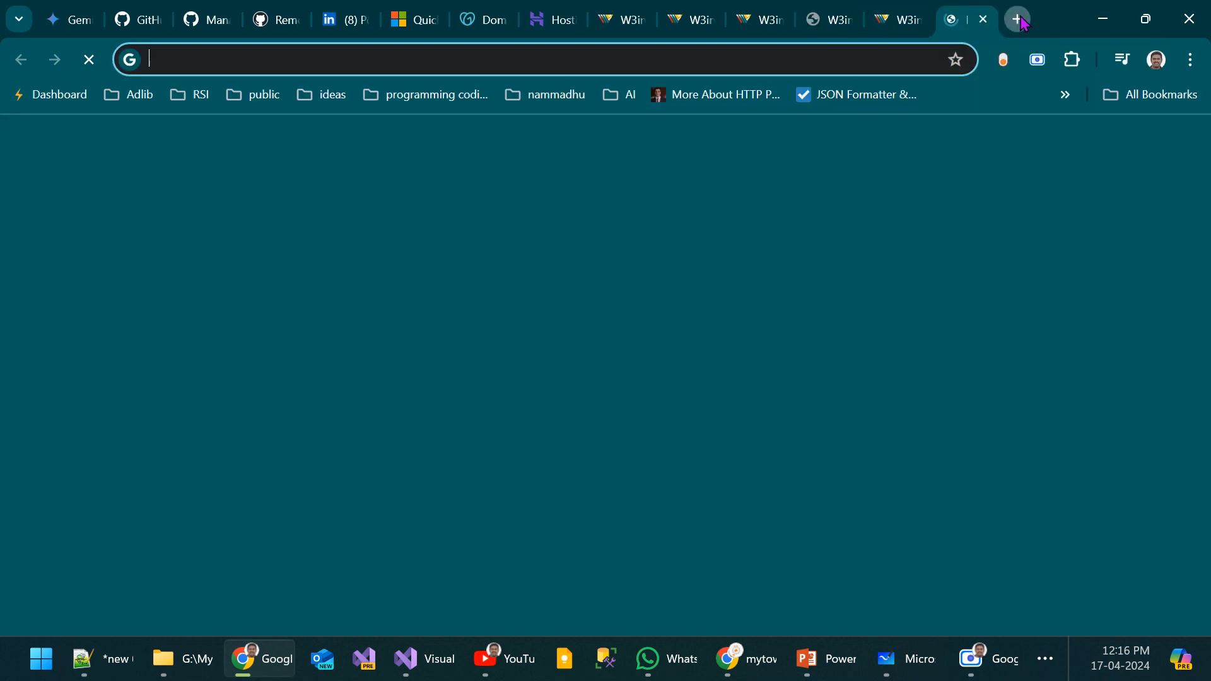
text(1gm.)
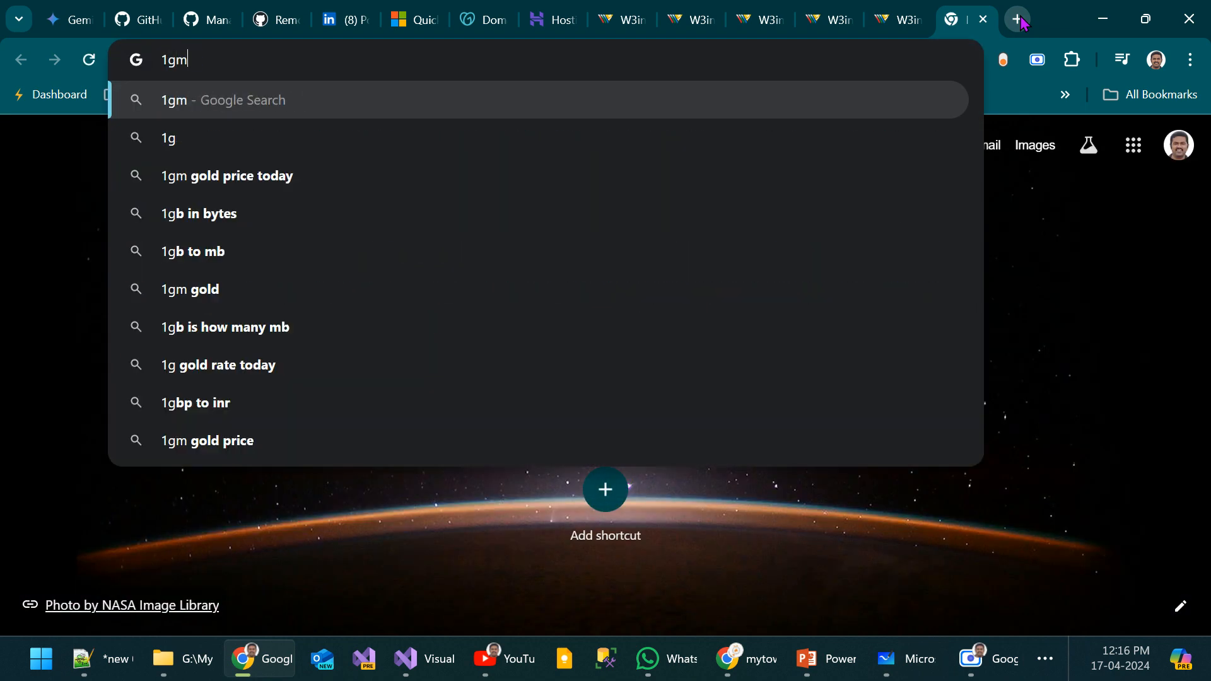
text(in)
key(Return)
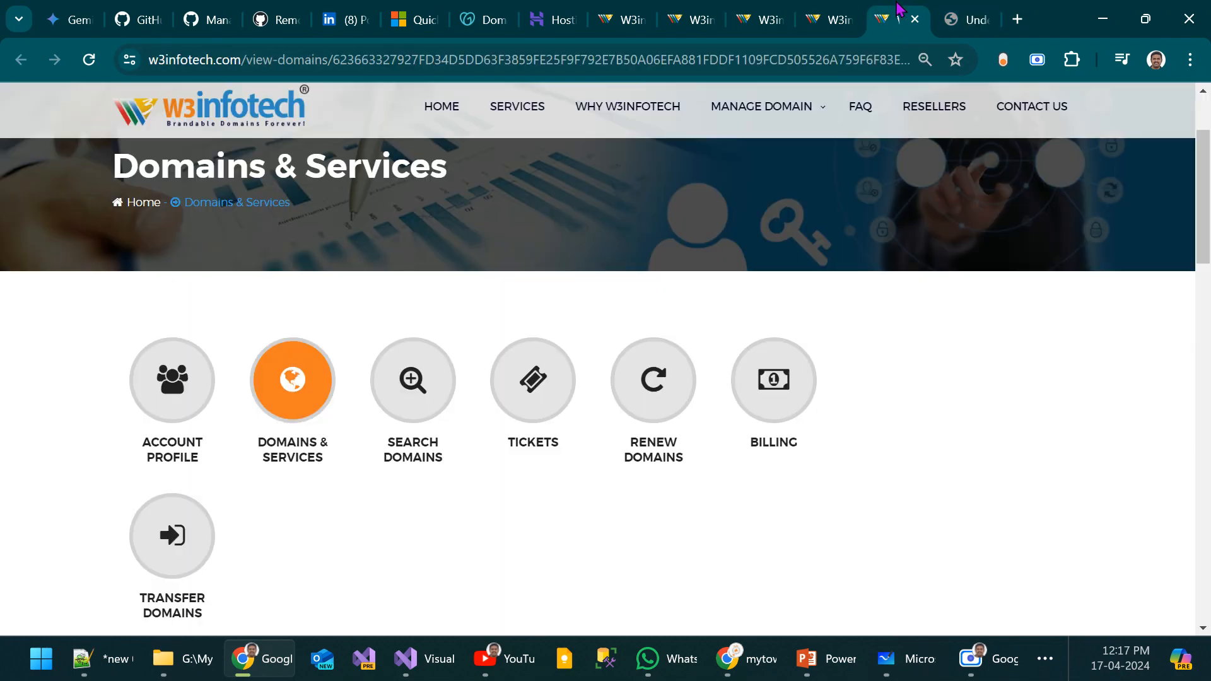
Step: In the forwarding settings of 1gm.in, delete the bare-domain record that points to the UnderConstruction.html page
click(899, 19)
scroll(619, 327, down, 5)
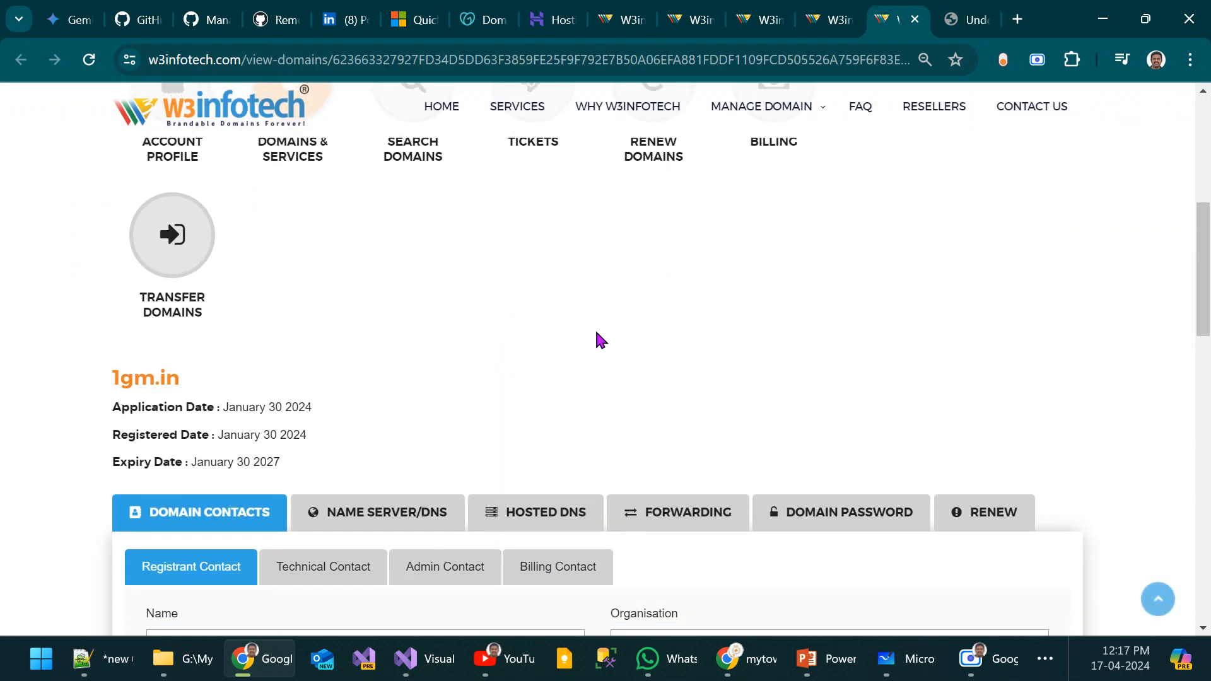
click(694, 477)
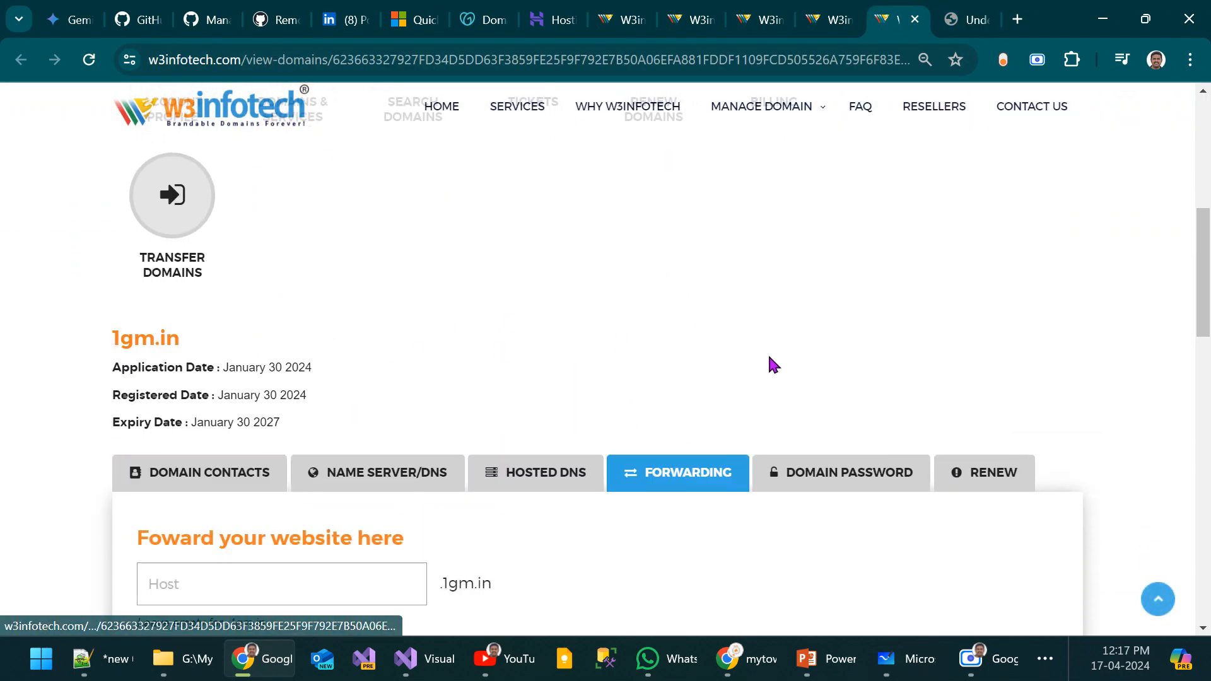
scroll(767, 353, down, 7)
scroll(772, 364, down, 2)
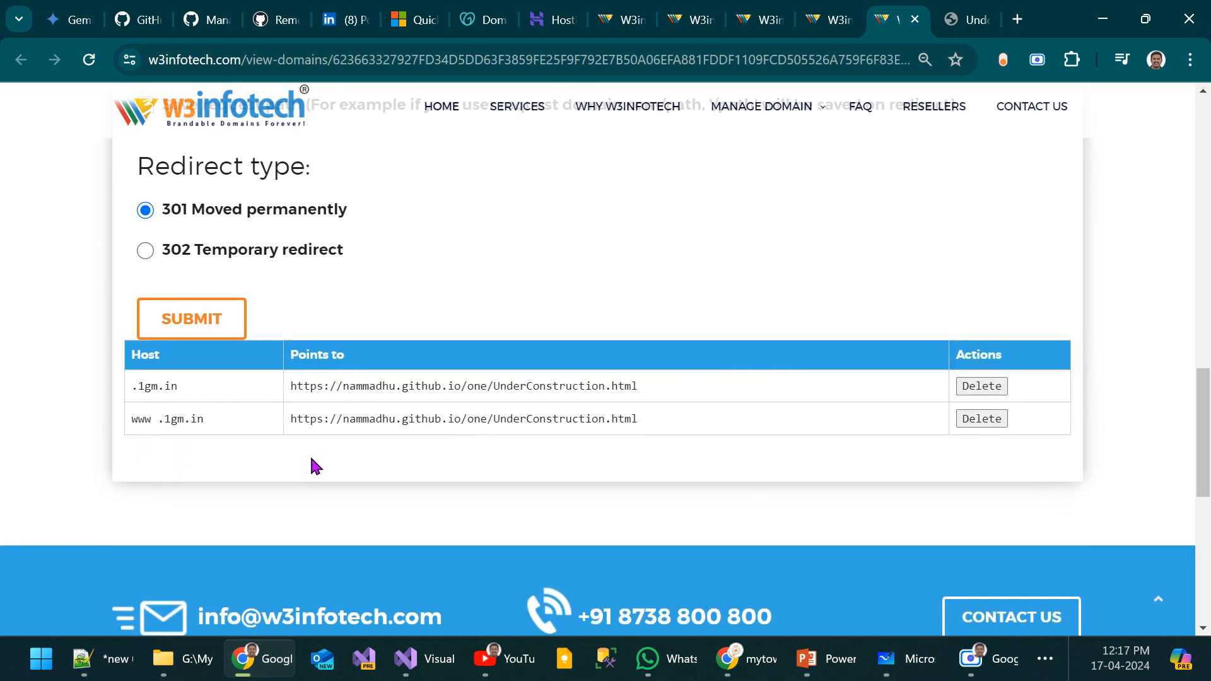
click(976, 386)
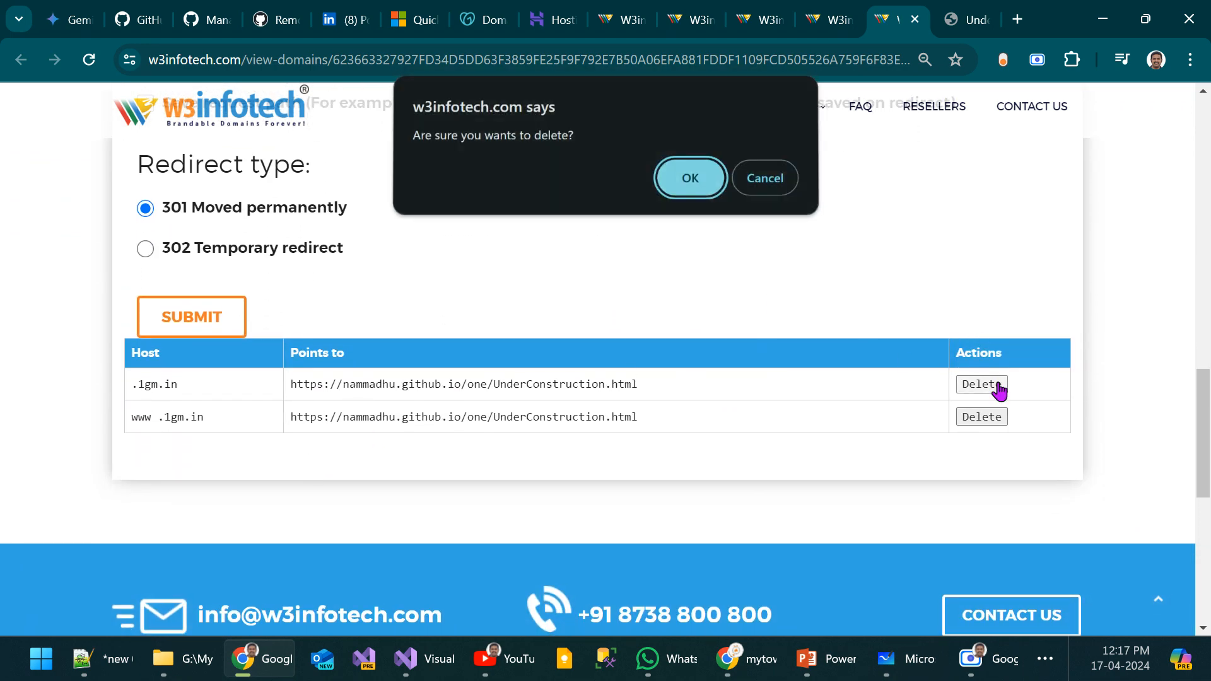
click(707, 188)
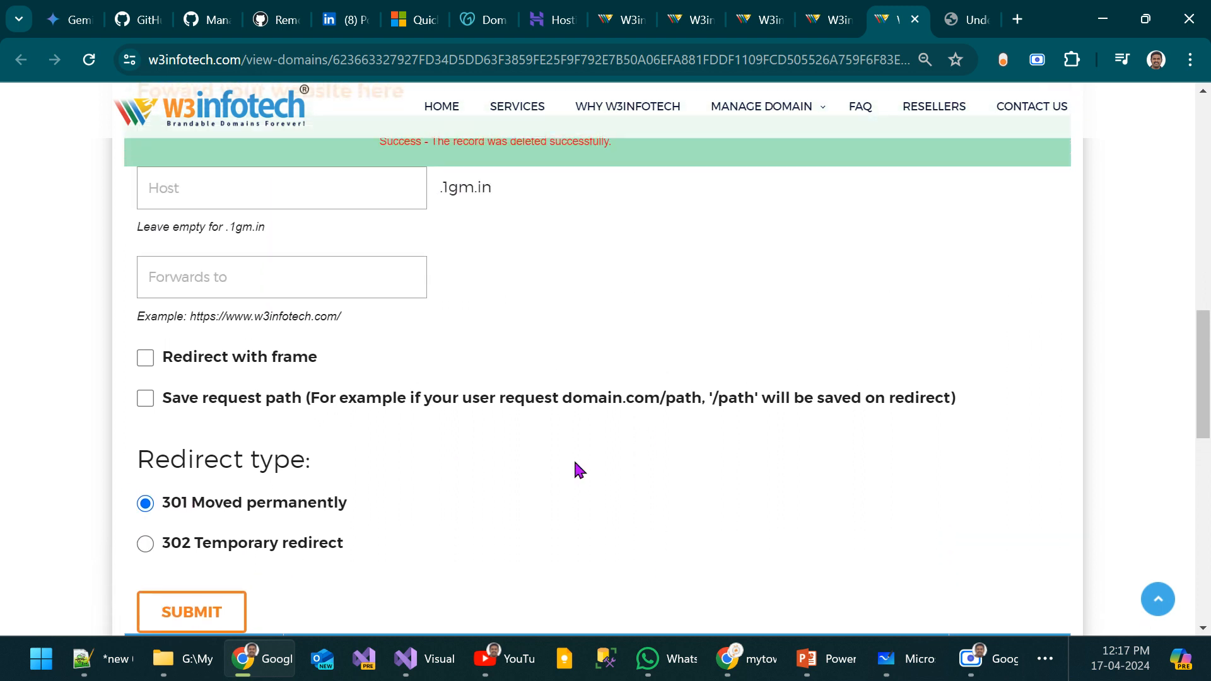
Step: Examine the Host and Forwards to fields and the redirect options of the 1gm.in forwarding form
drag(228, 239, 276, 241)
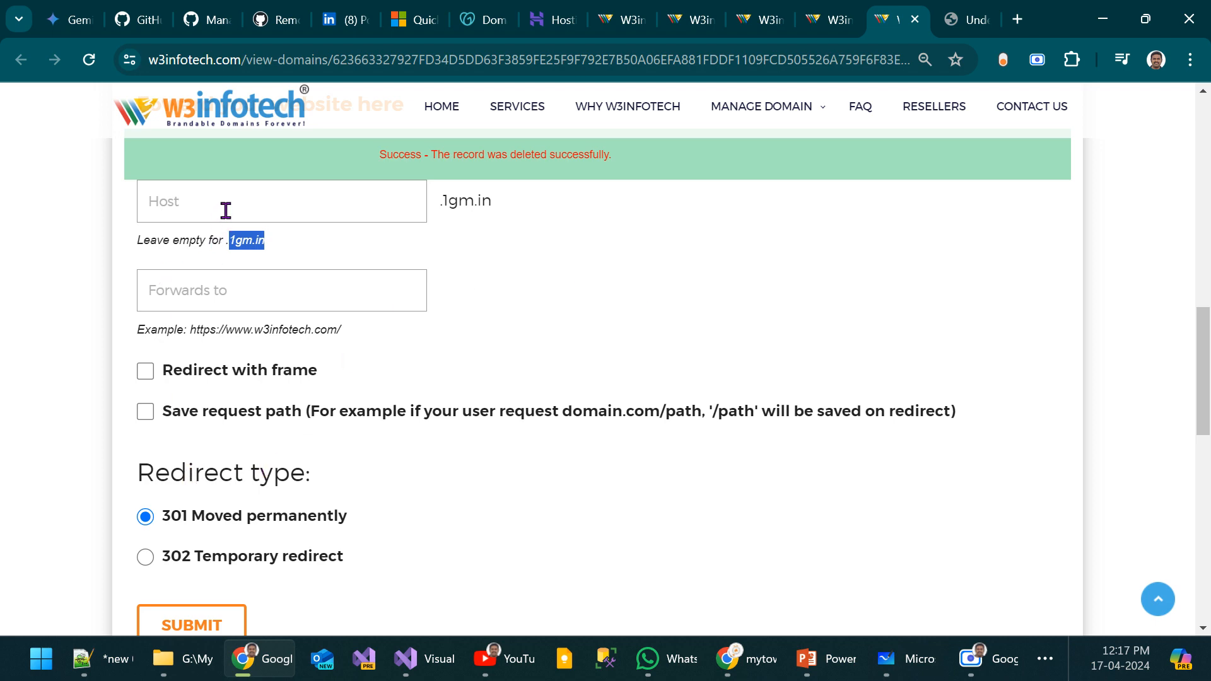
scroll(595, 379, down, 7)
scroll(600, 400, up, 5)
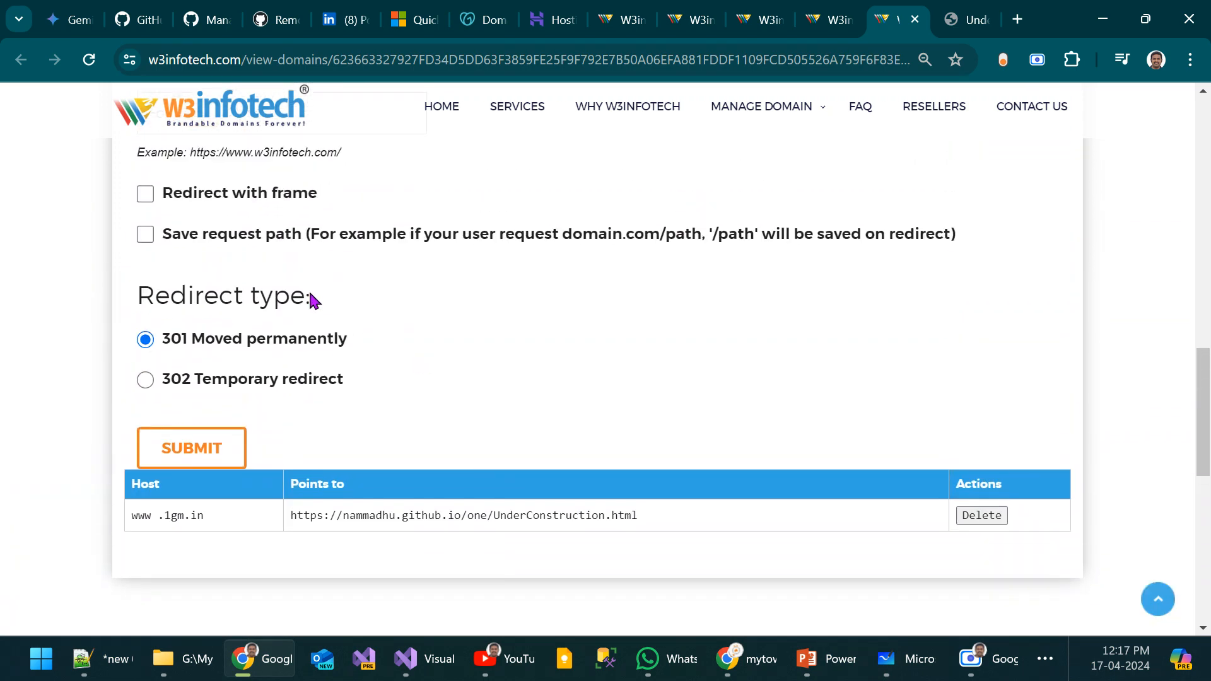
scroll(312, 299, up, 2)
click(248, 162)
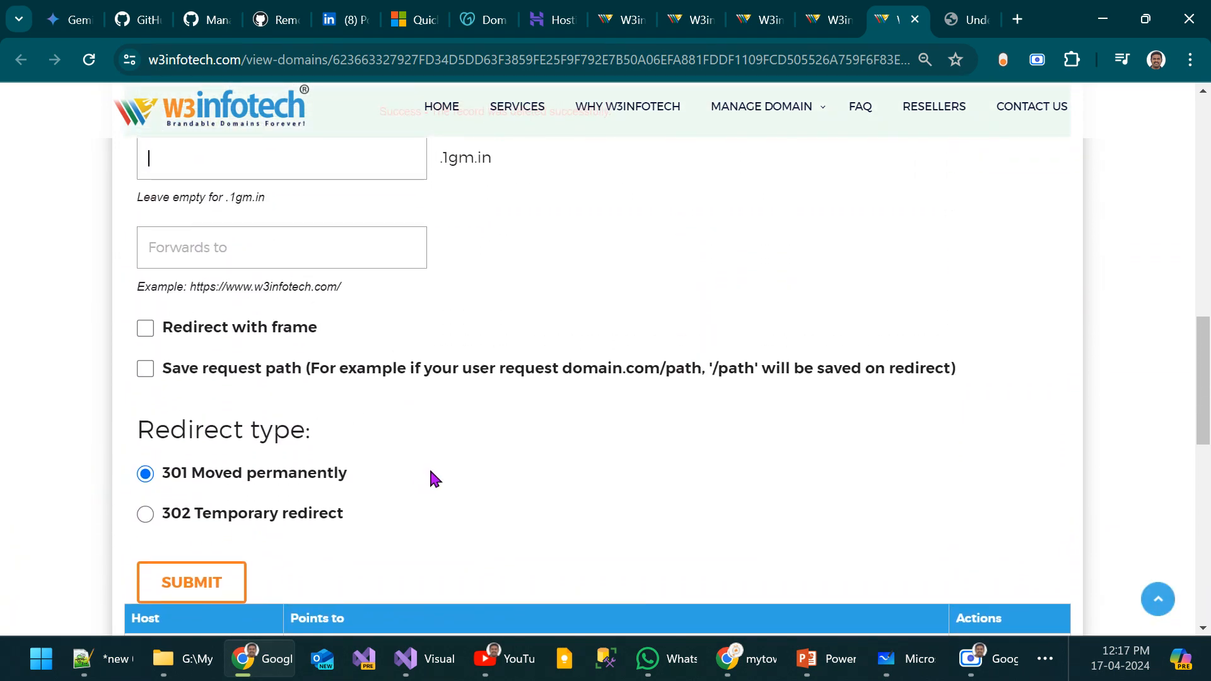
click(292, 253)
click(222, 163)
triple_click(505, 158)
click(175, 162)
click(224, 247)
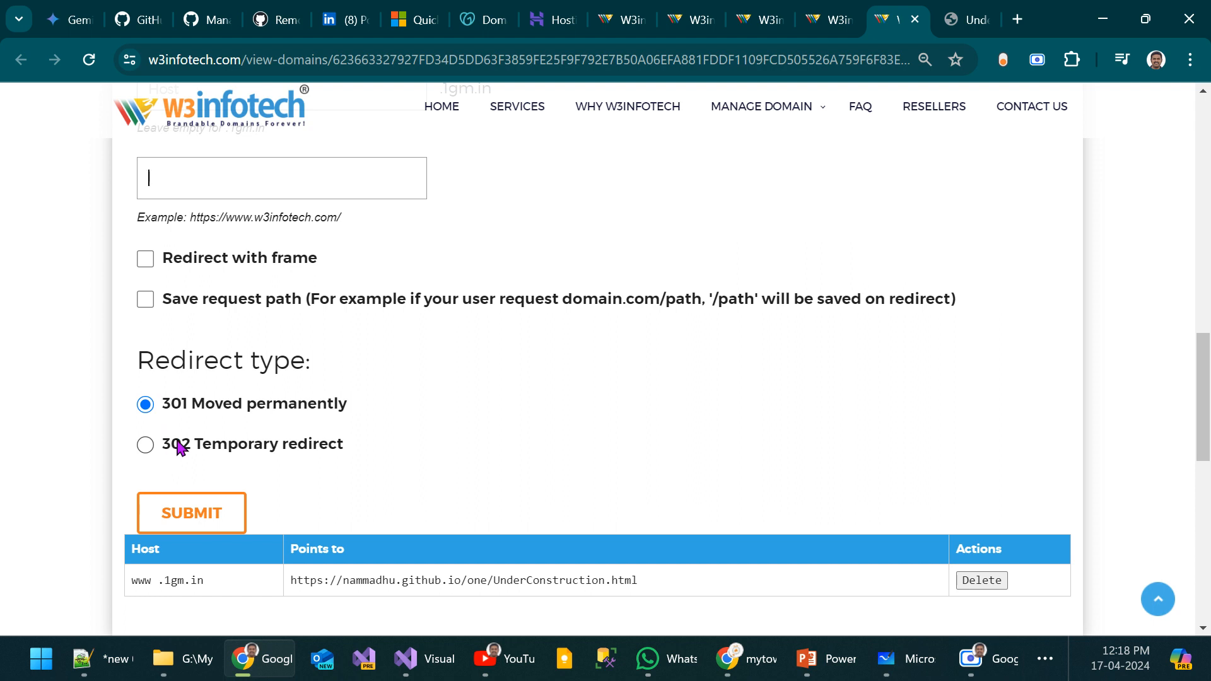
Step: Delete the www forwarding record of 1gm.in
click(982, 581)
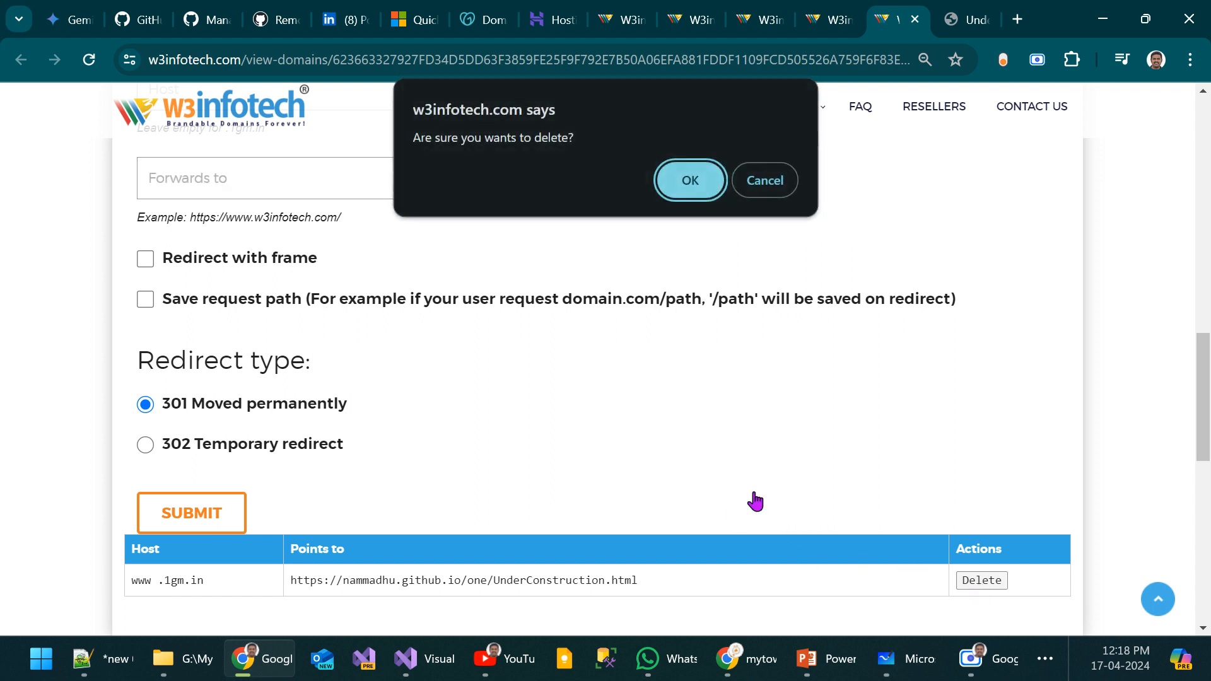
click(690, 181)
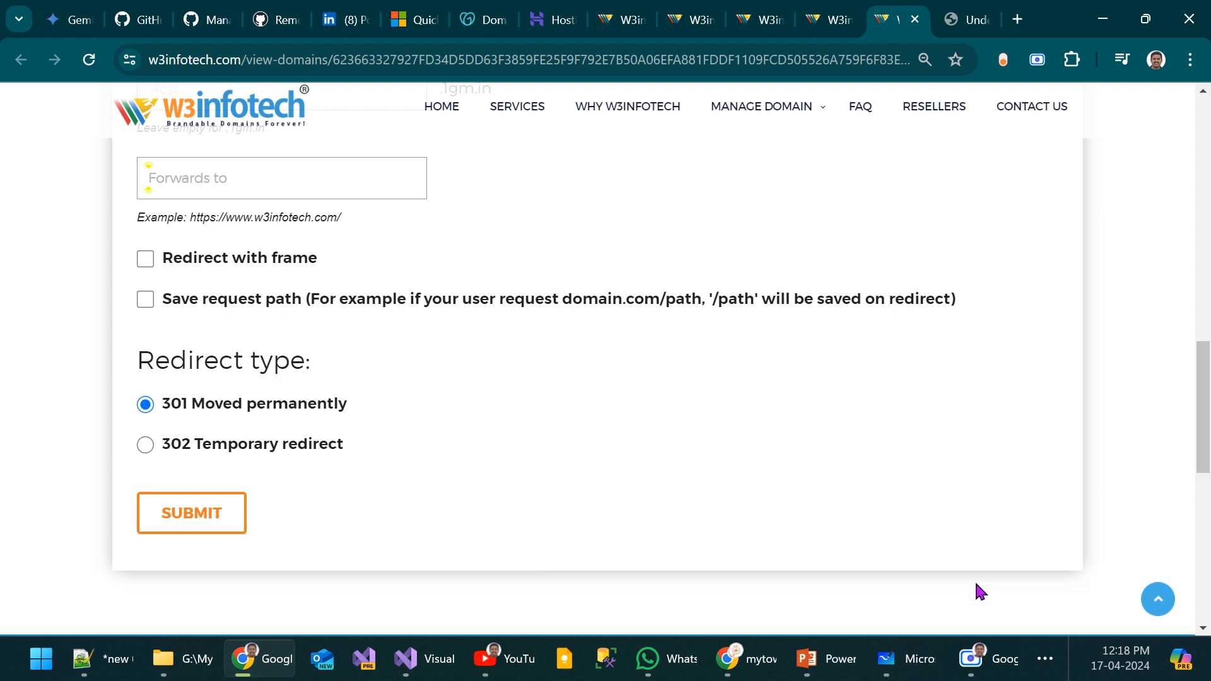
scroll(487, 393, up, 13)
scroll(638, 384, down, 4)
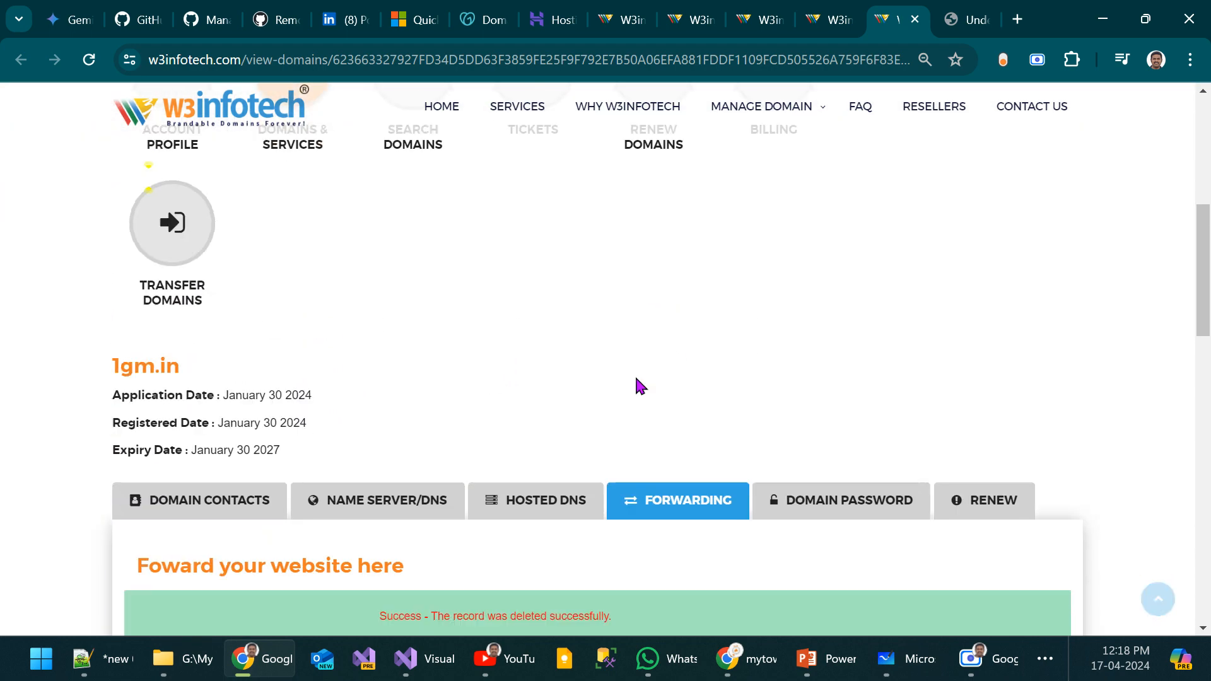
Step: Review the hosted DNS page and the nameserver entries of 1gm.in
scroll(637, 386, down, 2)
click(397, 363)
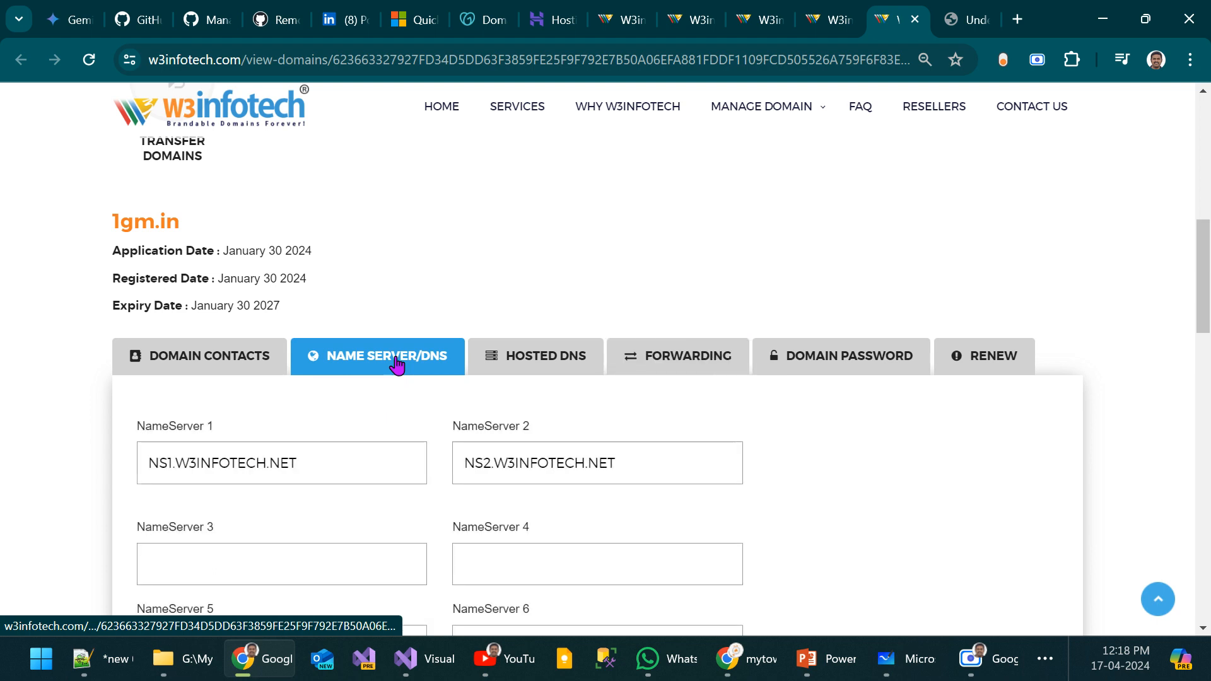
click(501, 353)
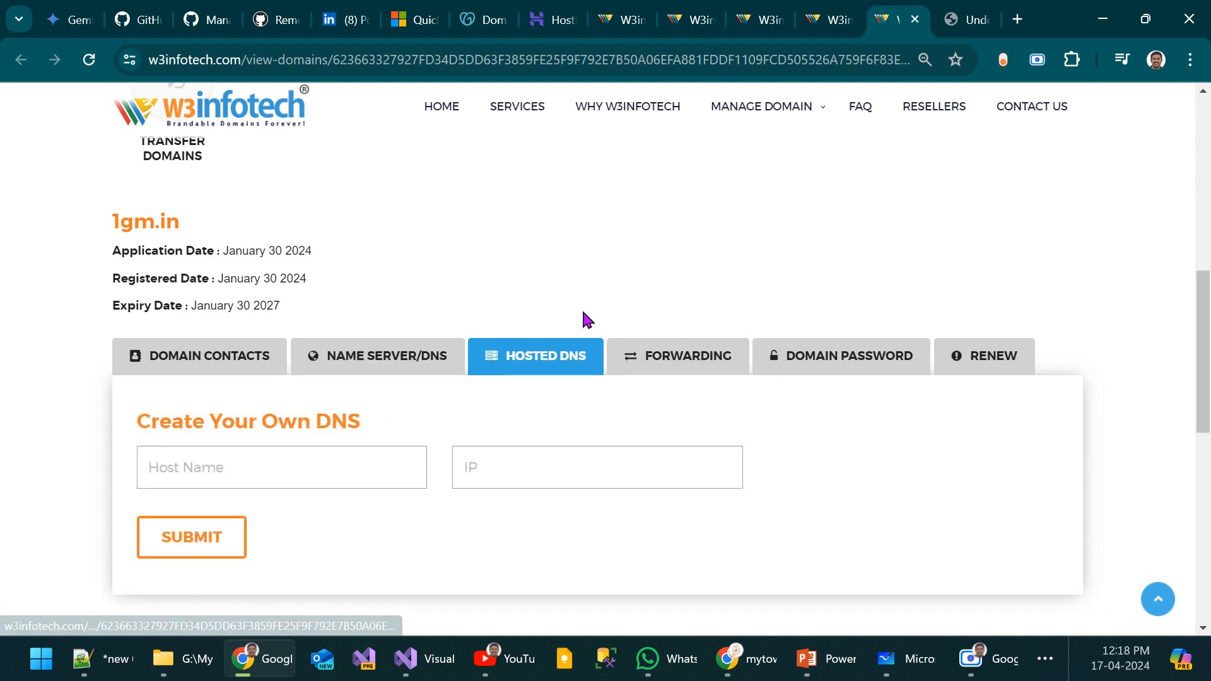
click(378, 354)
scroll(994, 321, down, 1)
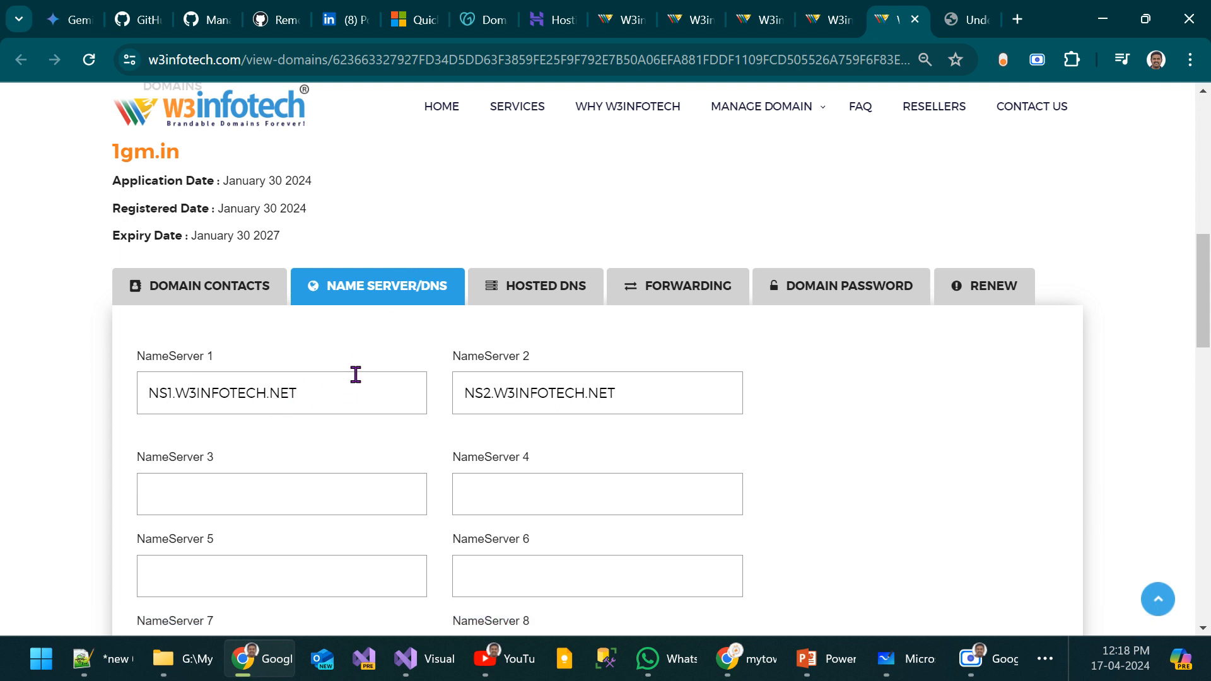
scroll(340, 386, down, 2)
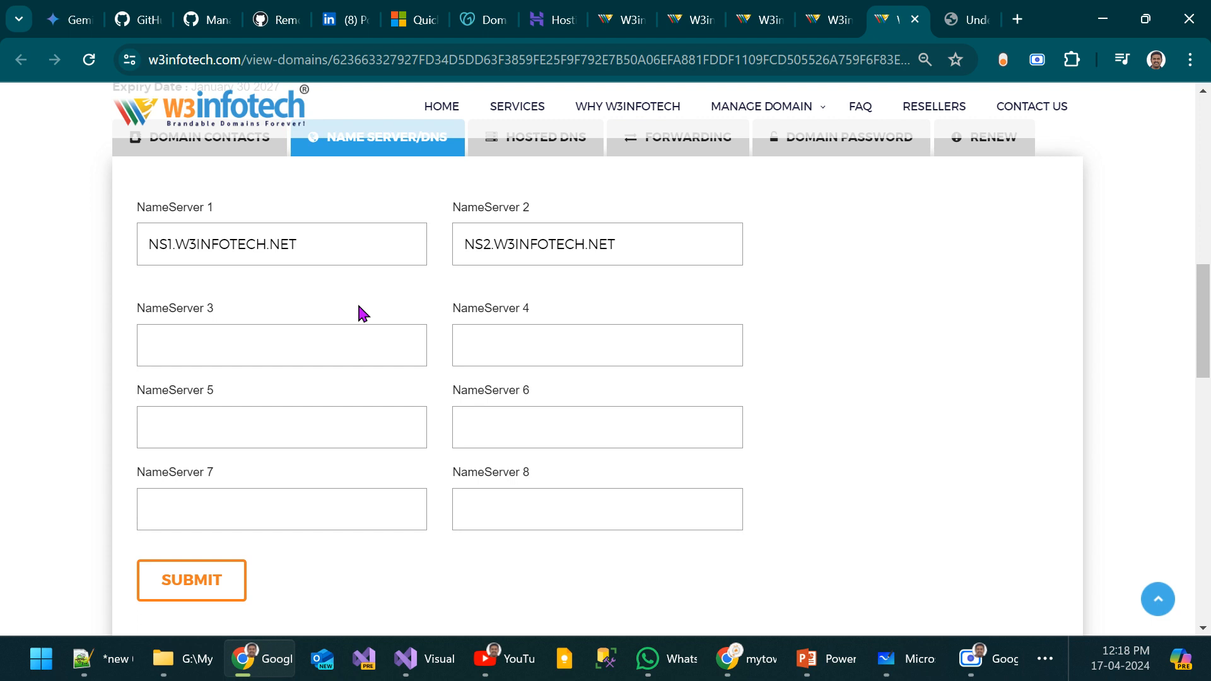
drag(327, 239, 125, 238)
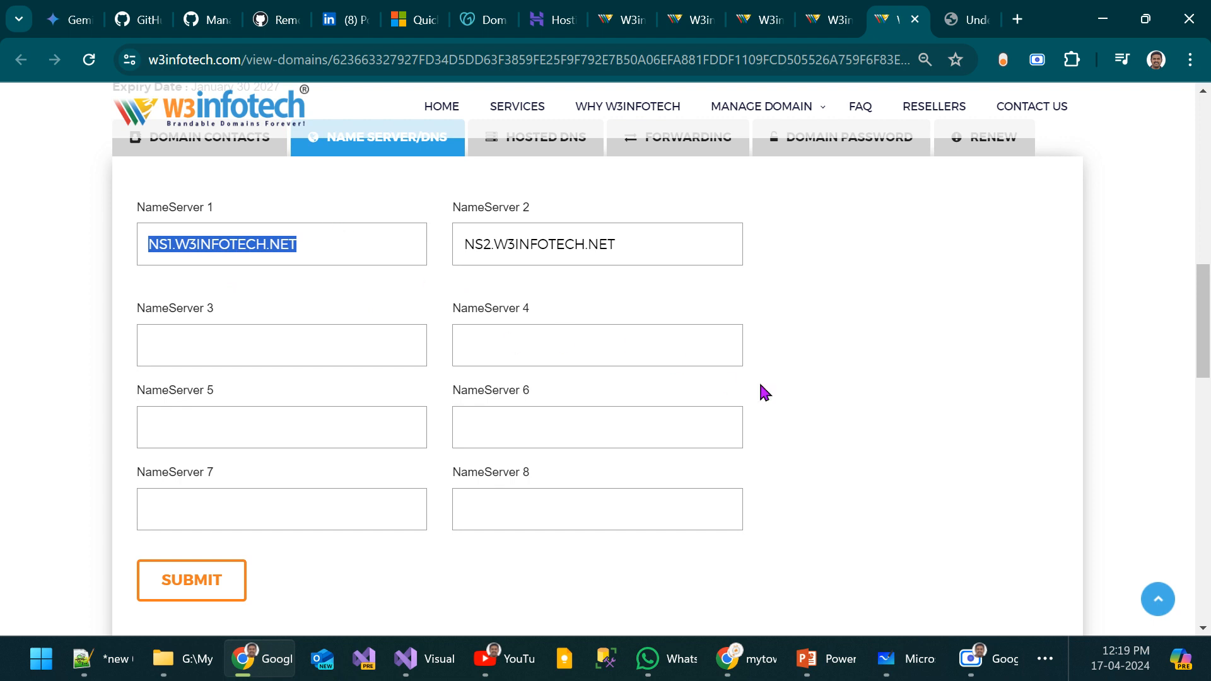
Step: Look through the record types offered for editing the DNS records of 1gm.in
scroll(846, 411, down, 2)
scroll(846, 411, down, 3)
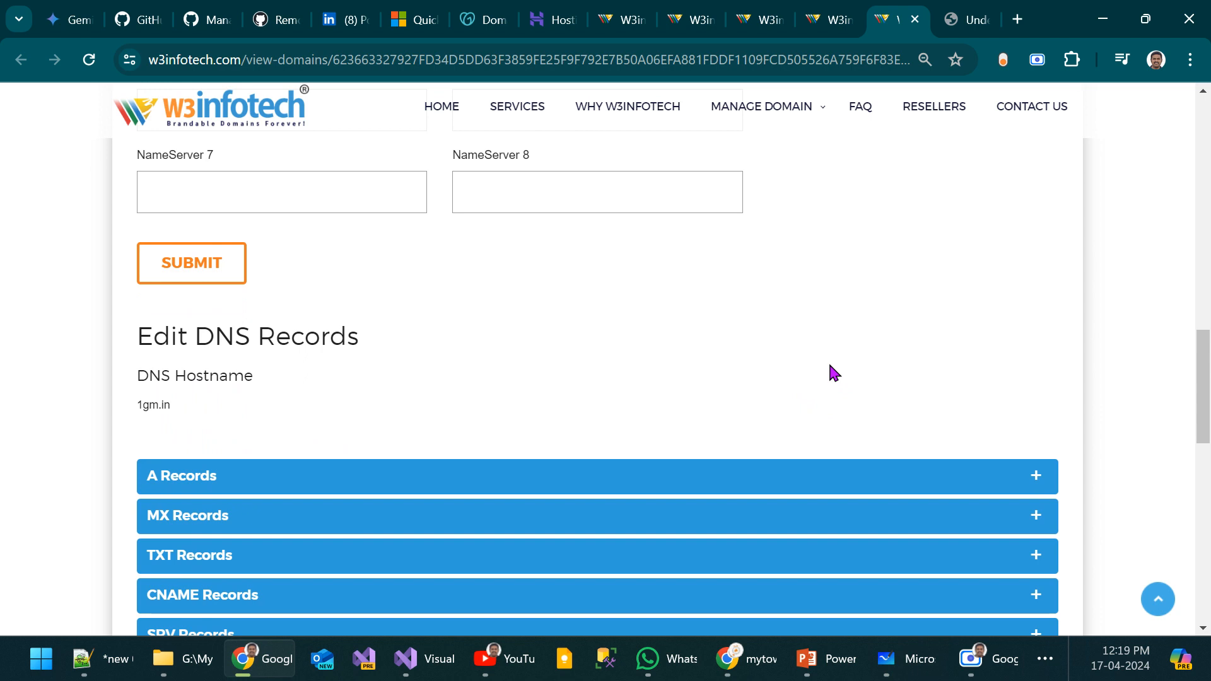
scroll(830, 372, down, 2)
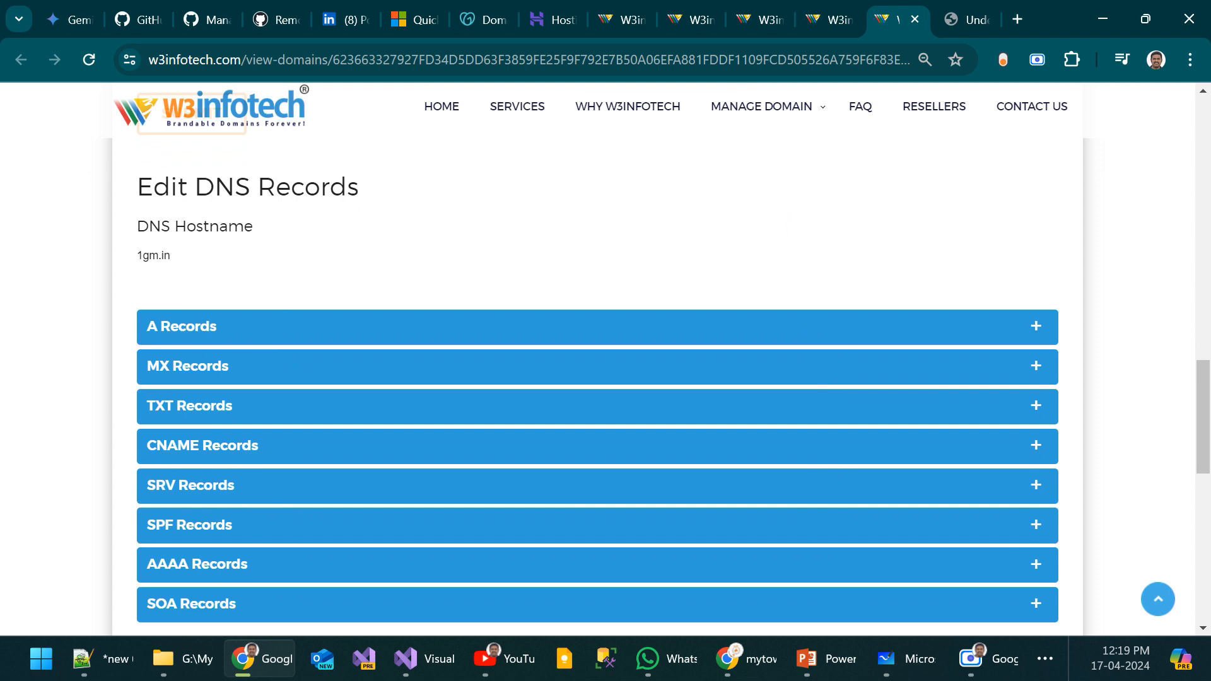
Step: Switch to the Azure portal, open the mytown web app's default domain in a new tab and inspect its full address
click(746, 659)
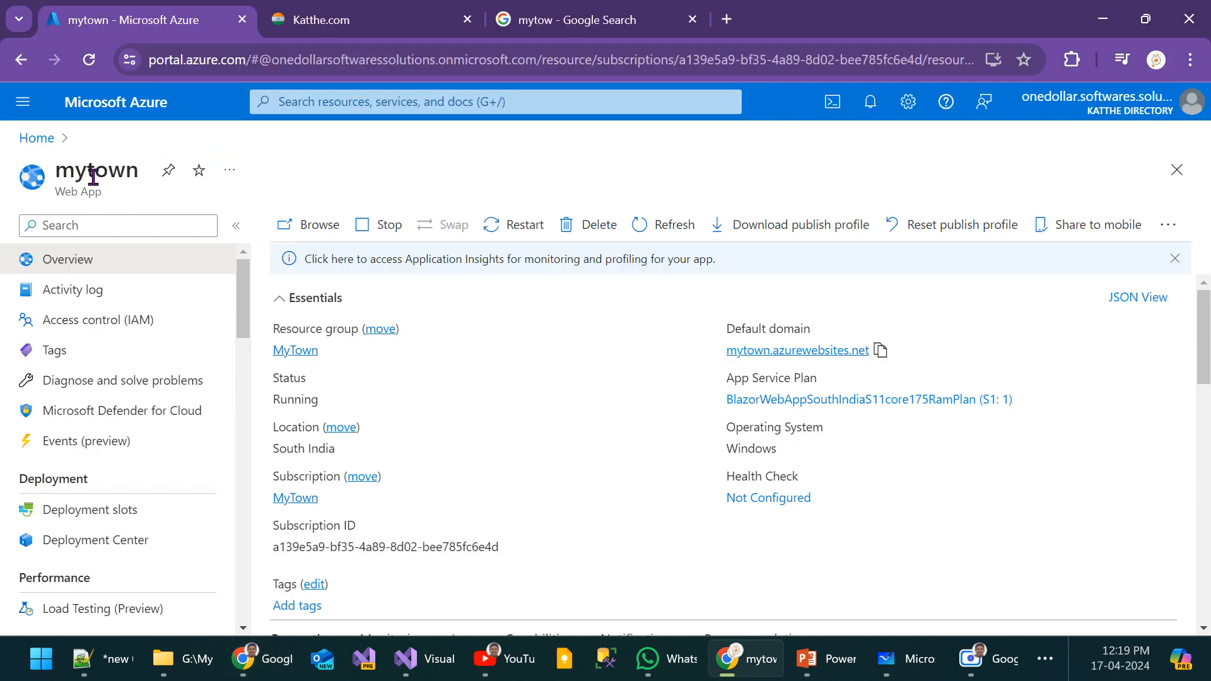
middle_click(770, 351)
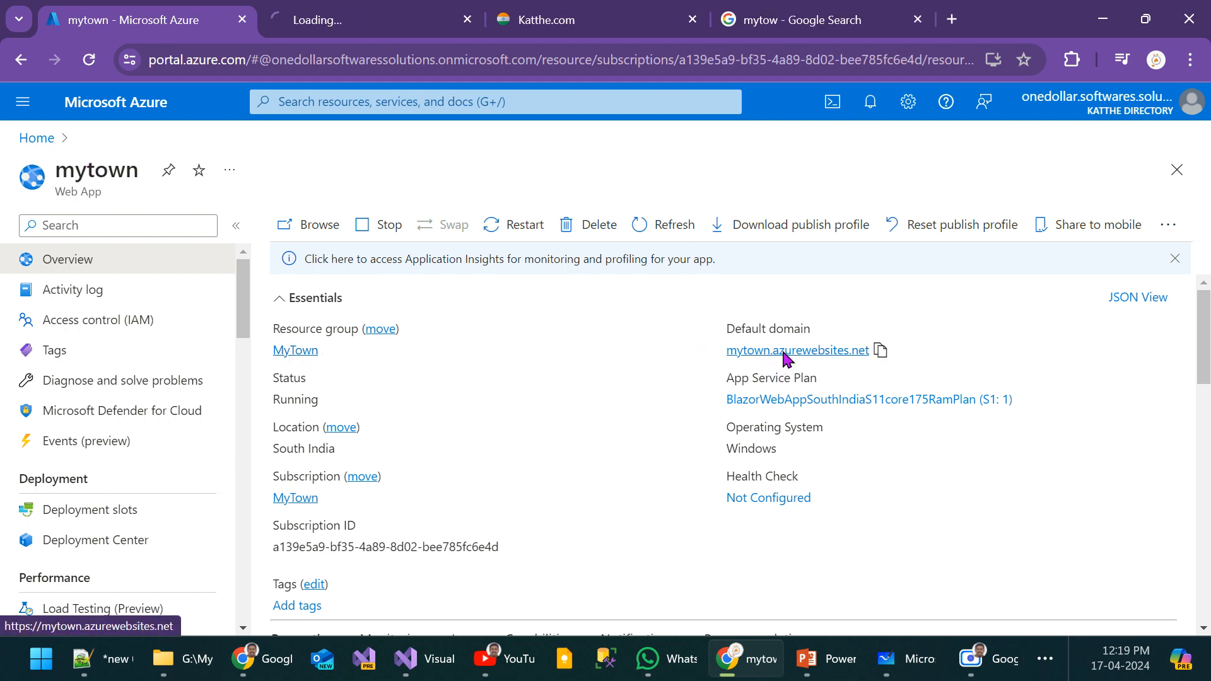
click(310, 35)
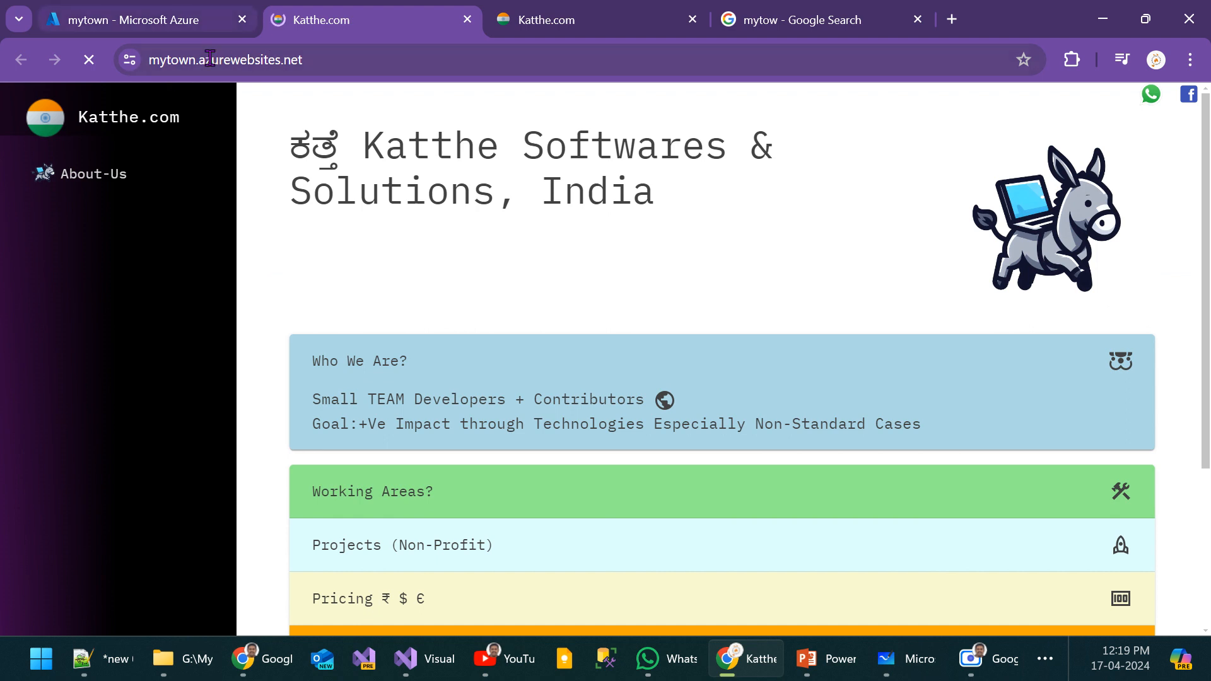
click(353, 59)
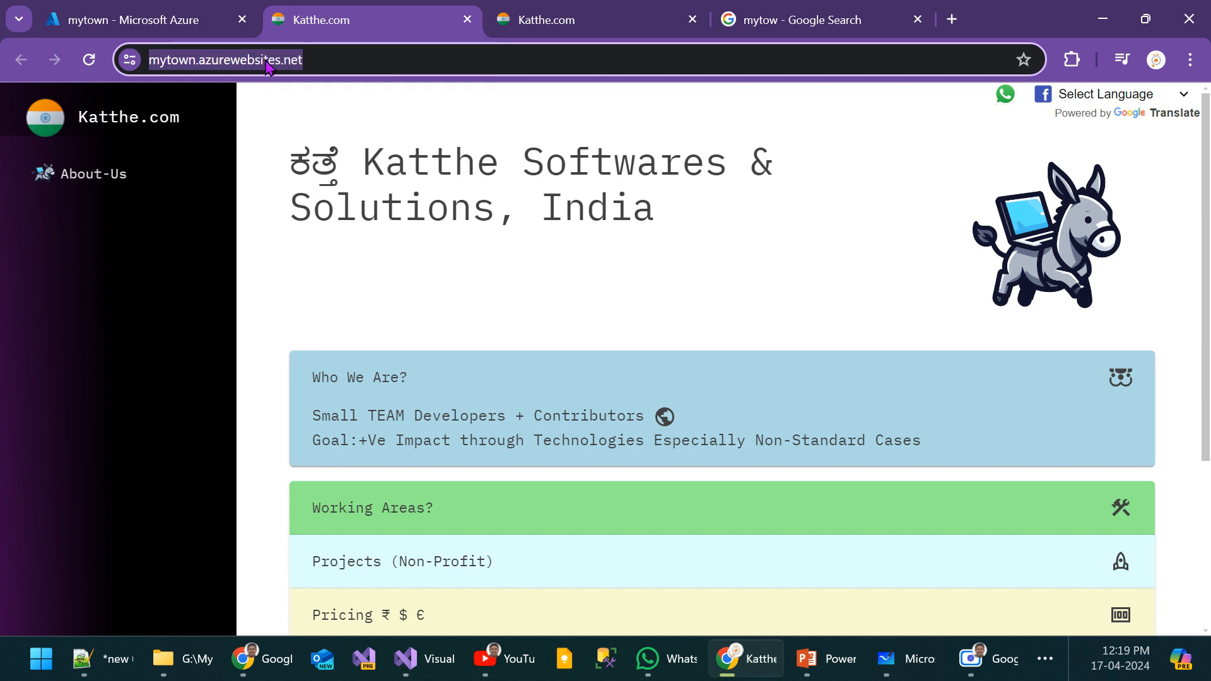
click(324, 56)
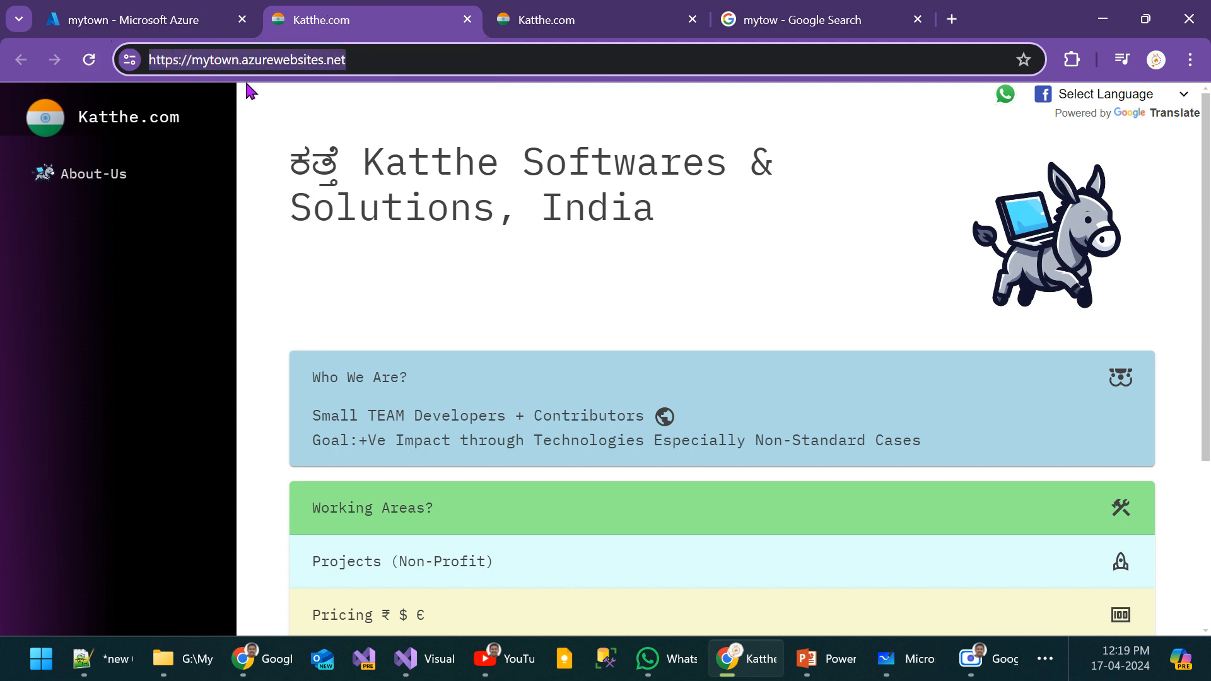
Step: Return to the mytown overview, consult the domain mapping diagram in Microsoft Whiteboard and switch back to the Azure portal
click(177, 25)
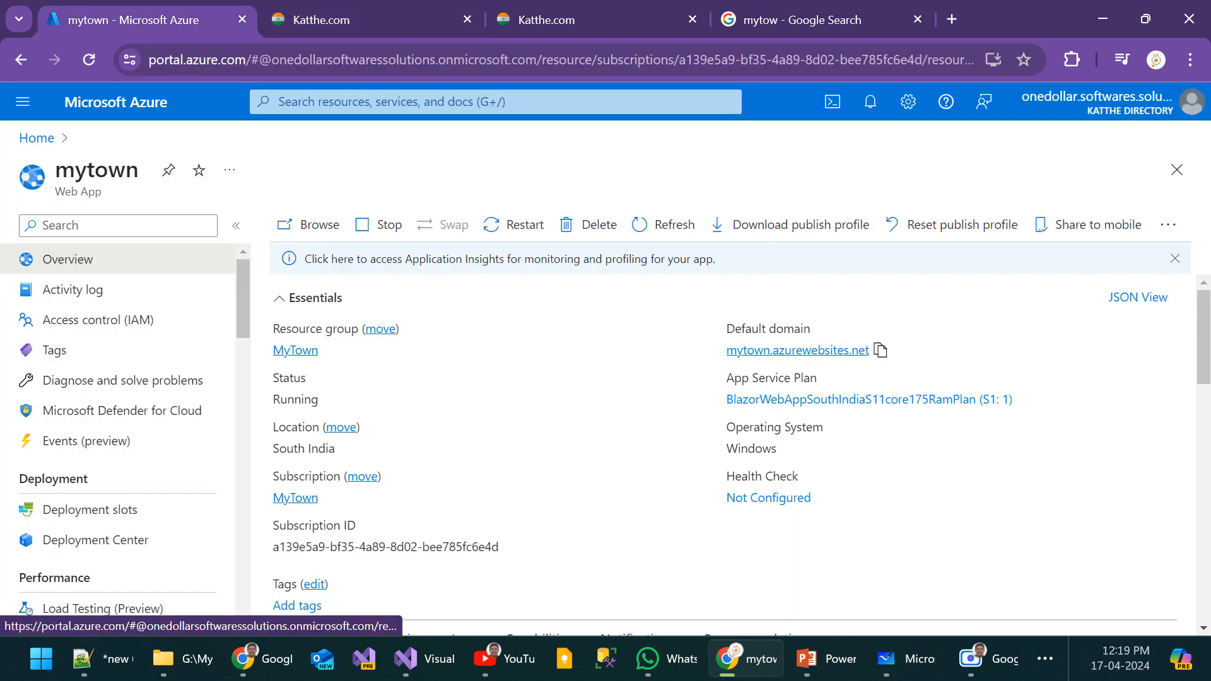
key(alt+Tab)
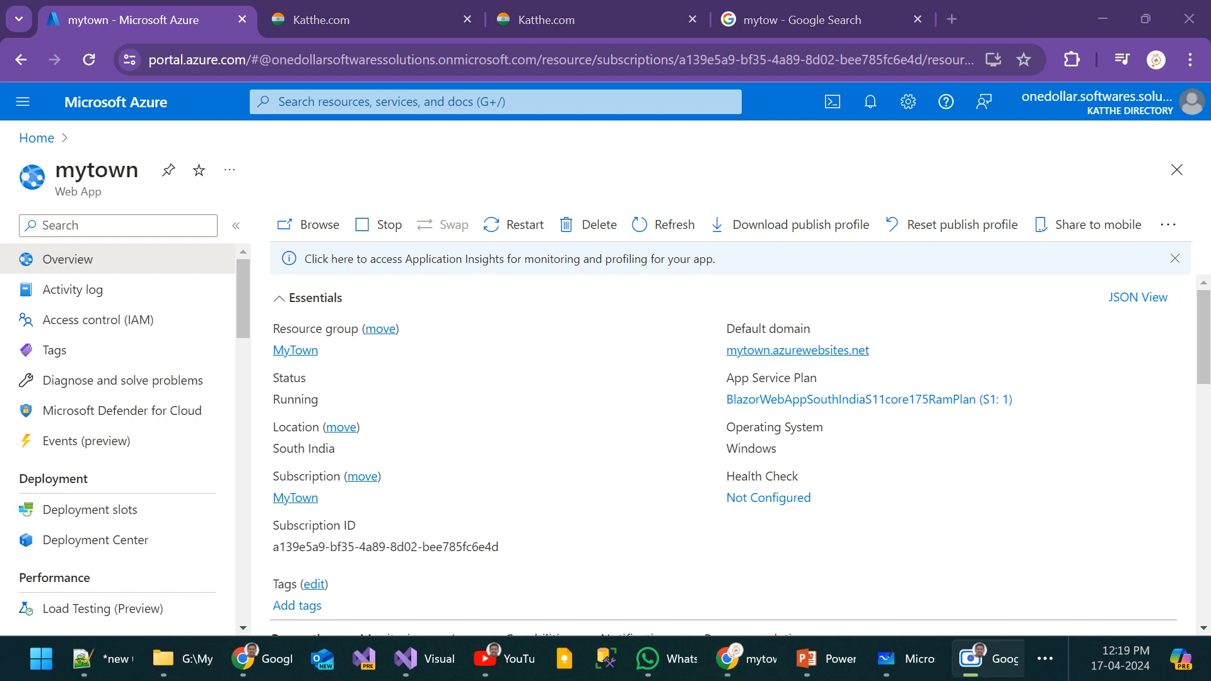
key(alt+Tab)
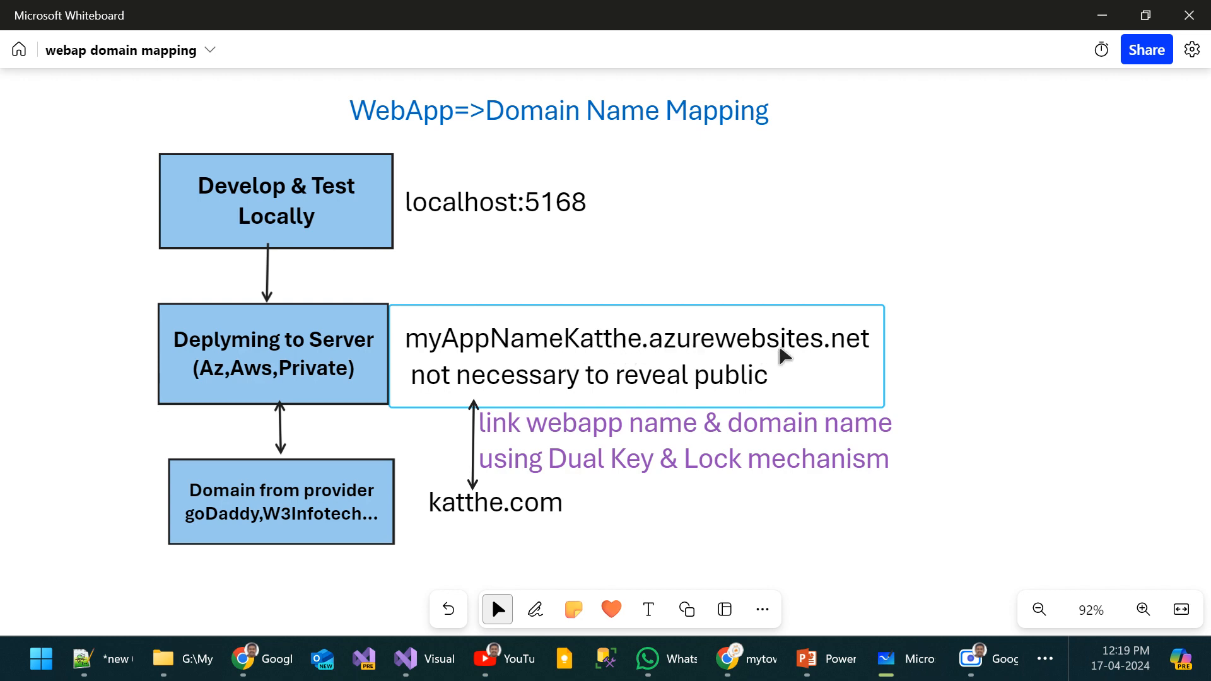
key(alt+Tab)
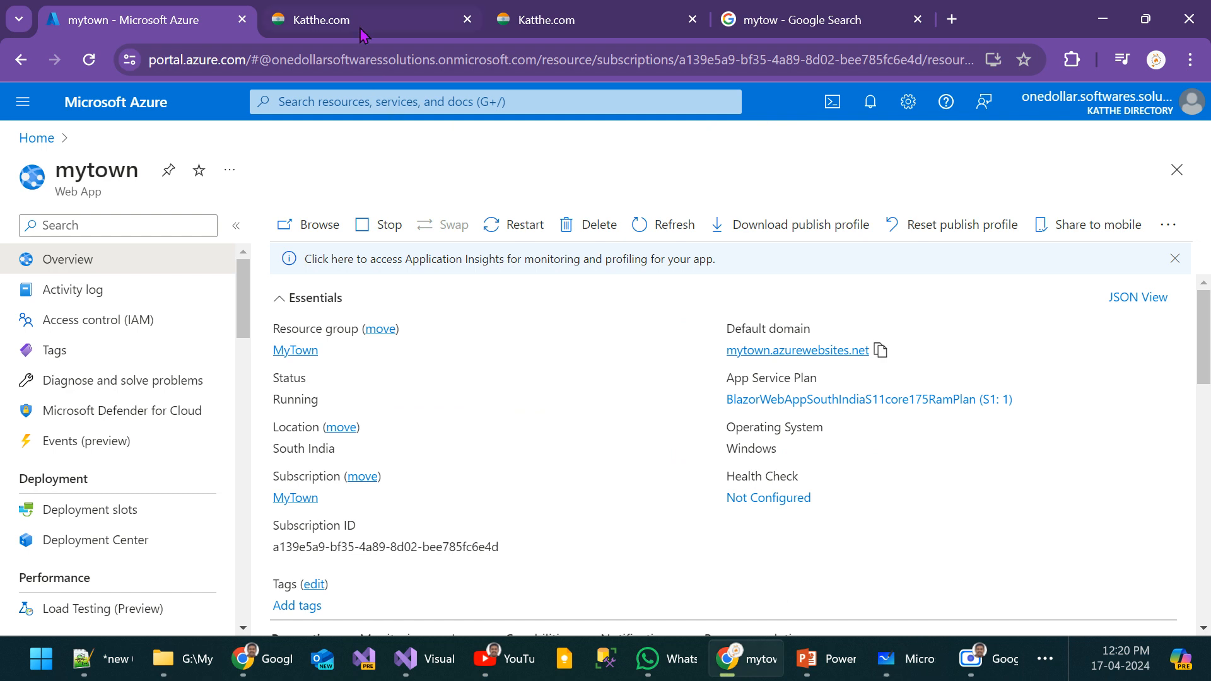
Step: Inspect the mytown.azurewebsites.net address of the live site and return to the Azure portal
click(360, 24)
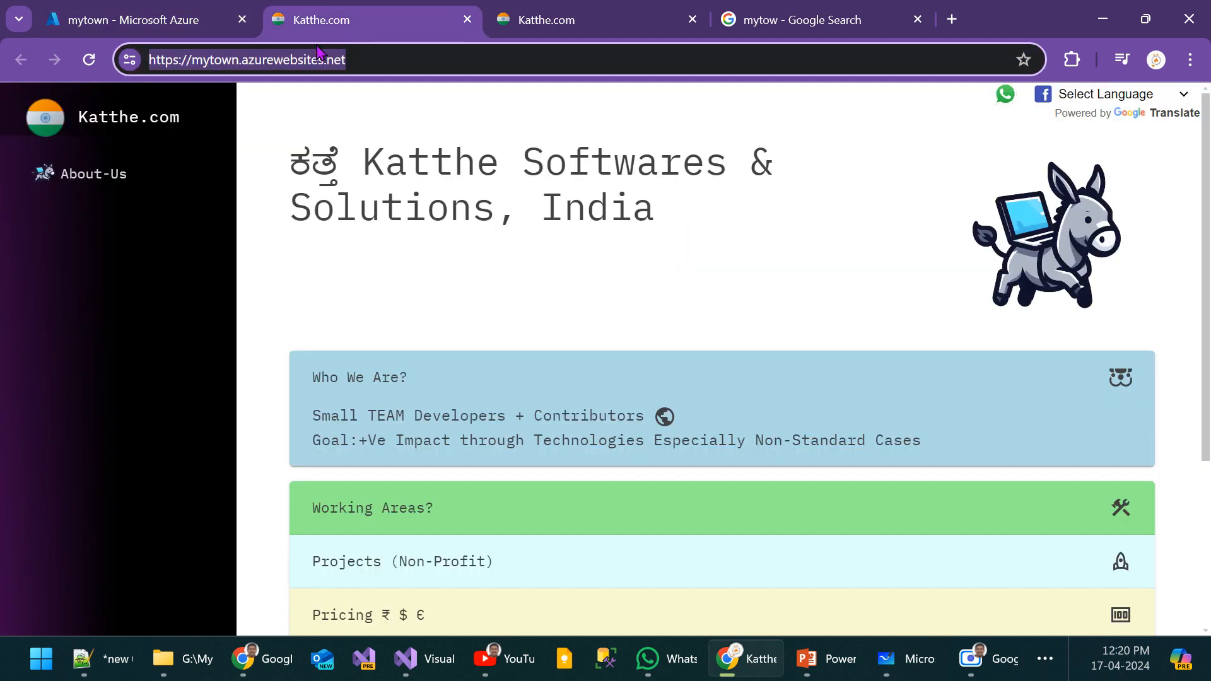
click(240, 60)
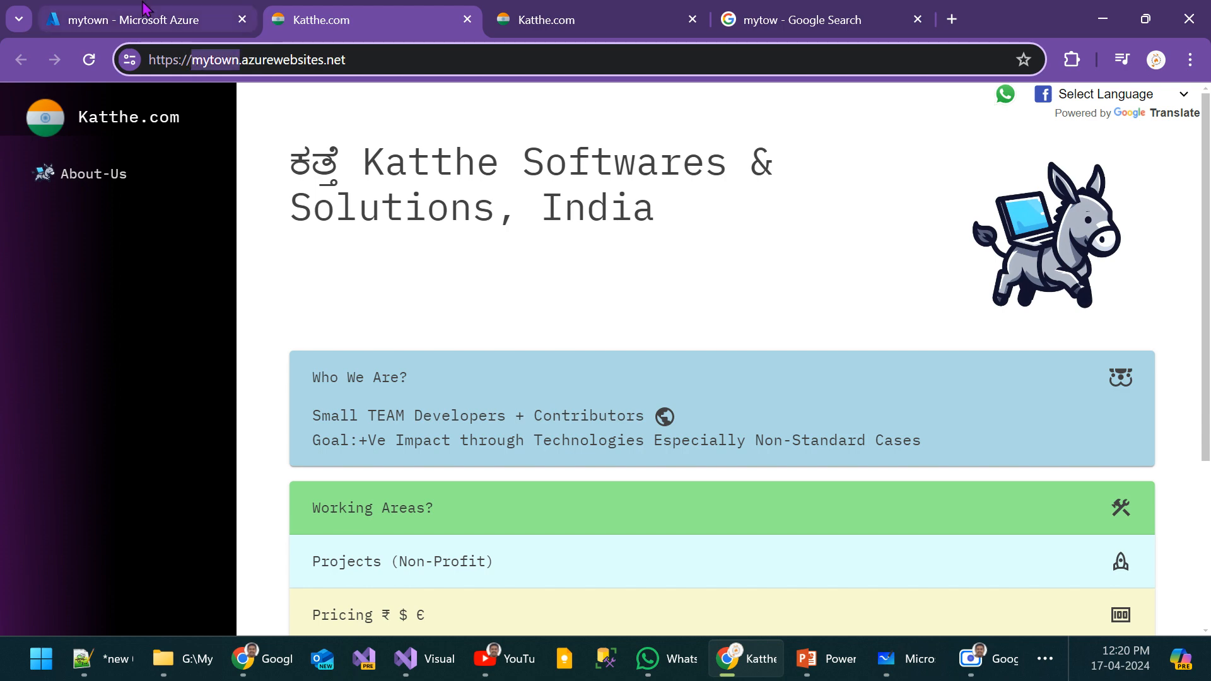
click(148, 13)
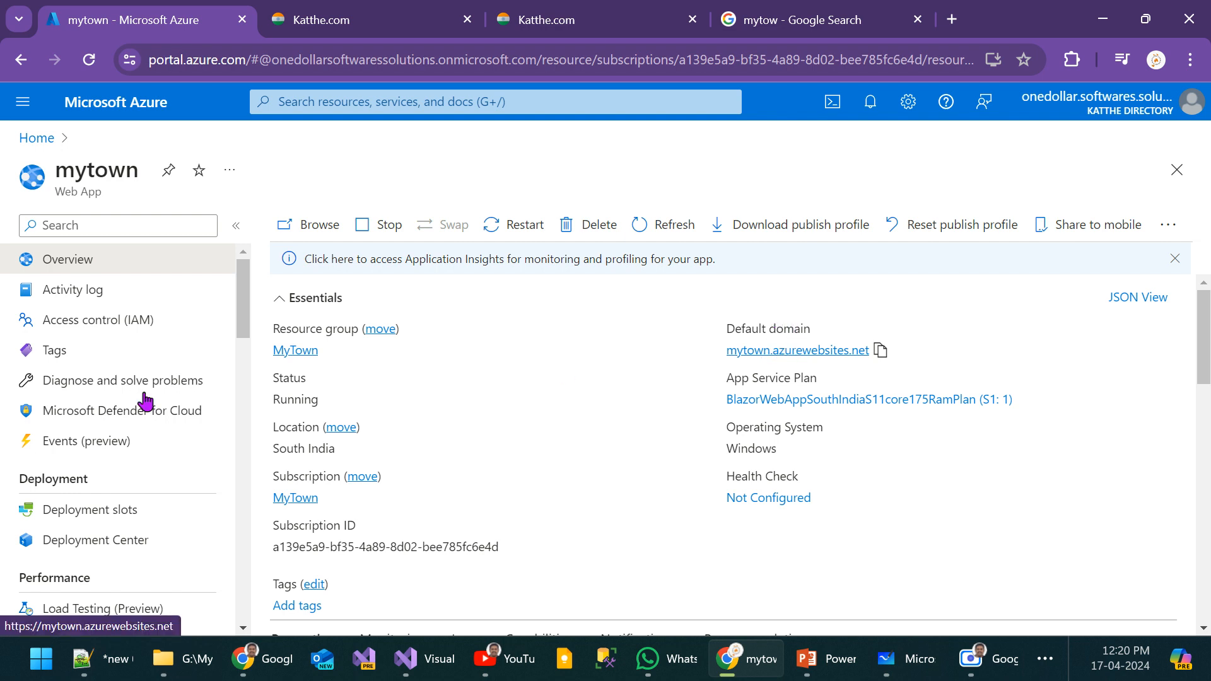
Step: Open the Custom domains settings of the mytown web app
scroll(120, 381, down, 3)
scroll(126, 382, down, 3)
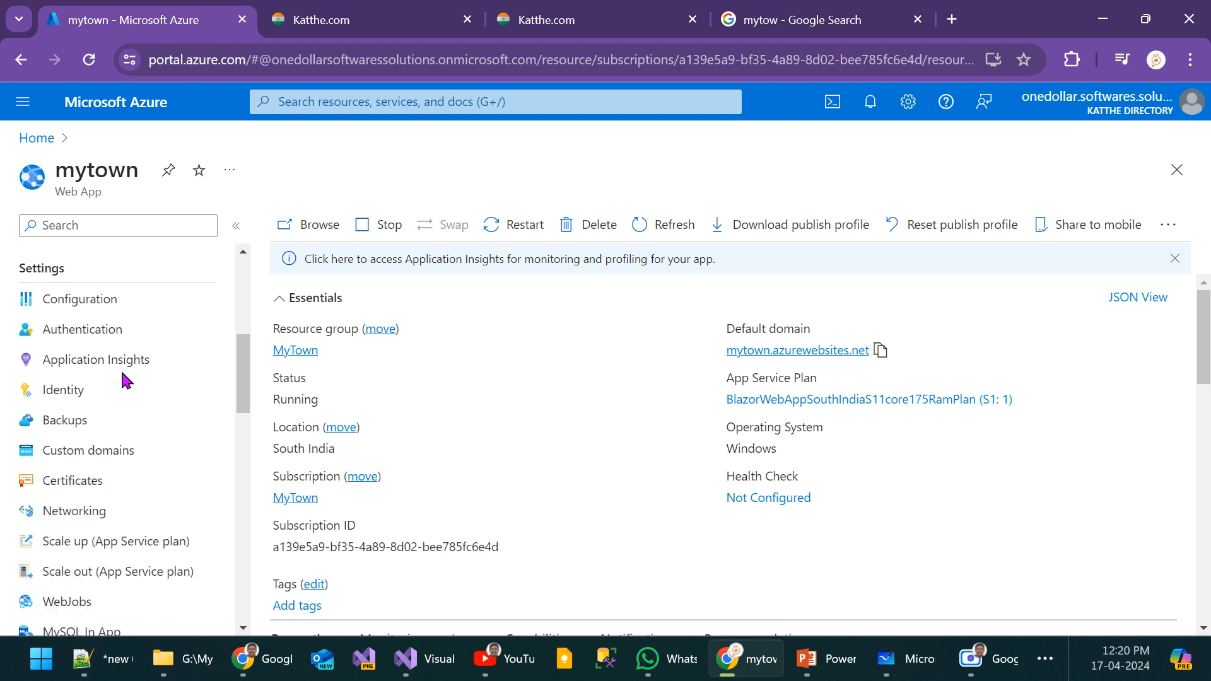
click(117, 451)
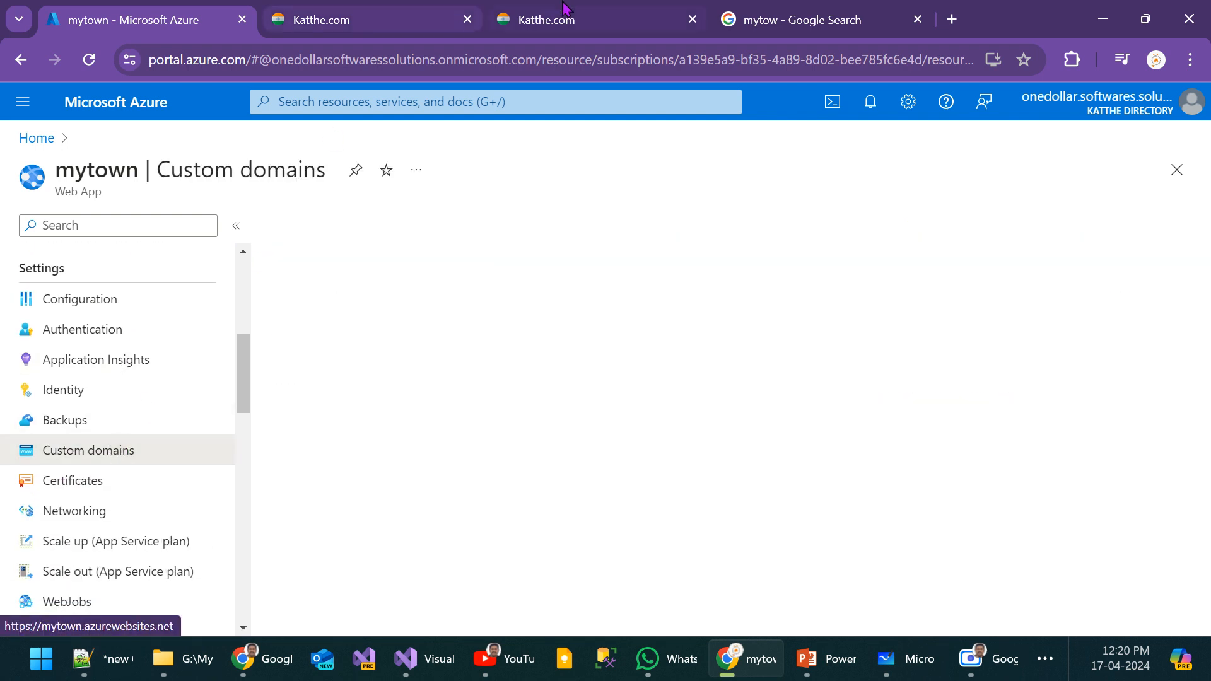
Step: Load 1gm.in in place of the Google search page and inspect its address
click(719, 21)
click(547, 56)
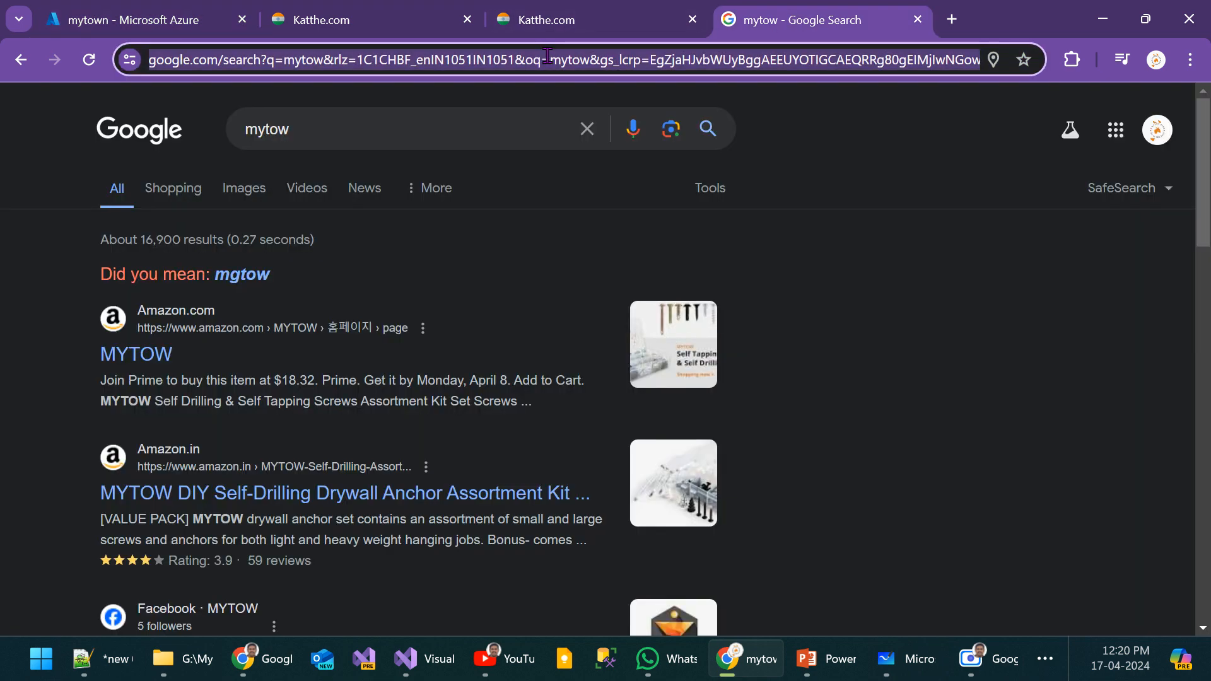
text(1gm.in)
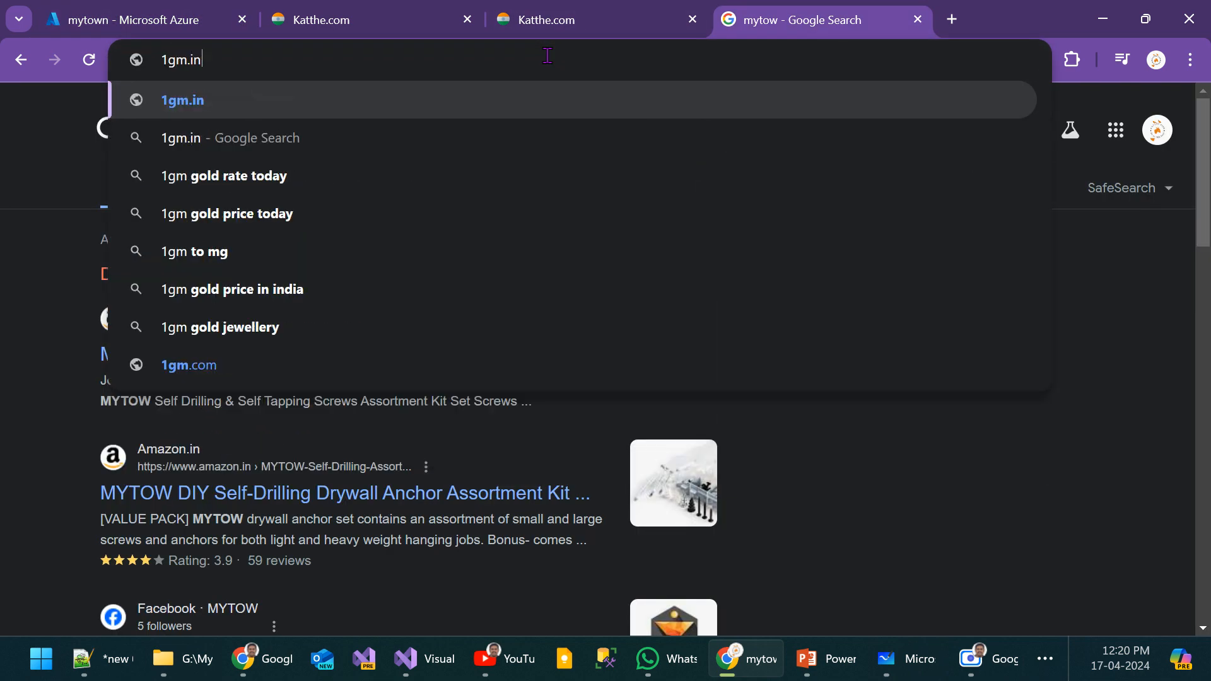
key(Return)
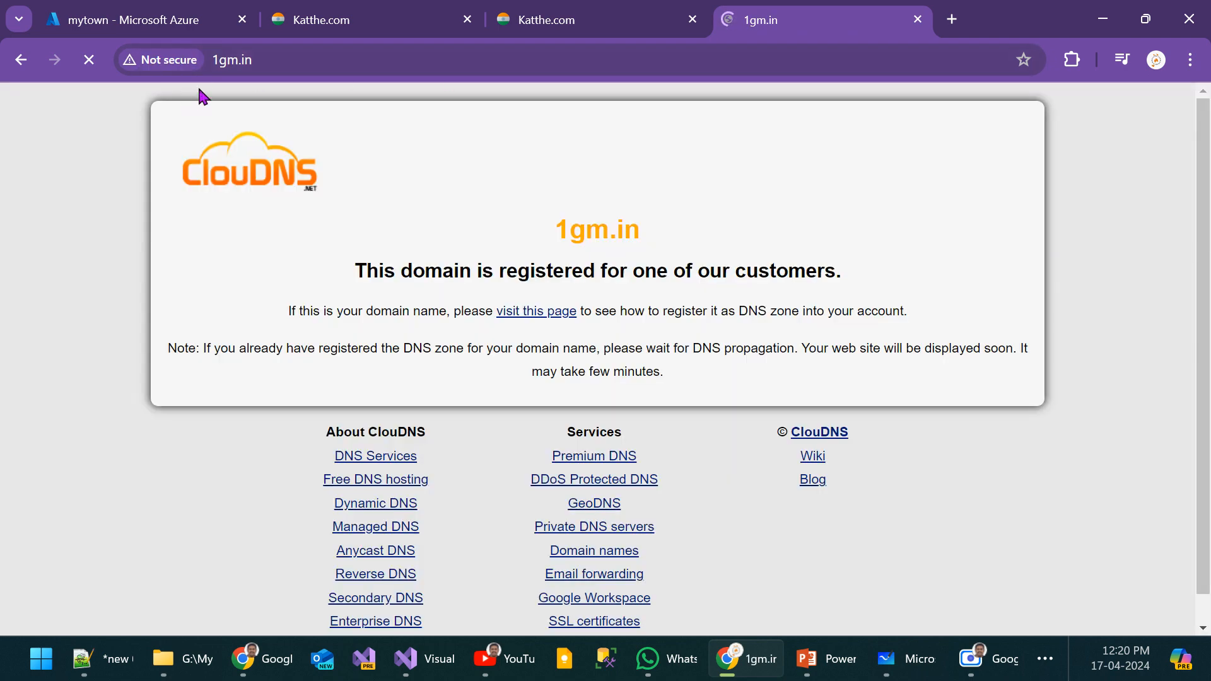
click(317, 65)
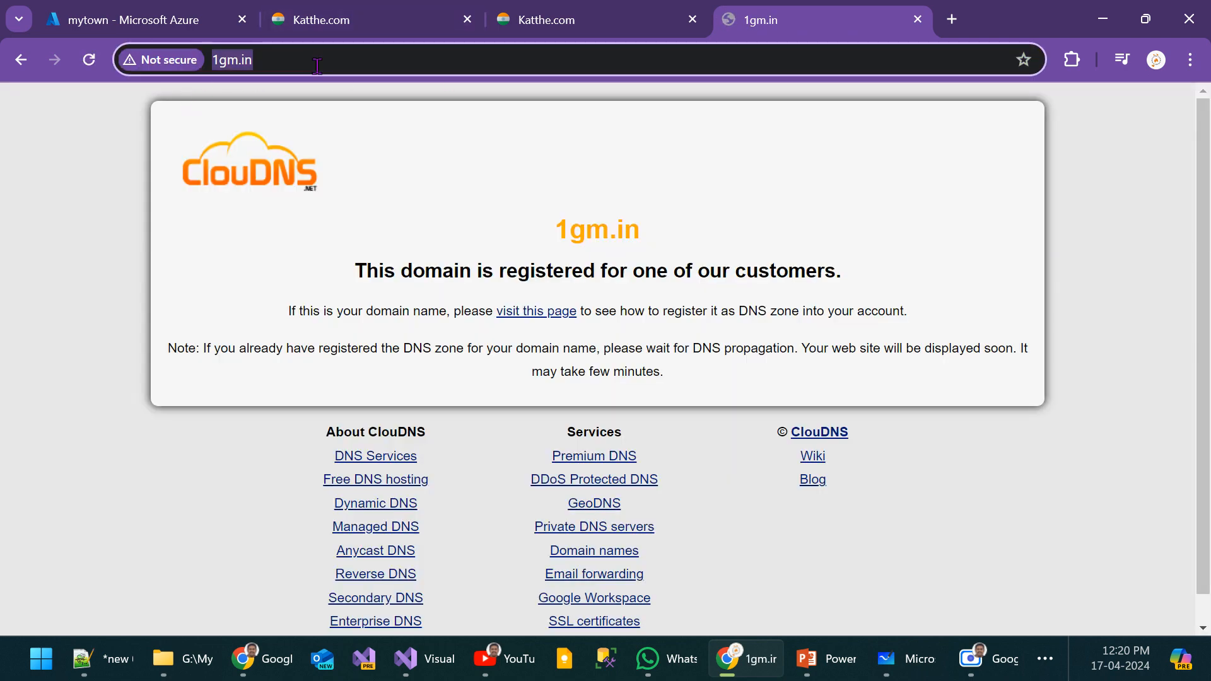
key(Home)
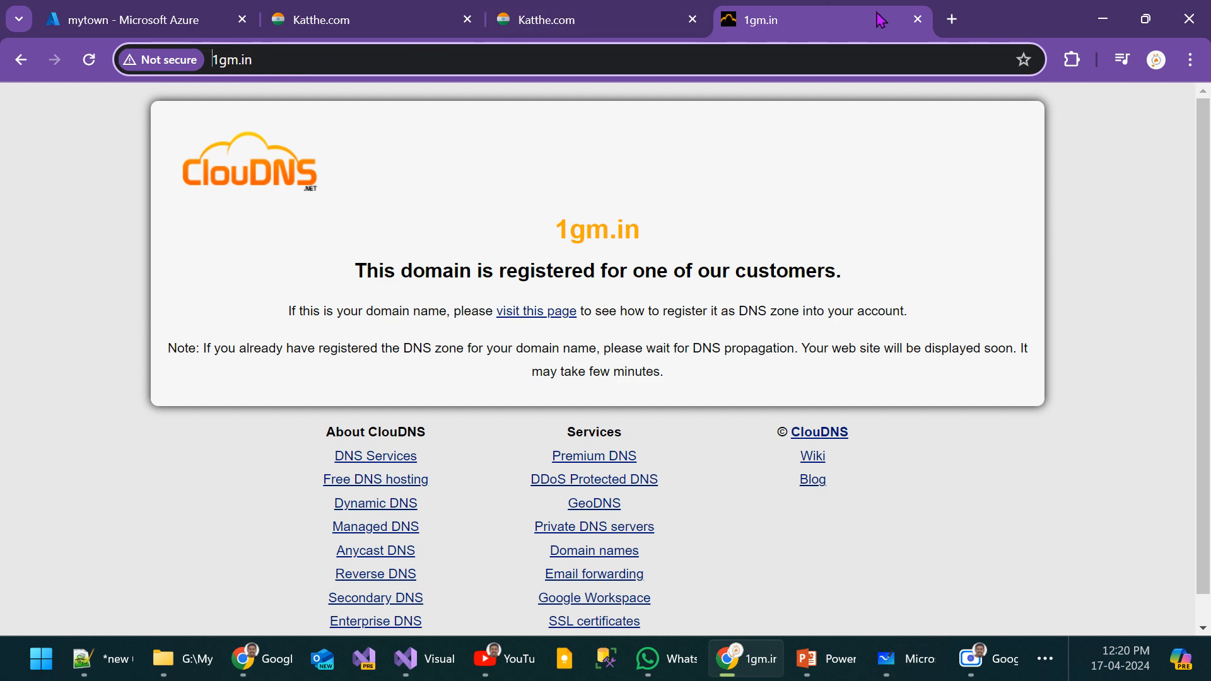
click(954, 21)
text(www)
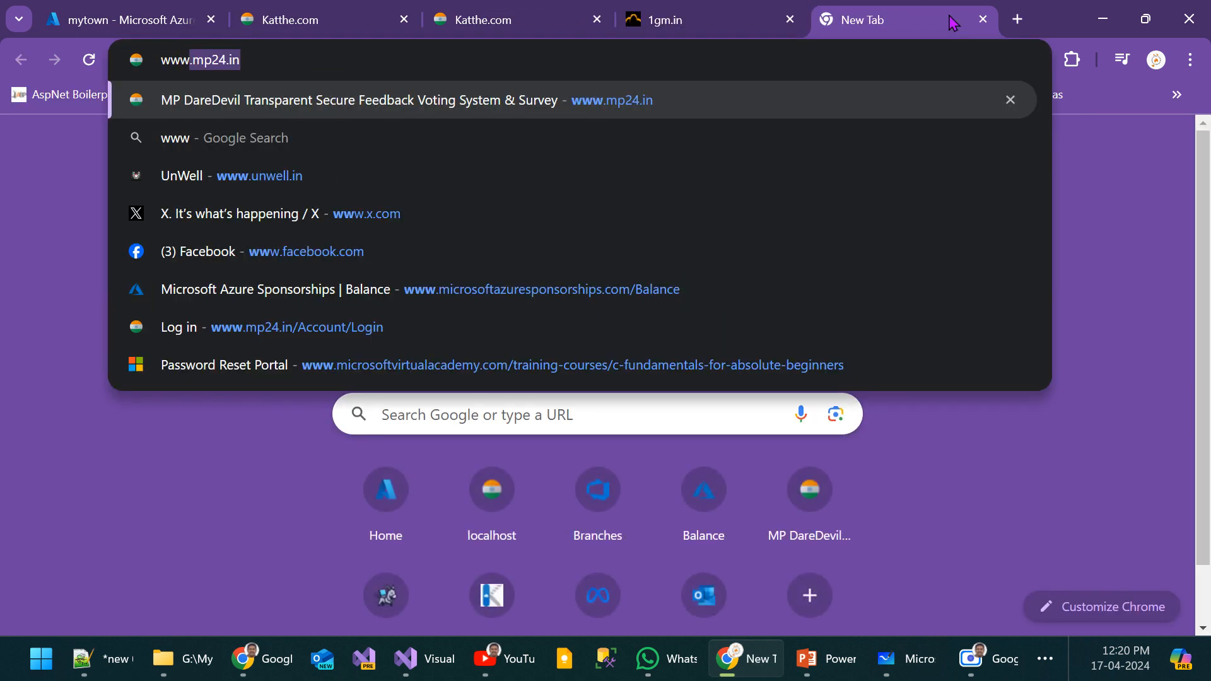
text(.1gm.in)
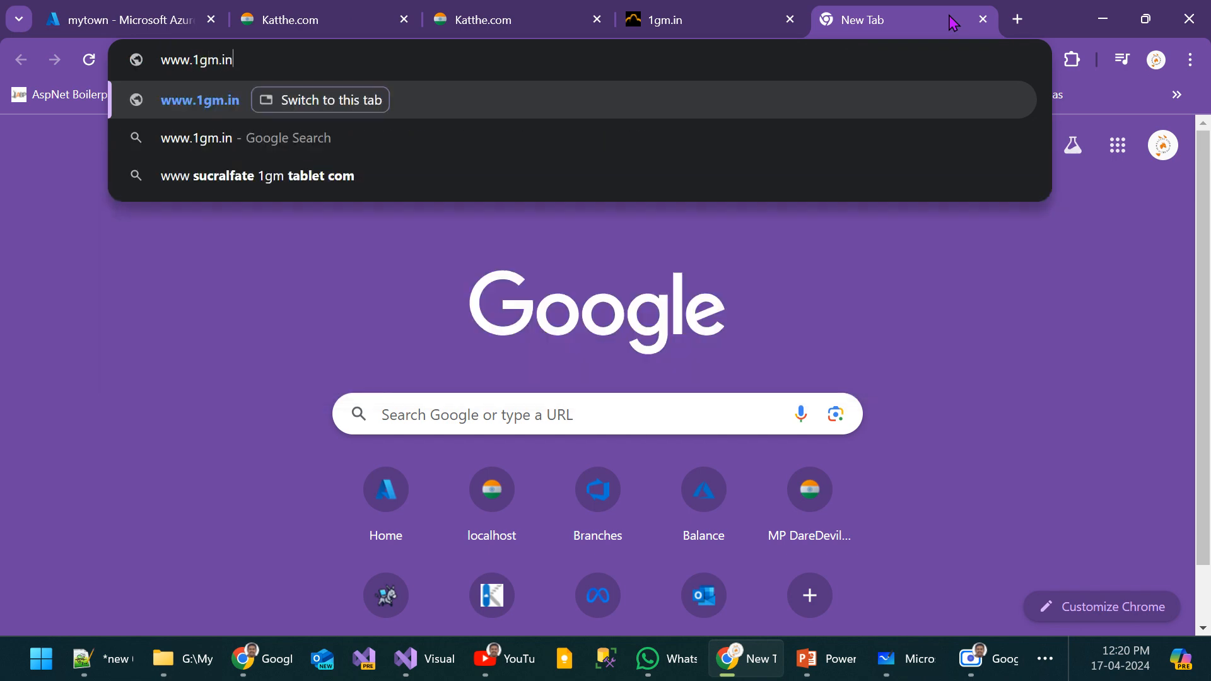
key(Return)
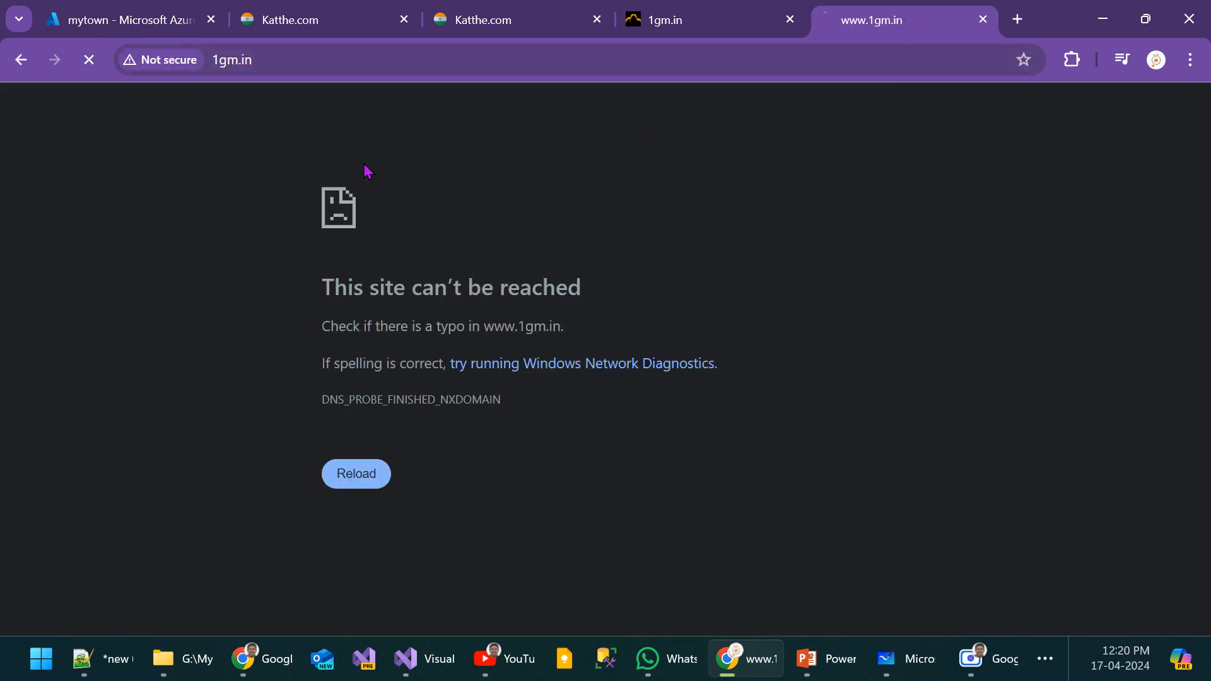
drag(602, 295, 317, 299)
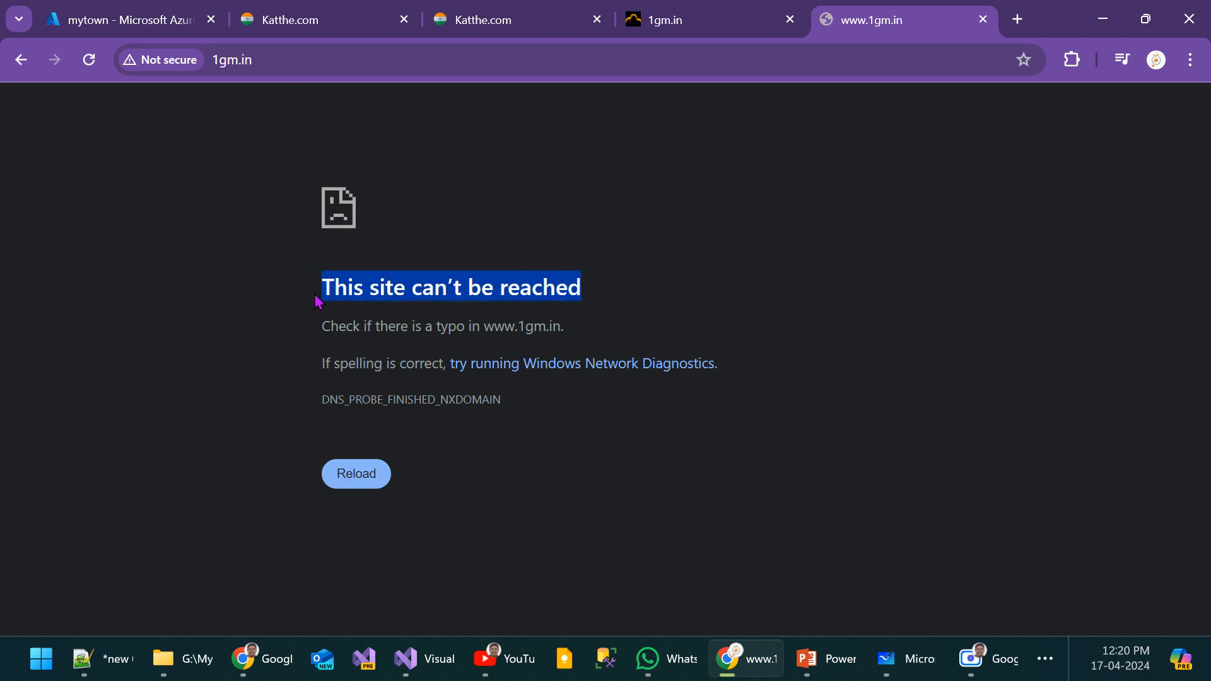
click(694, 19)
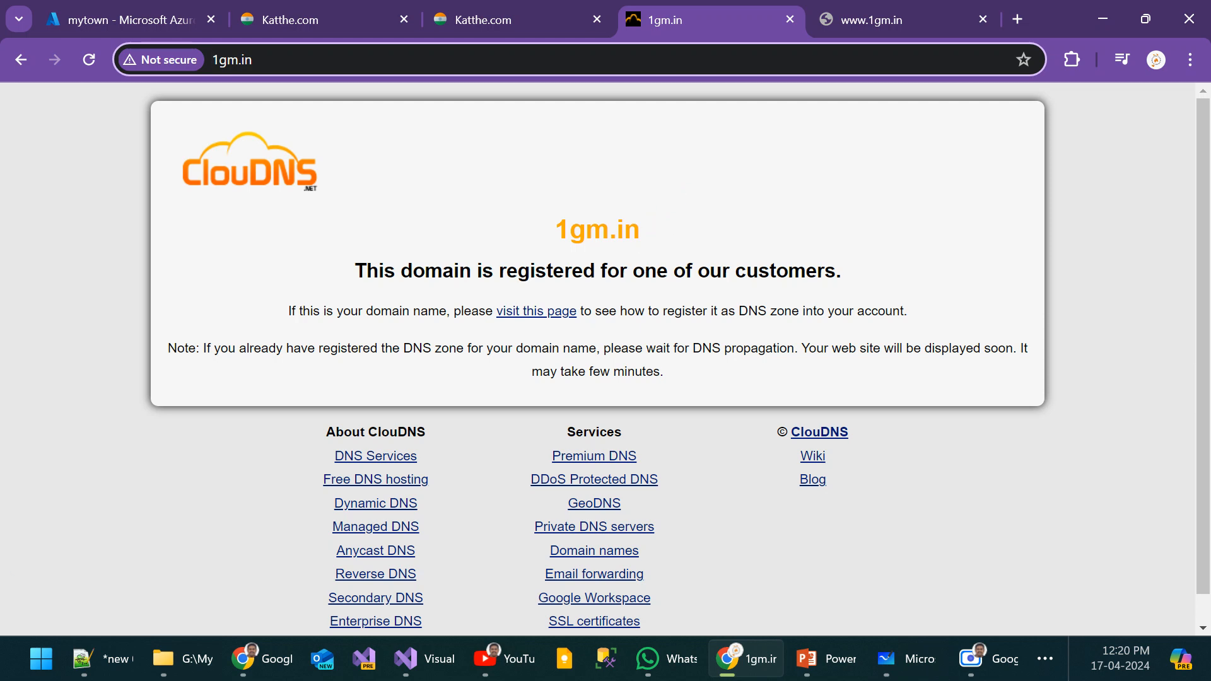
Step: Switch to the other Chrome window and load 1gm.in in a new tab to check where it leads
key(alt+Tab)
click(980, 3)
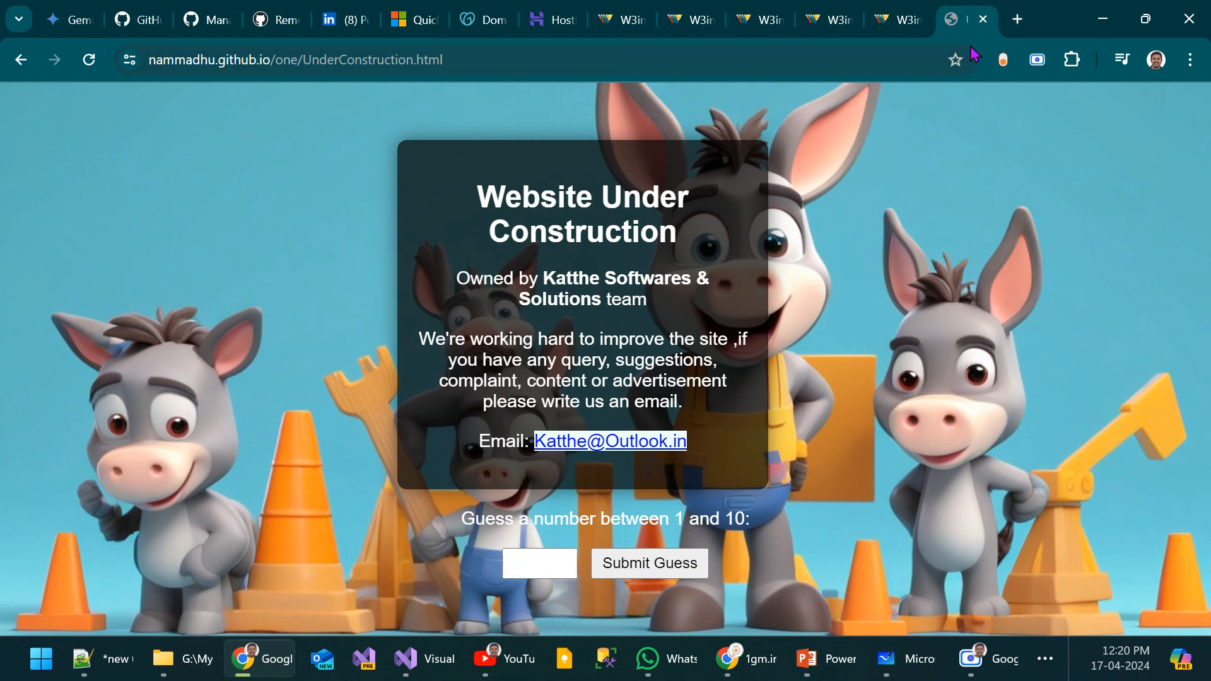
click(1018, 19)
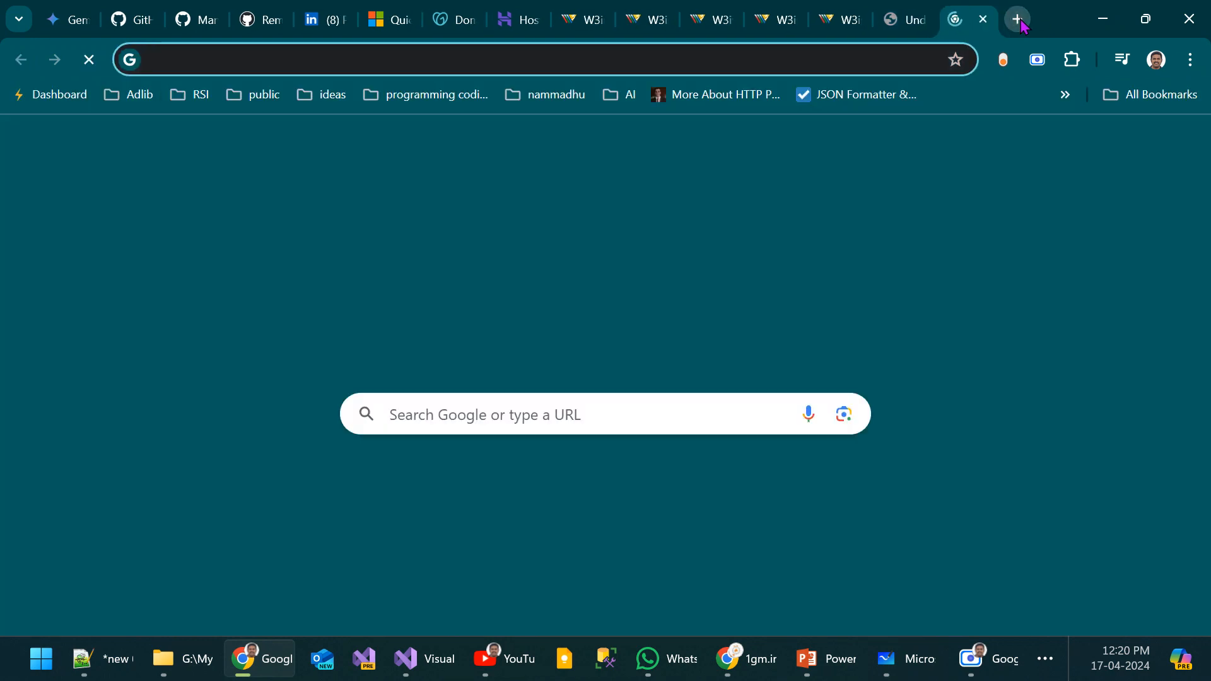
text(1gm.in)
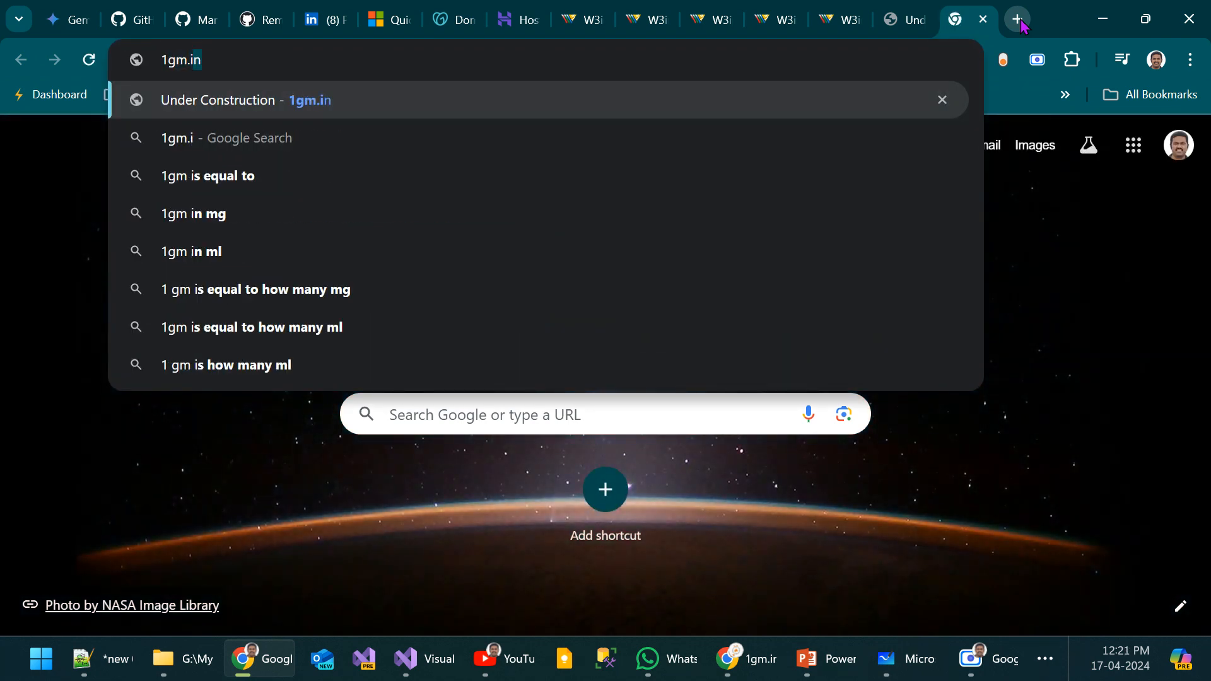
key(Return)
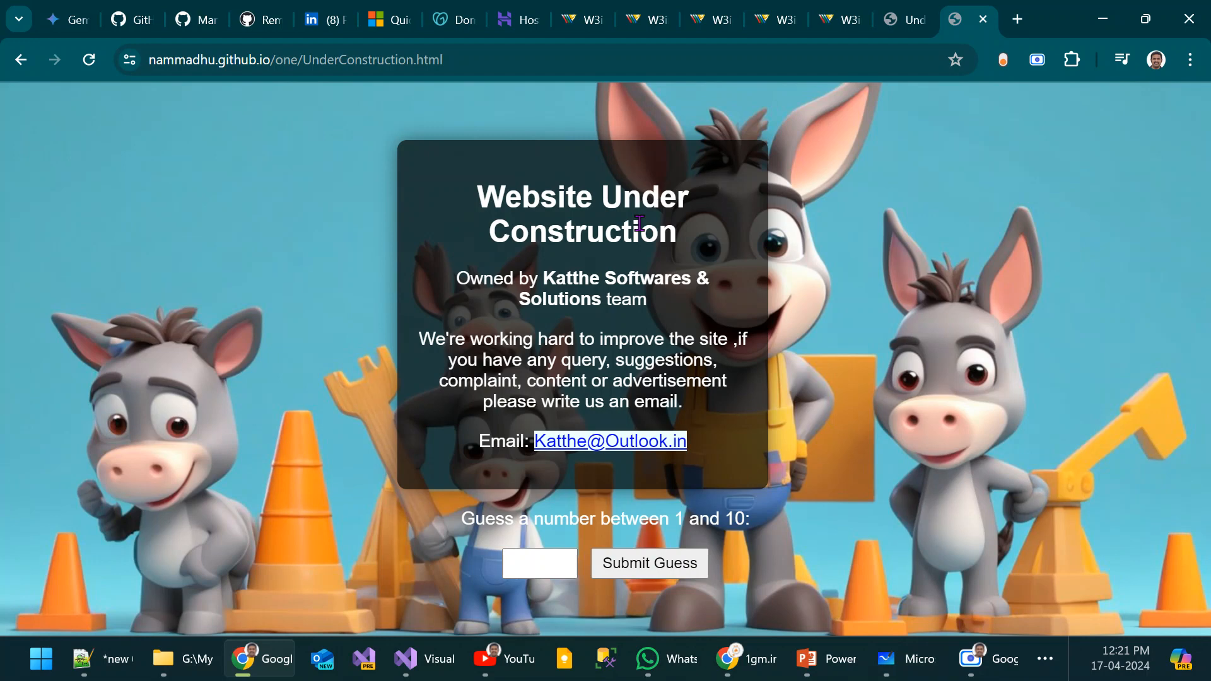
Step: Load 1gm.in in a new Incognito window, check its page and address, and minimize that window
click(1191, 59)
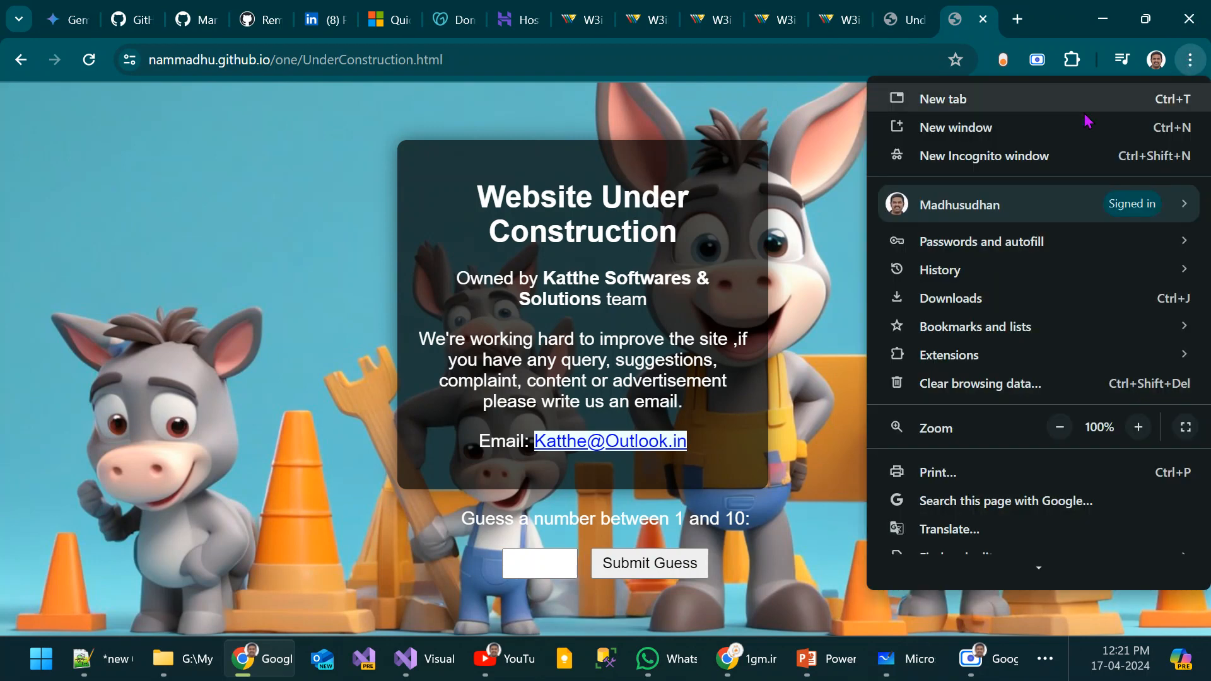
click(1008, 163)
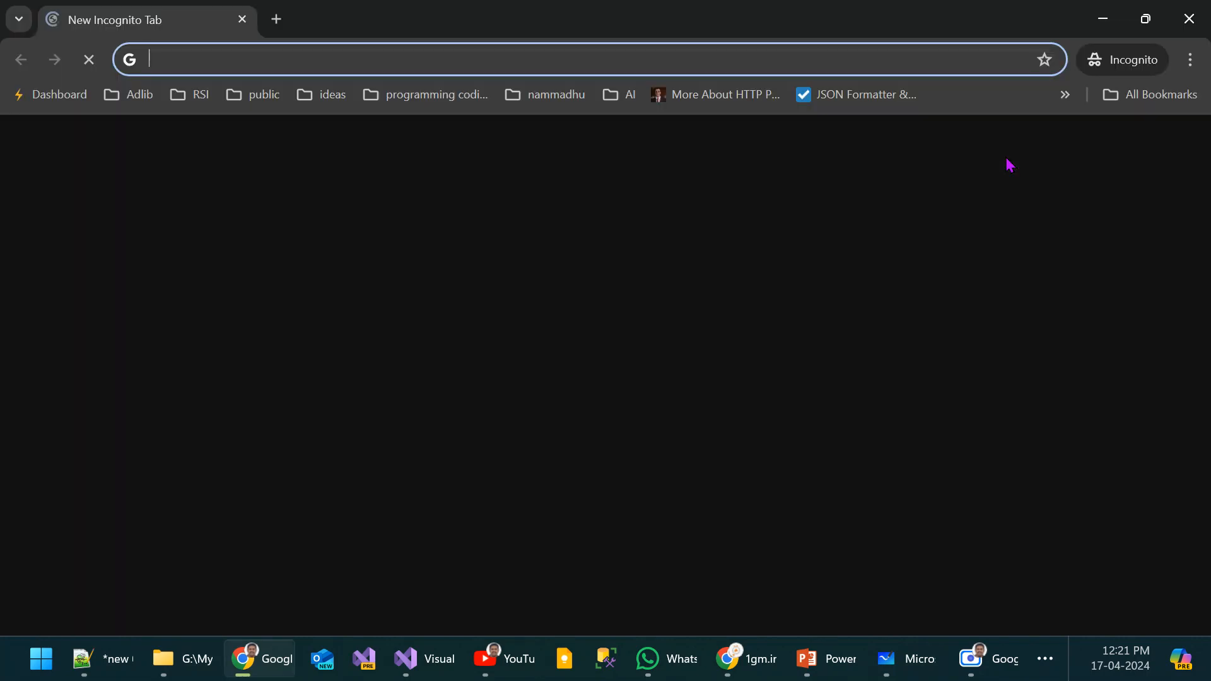
text(1gm.in)
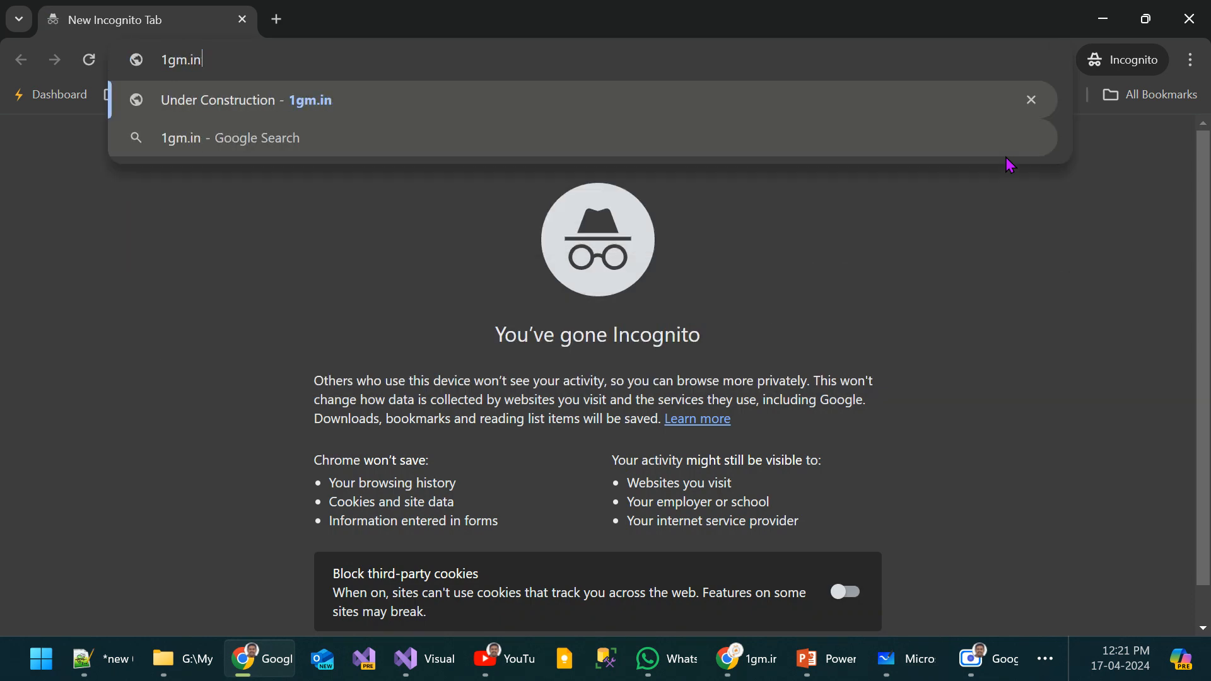
key(Return)
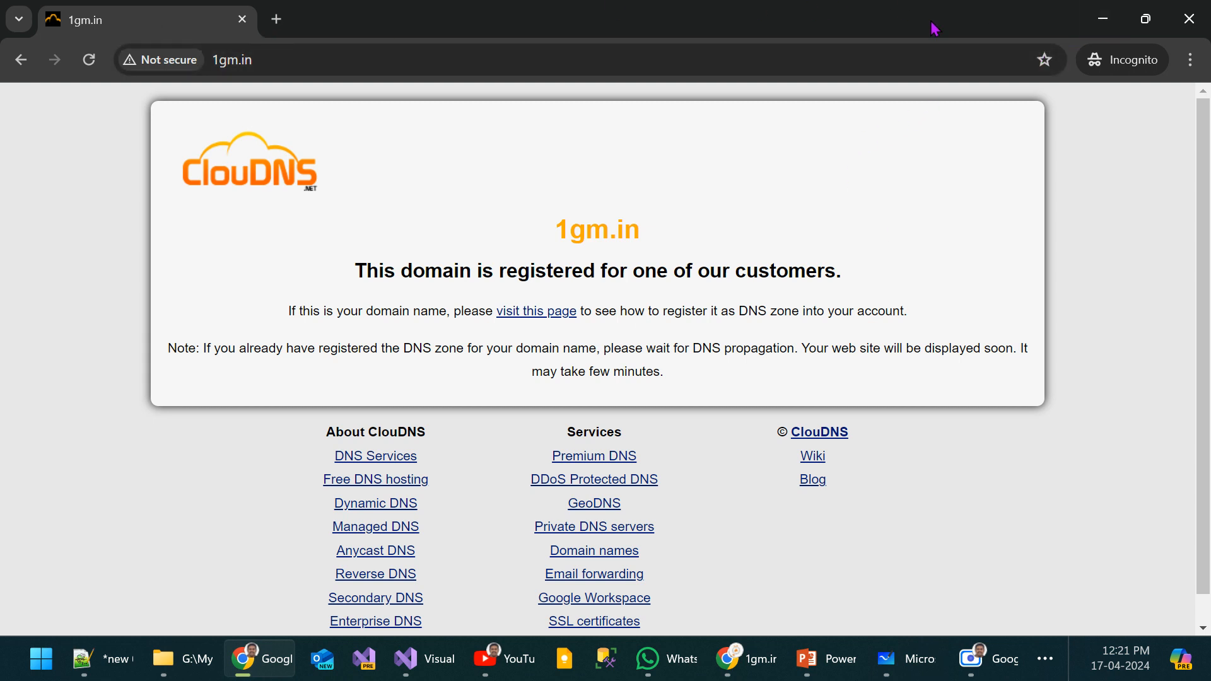
double_click(655, 59)
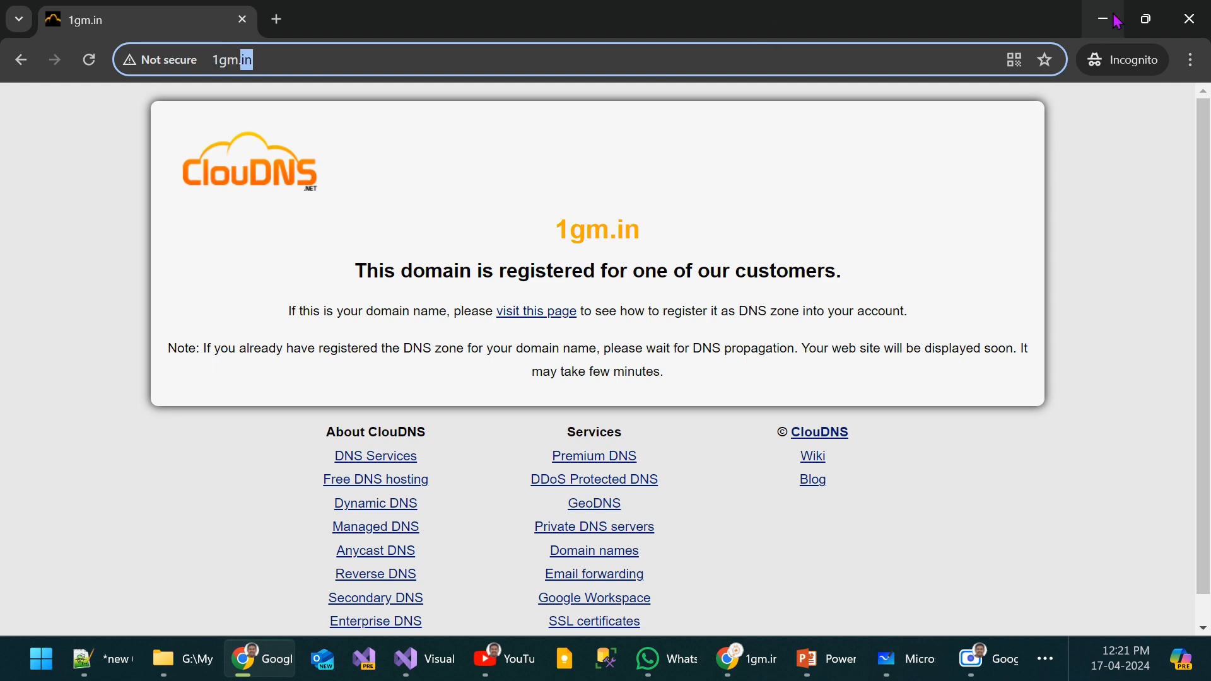
click(1117, 21)
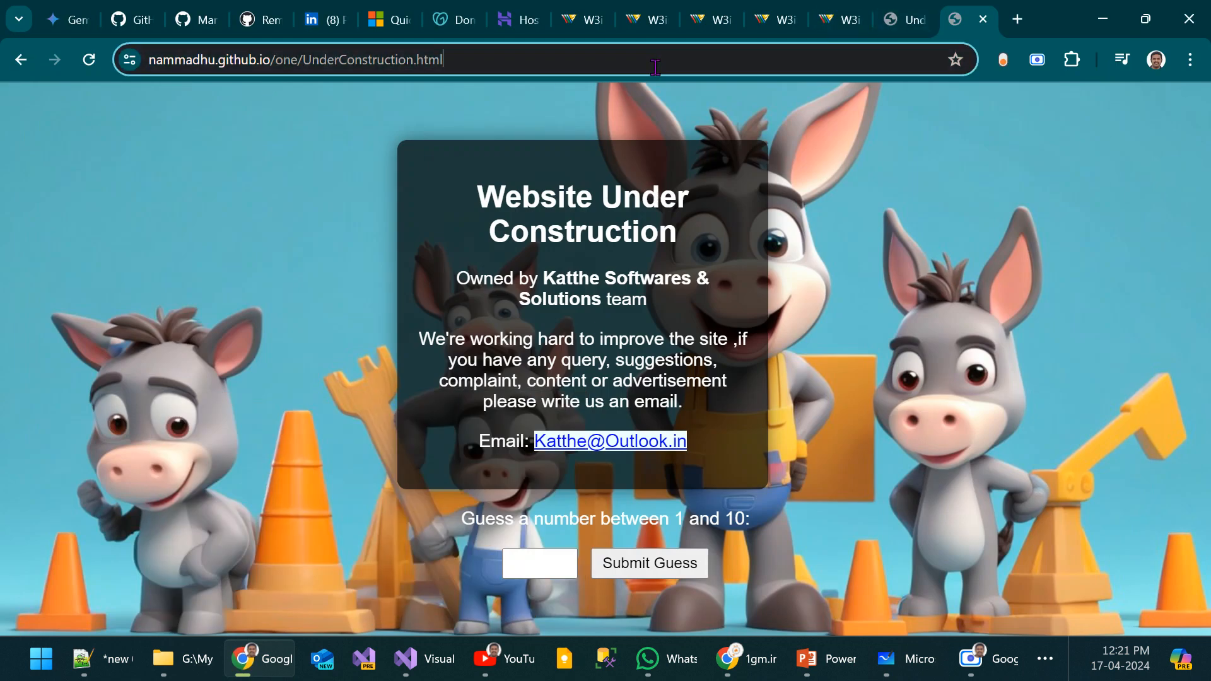
Step: Check the address of the Under Construction page and close both tabs showing it
click(655, 63)
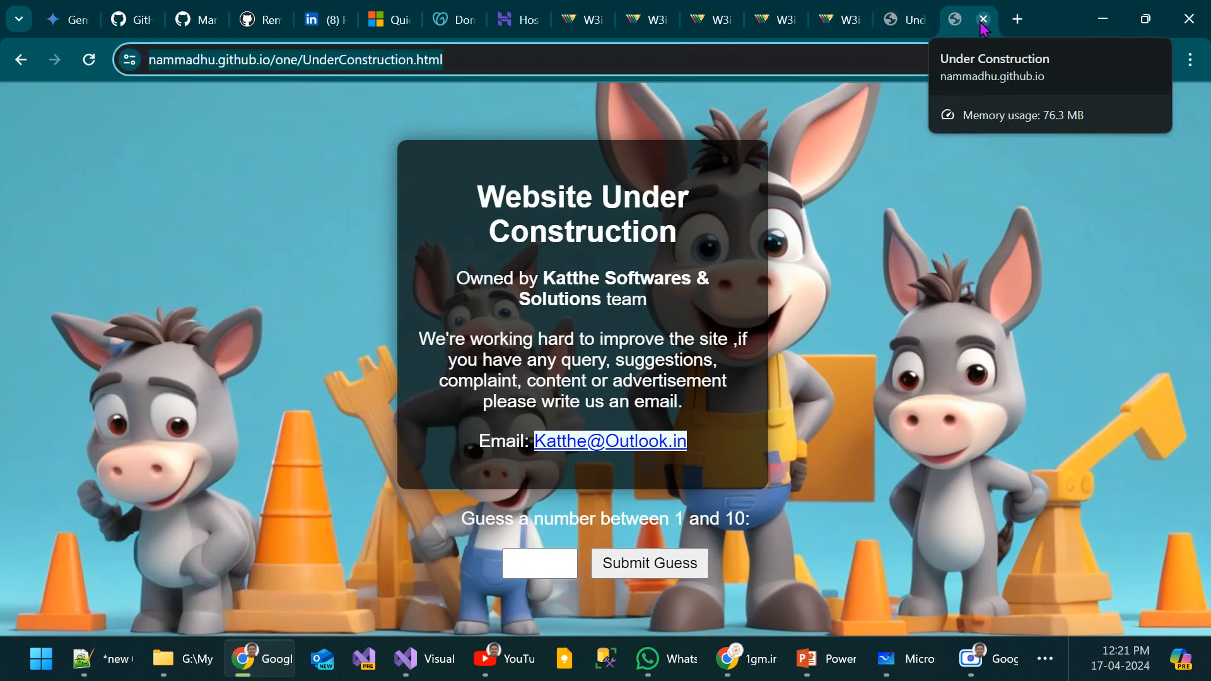
click(983, 19)
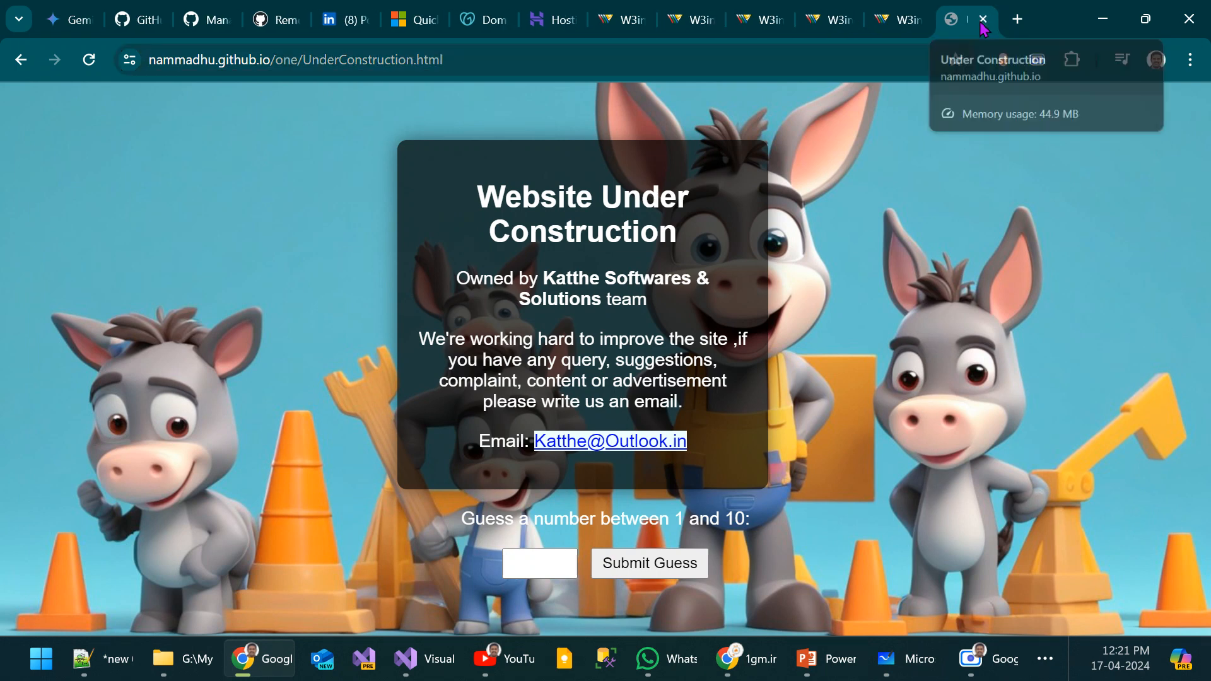
click(982, 19)
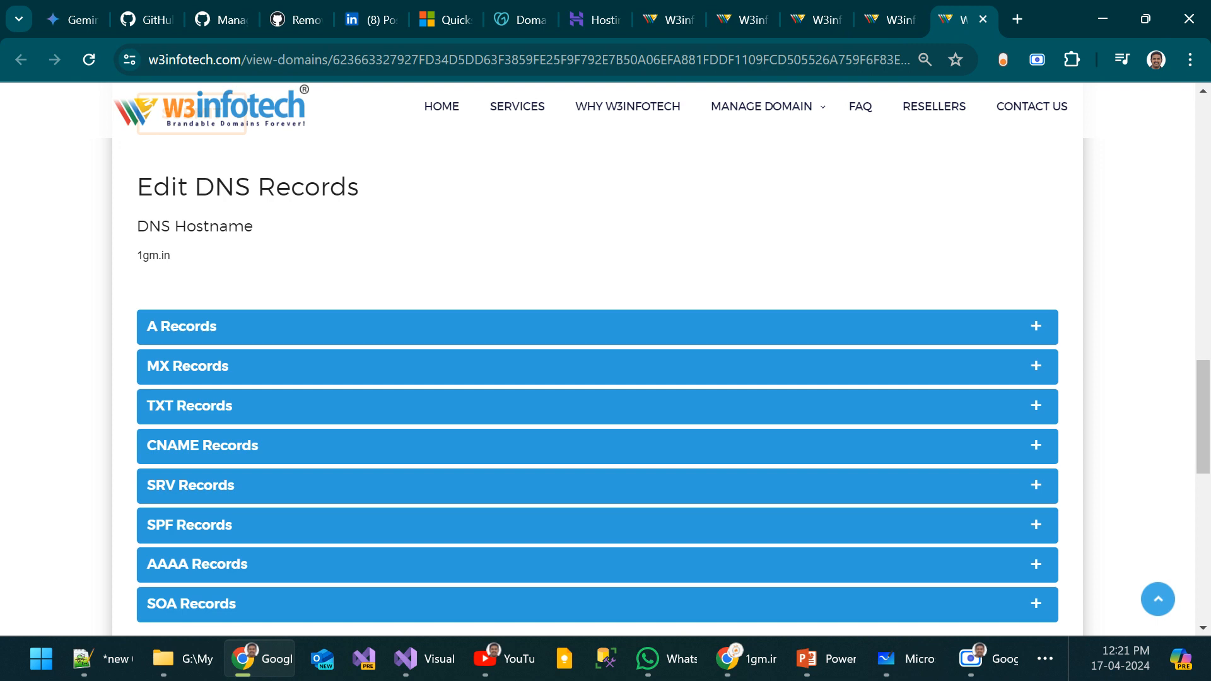
Step: Switch back to the Azure portal's Custom domains page for mytown and start adding a custom domain
key(alt+Tab)
click(161, 7)
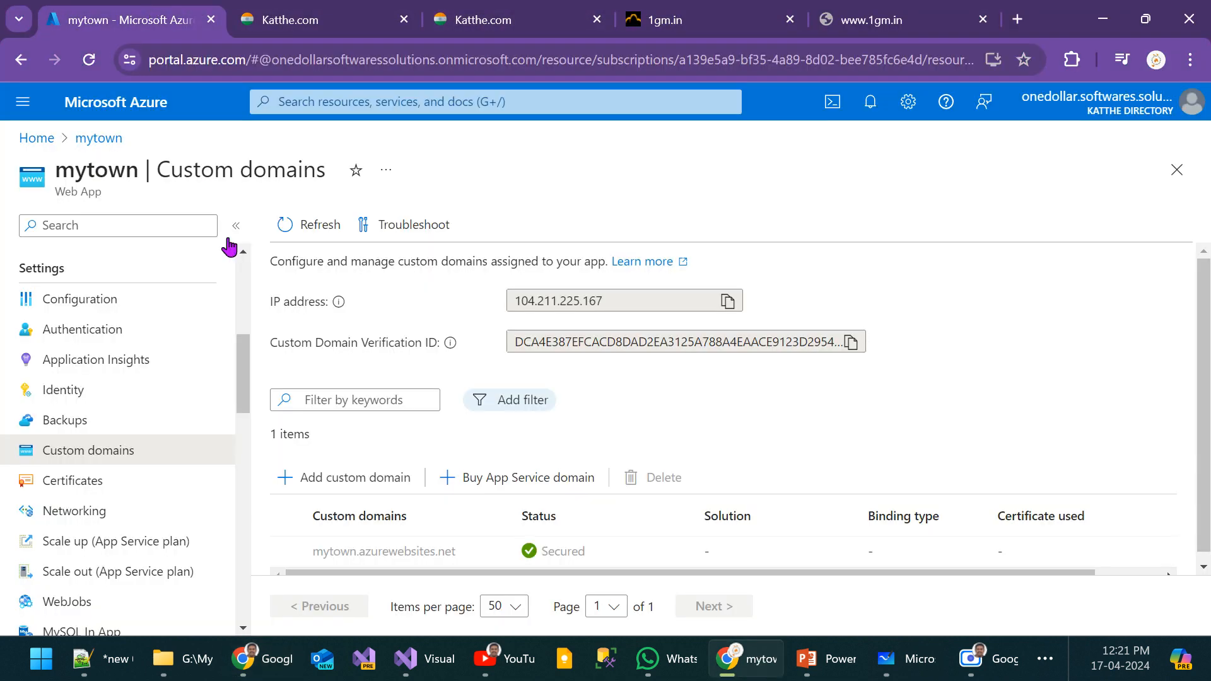
scroll(668, 400, down, 1)
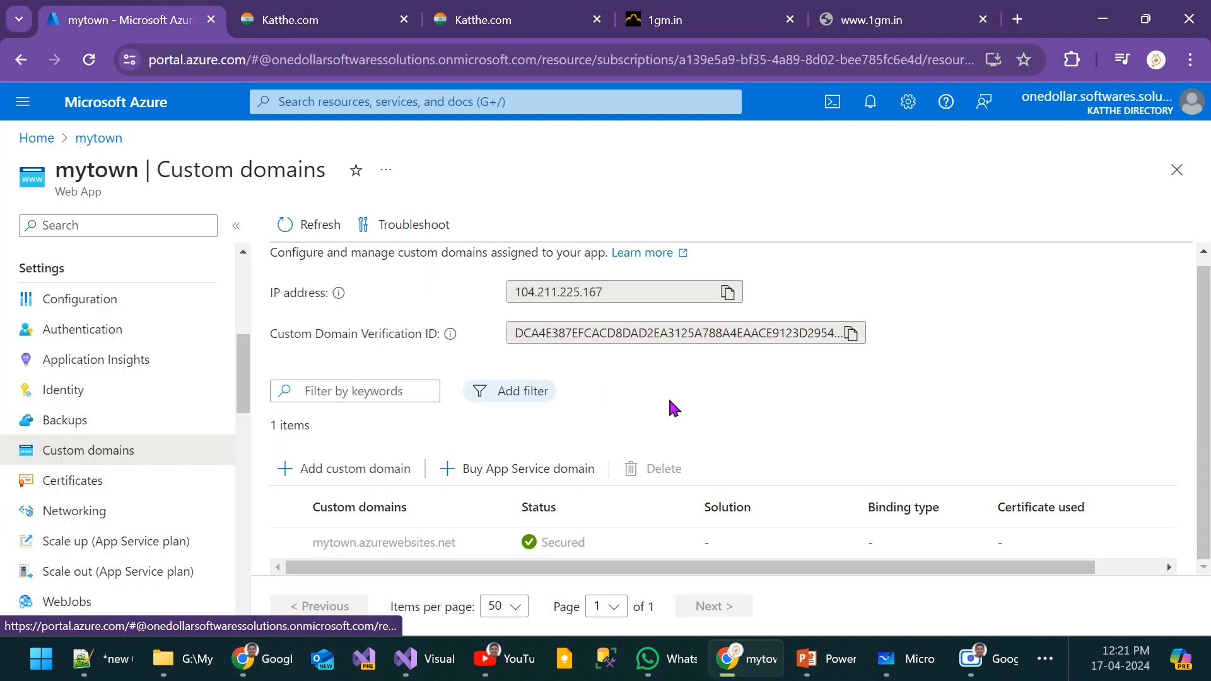
click(370, 479)
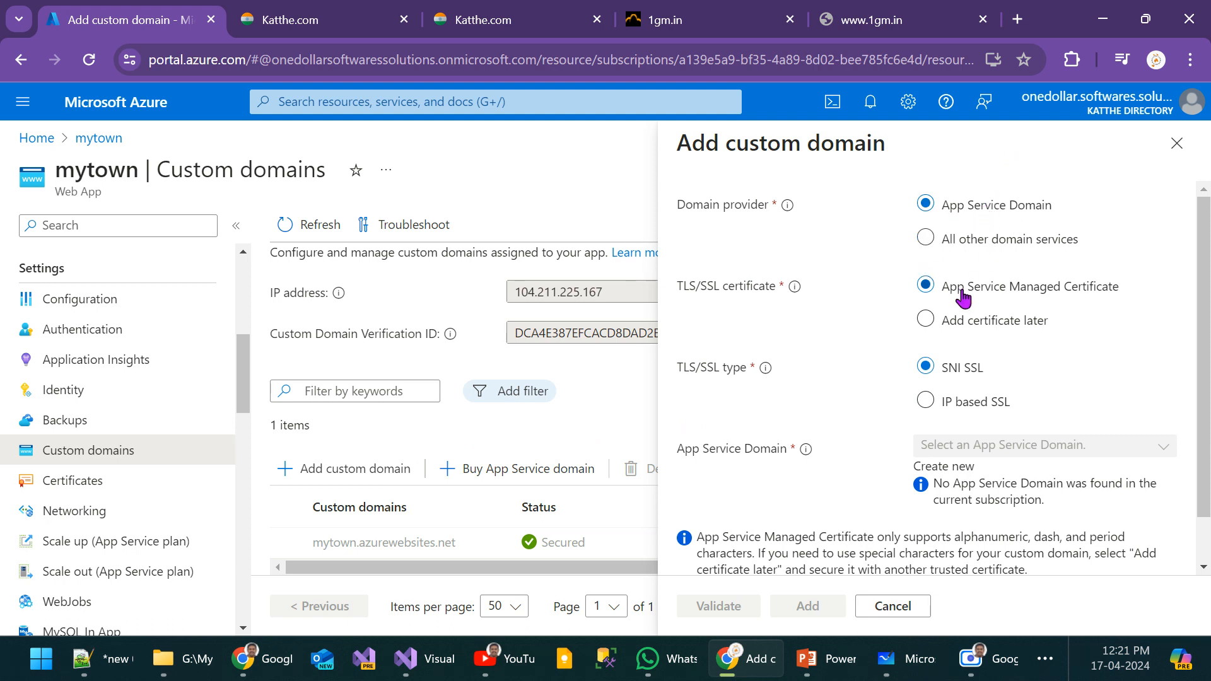
Step: Set the domain provider to All other domain services and enter 1gm.in as the custom domain
click(926, 238)
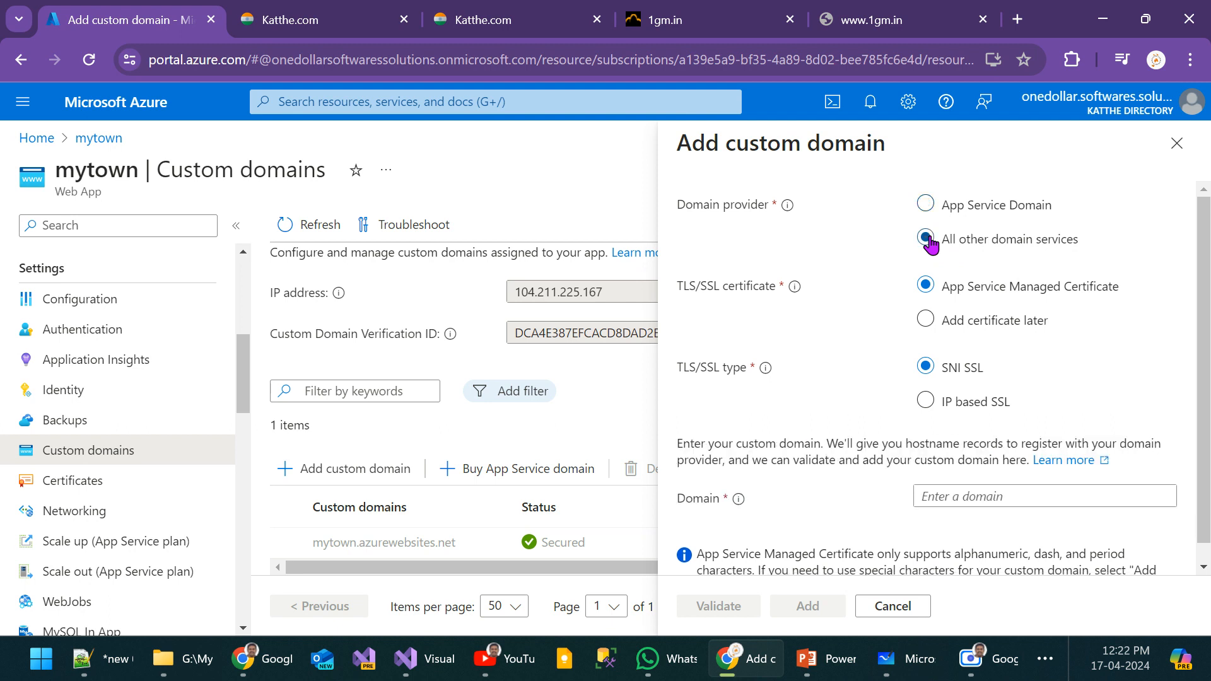
click(925, 495)
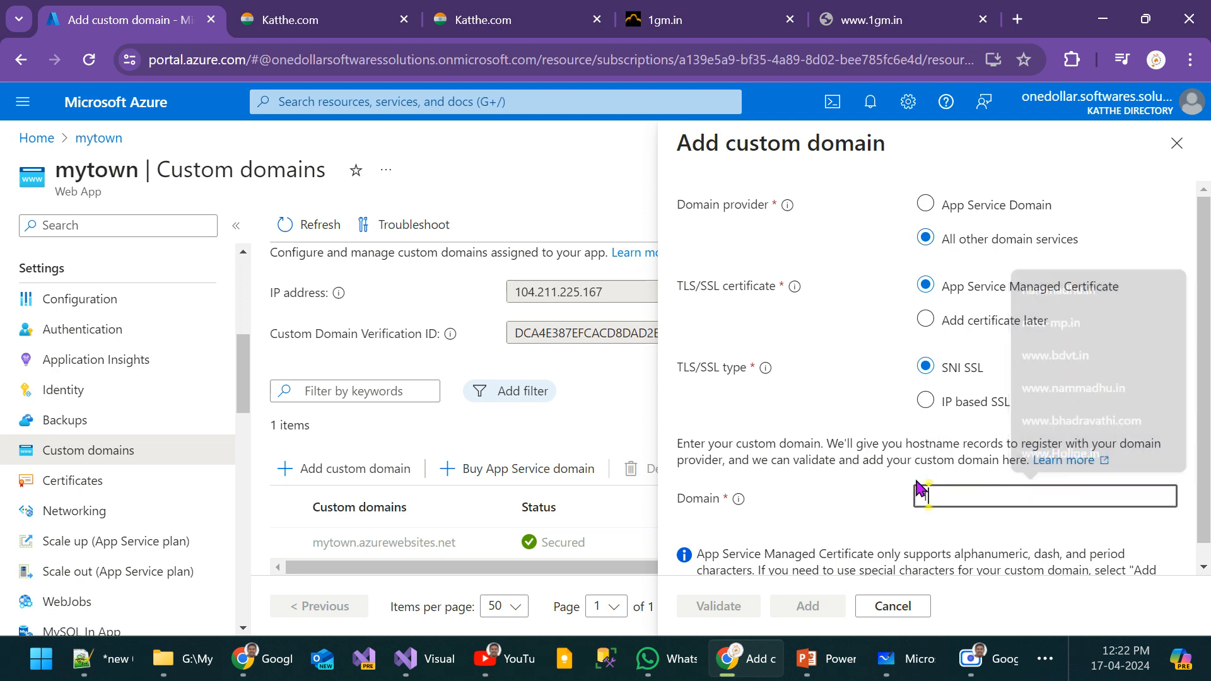
text(1gm.in)
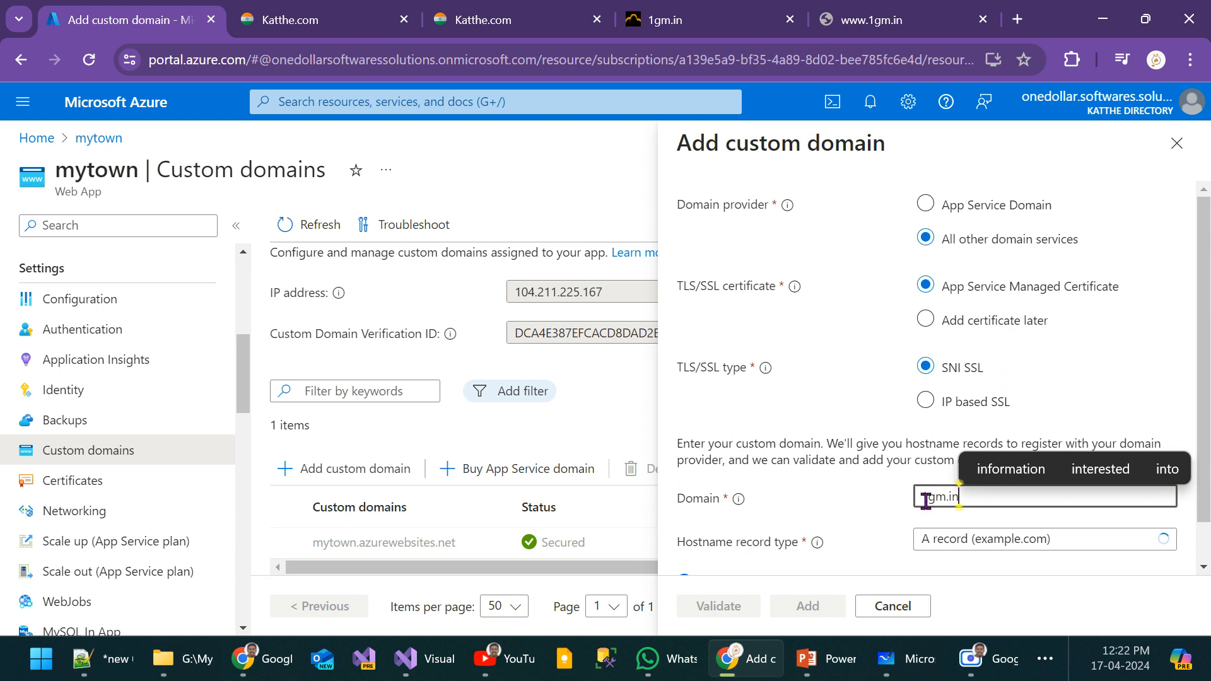
click(936, 497)
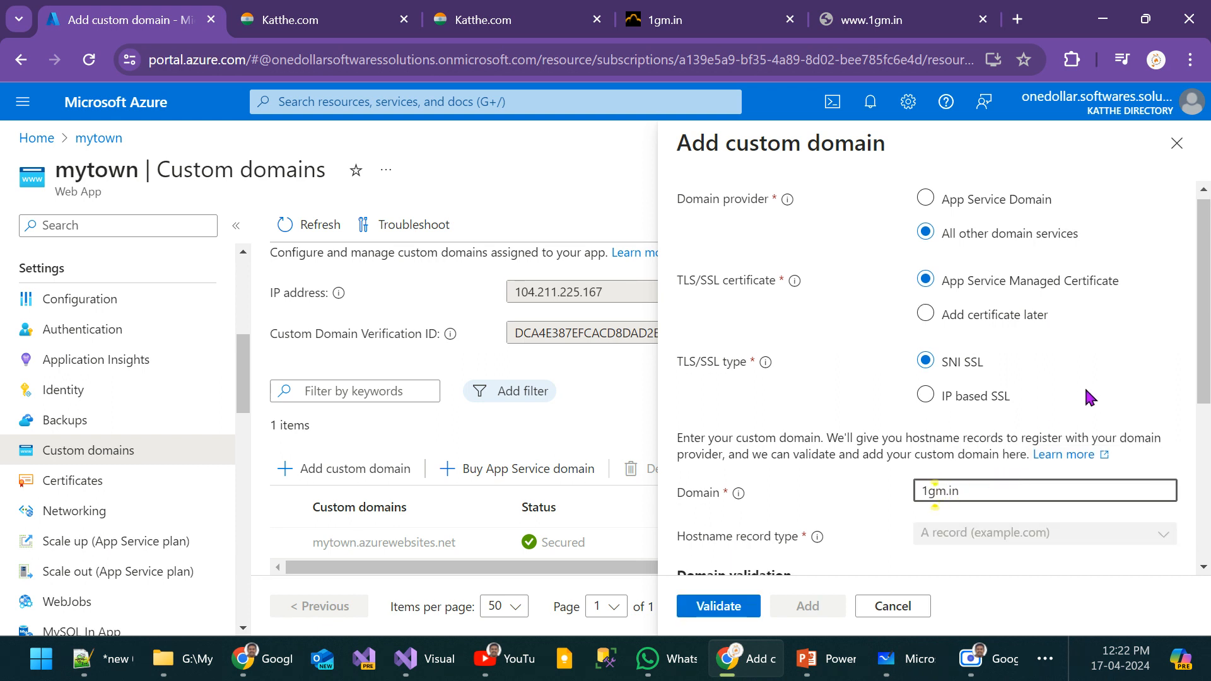
Step: Try facebook.com as the custom domain and review the domain validation records for it
scroll(1084, 385, down, 3)
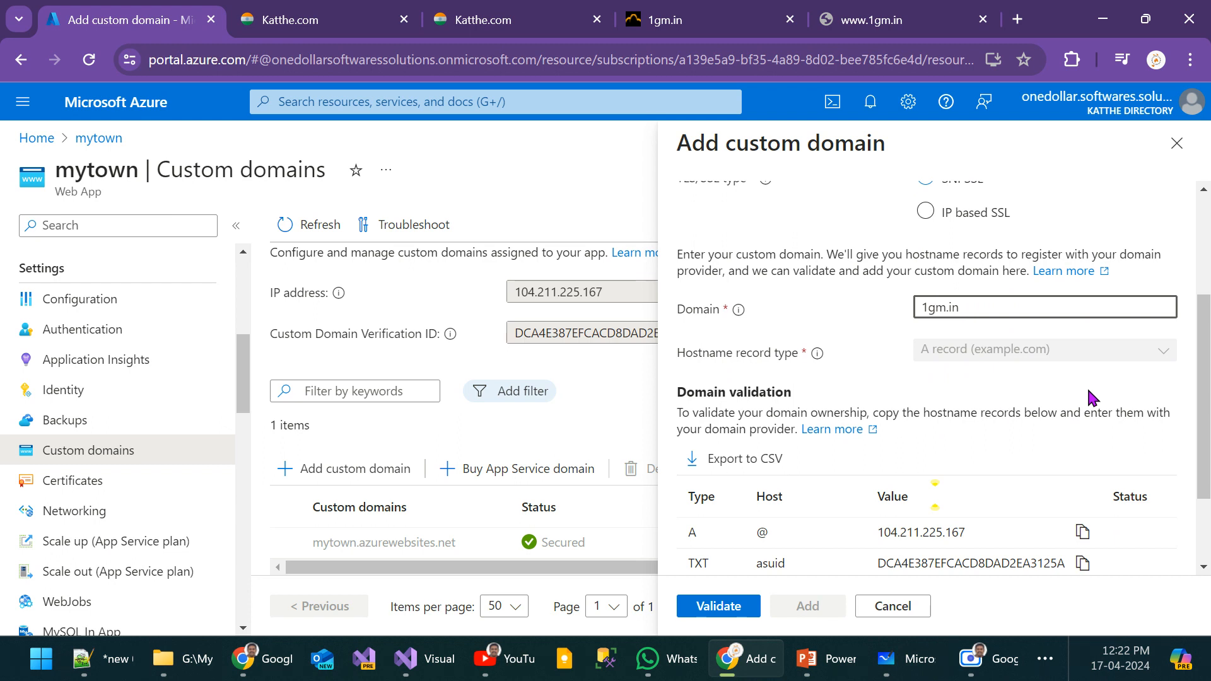
key(ctrl+a)
text(facebook)
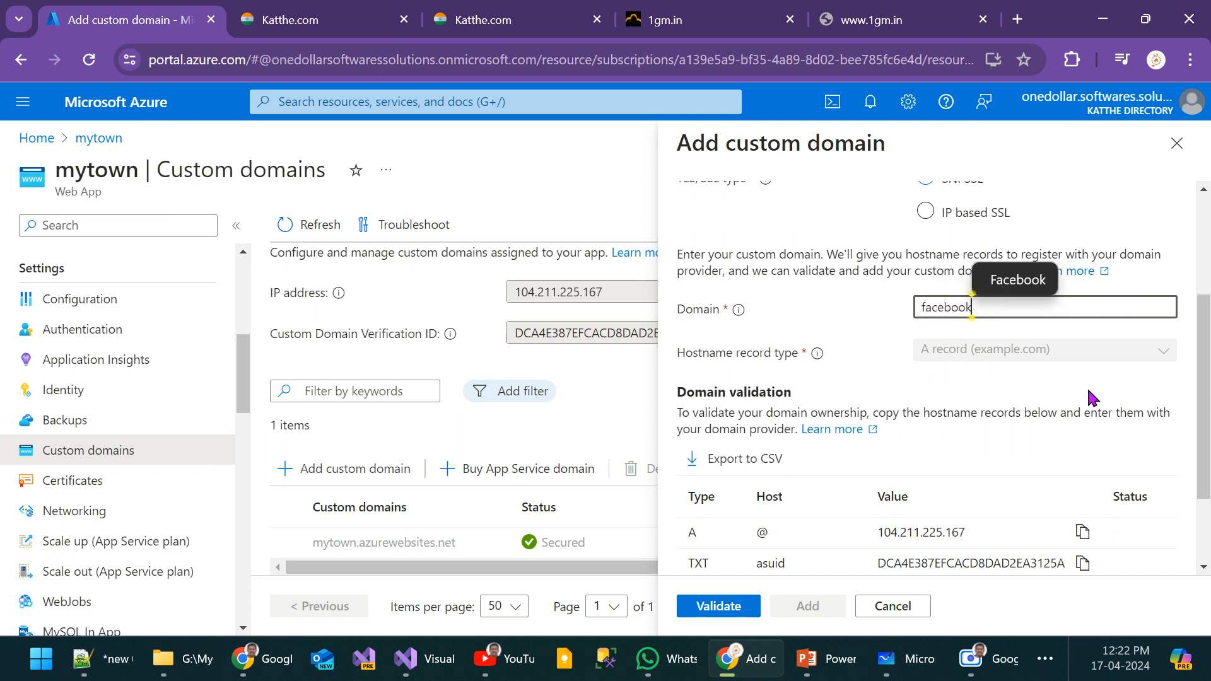
text(.com)
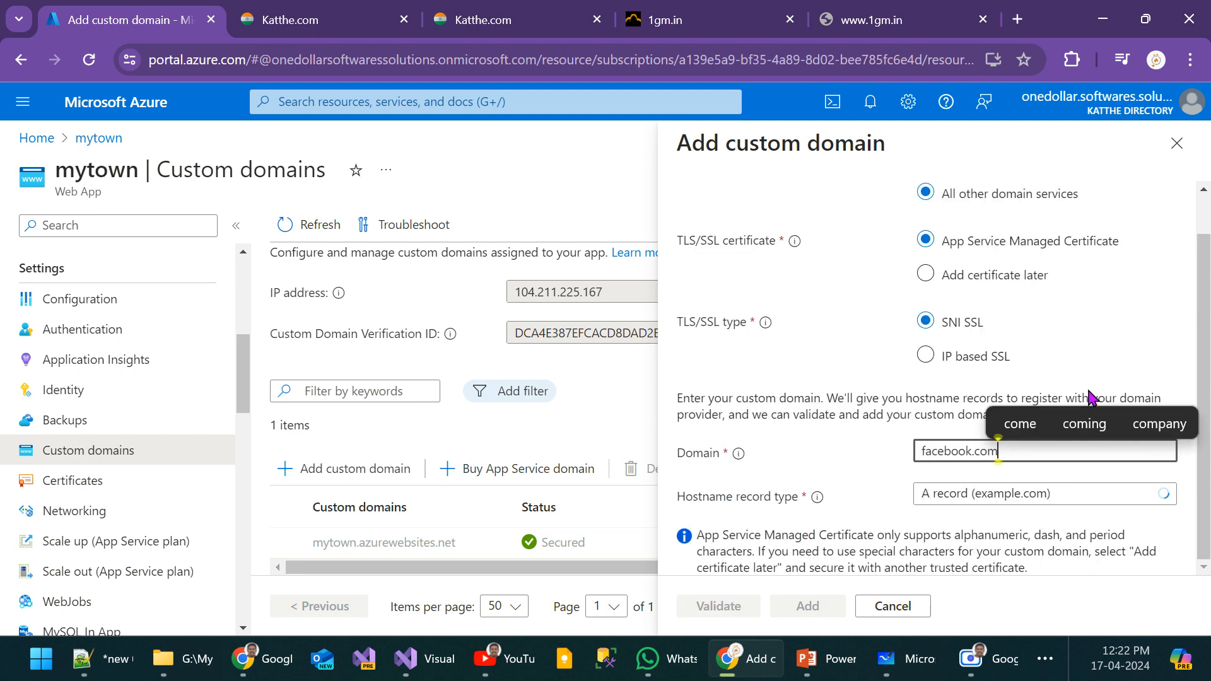
click(826, 455)
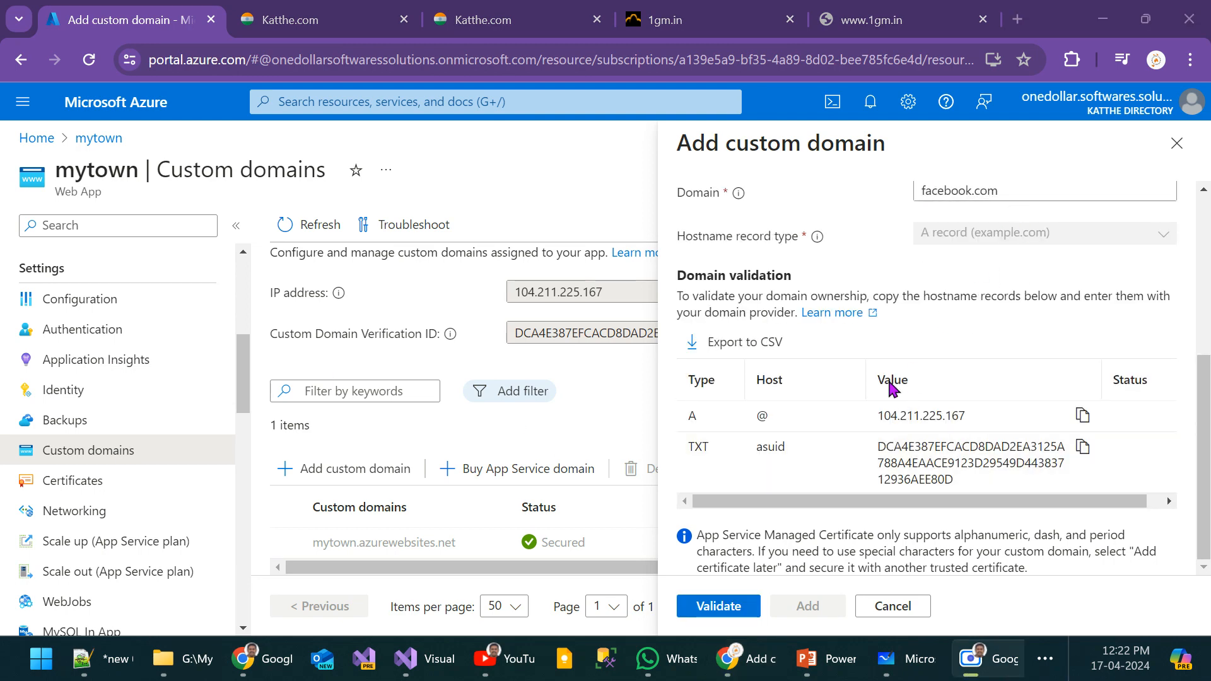
scroll(891, 388, up, 2)
Step: Set the custom domain back to 1gm.in and bring up its domain validation records
drag(1025, 287, 871, 281)
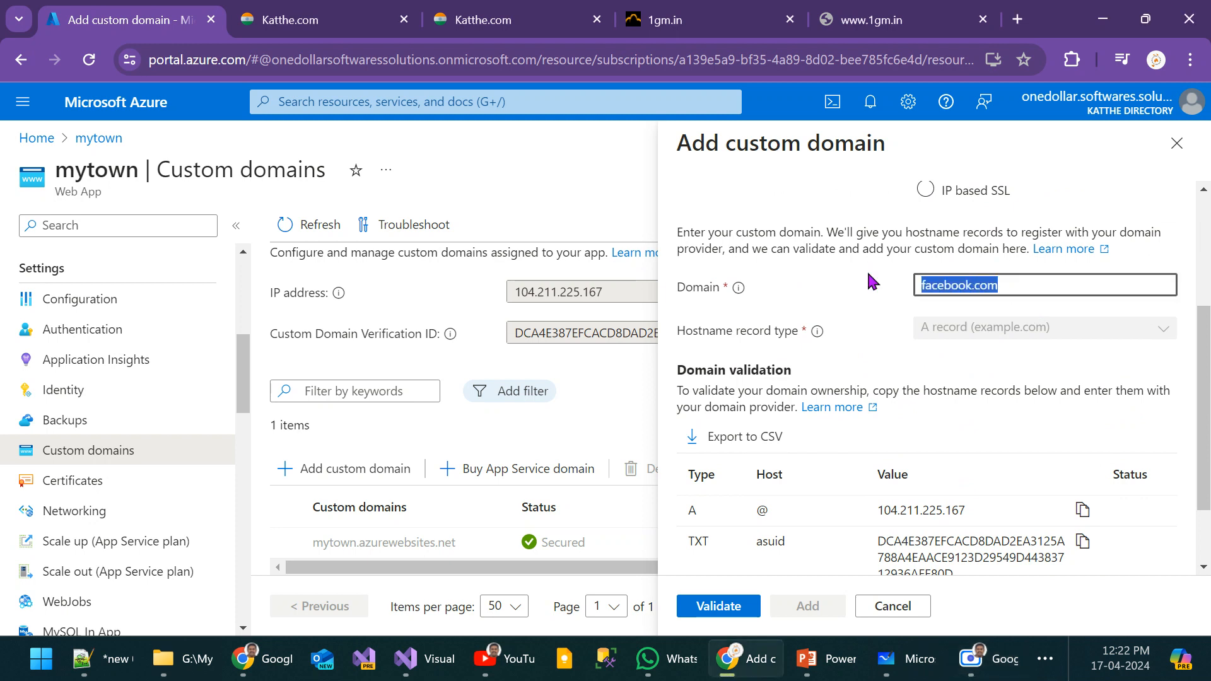
scroll(929, 418, down, 2)
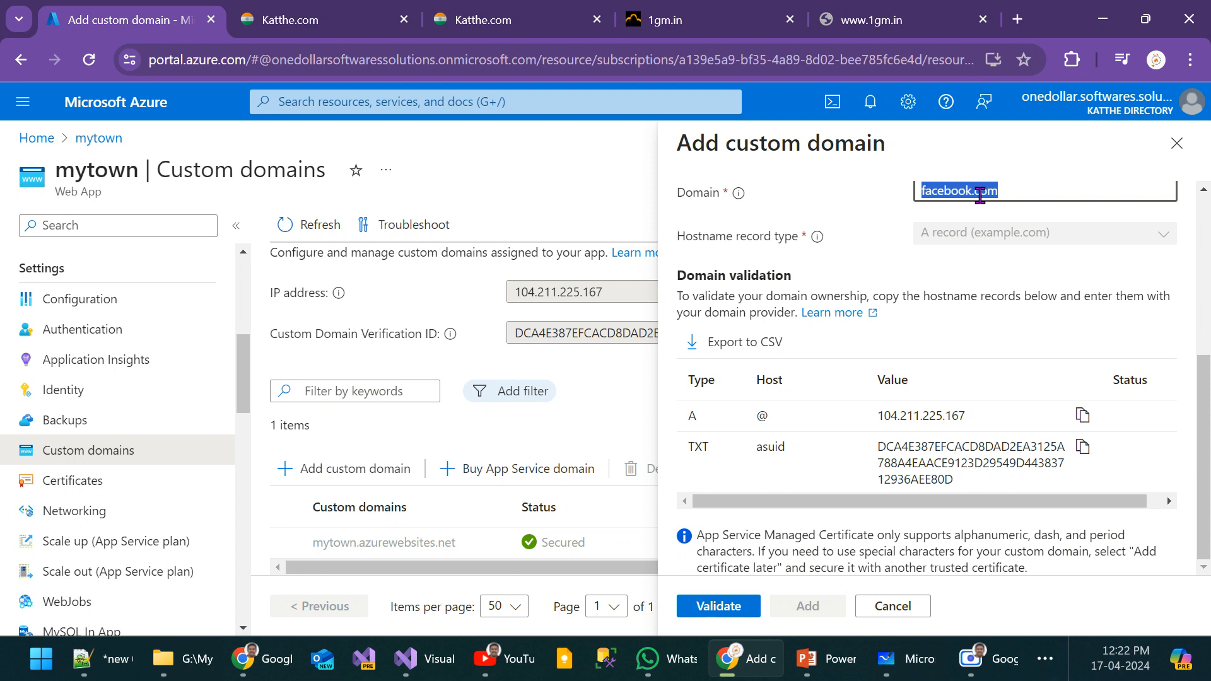
text(1g)
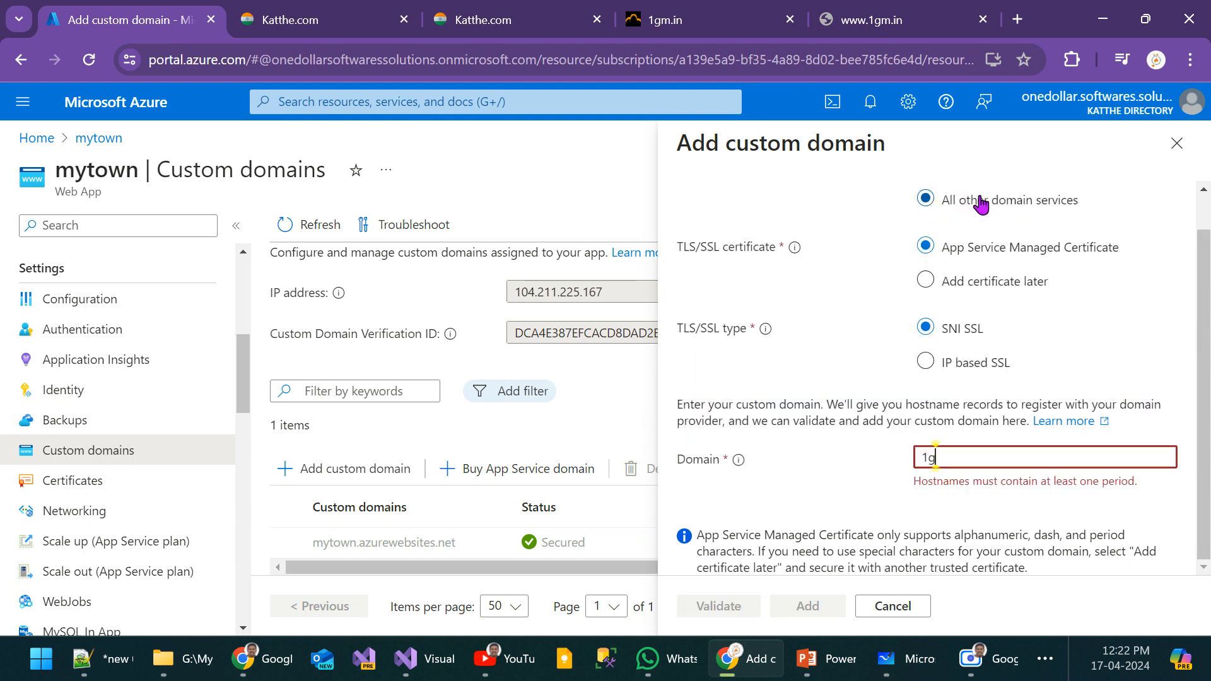
text(m.in)
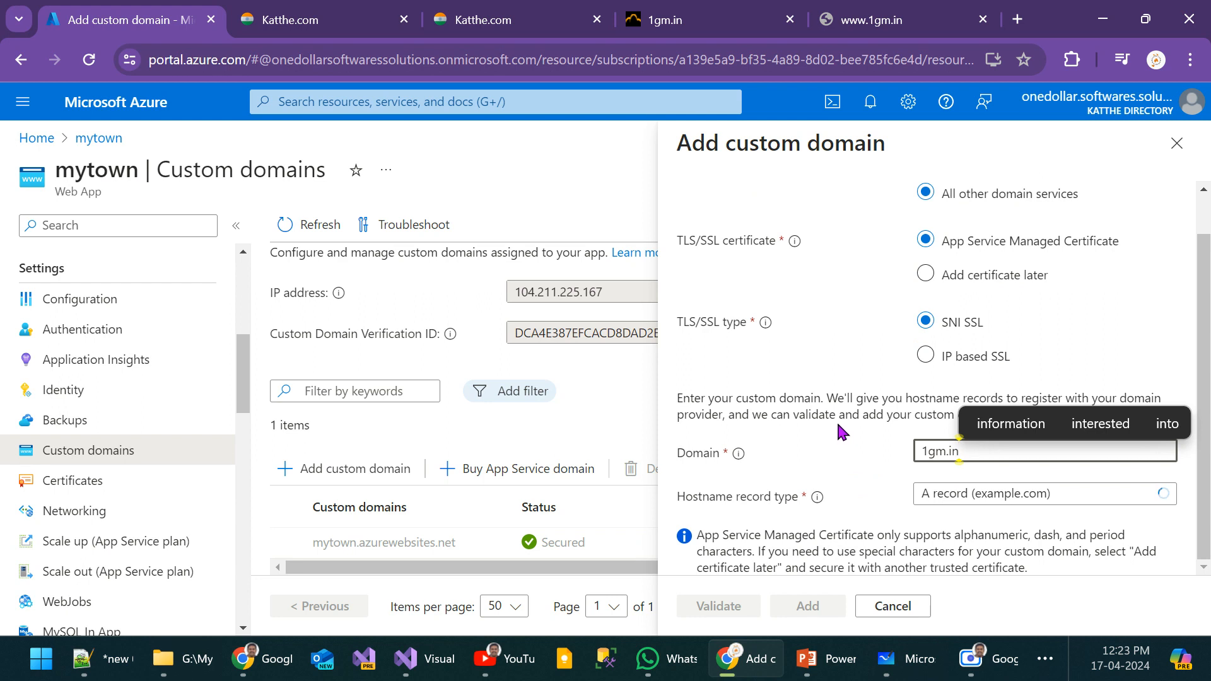
scroll(837, 421, down, 3)
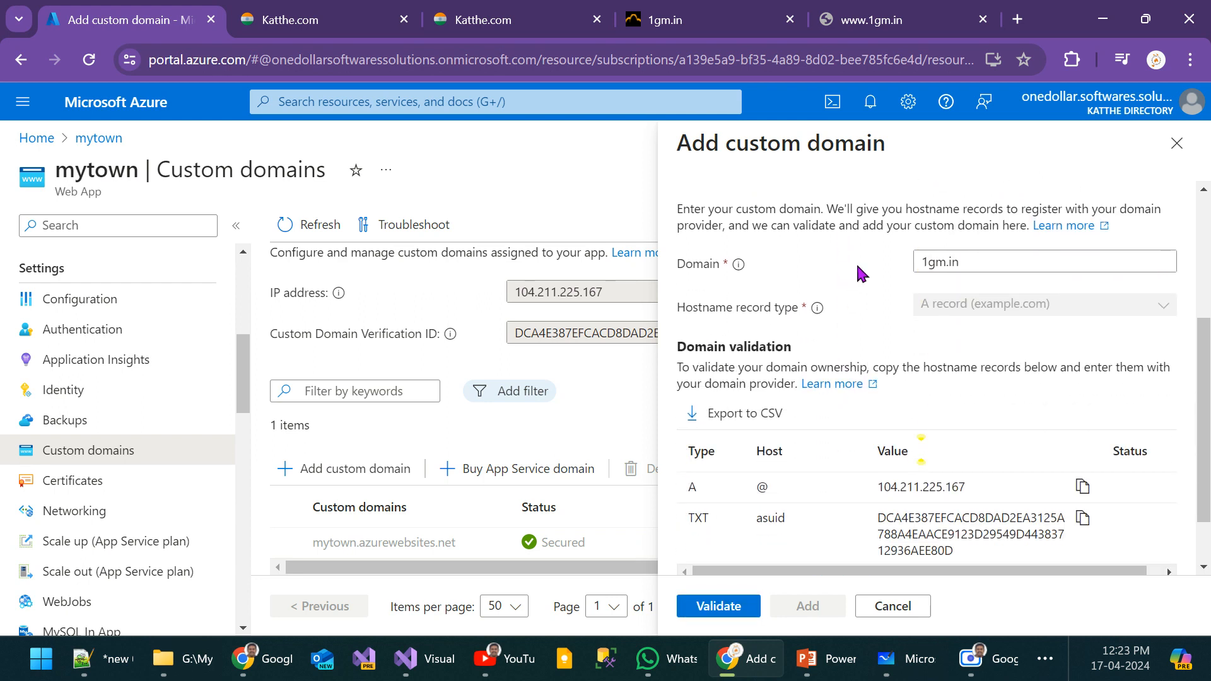
Step: Check the Note slide about domain mappings in the PowerPoint slide show and return to the Azure portal
mouse_move(810, 659)
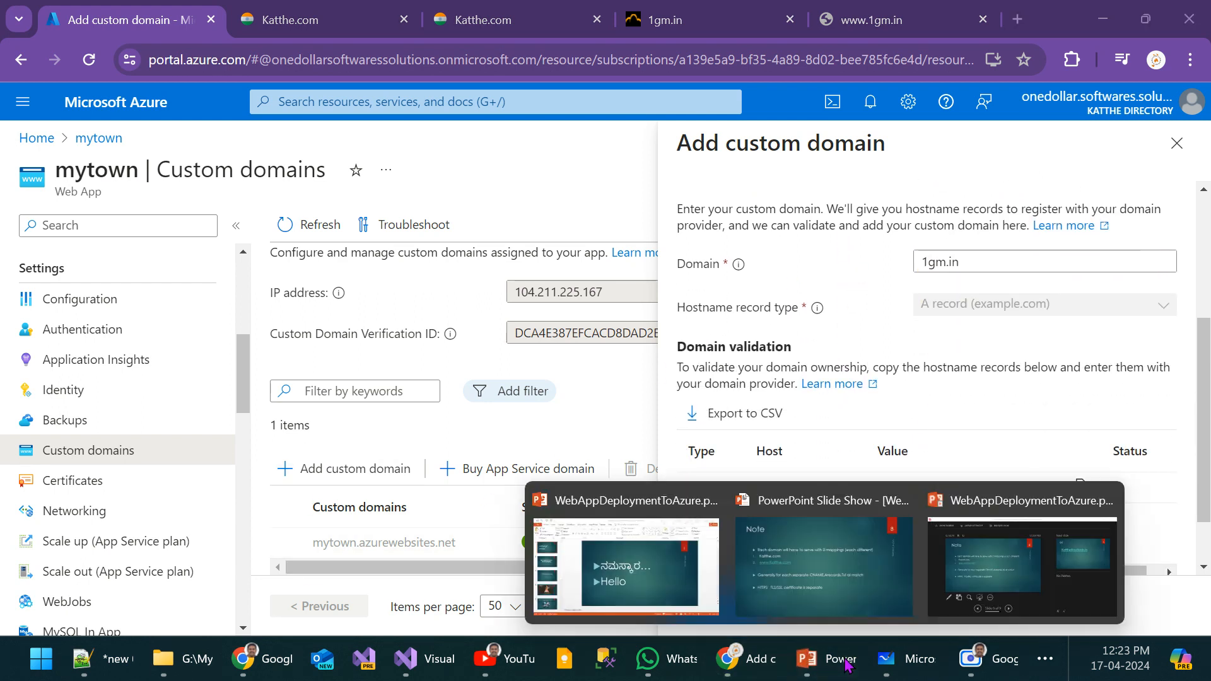
click(824, 566)
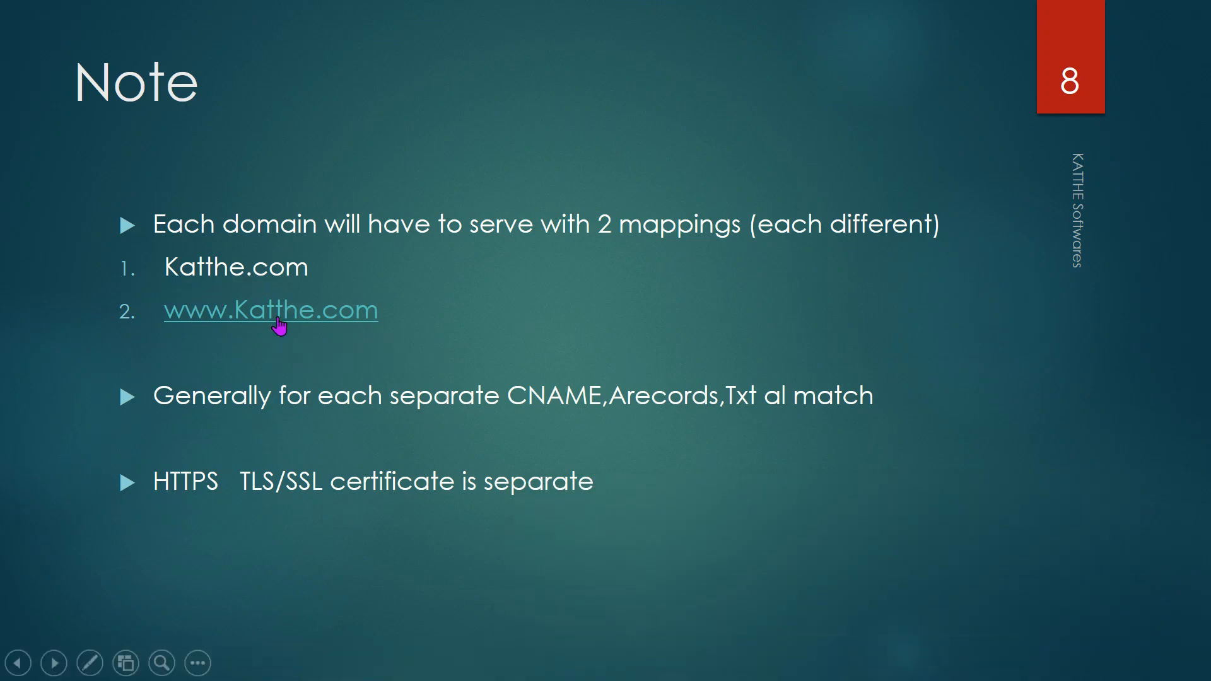
key(alt+Tab)
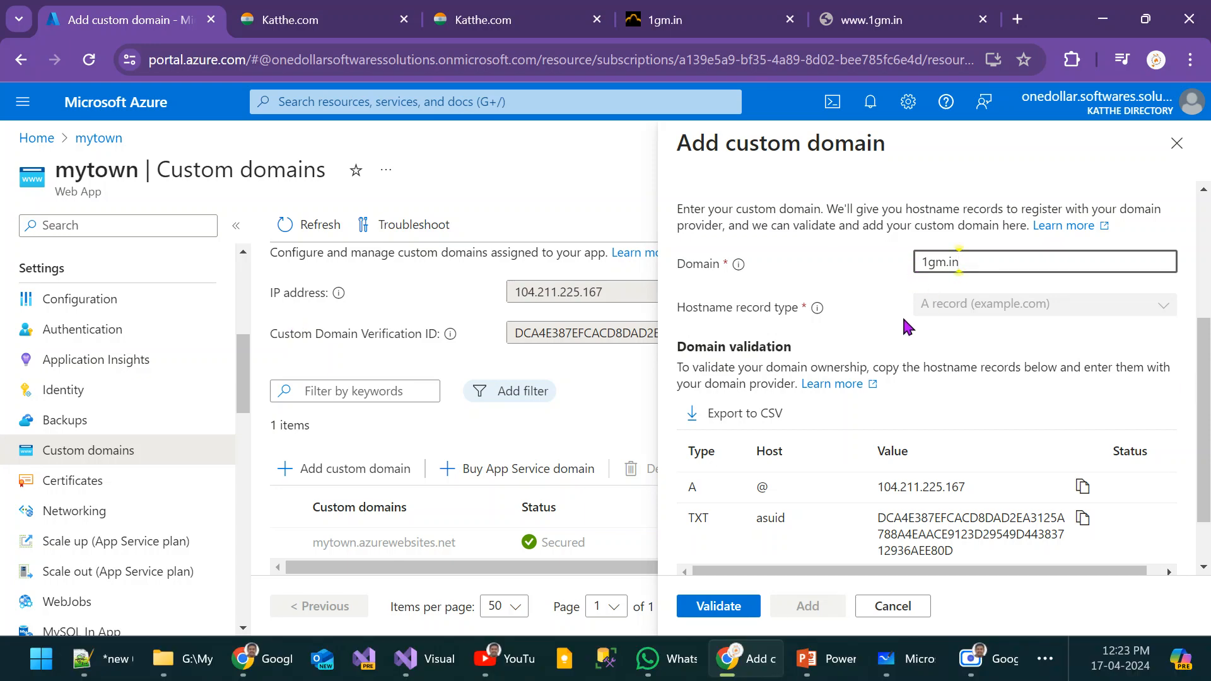
Step: Check the required A record in the Azure portal and start a new A record for 1gm.in on W3infotech's DNS page
scroll(905, 323, down, 2)
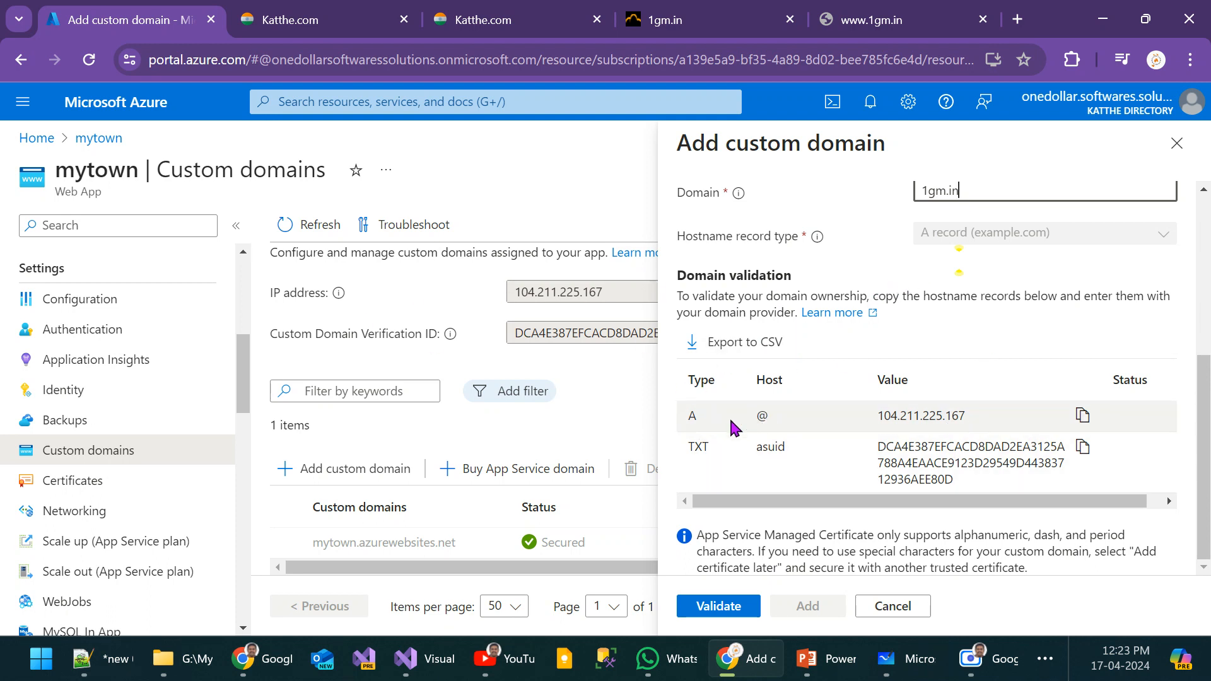
key(alt+Tab)
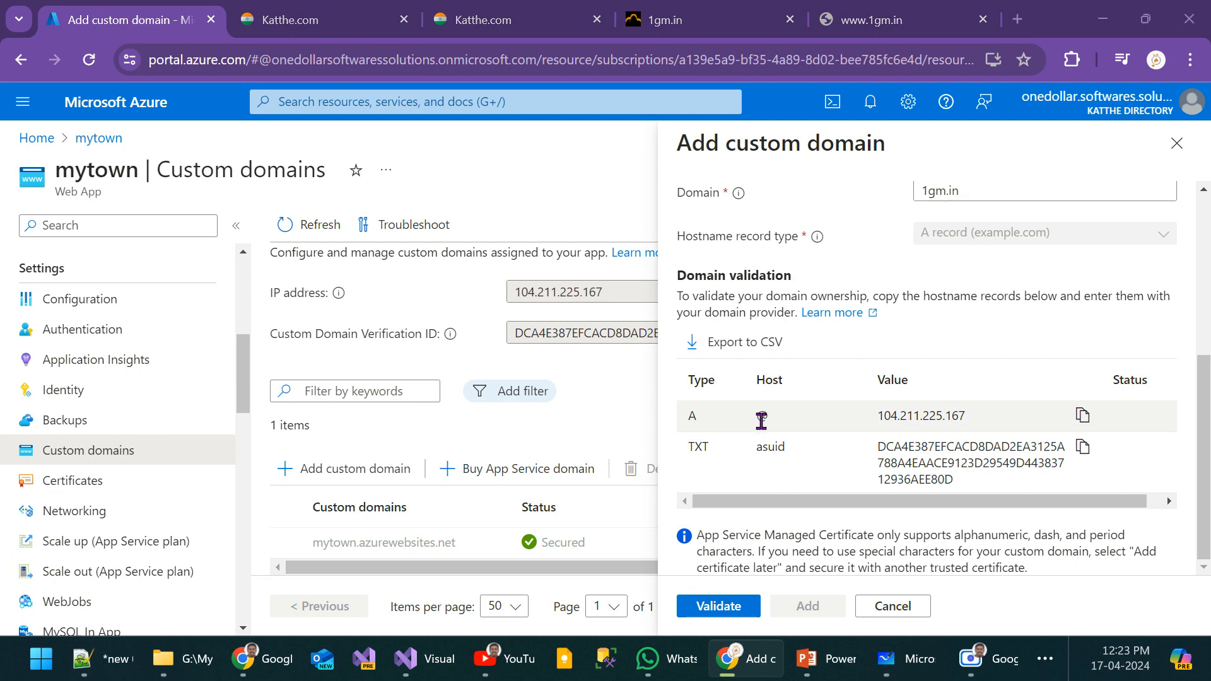
key(alt+Tab)
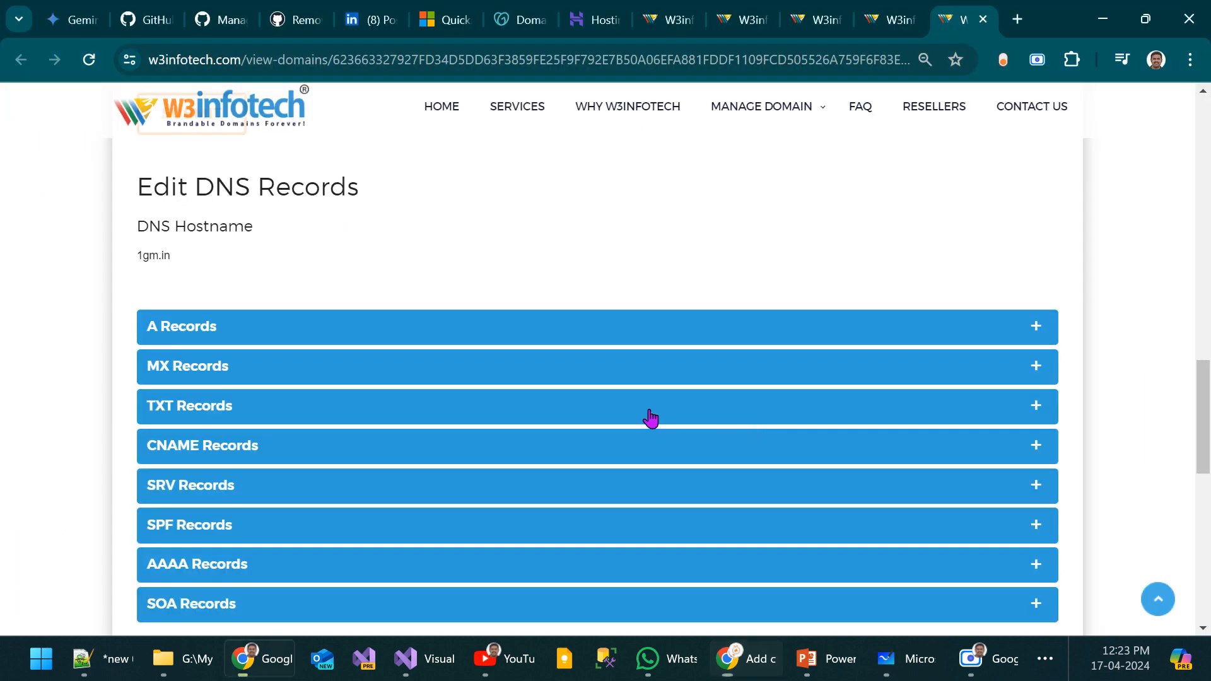
key(alt+Tab)
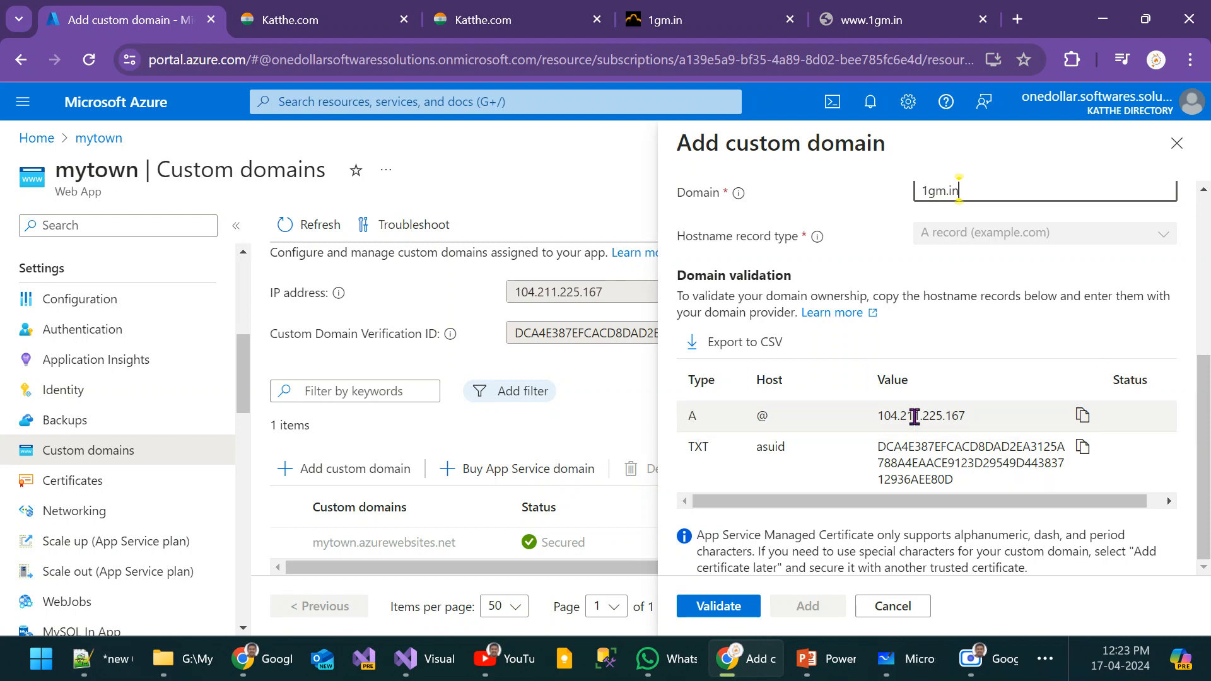
key(alt+Tab)
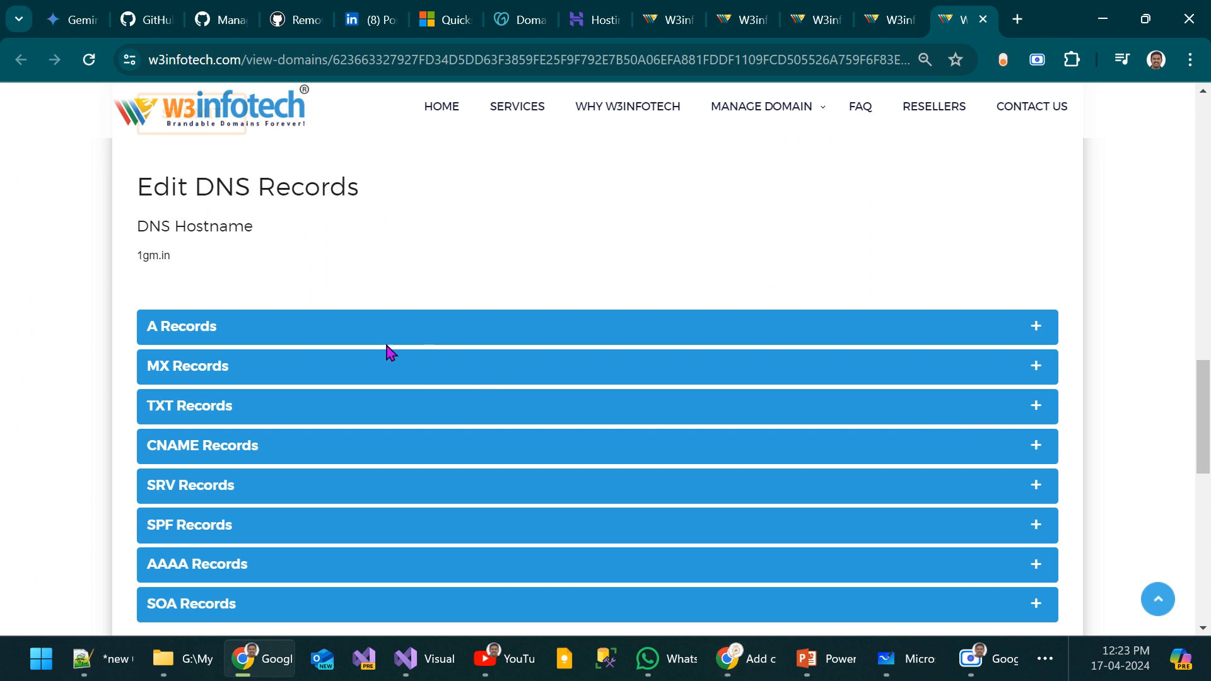
click(360, 328)
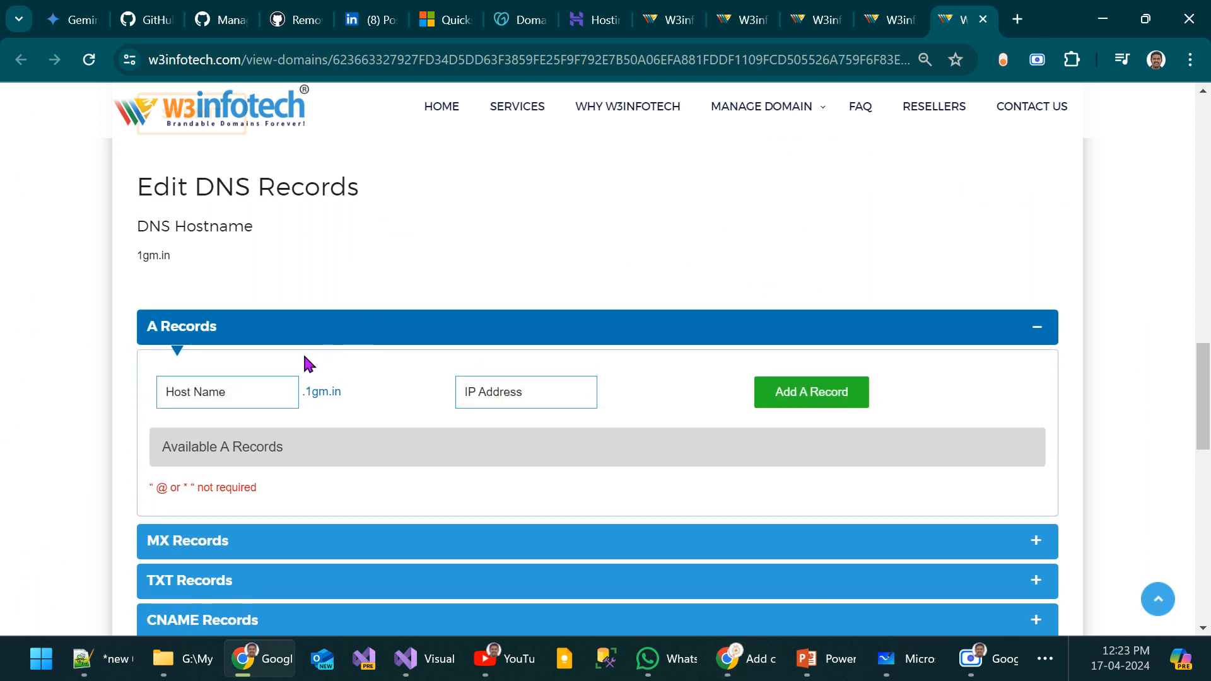
click(274, 398)
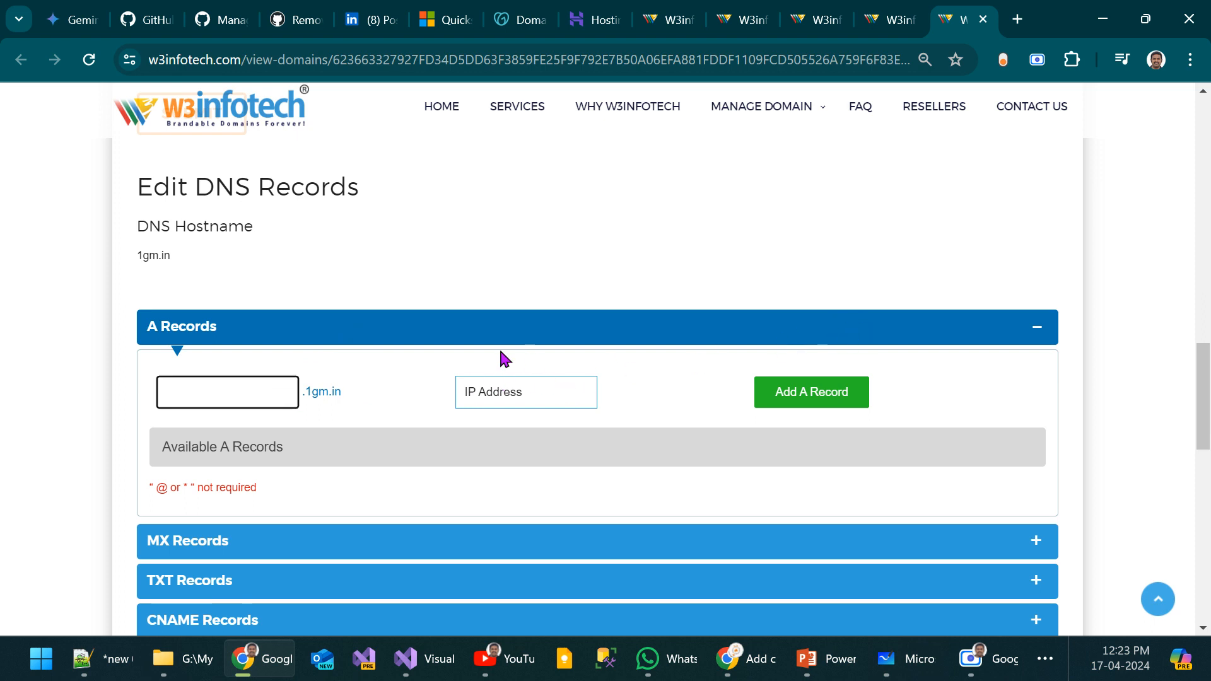
Step: Examine the name server settings and the DNS record sections on the W3infotech page for 1gm.in
scroll(498, 347, up, 5)
scroll(584, 412, down, 5)
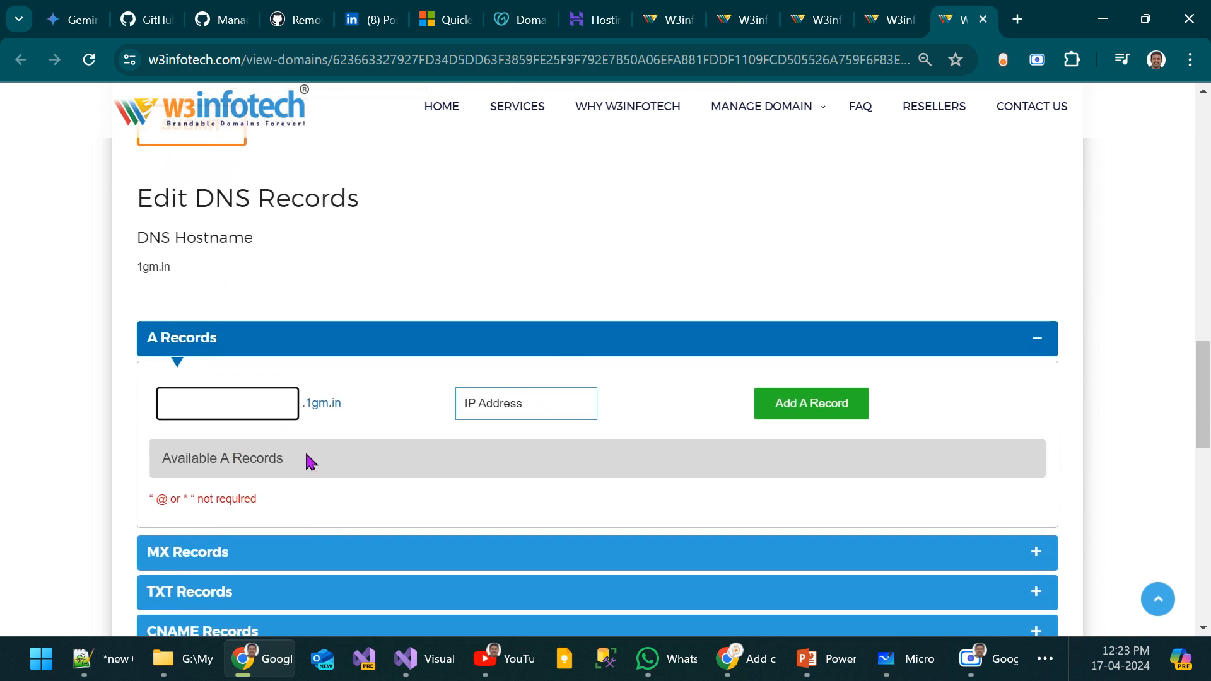
scroll(307, 456, up, 6)
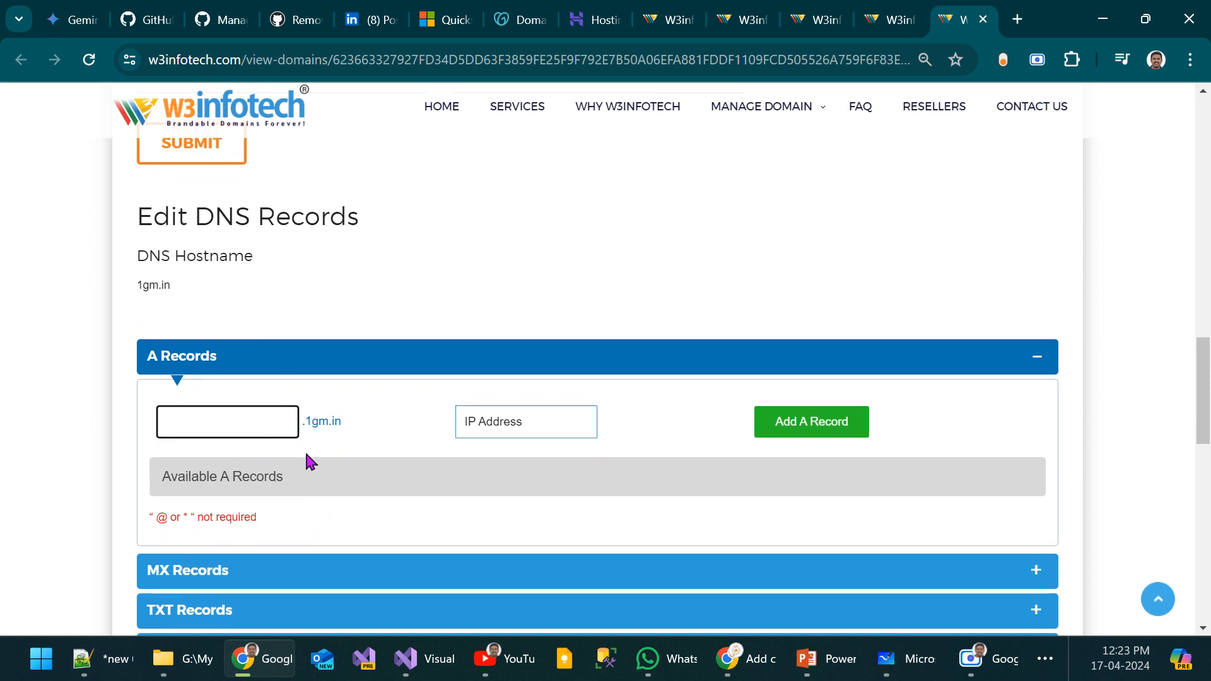
scroll(307, 456, up, 3)
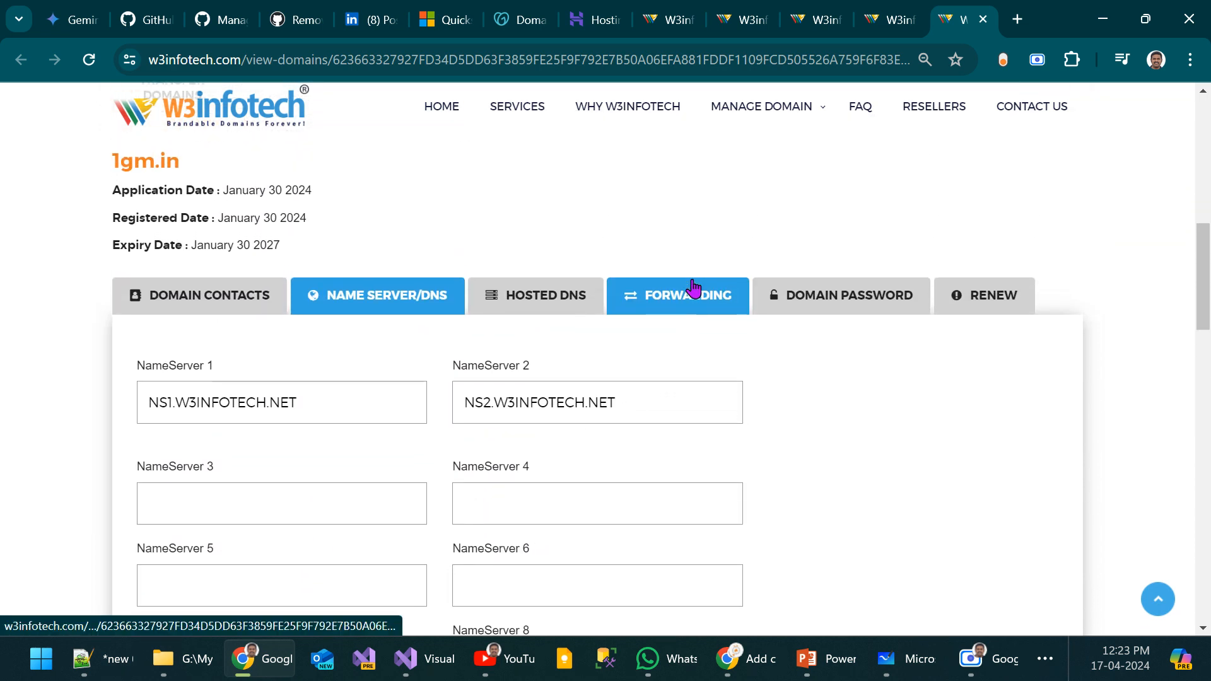
scroll(926, 515, down, 7)
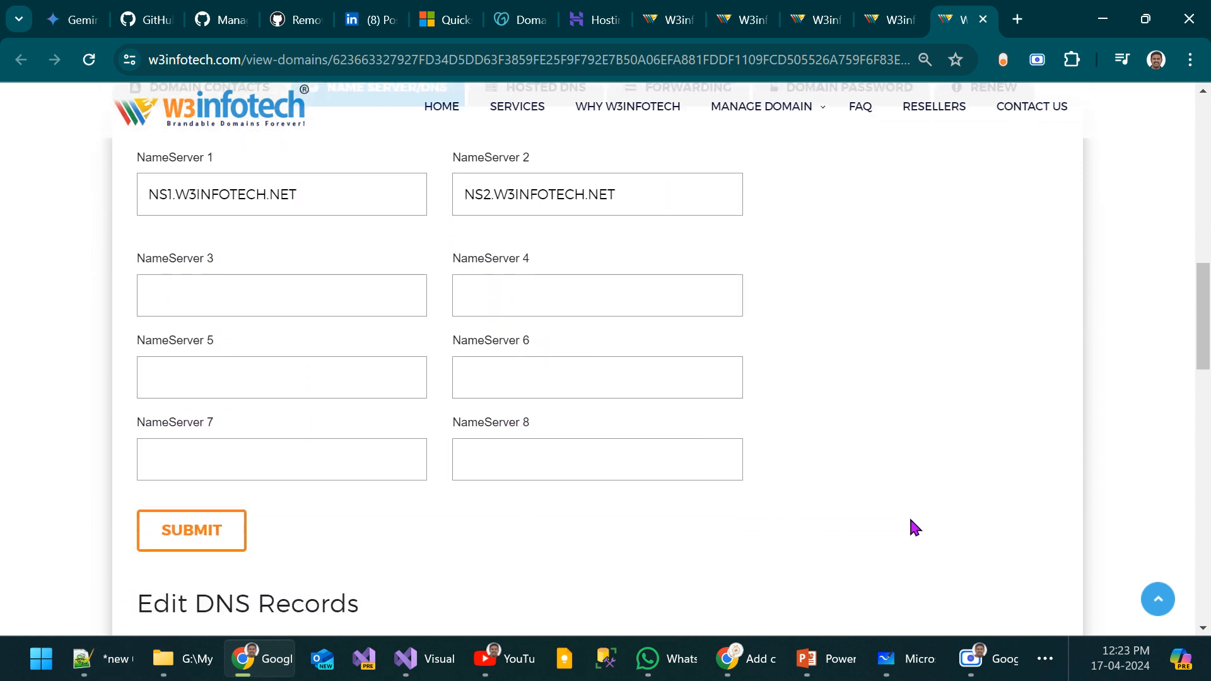
scroll(266, 516, down, 1)
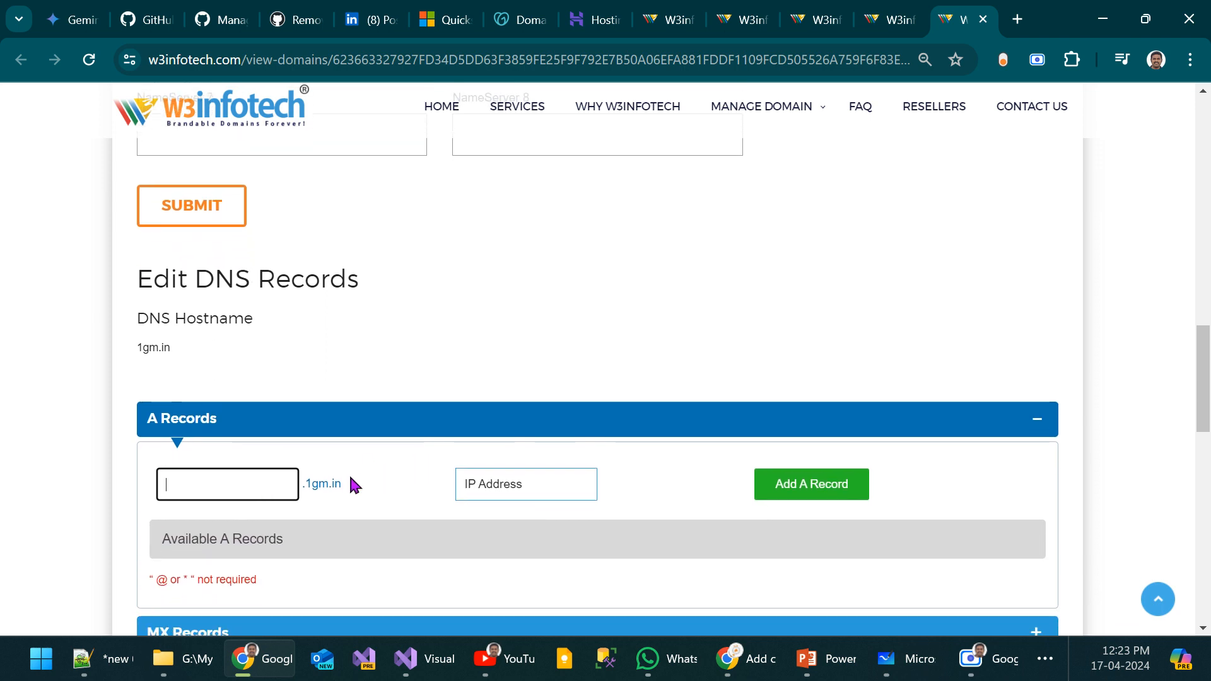
scroll(505, 413, up, 9)
scroll(457, 441, down, 6)
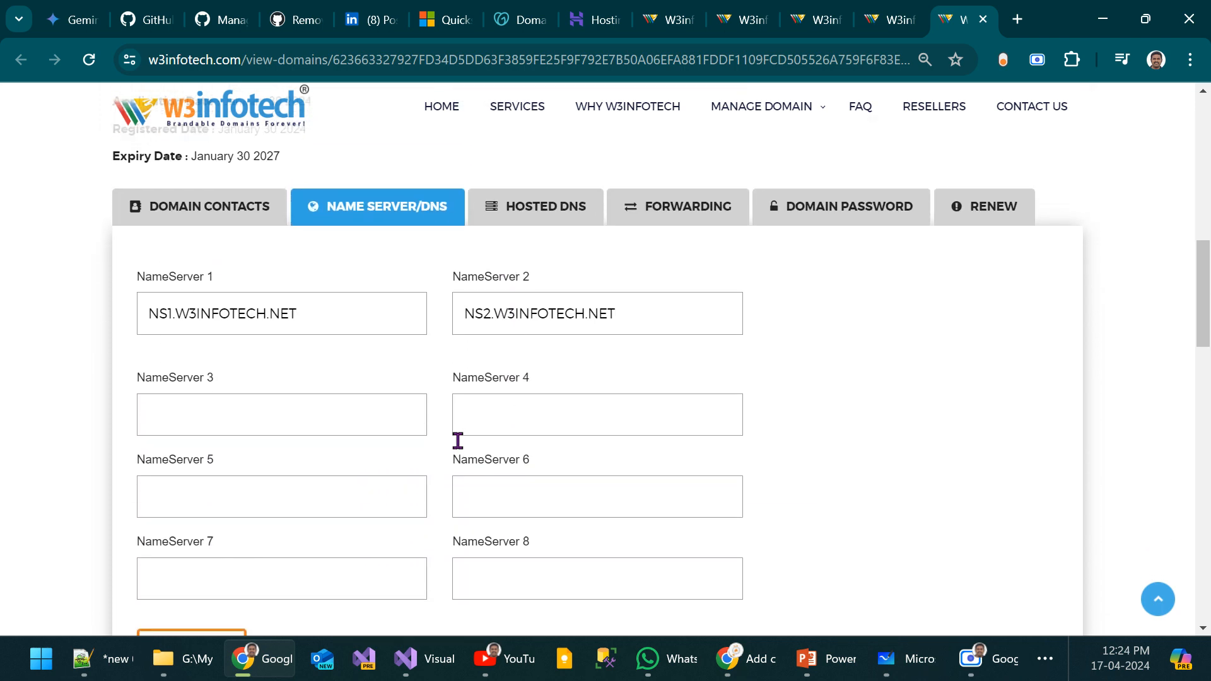
scroll(489, 544, down, 4)
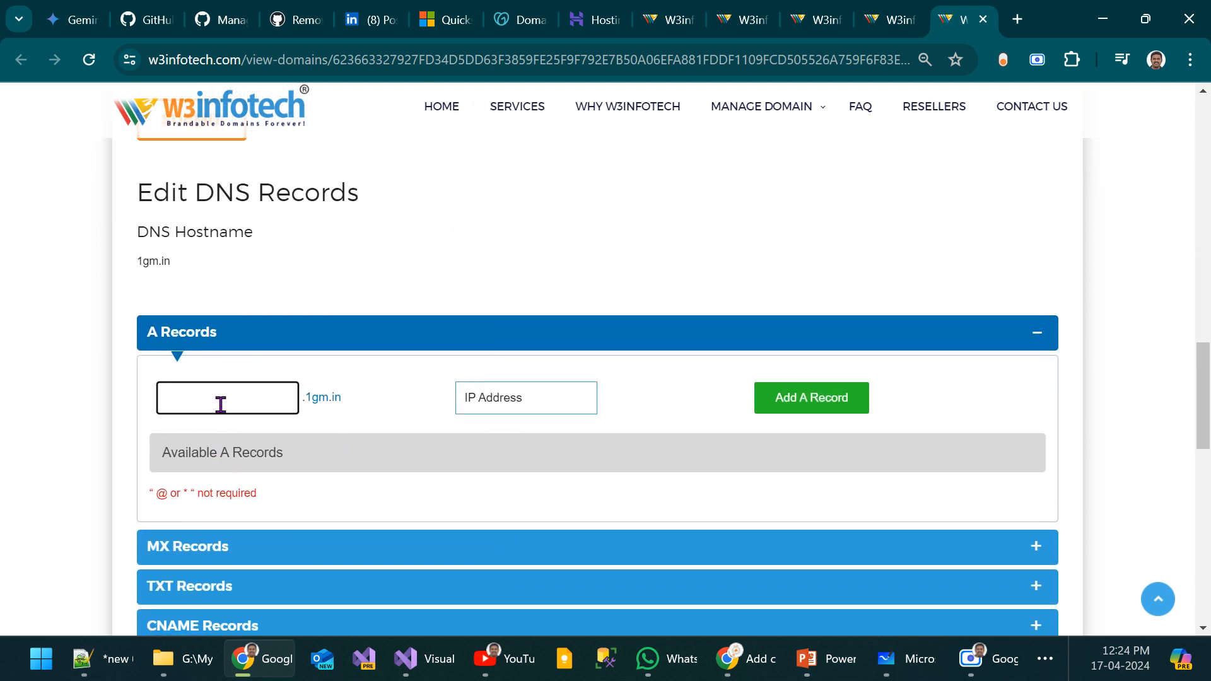
Step: Add an A record at W3infotech with host name @ and the IP address 104.211.225.167 copied from the Azure portal
key(alt+Tab)
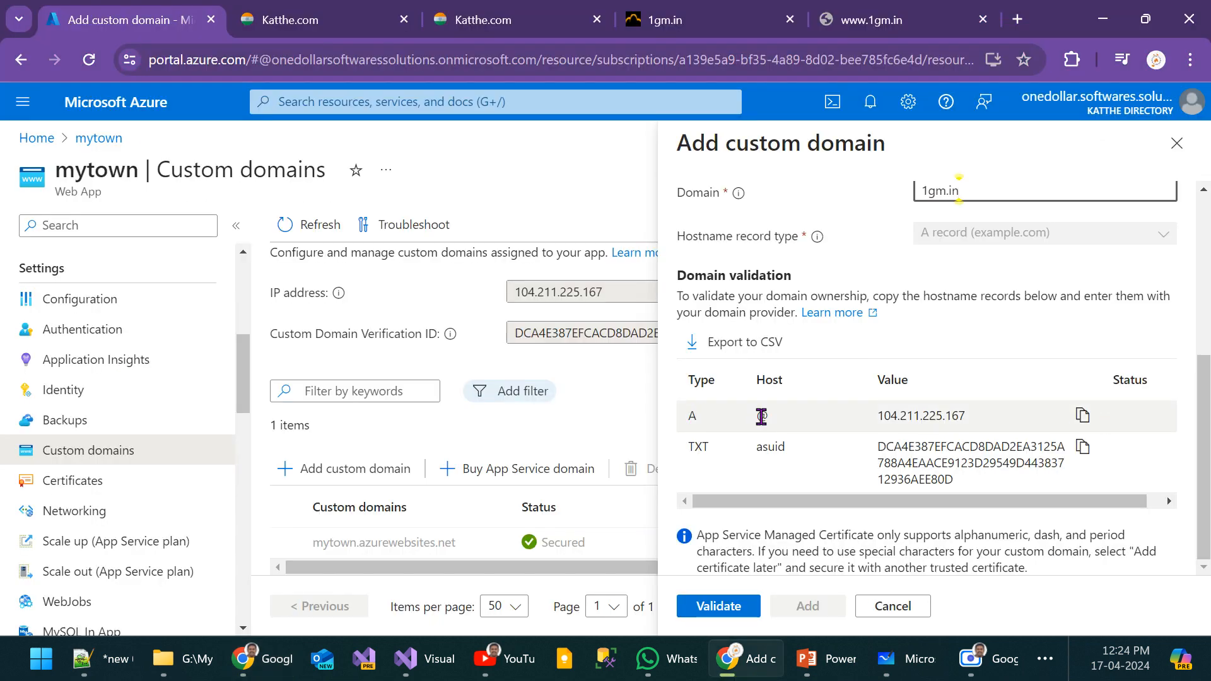
double_click(761, 417)
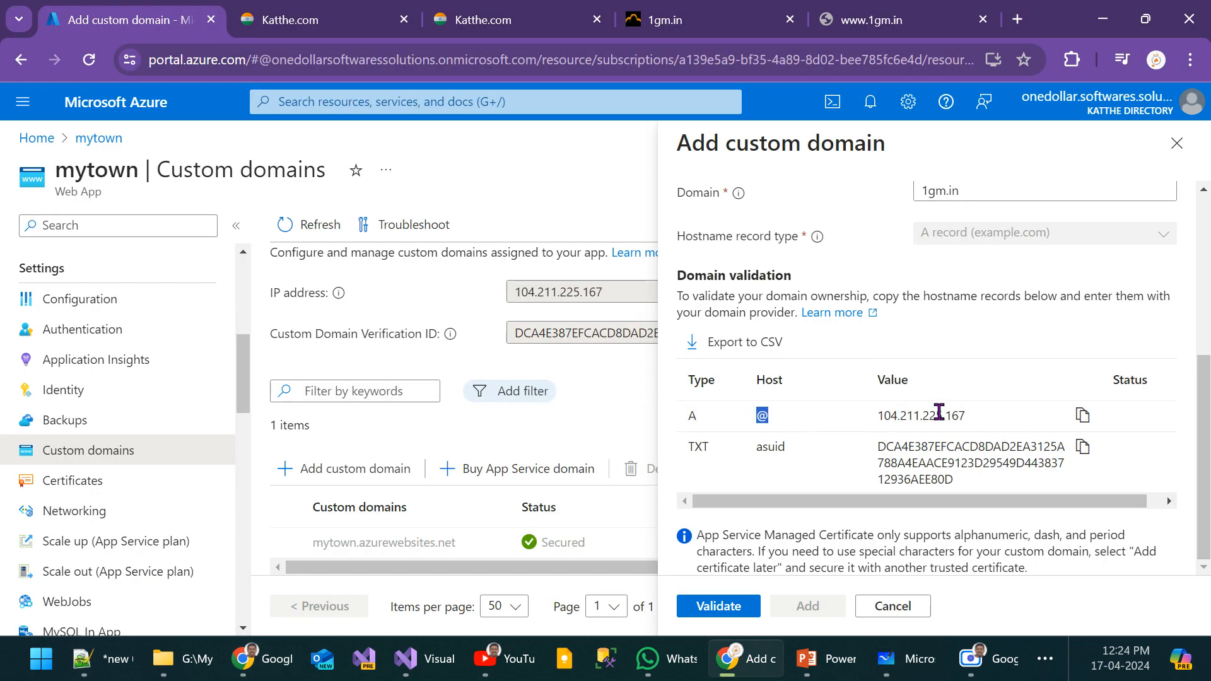
click(1081, 417)
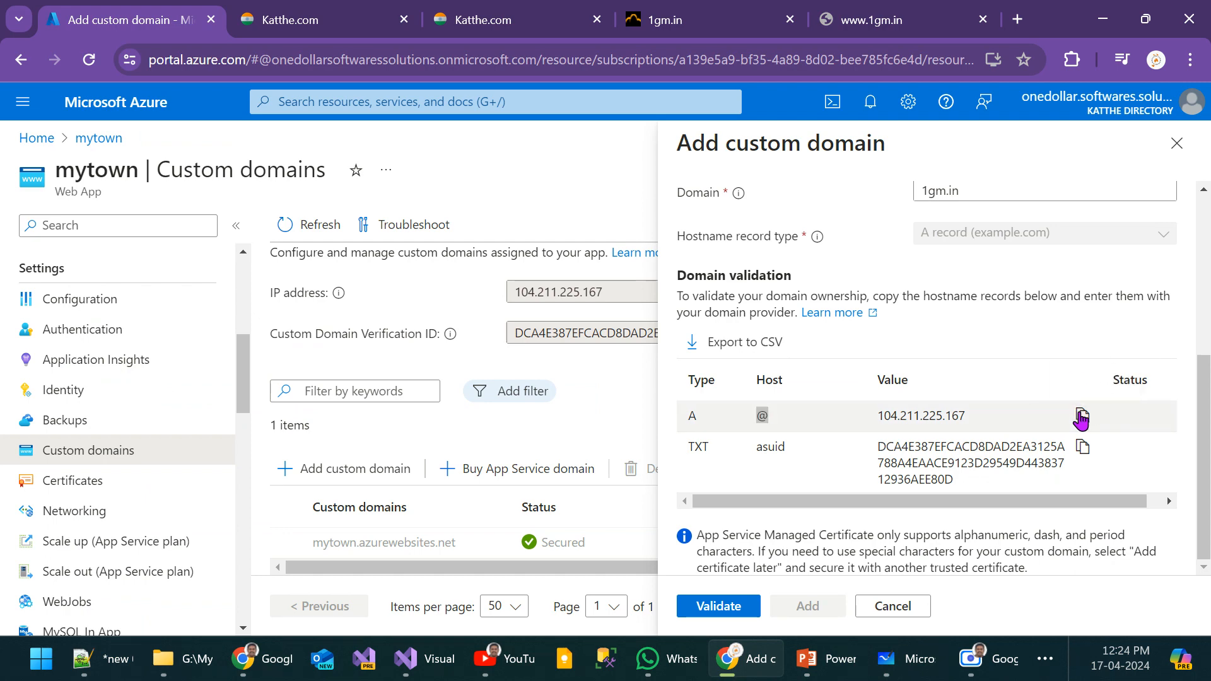
key(alt+Tab)
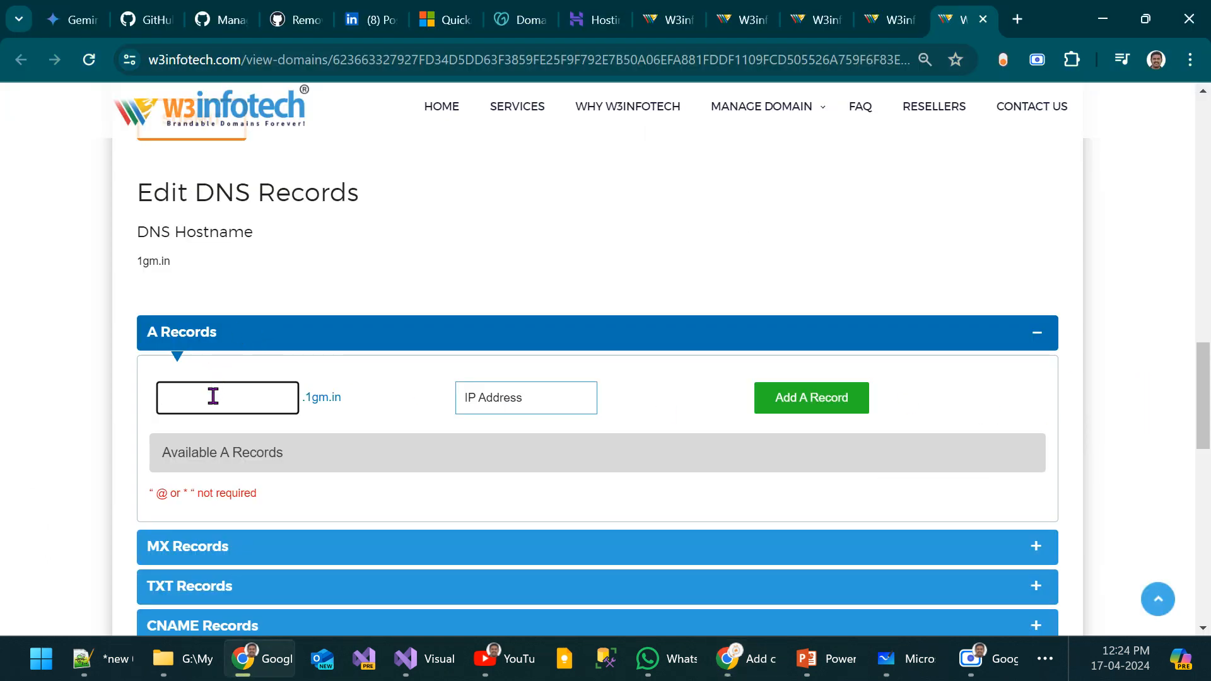
text(@)
click(554, 397)
key(ctrl+v)
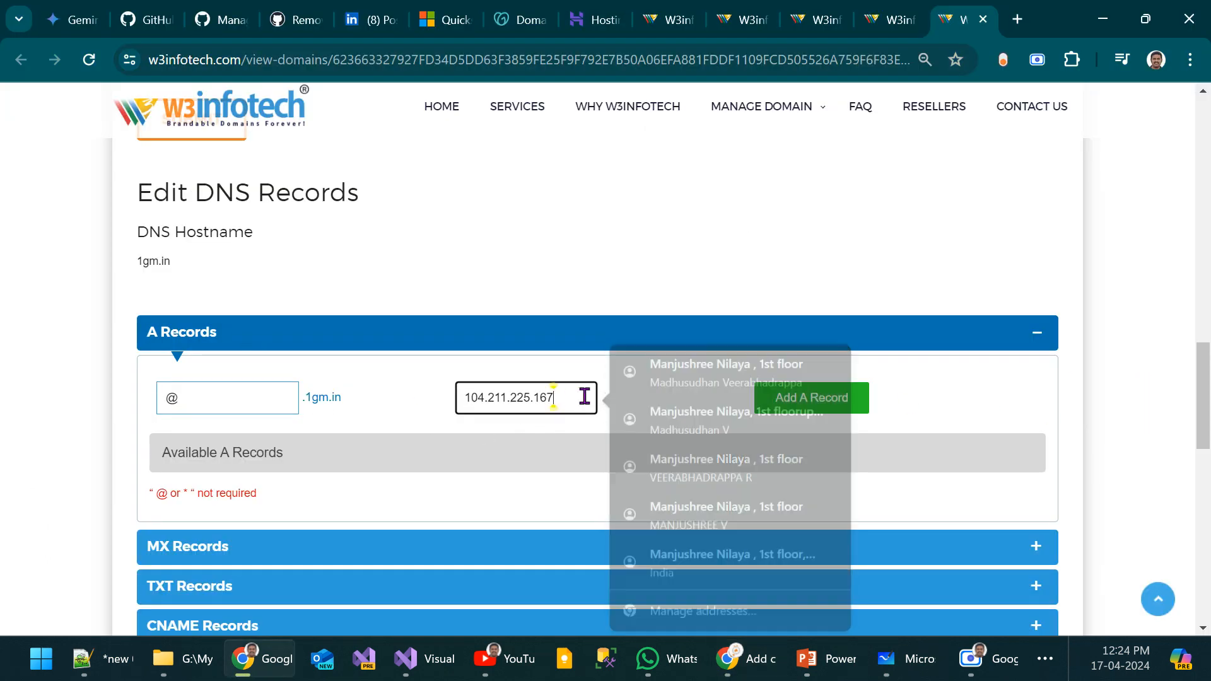
click(799, 408)
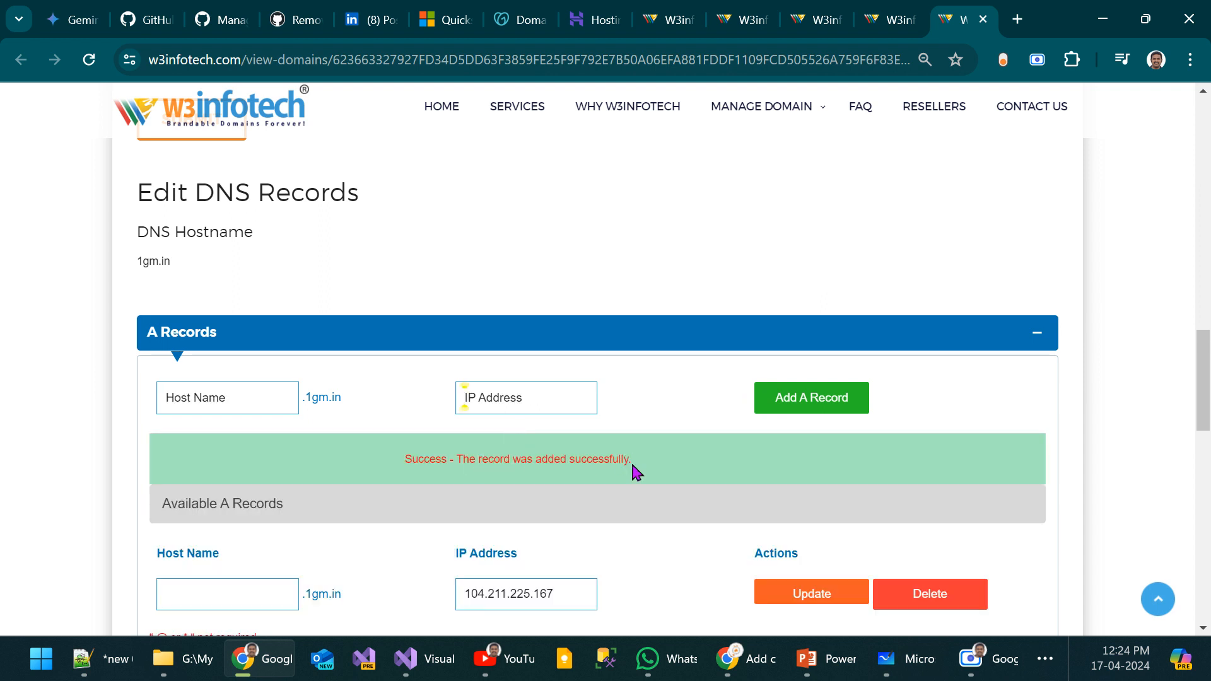
Step: Check the result and the entry of the added A record, and switch back to Azure's domain validation records
drag(633, 460, 417, 458)
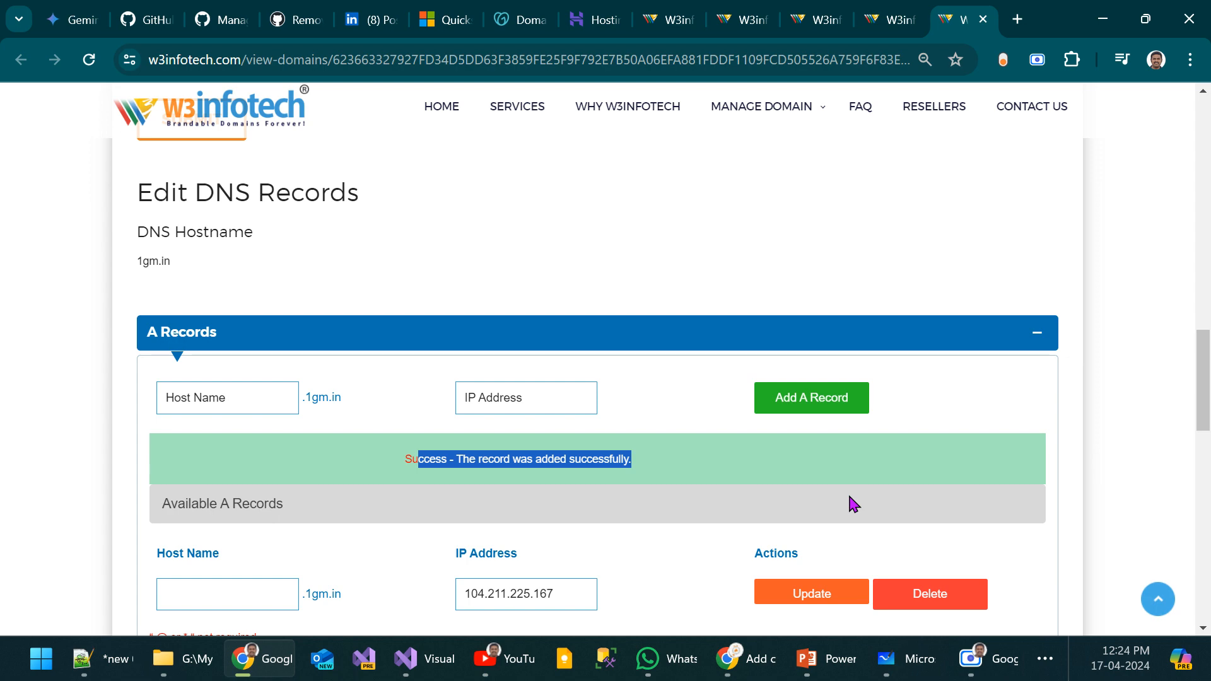
scroll(846, 503, down, 3)
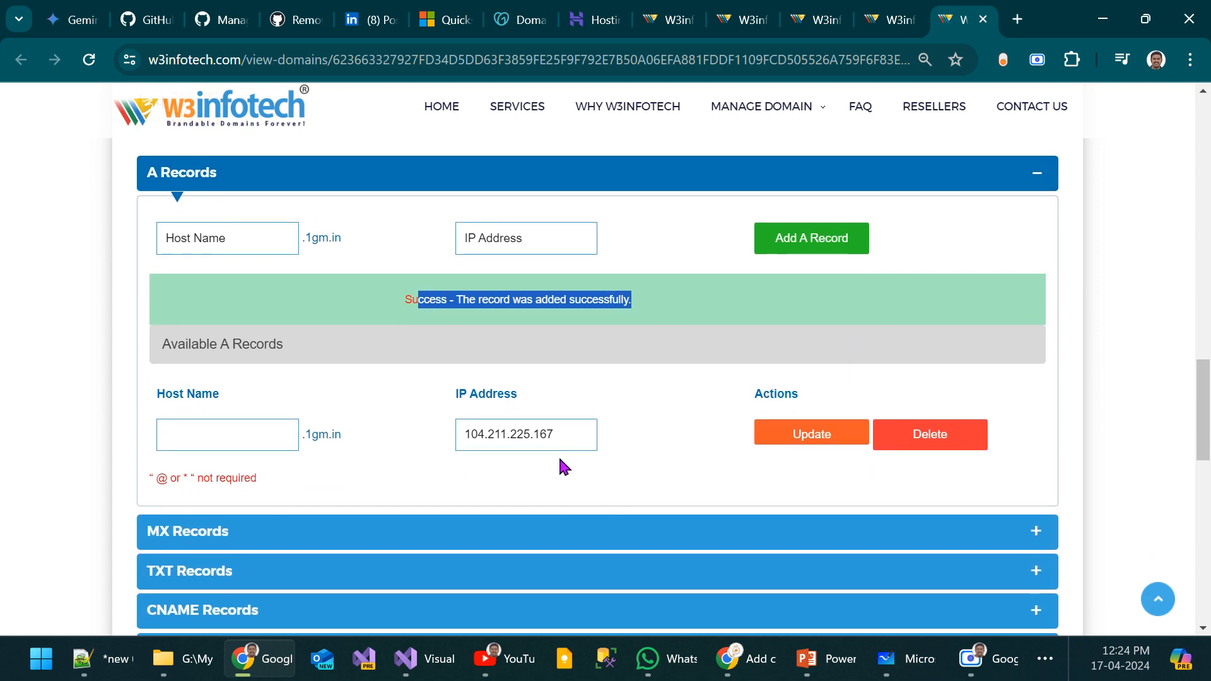
key(alt+Tab)
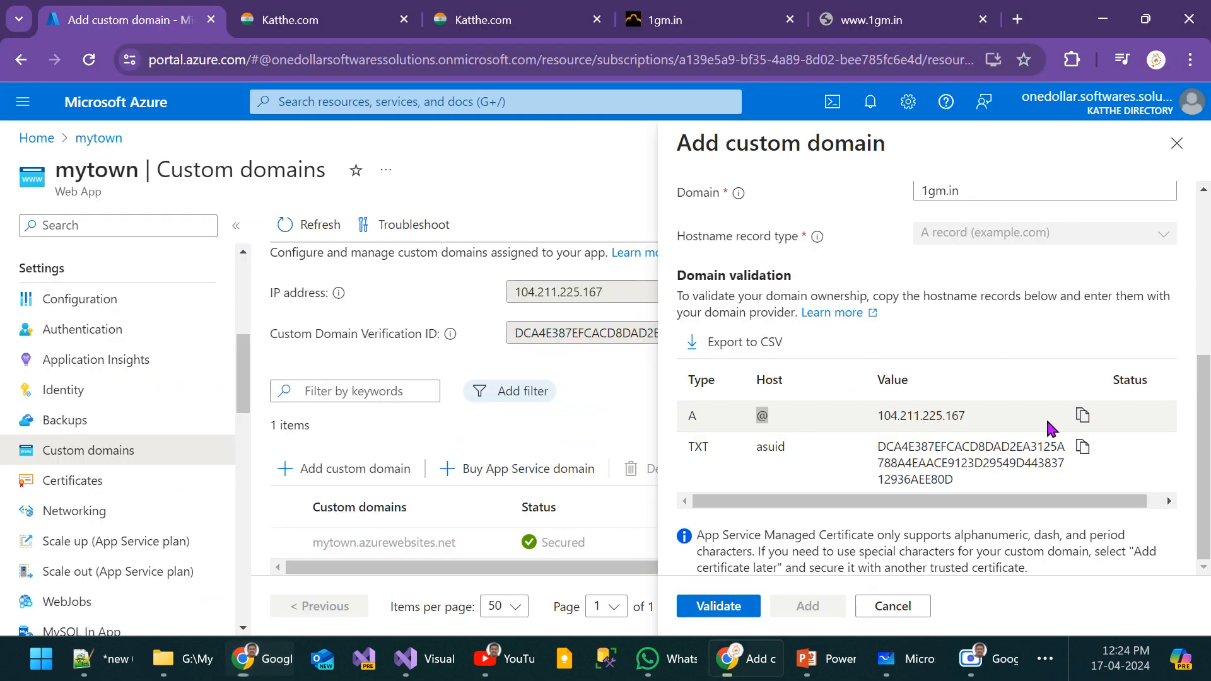
Step: Compare the TXT record required by Azure with W3infotech's TXT record form for 1gm.in and copy the record's value from Azure
double_click(698, 446)
double_click(770, 446)
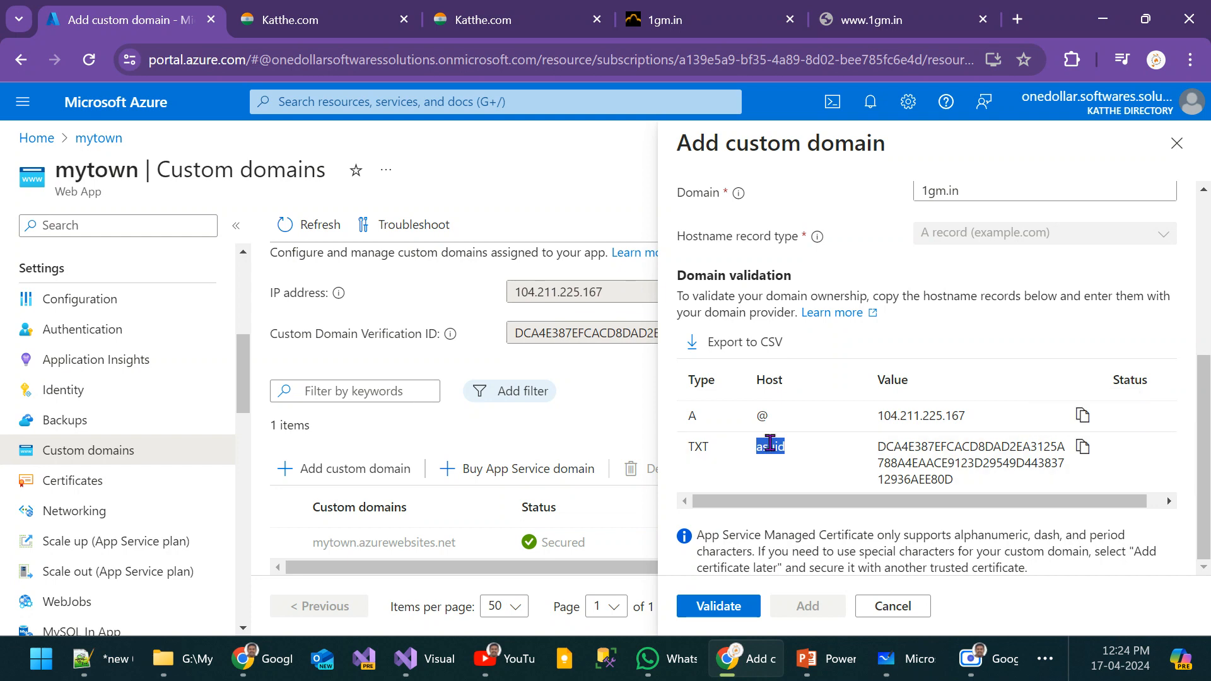
key(alt+Tab)
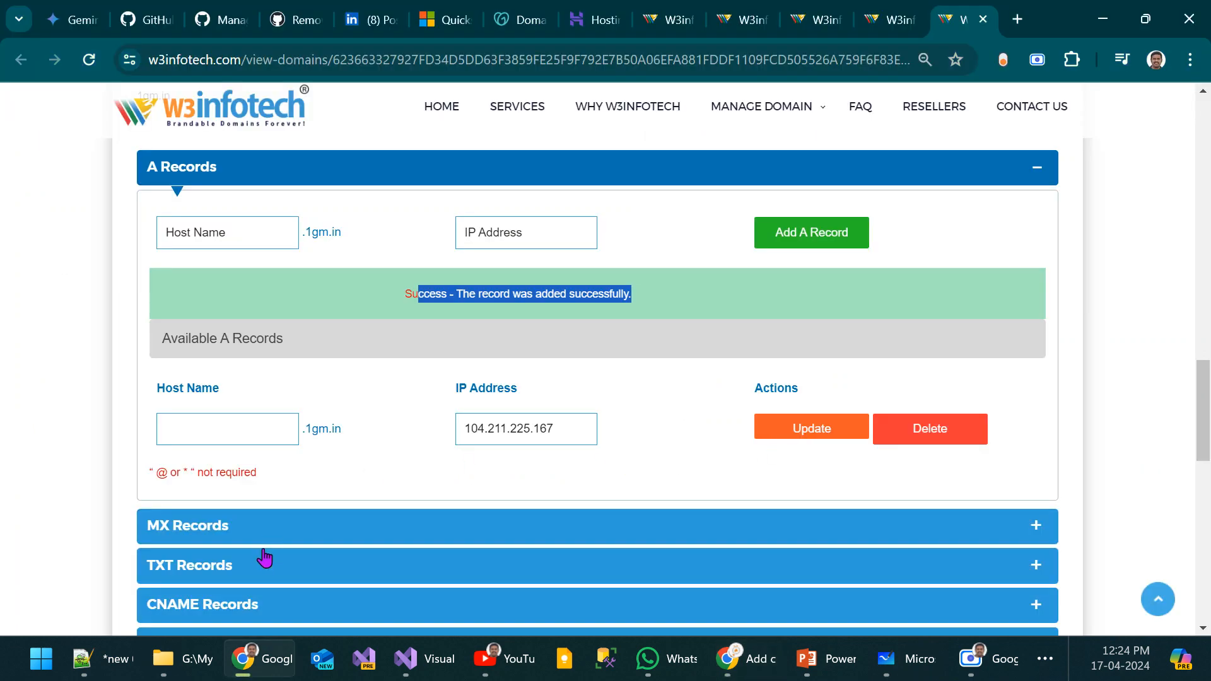
click(239, 577)
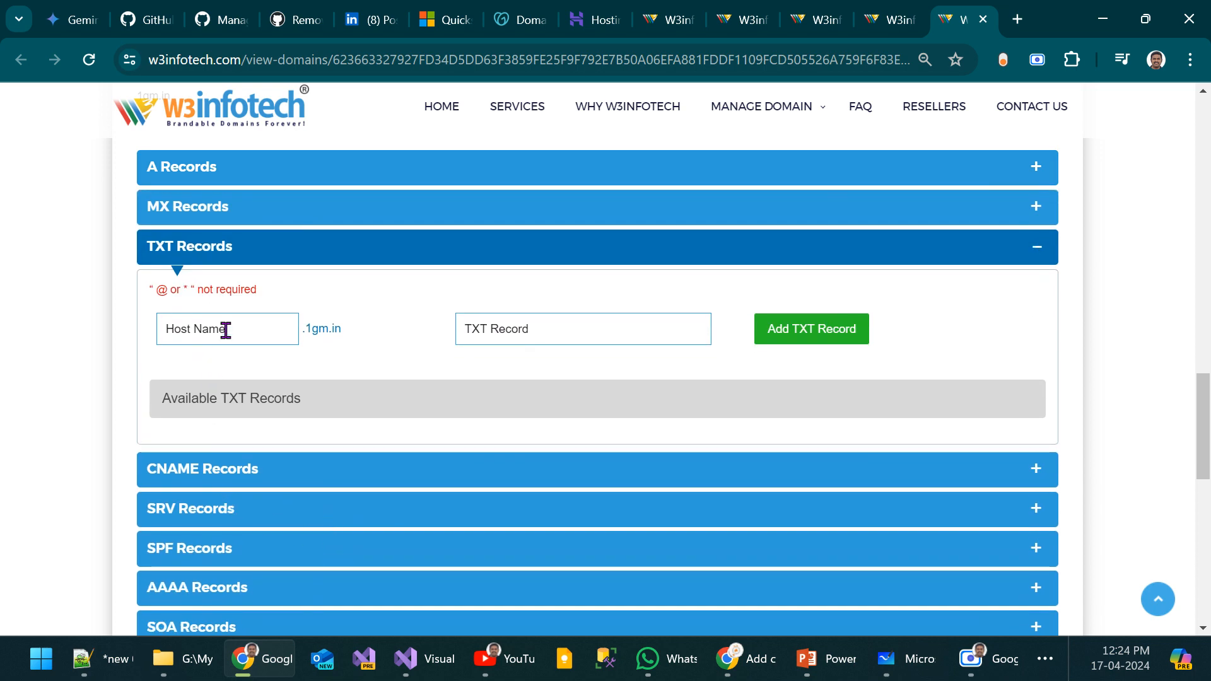
key(alt+Tab)
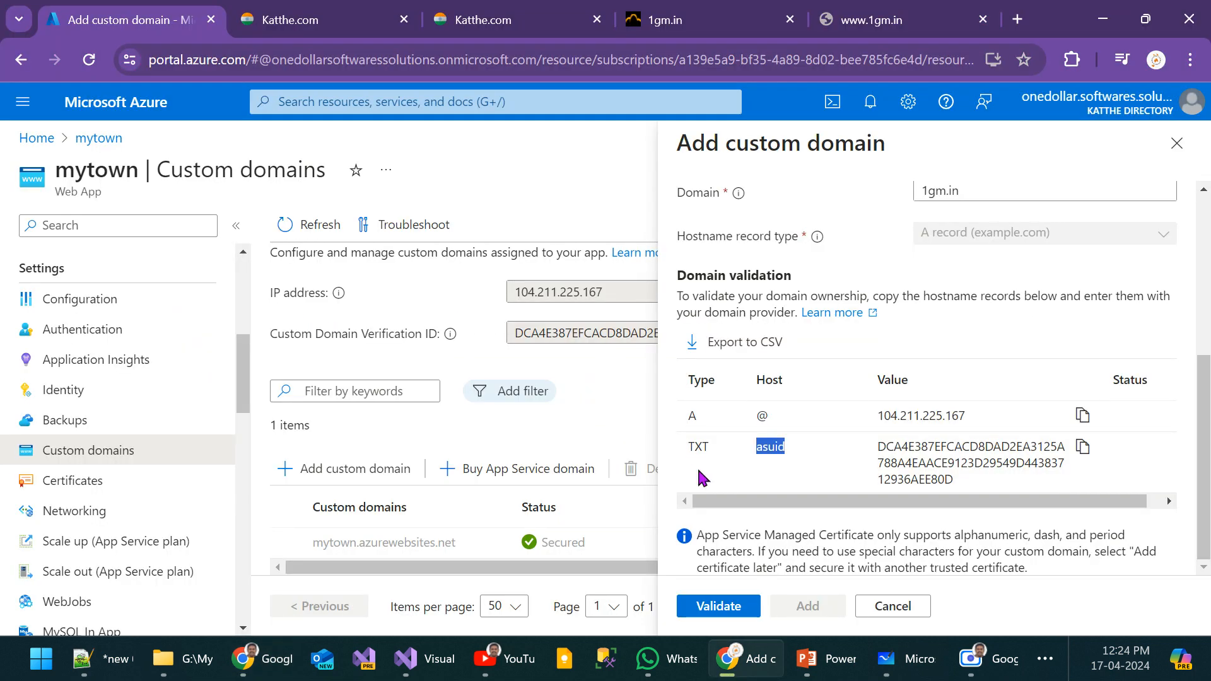
double_click(696, 450)
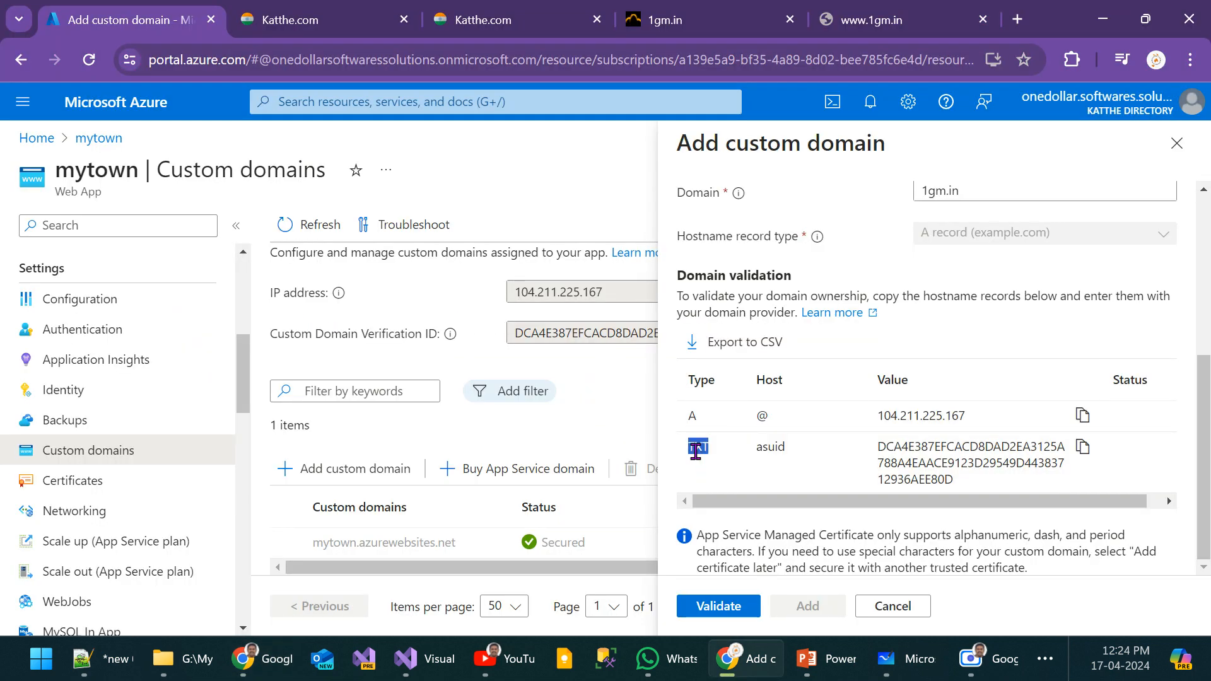
double_click(770, 445)
click(1082, 448)
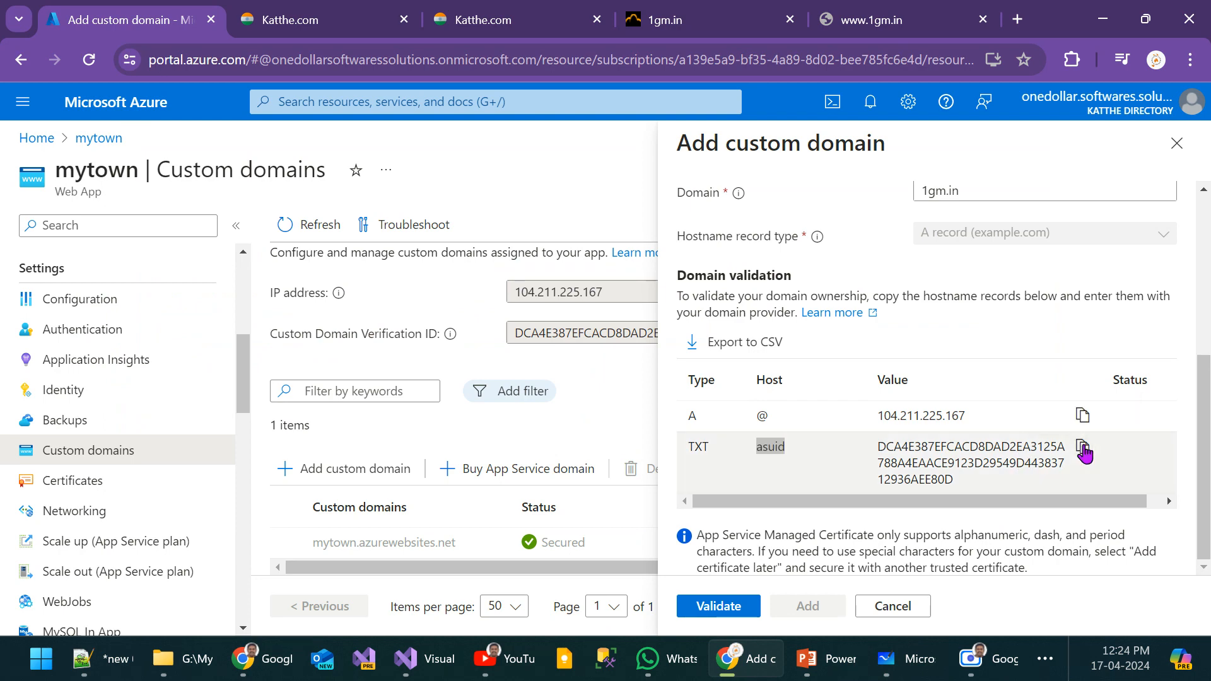
Step: Add a TXT record at W3infotech with host name asuid and the domain verification ID copied from the Azure portal
key(alt+Tab)
click(204, 333)
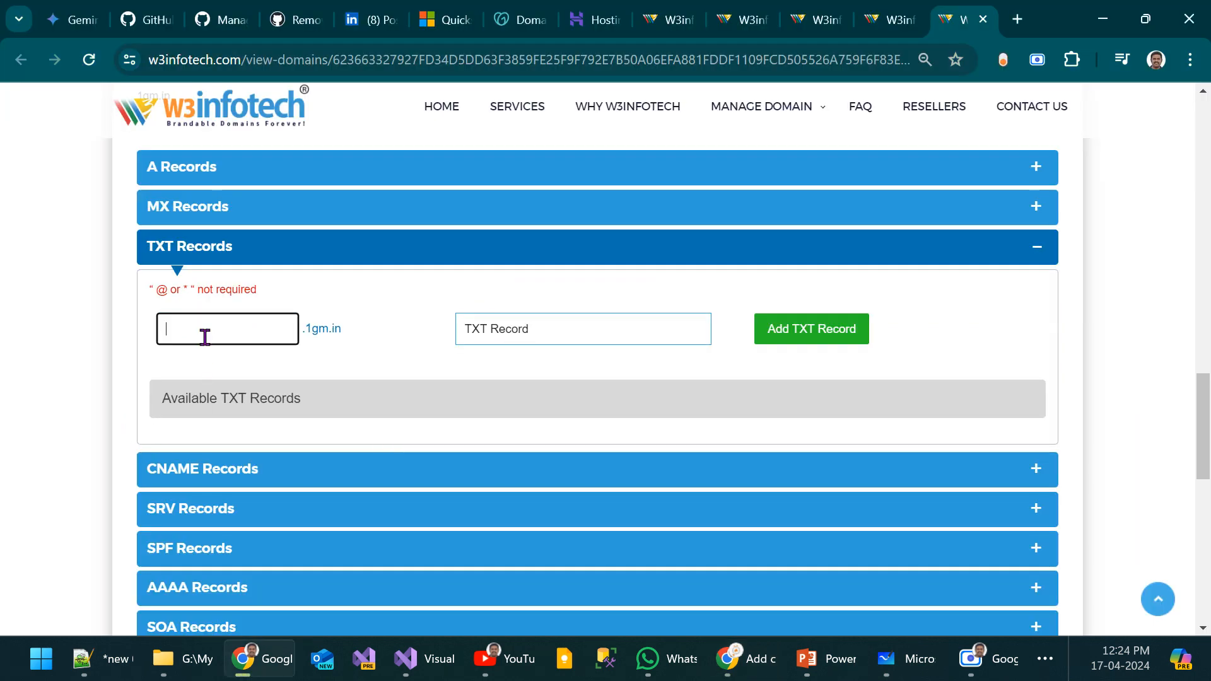
text(asuid)
key(Tab)
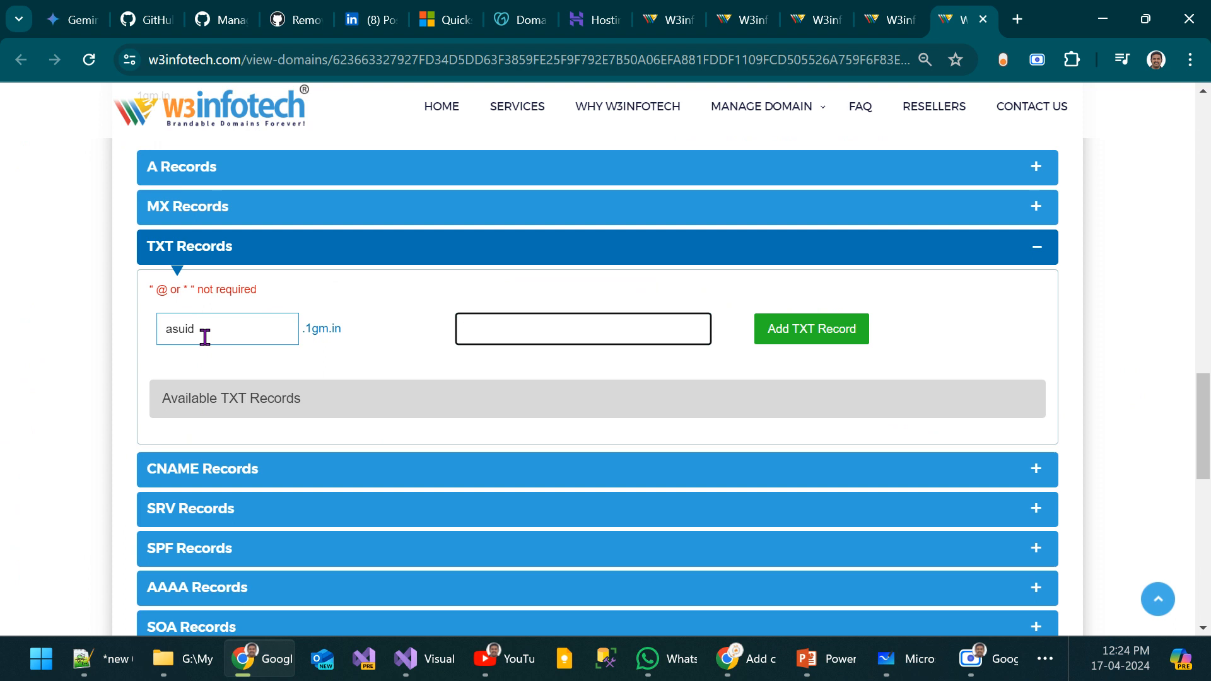
key(ctrl+v)
click(794, 339)
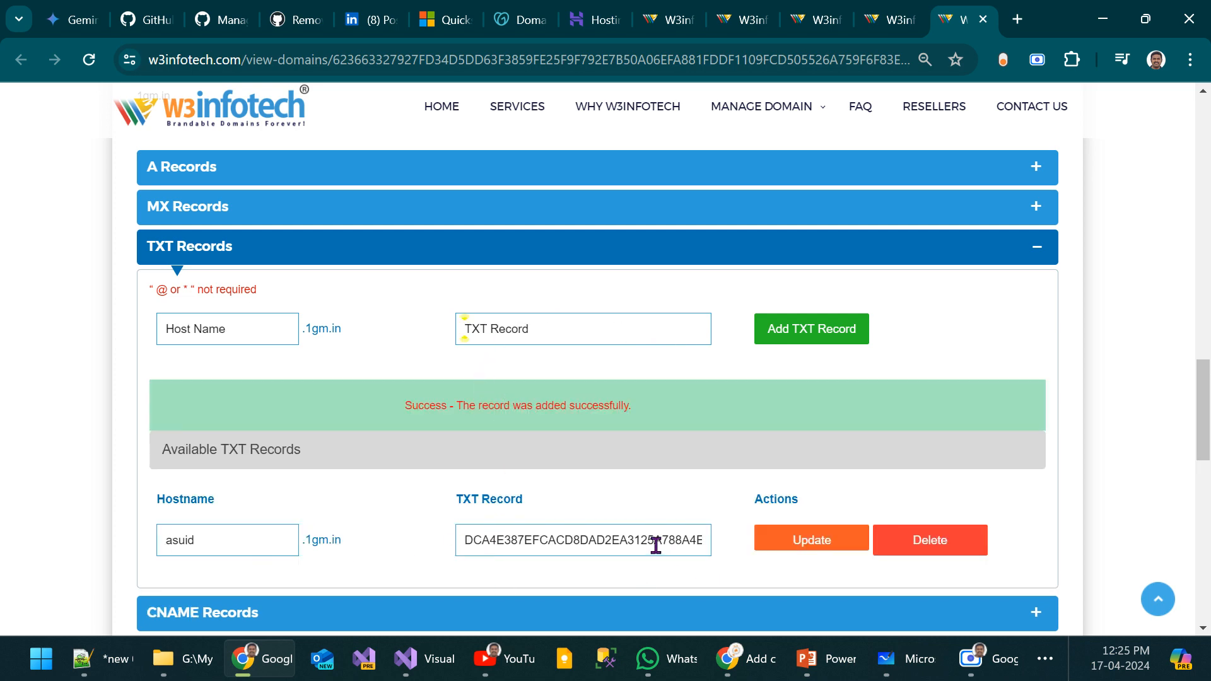
Step: Validate the 1gm.in custom domain in the Azure portal and review the validation result against the TXT record at W3infotech
key(alt+Tab)
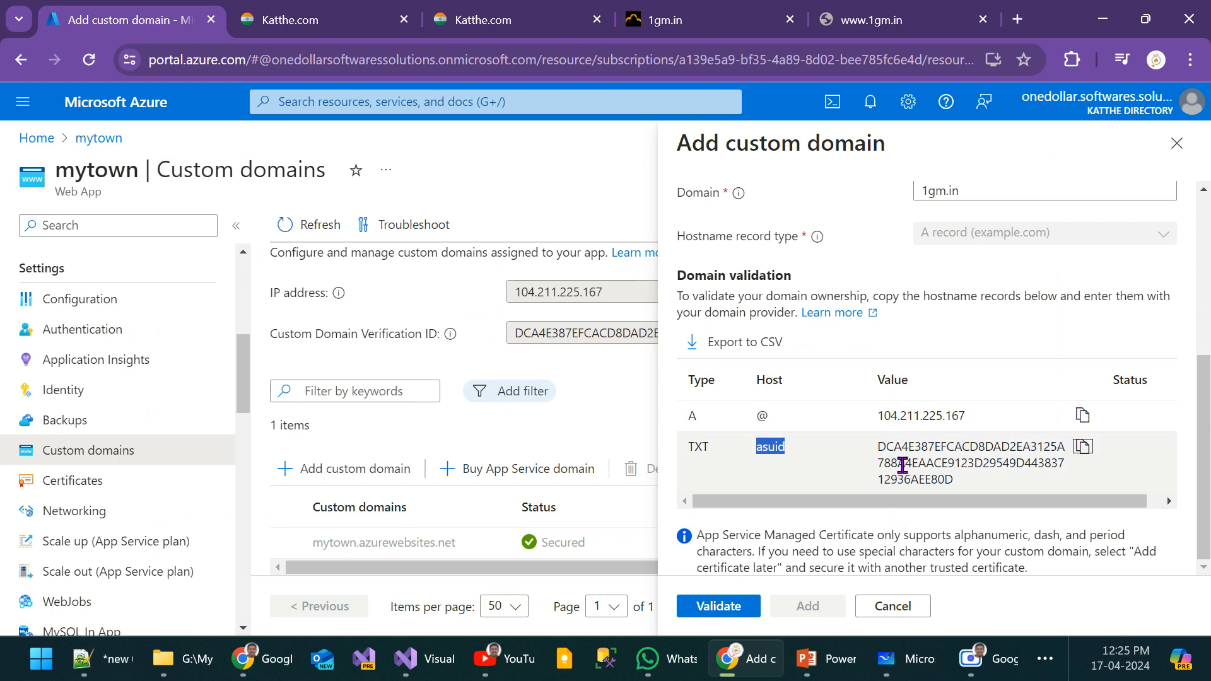
click(726, 607)
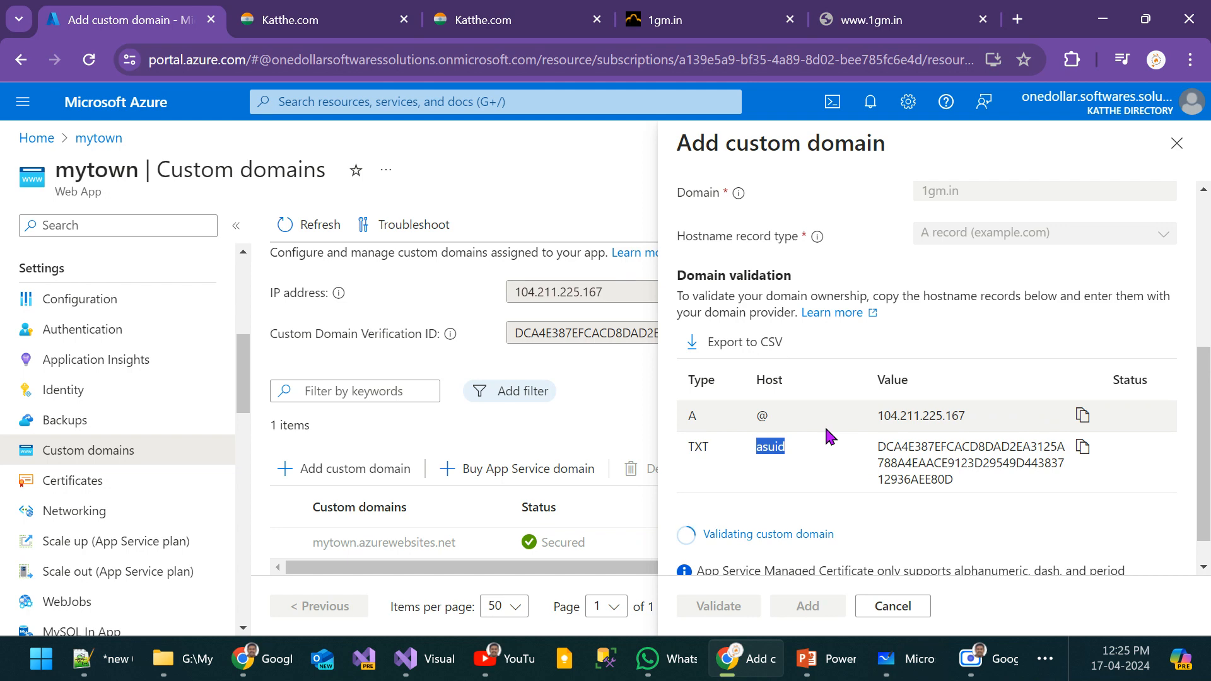
scroll(826, 429, down, 2)
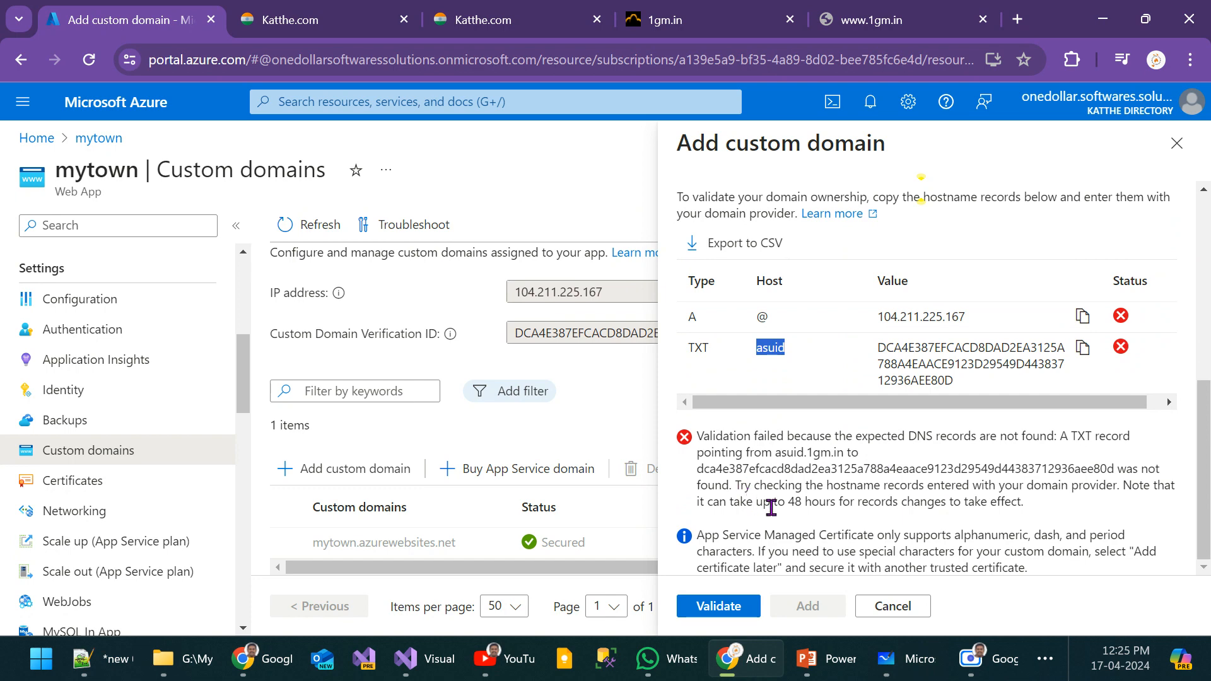
key(alt+Tab)
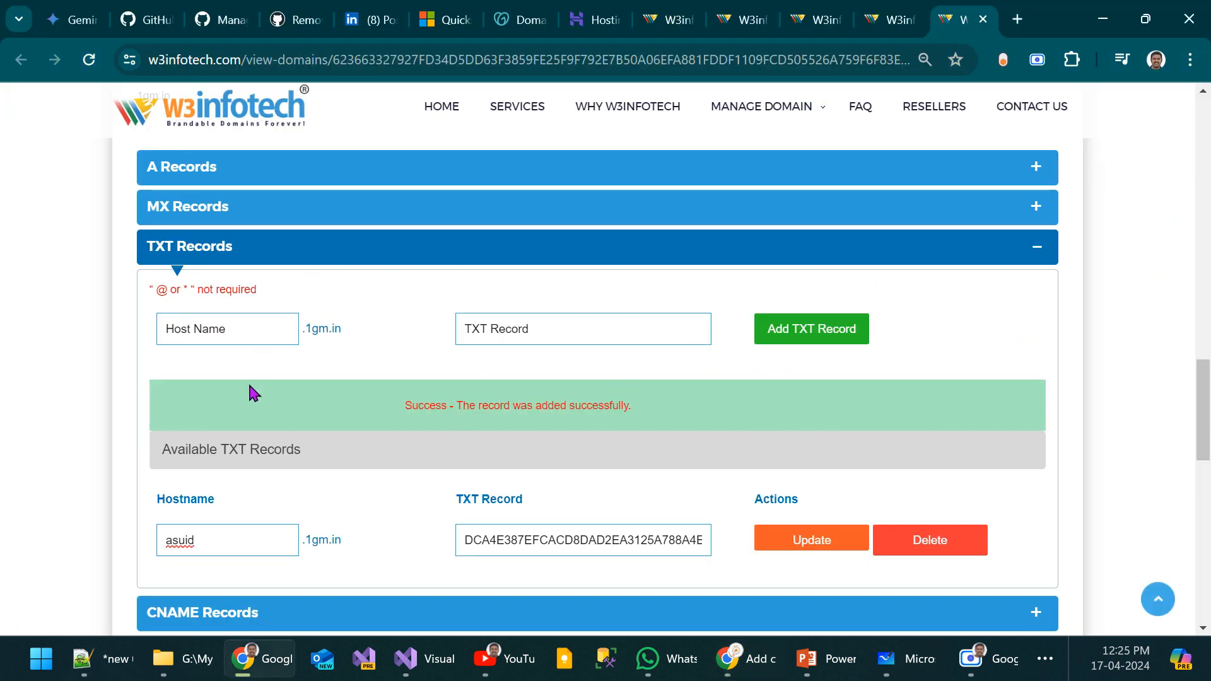
key(alt+Tab)
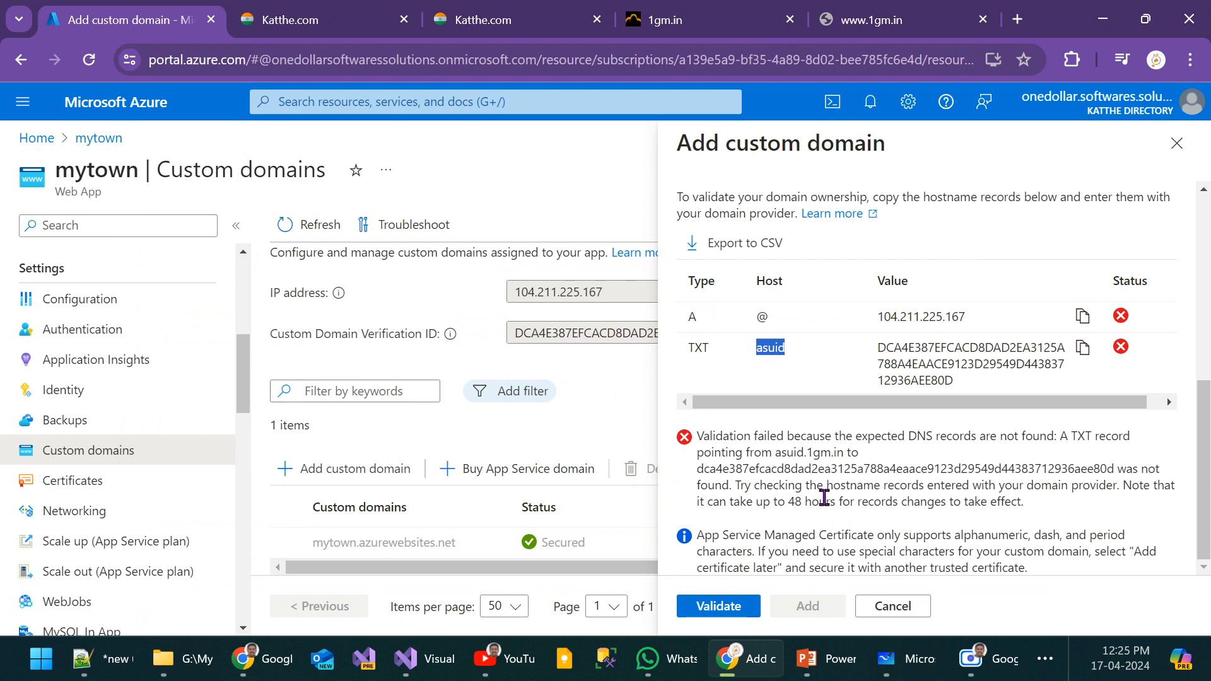
drag(763, 502, 810, 502)
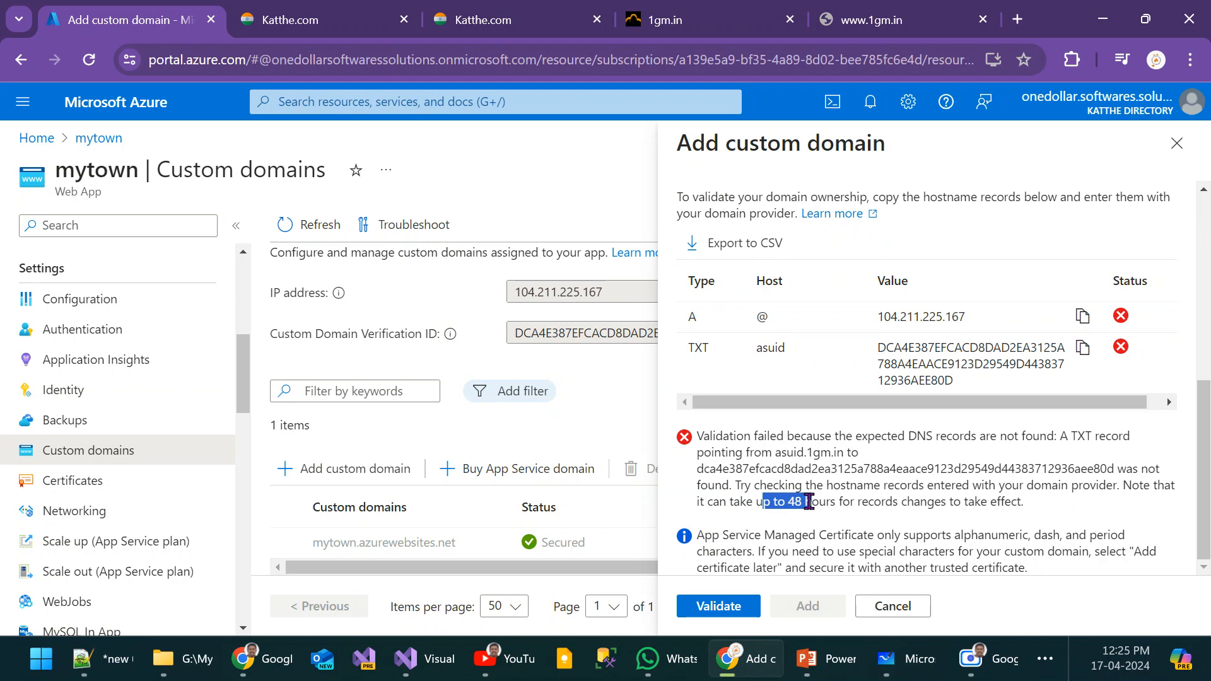
click(885, 493)
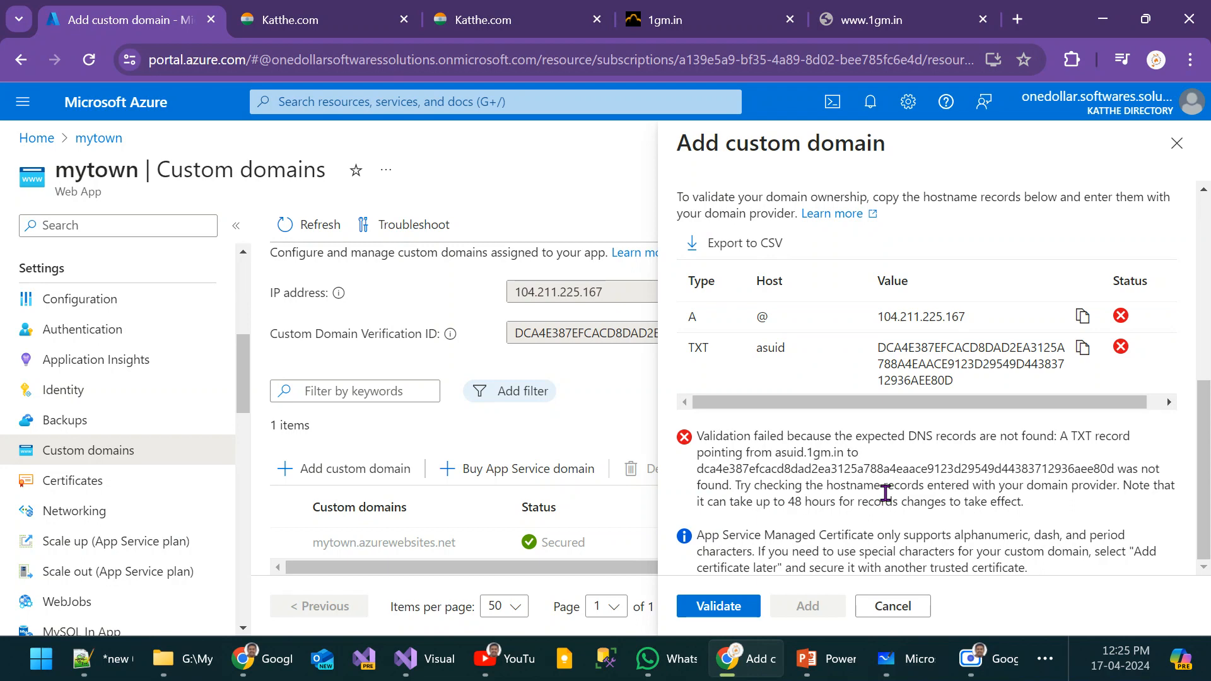
scroll(891, 493, up, 1)
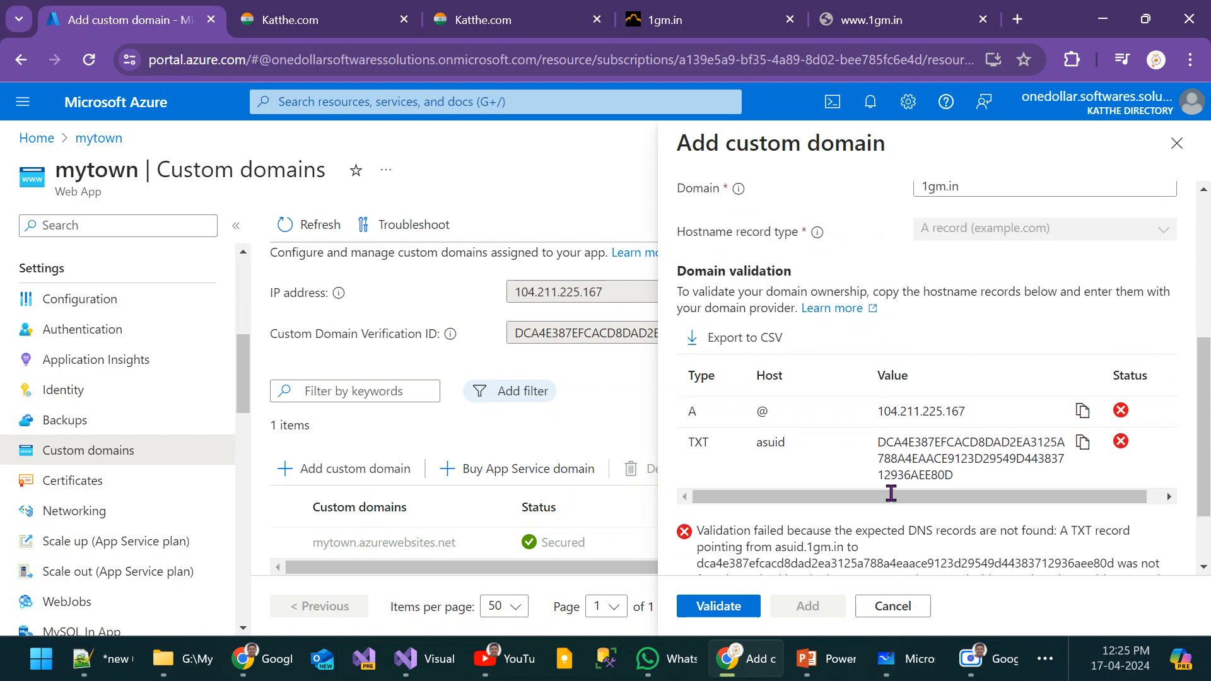
scroll(895, 524, down, 1)
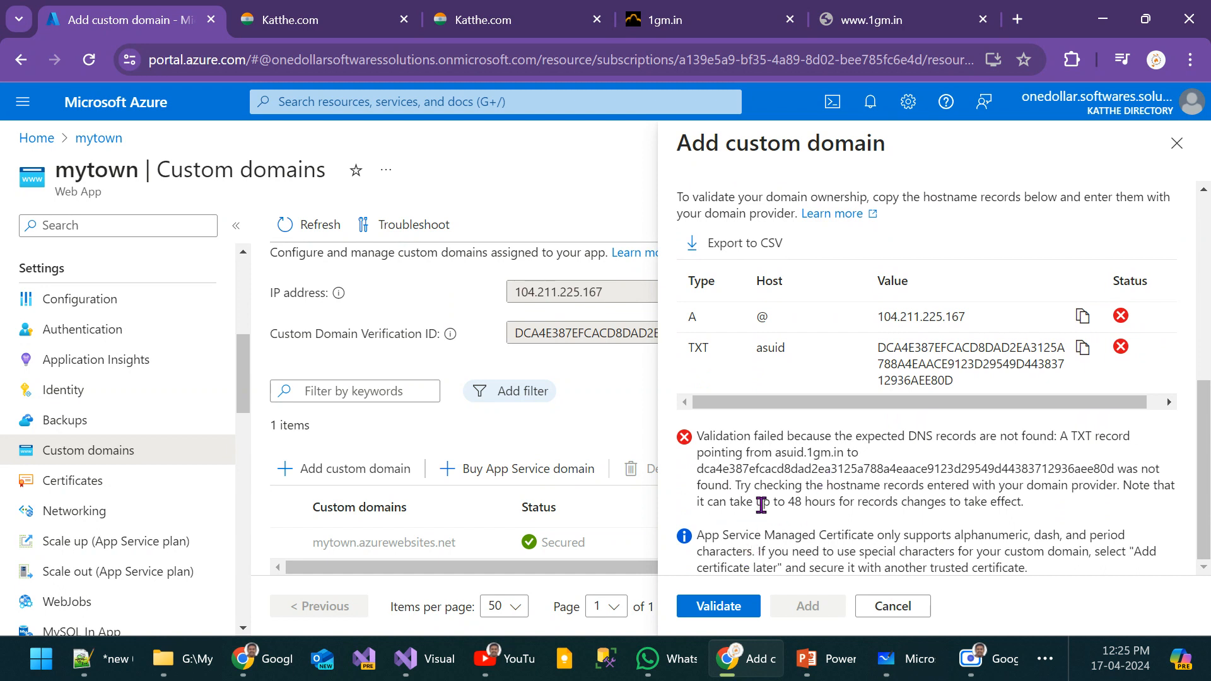
scroll(806, 434, up, 3)
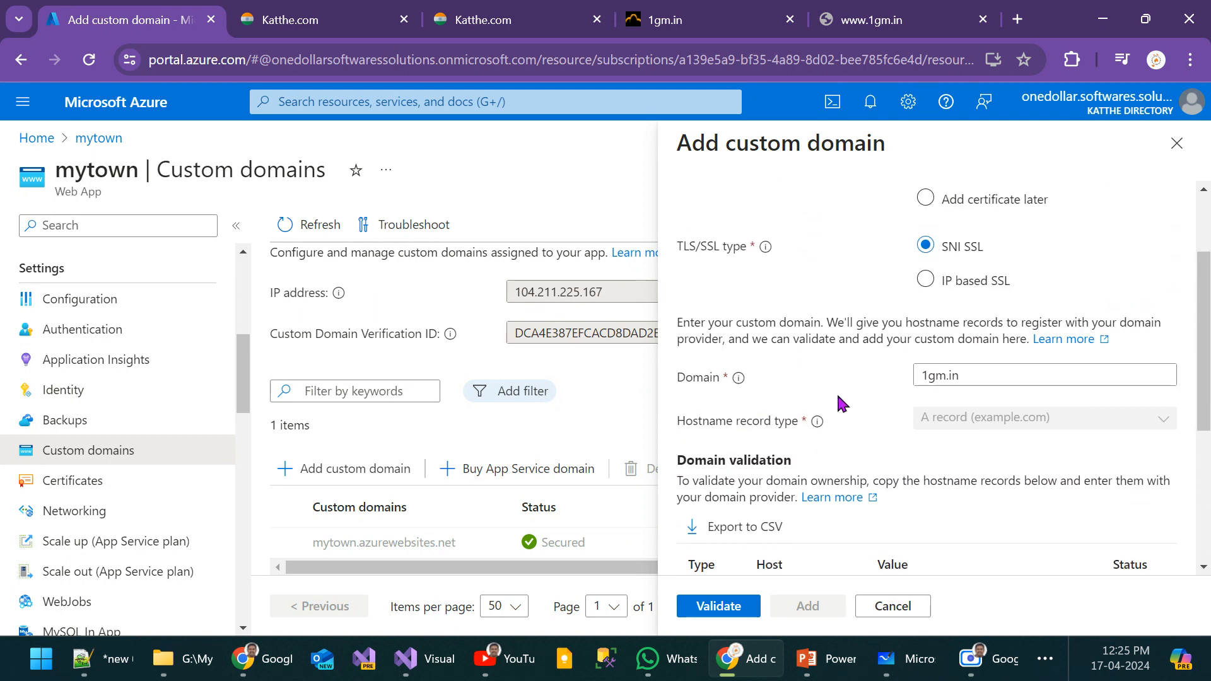
click(923, 379)
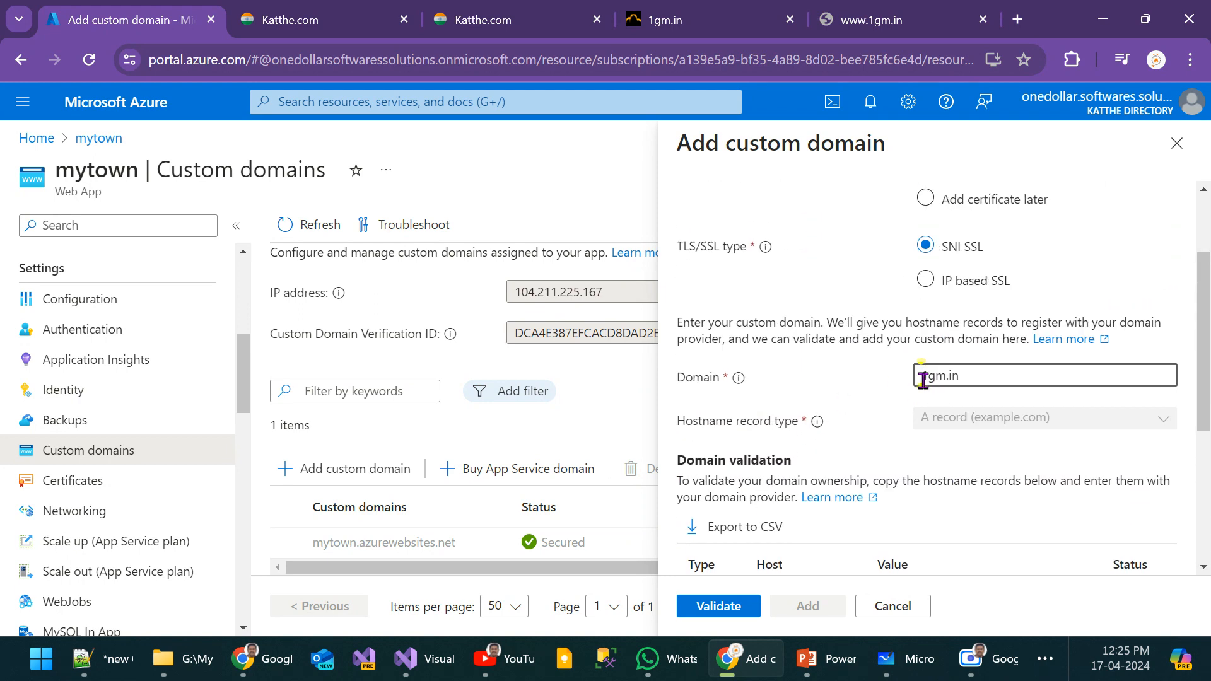
text(www)
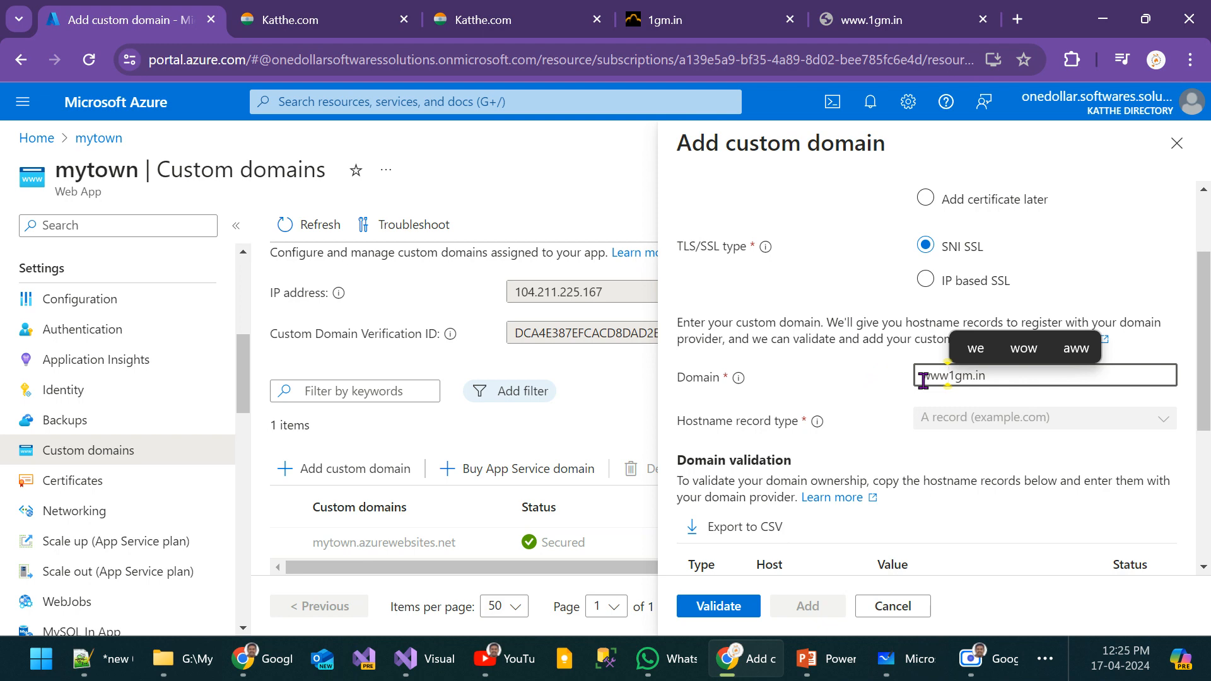
text(.)
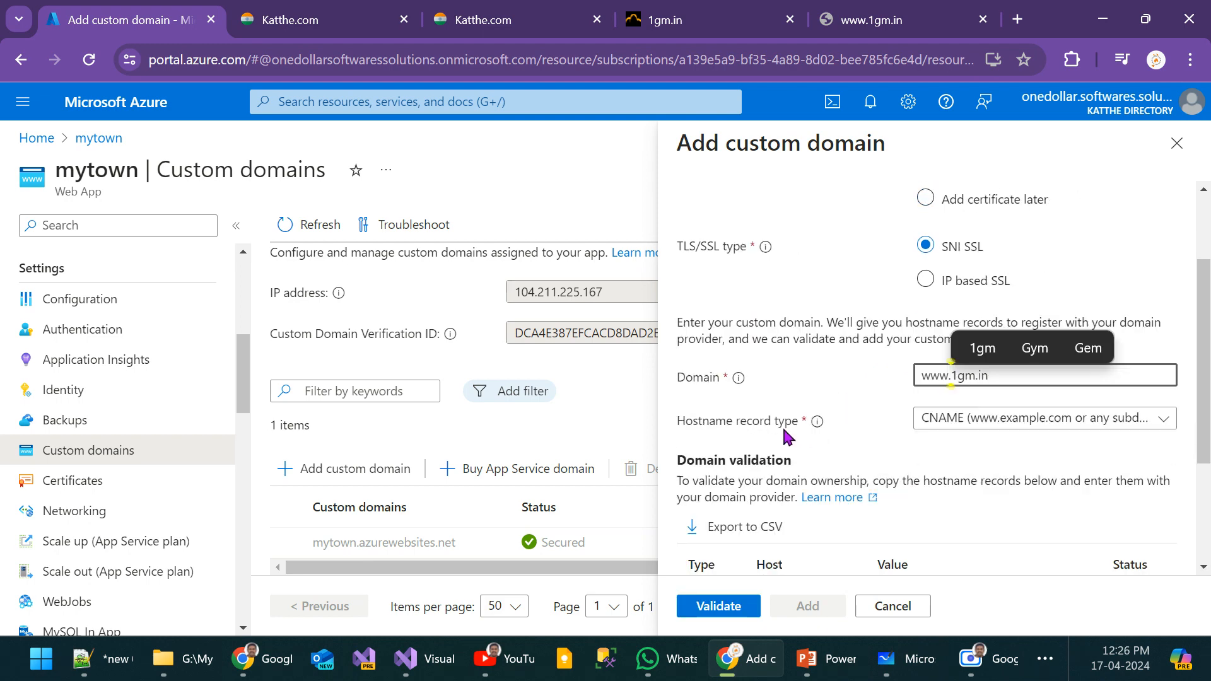
click(921, 406)
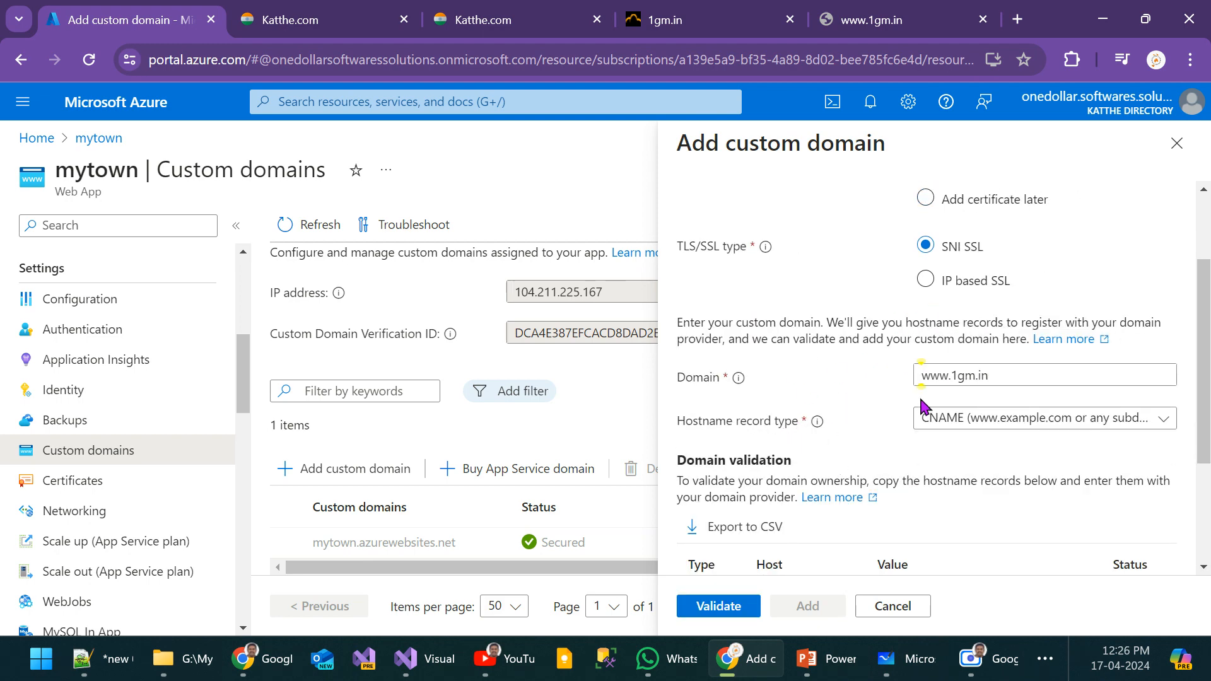
scroll(921, 406, down, 3)
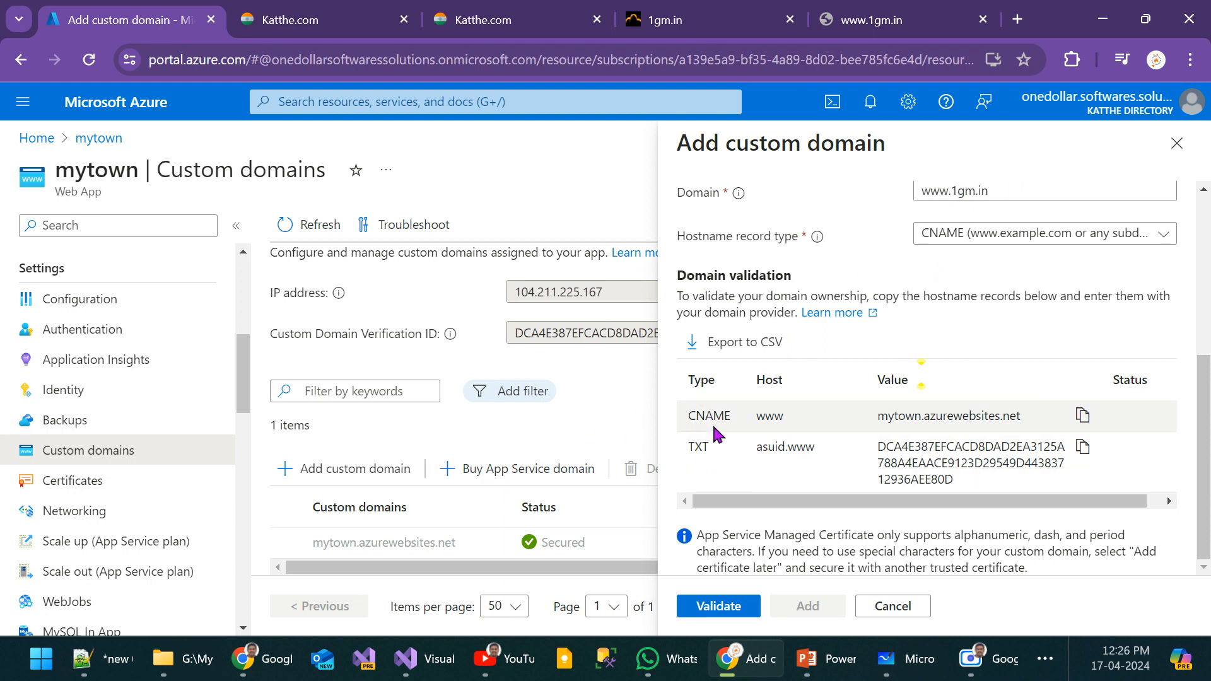
click(1082, 415)
Step: Add a CNAME record at W3infotech with host name www and canonical hostname mytown.azurewebsites.net
key(alt+Tab)
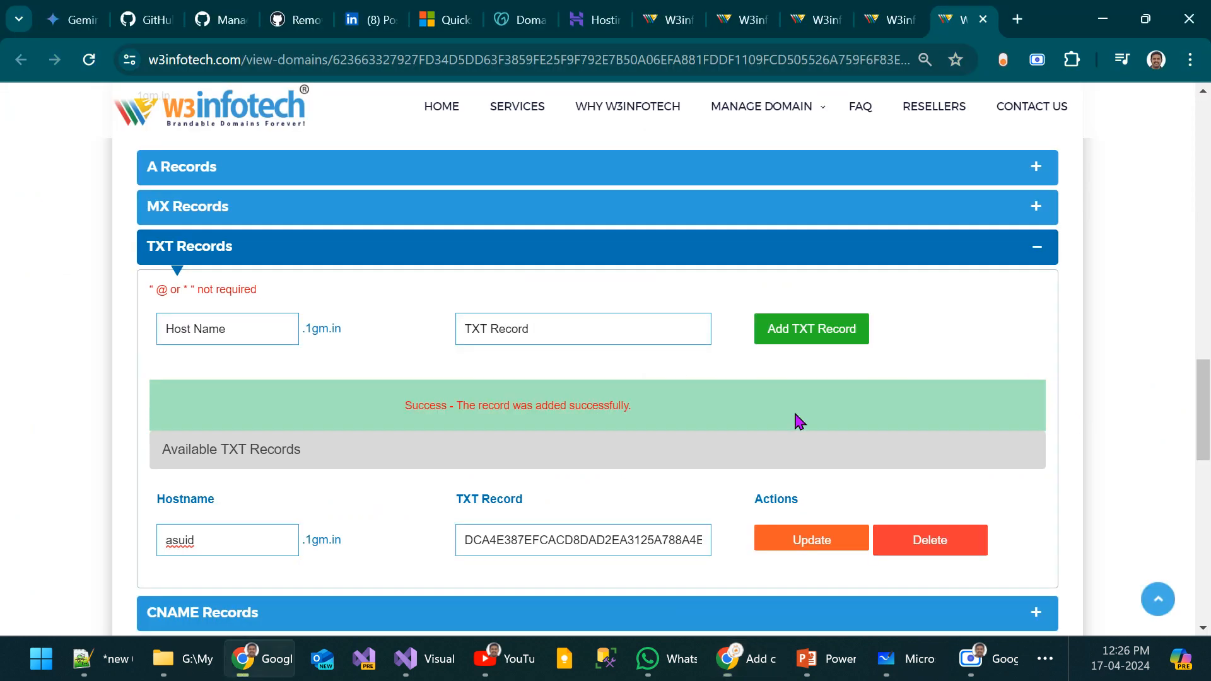
click(297, 252)
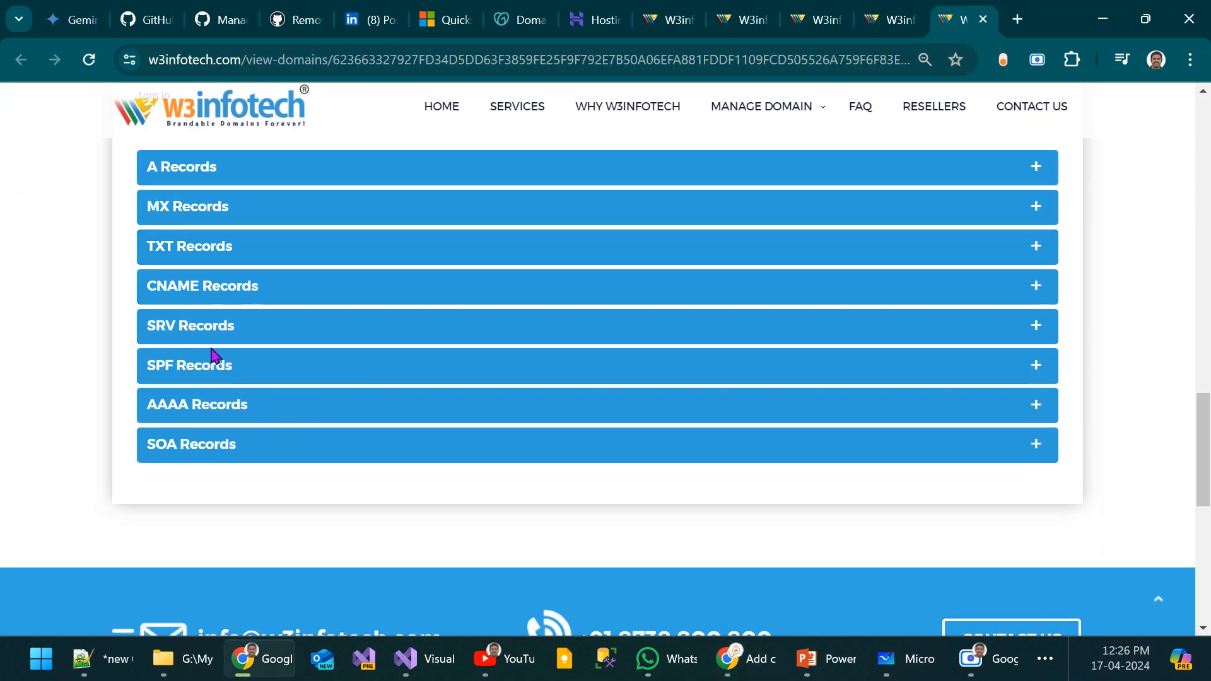
click(223, 296)
click(215, 370)
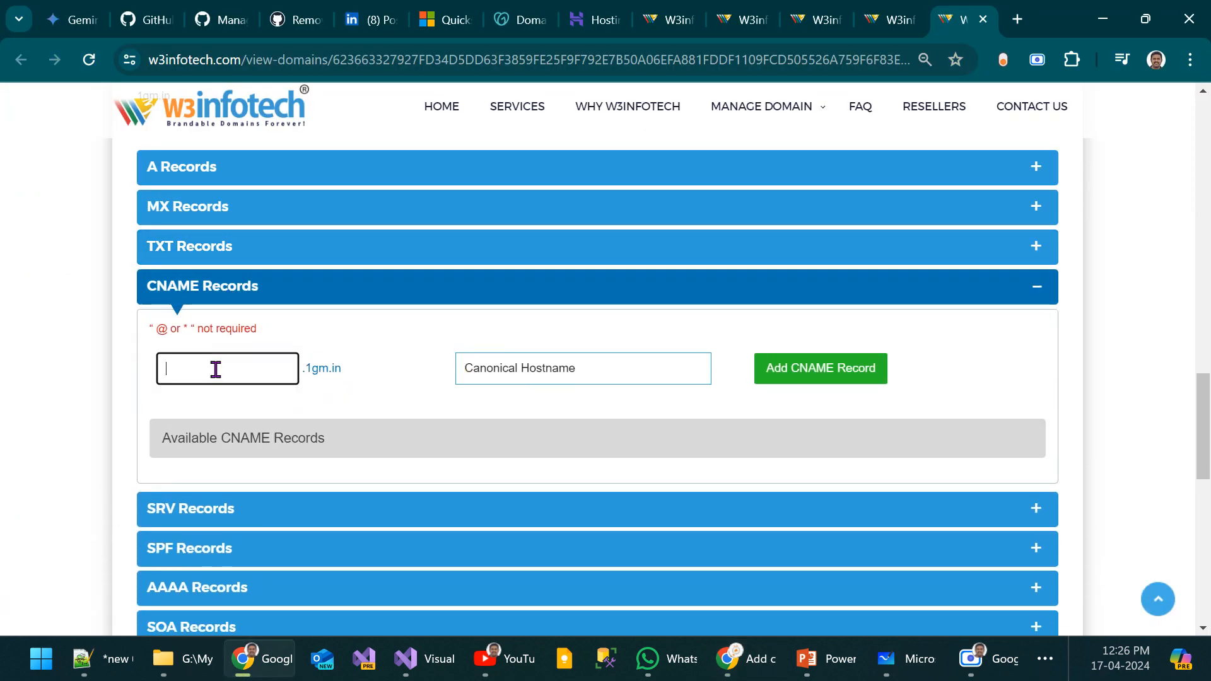
text(www)
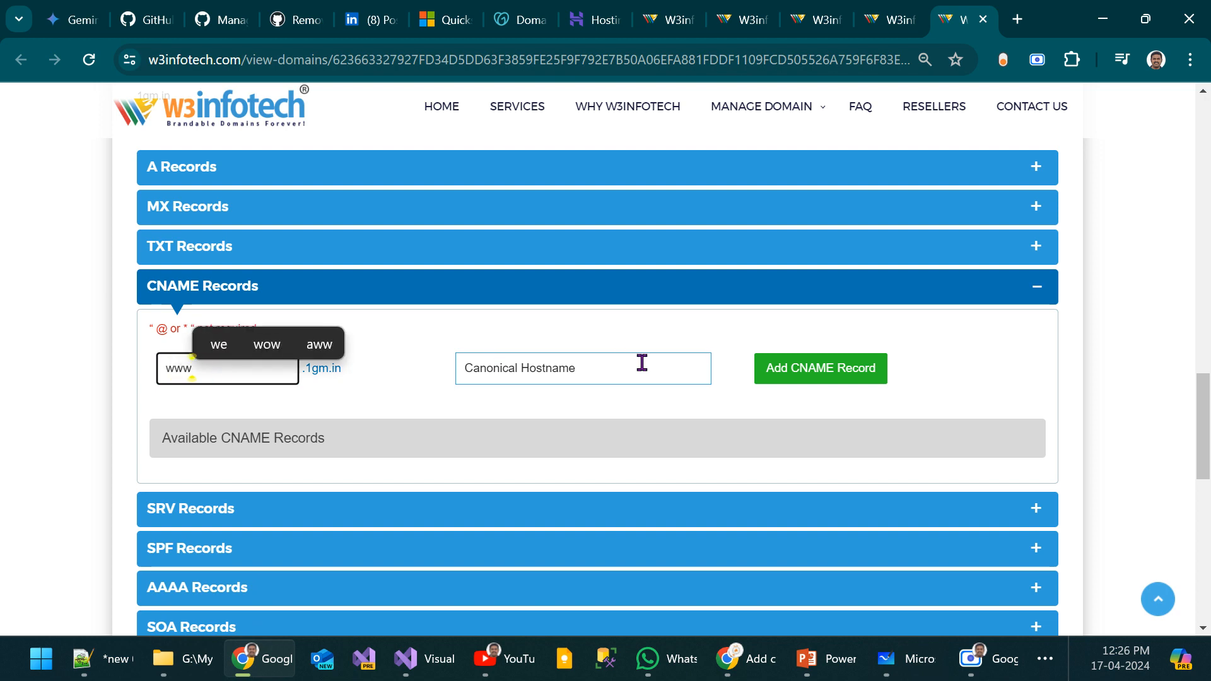
click(609, 371)
key(ctrl+v)
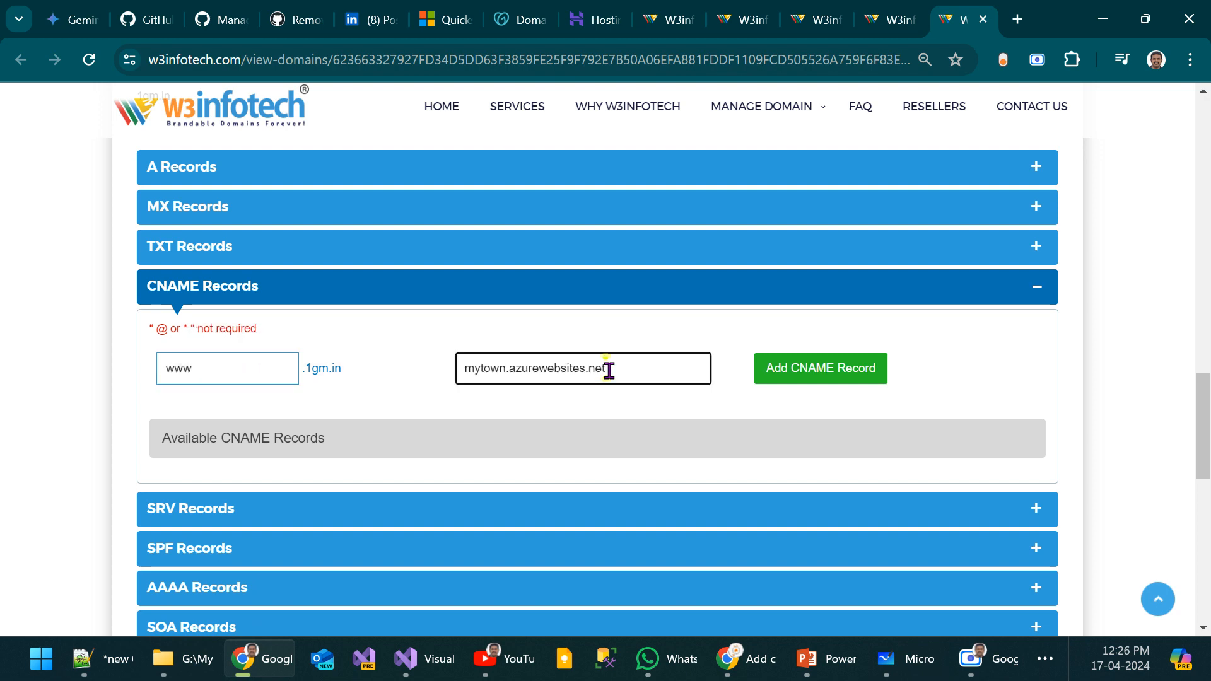
key(ctrl+a)
key(BackSpace)
click(579, 423)
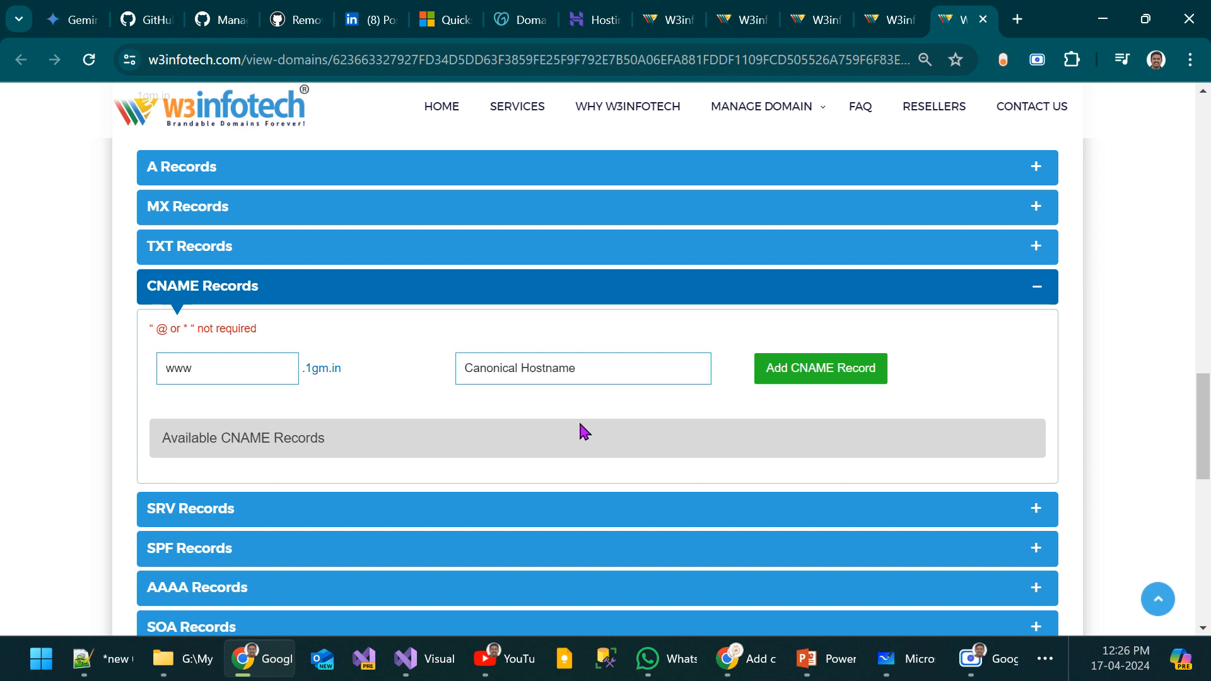
click(514, 372)
key(ctrl+v)
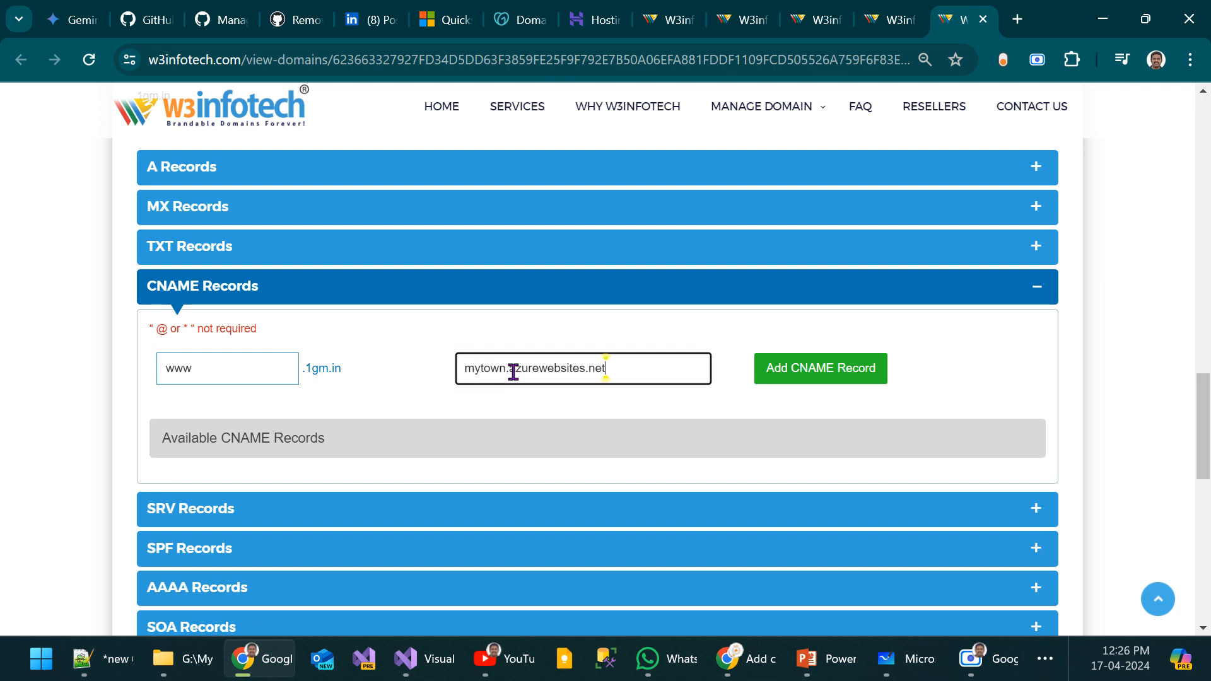
click(836, 372)
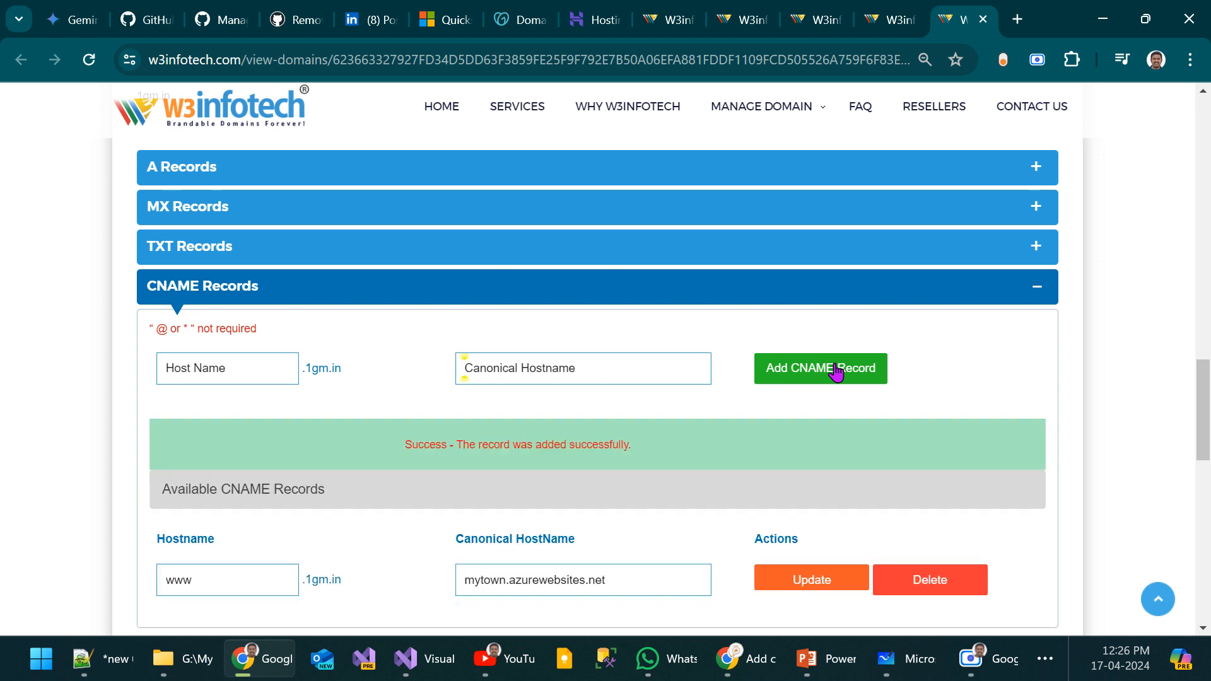
key(alt+Tab)
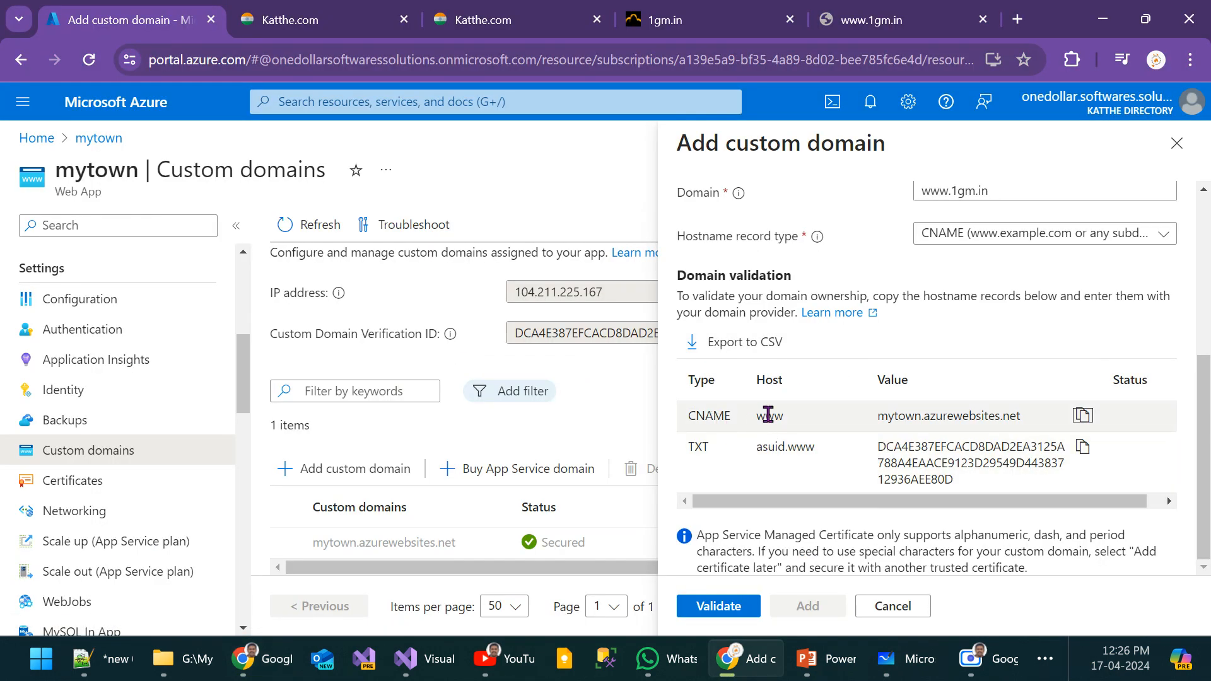
key(alt+Tab)
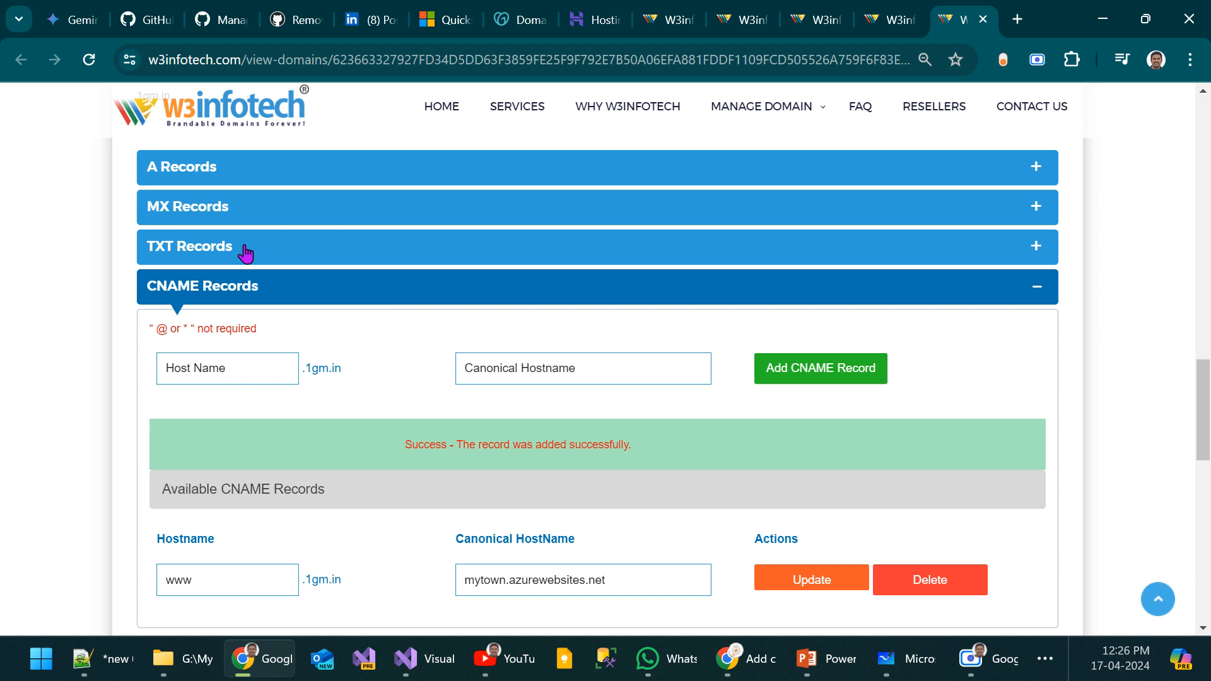
key(alt+Tab)
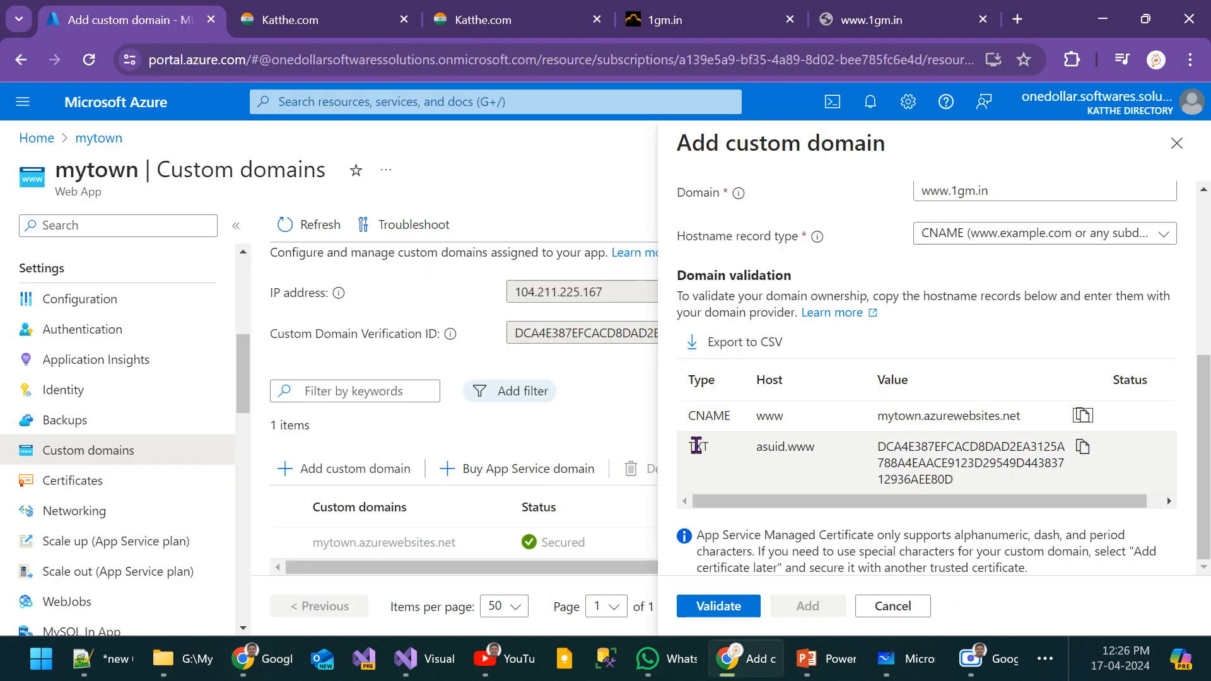
click(773, 449)
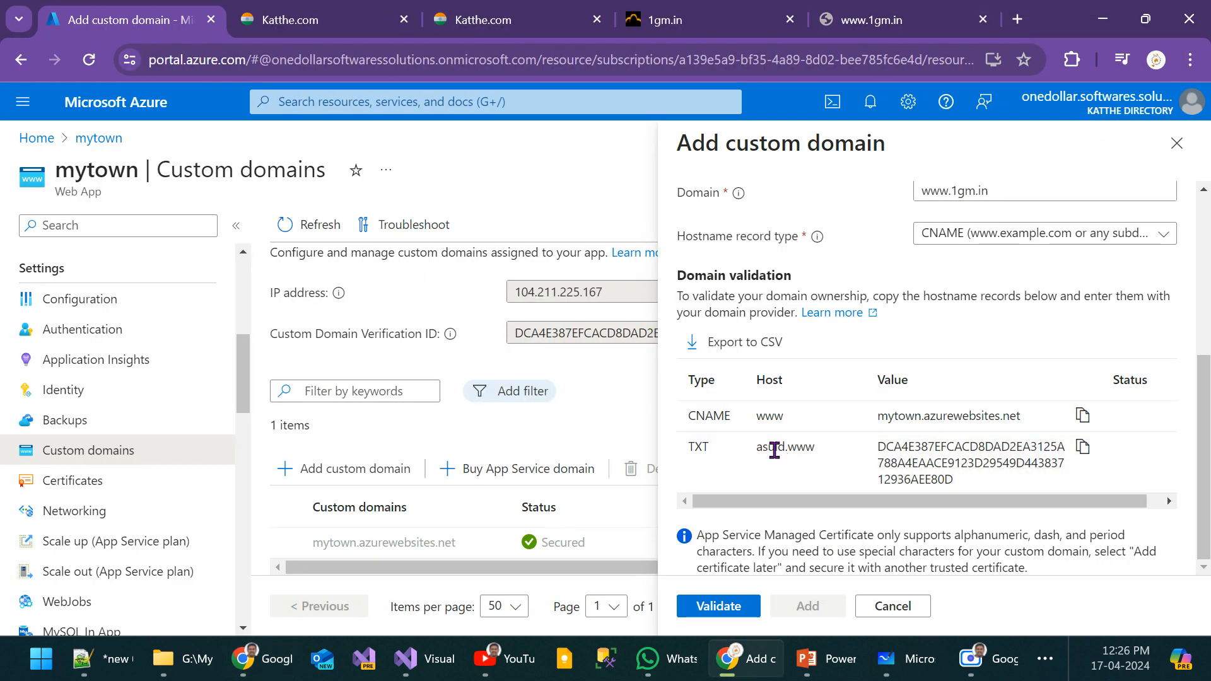
click(1084, 448)
Step: Add a TXT record at W3infotech with host name asuid.www and the copied domain verification ID
key(alt+Tab)
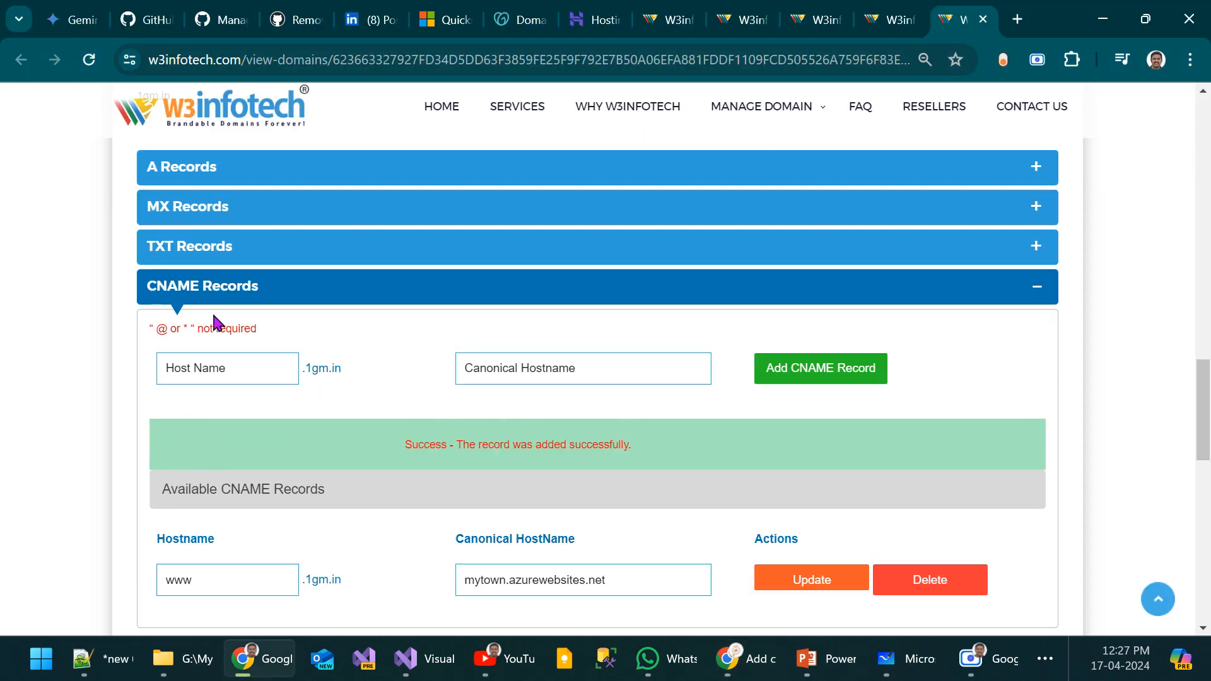
click(230, 285)
click(231, 253)
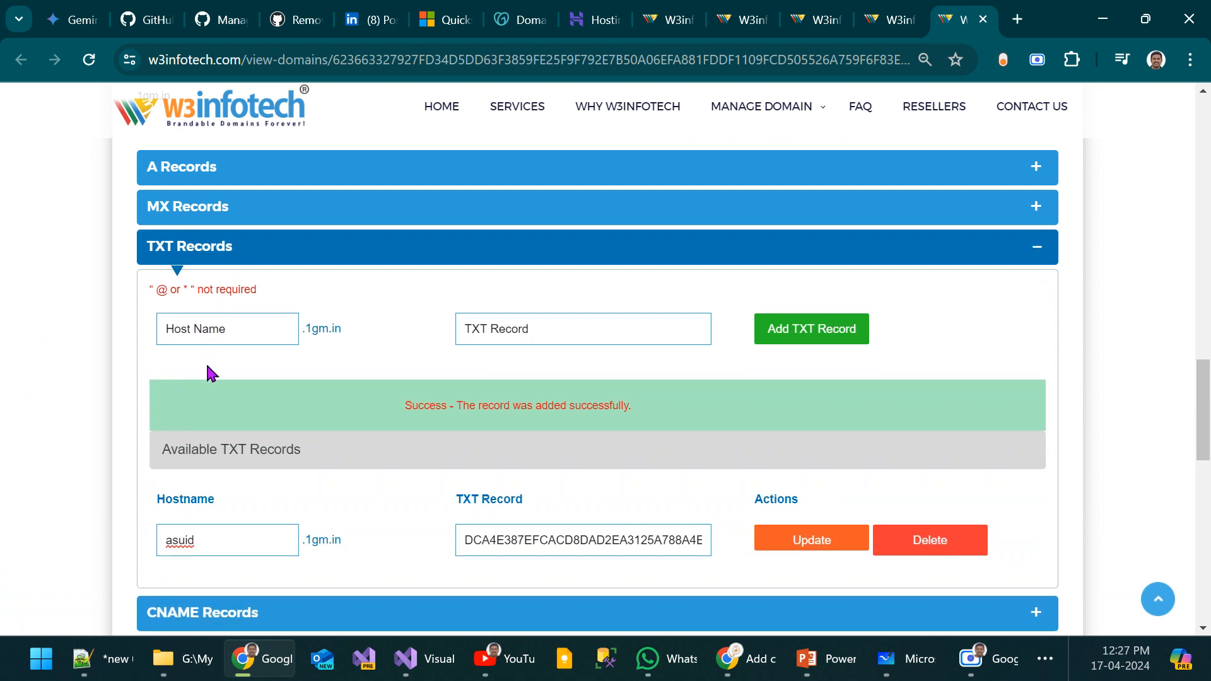
click(195, 328)
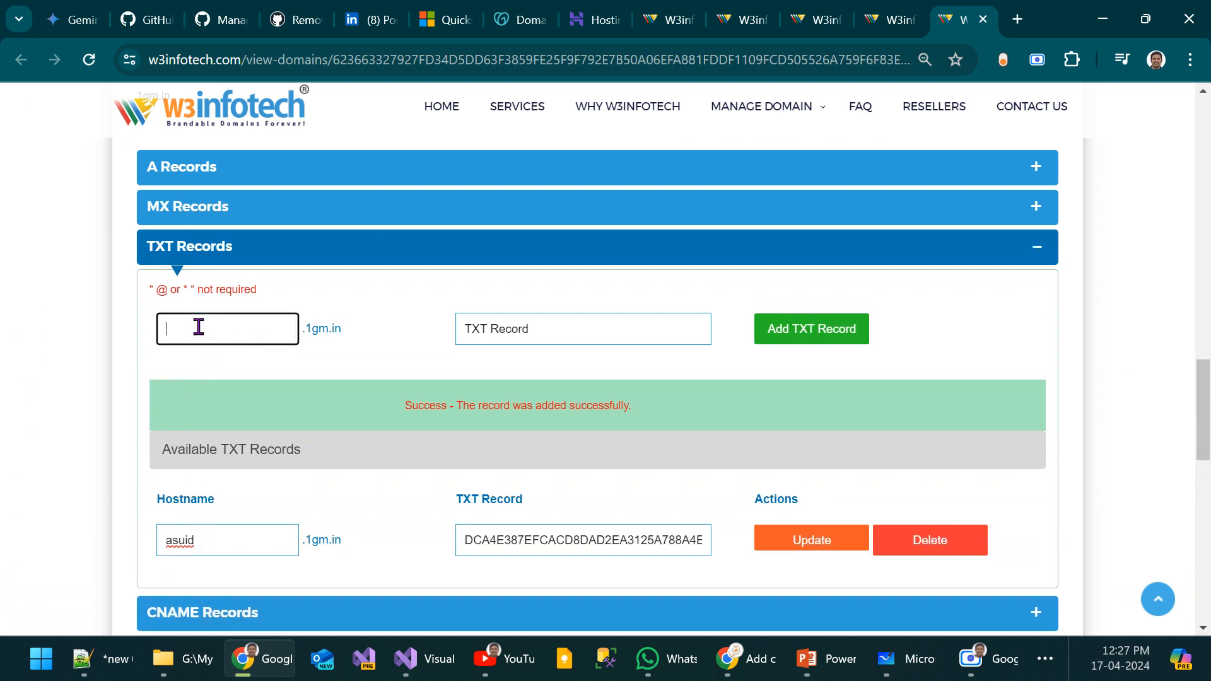
text(asuid)
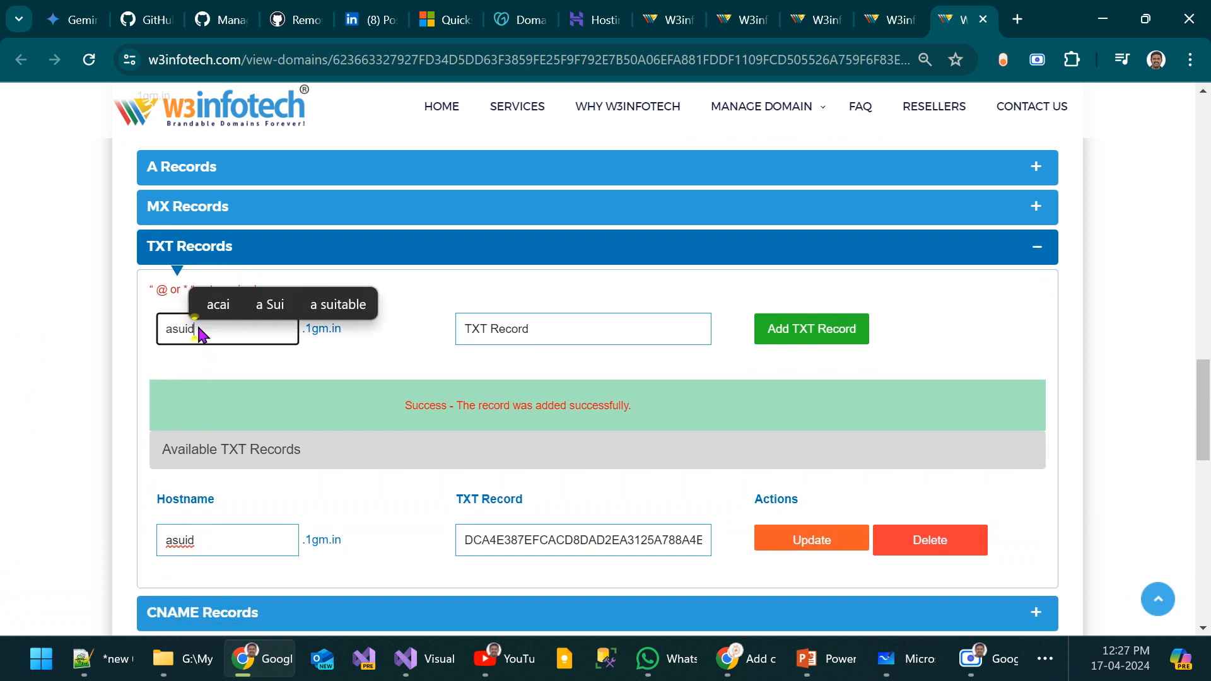
text(.www)
key(Tab)
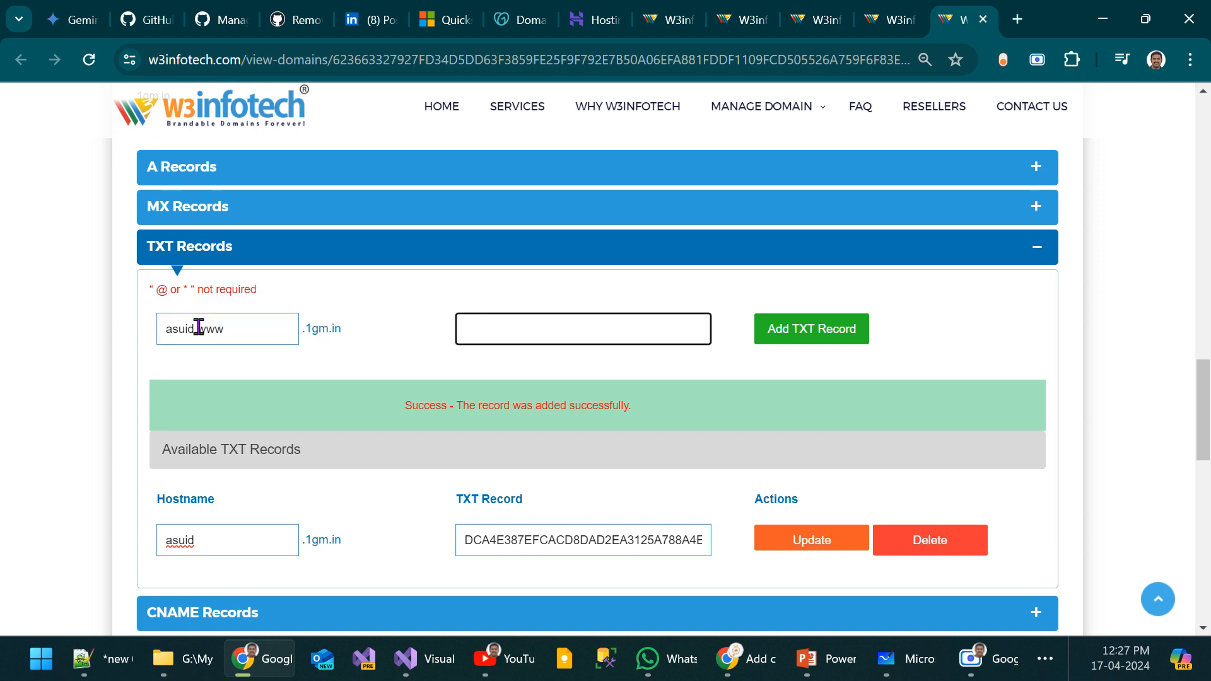
key(ctrl+v)
click(778, 329)
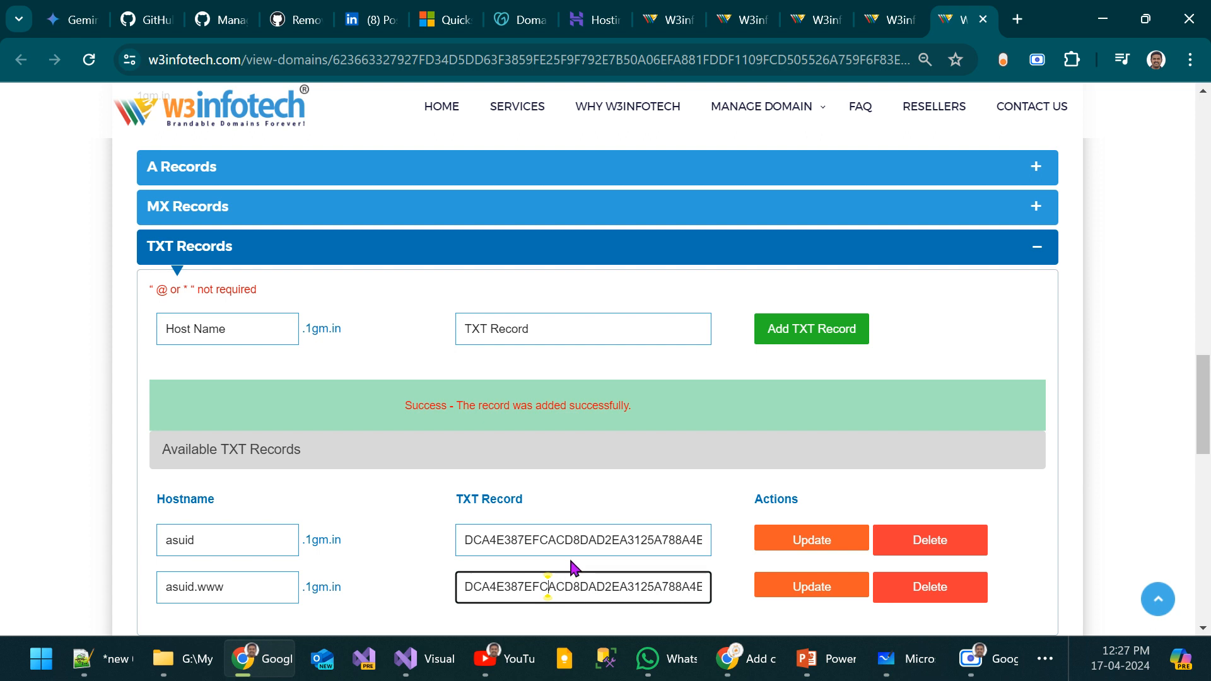
Step: Compare the TXT record values stored at W3infotech with the domain verification ID required in the Azure portal
double_click(598, 540)
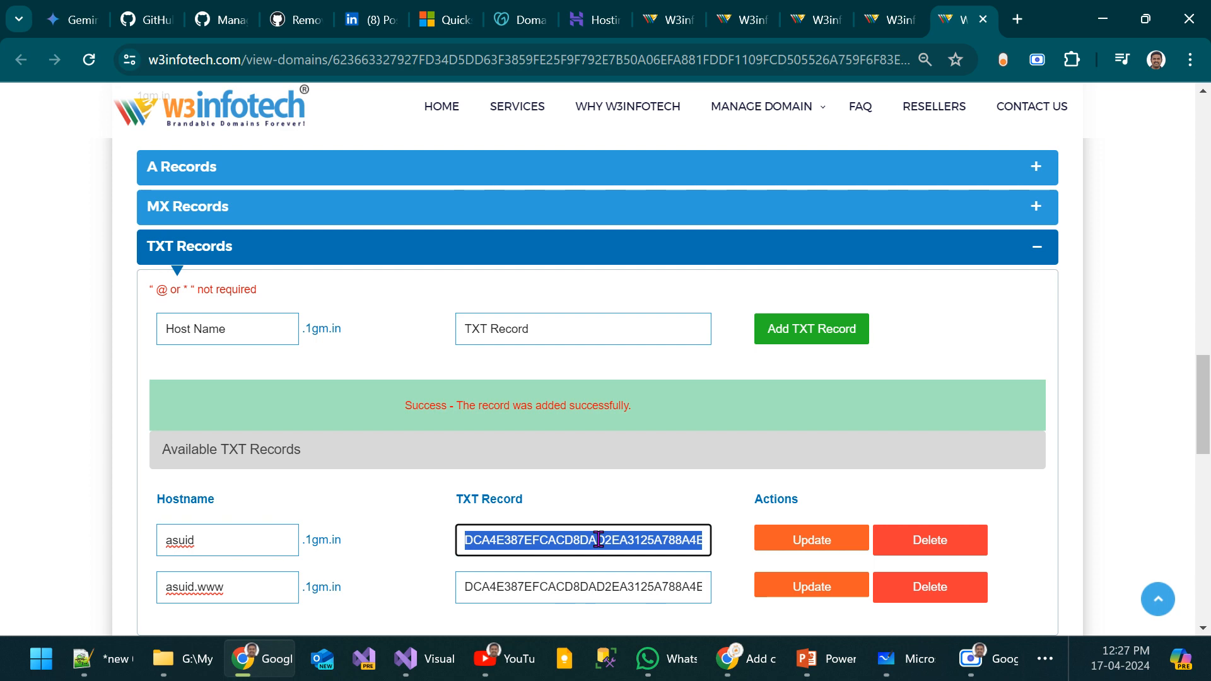
key(alt+Tab)
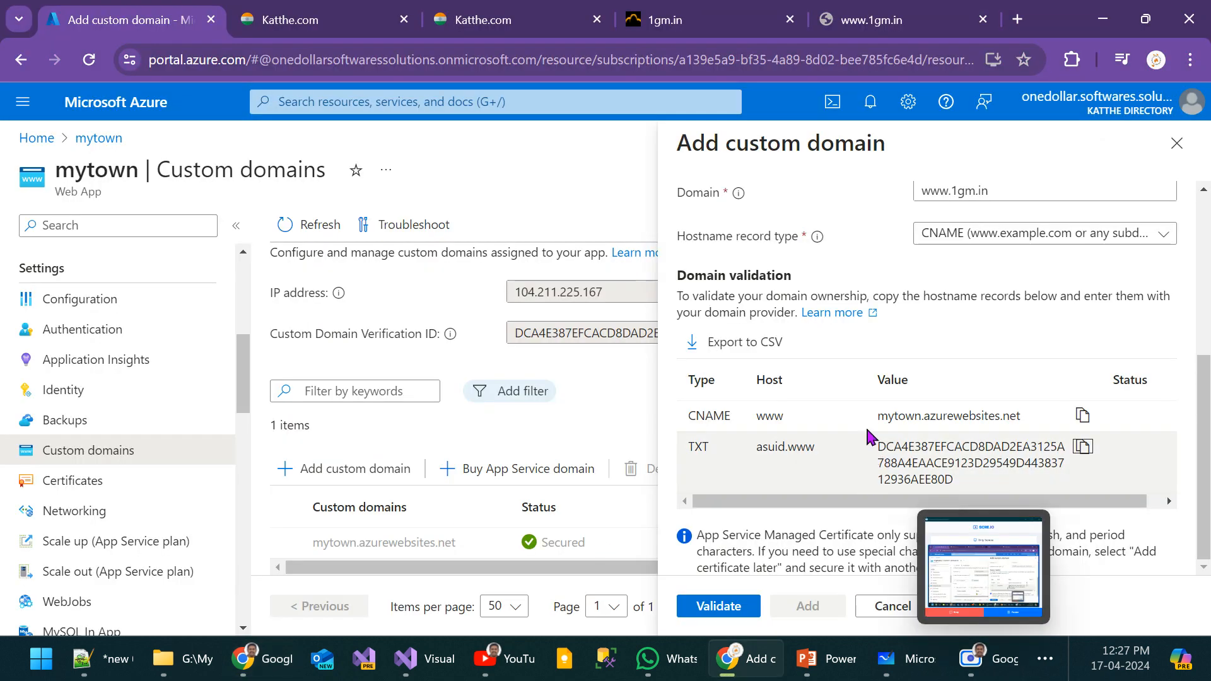
double_click(921, 457)
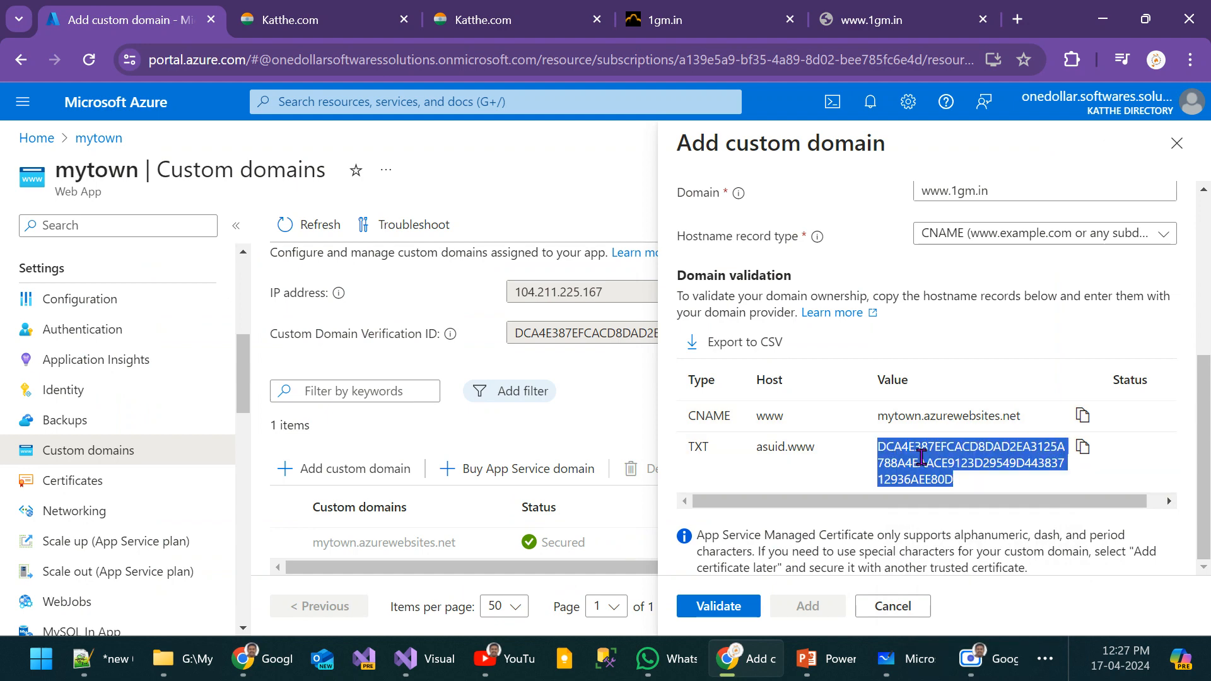
key(alt+Tab)
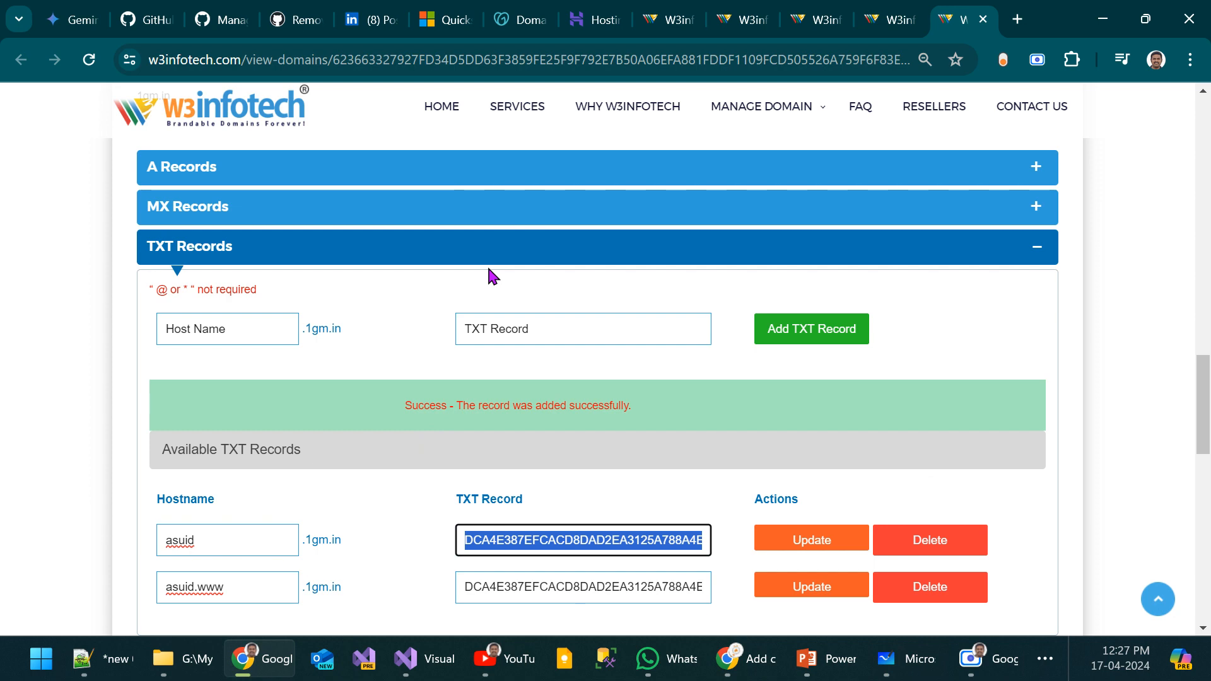
key(alt+Tab)
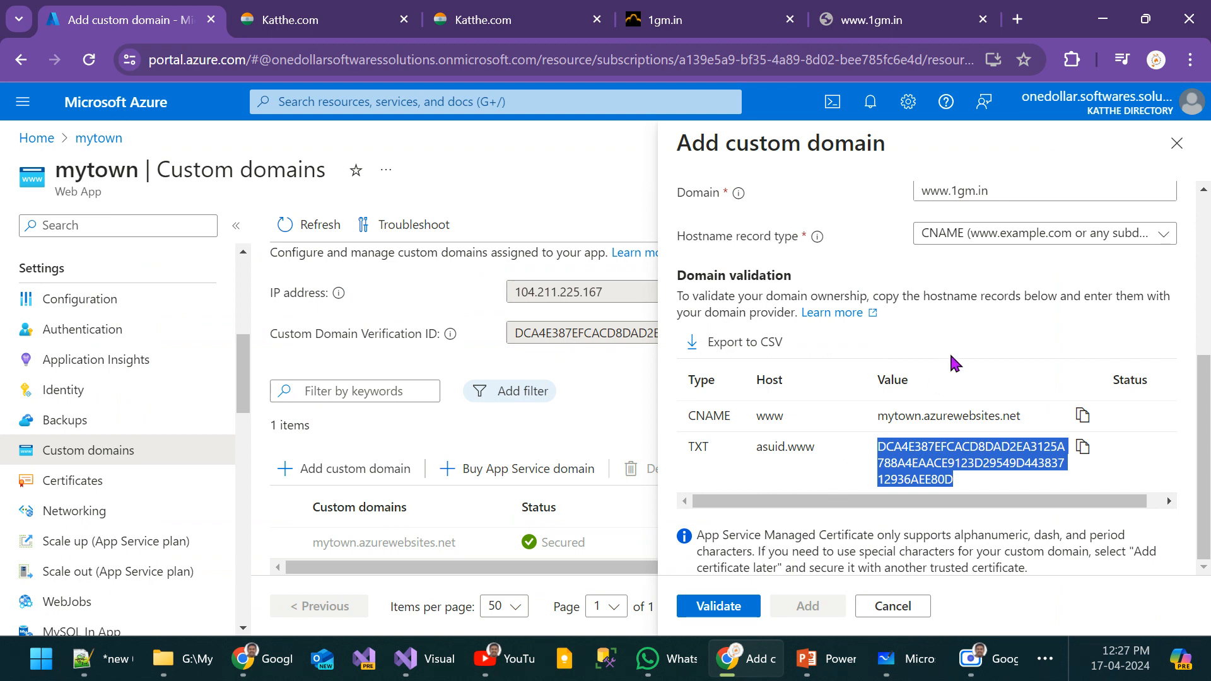
click(739, 607)
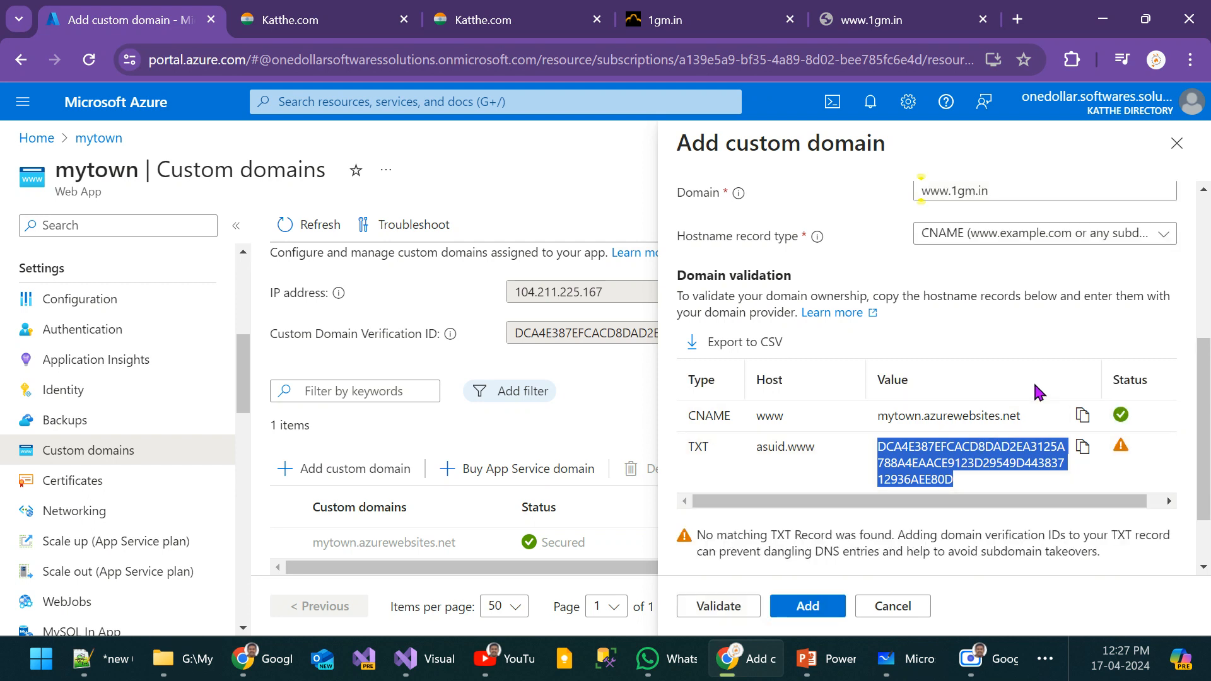
scroll(868, 442, down, 2)
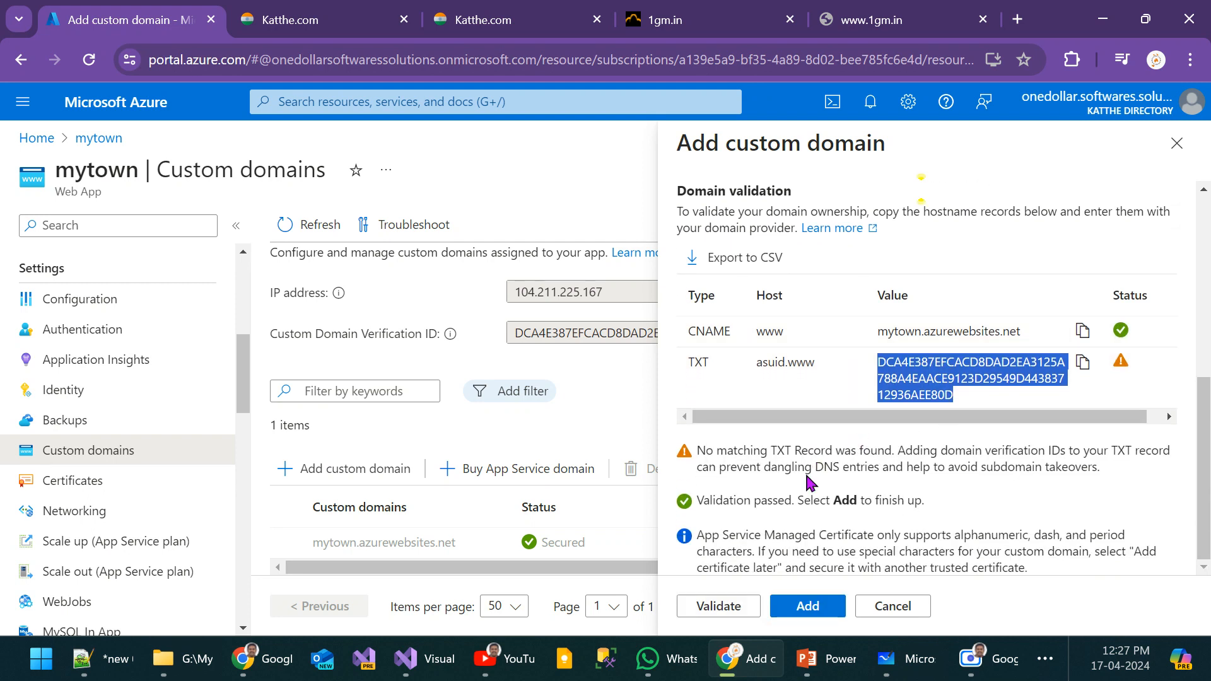
key(alt+Tab)
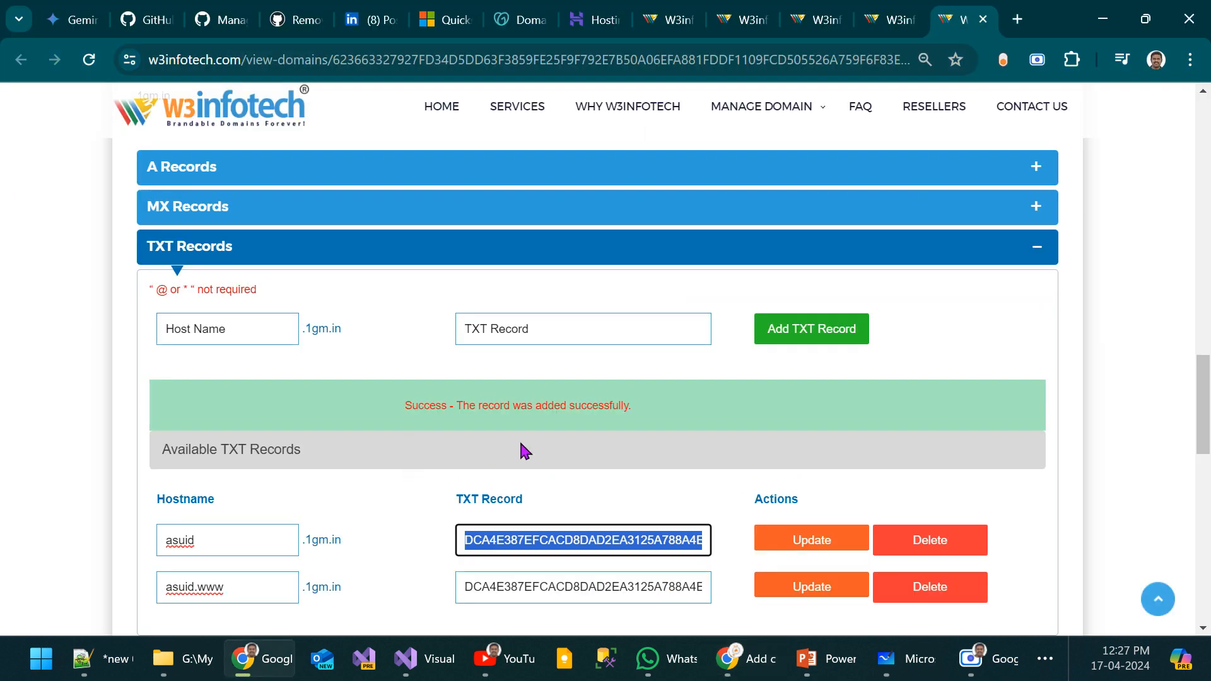
scroll(520, 440, down, 1)
click(601, 564)
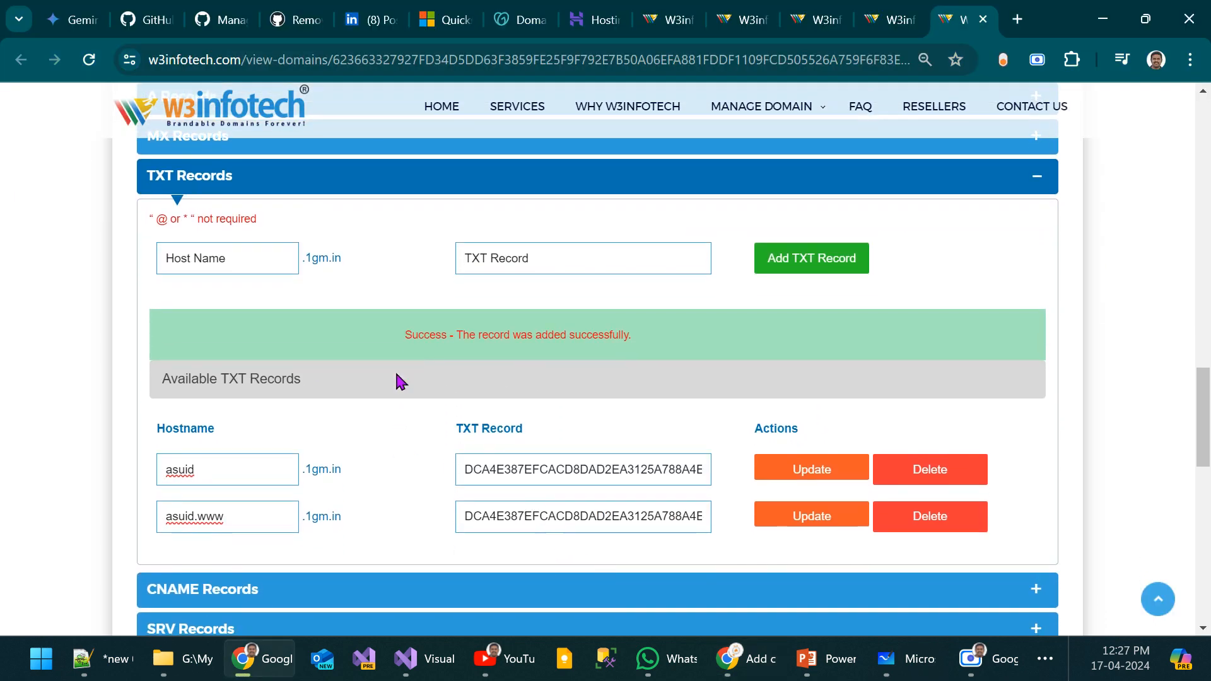
key(alt+Tab)
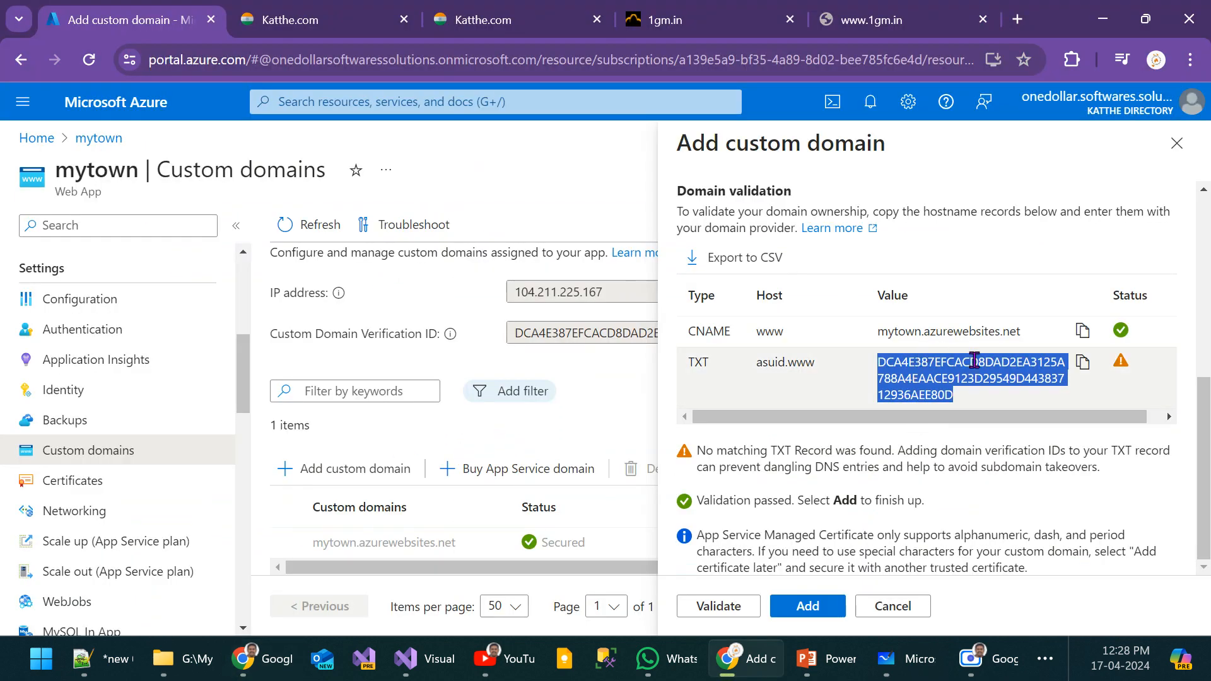
click(969, 450)
Step: Examine the Azure portal's secure connection information and https address alongside the custom domain's TLS/SSL options
scroll(970, 451, up, 5)
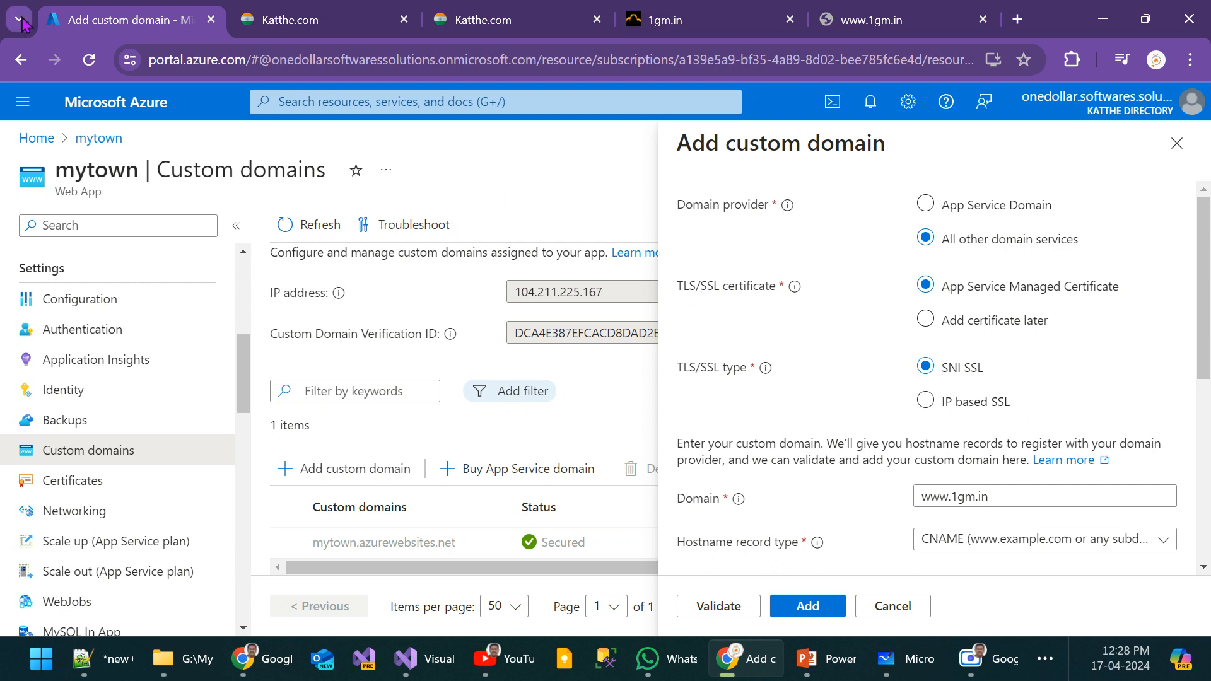
click(131, 60)
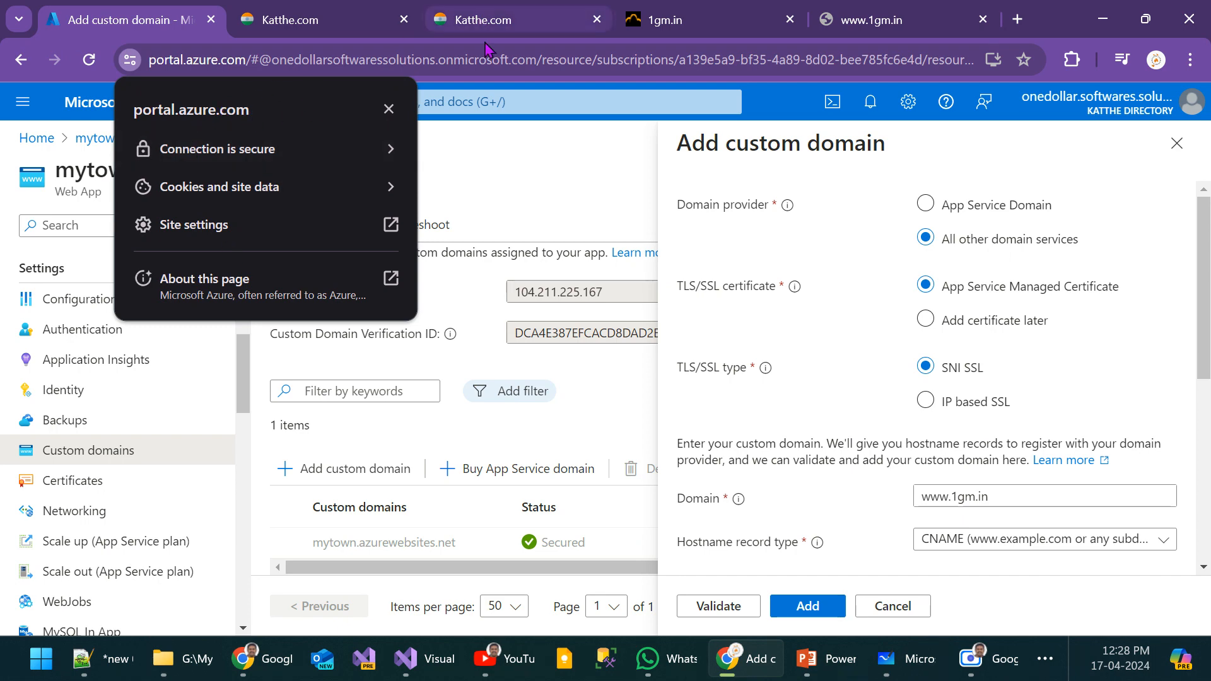
click(495, 58)
click(572, 64)
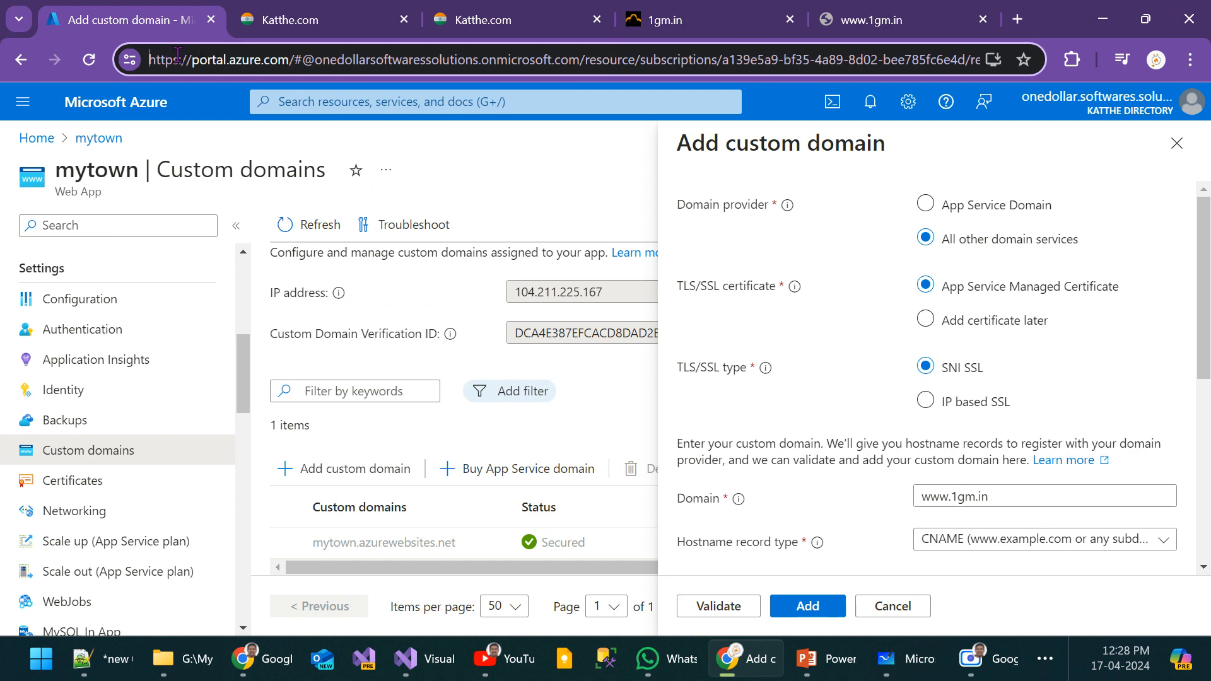
click(129, 59)
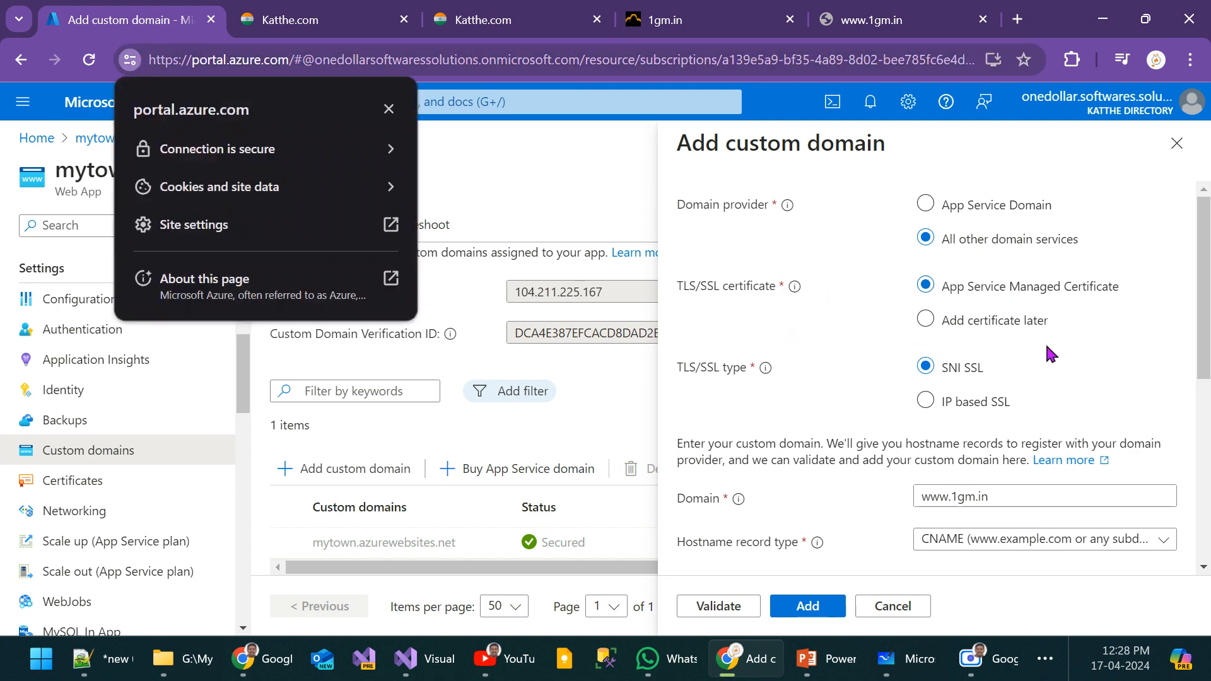
click(1145, 362)
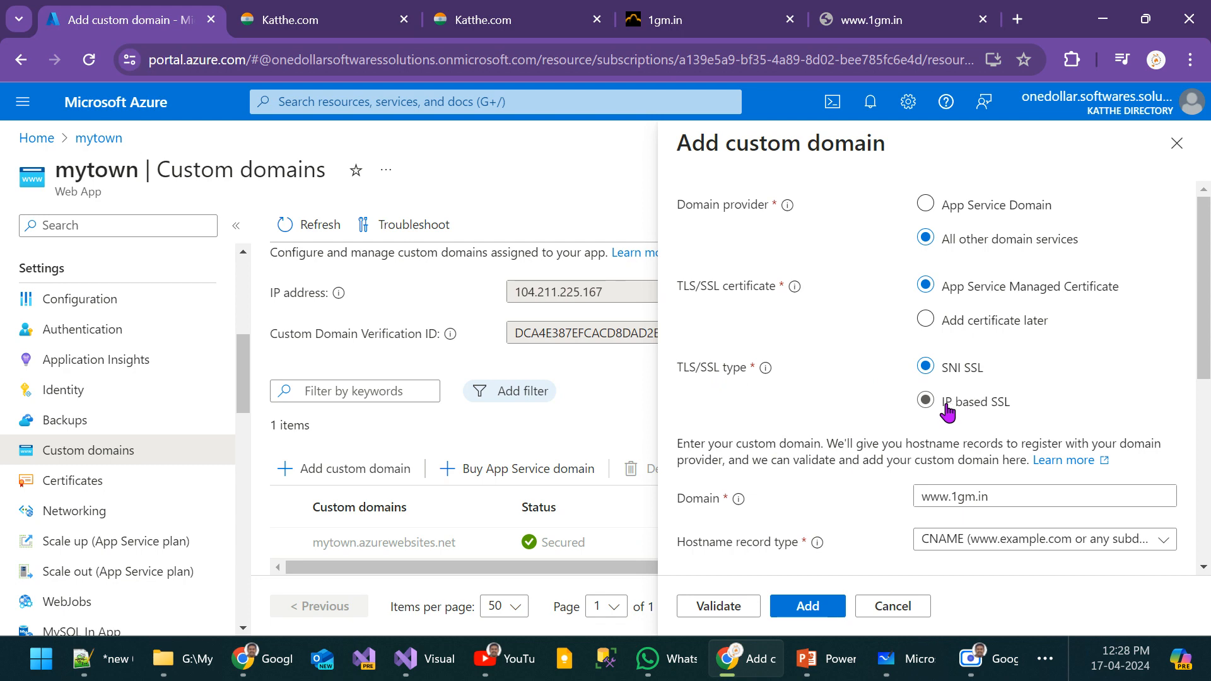
scroll(1048, 373, down, 6)
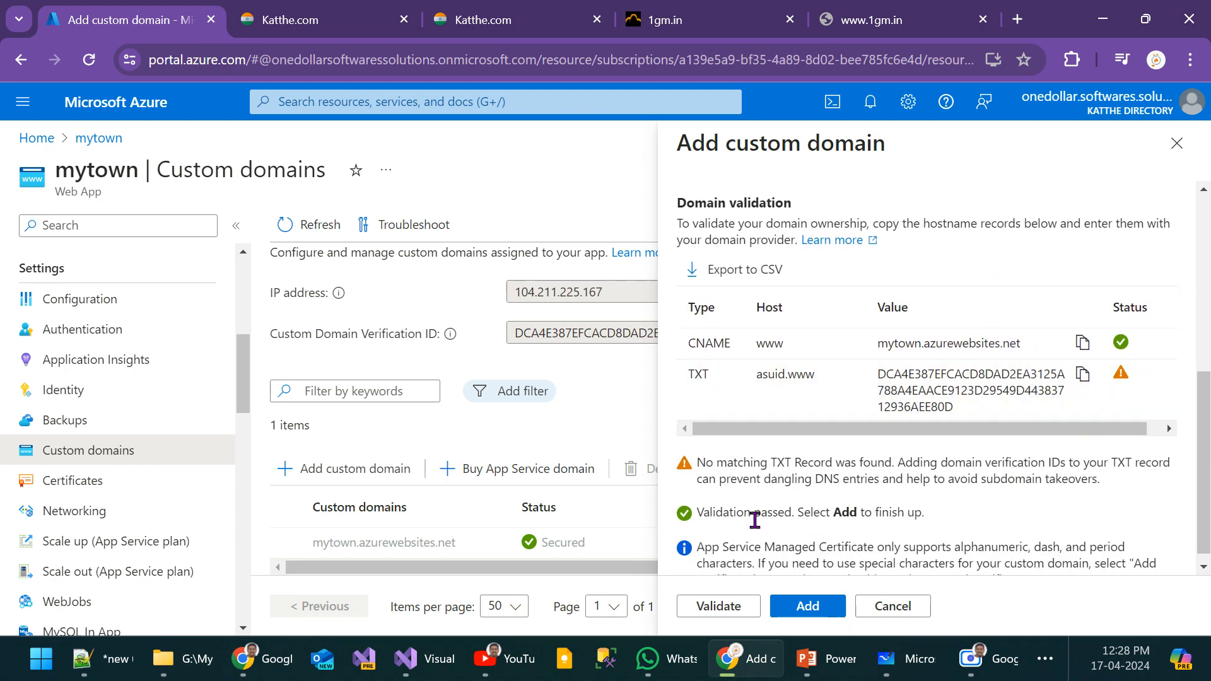
click(753, 599)
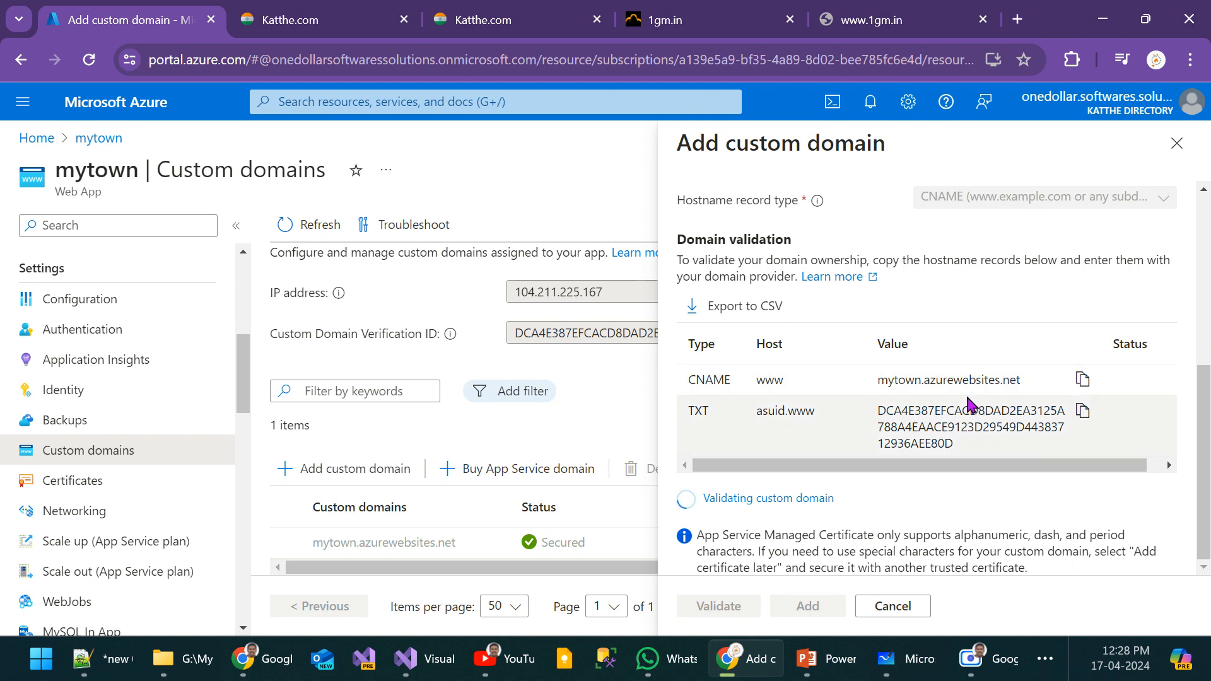
key(alt+Tab)
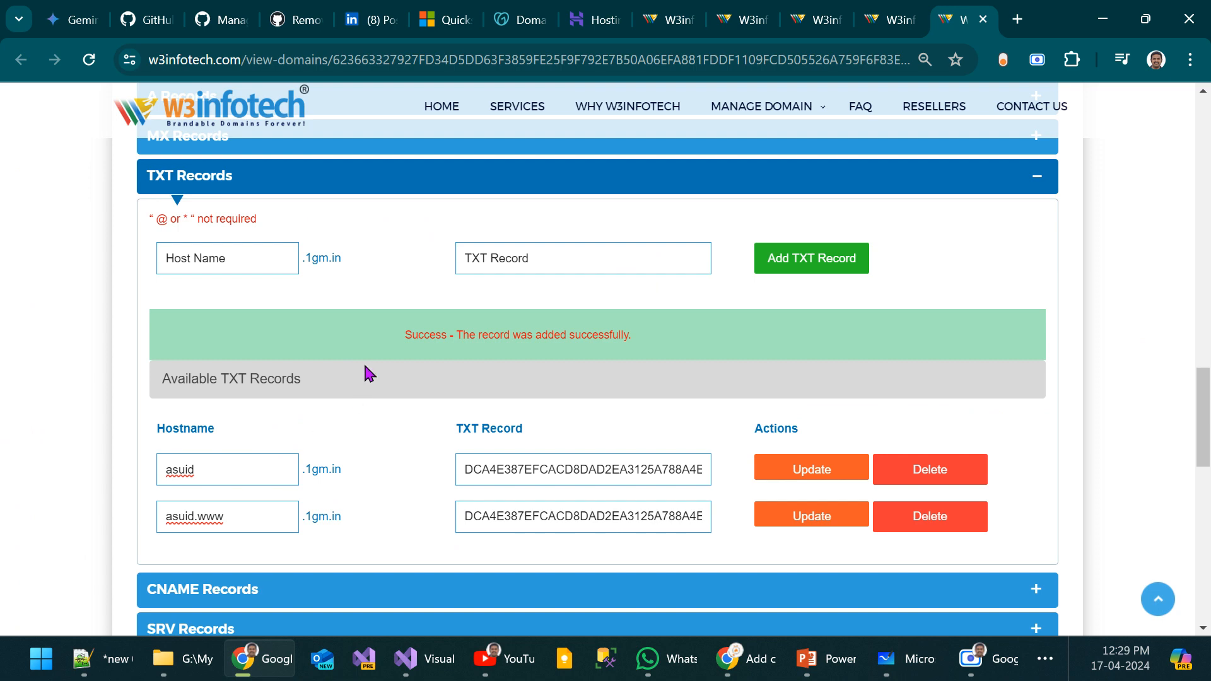
key(alt+Tab)
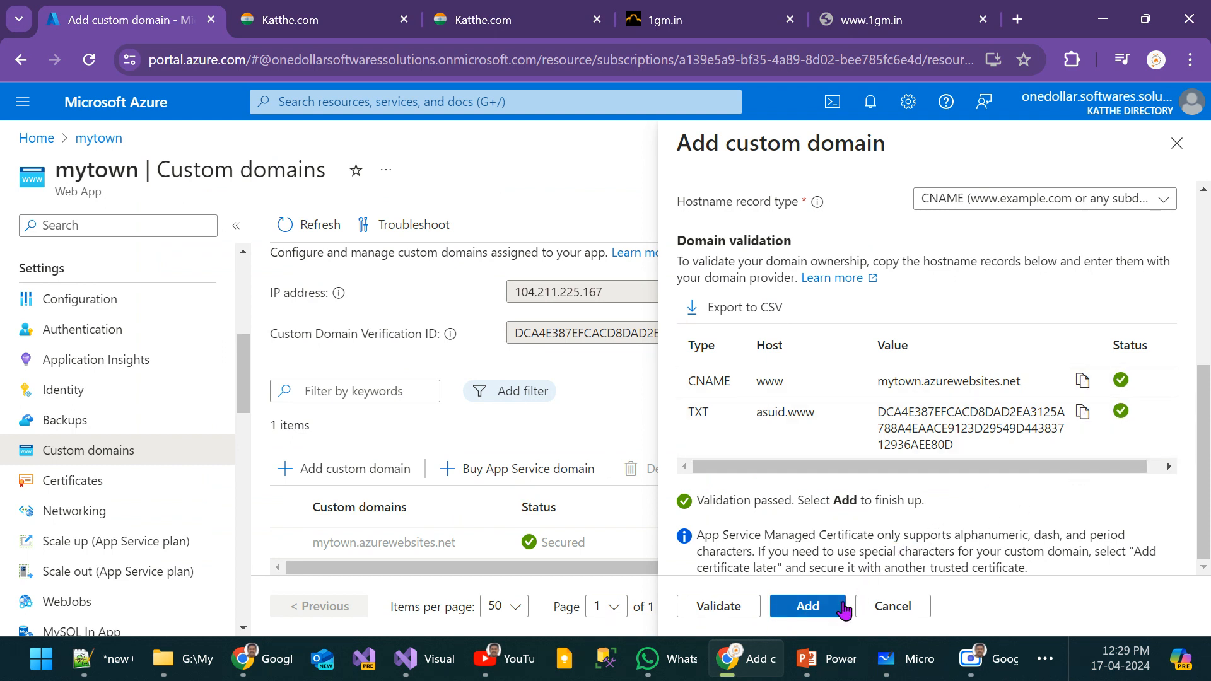
click(829, 612)
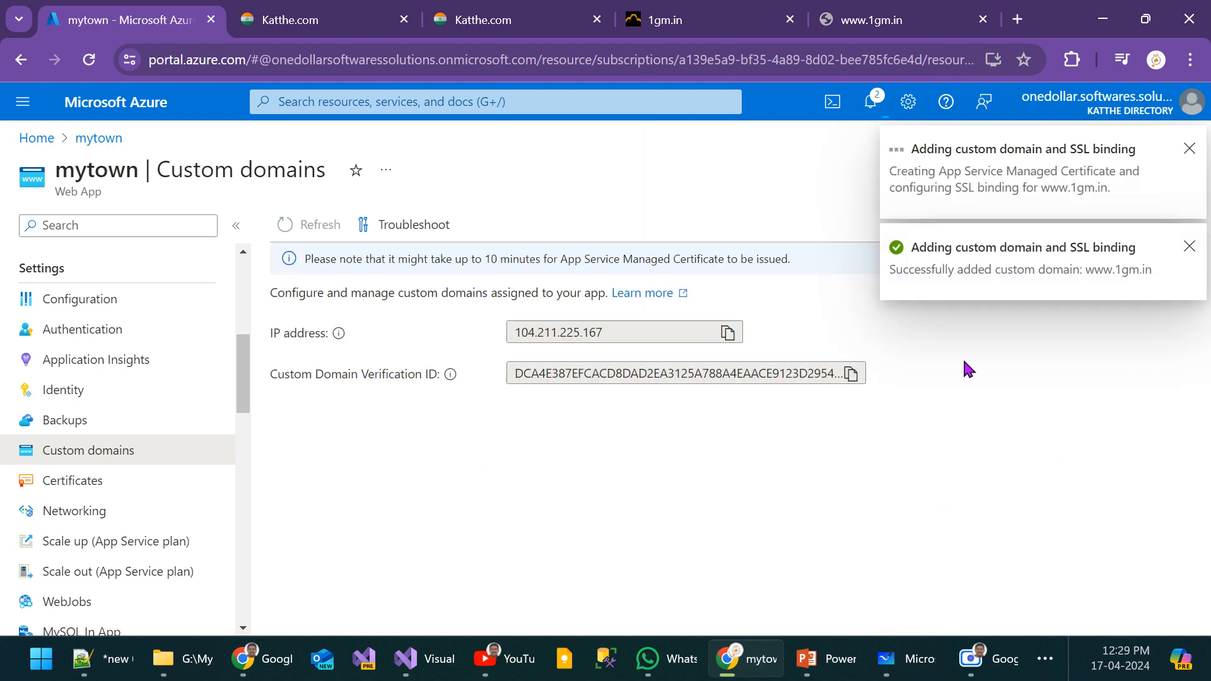
scroll(969, 370, down, 1)
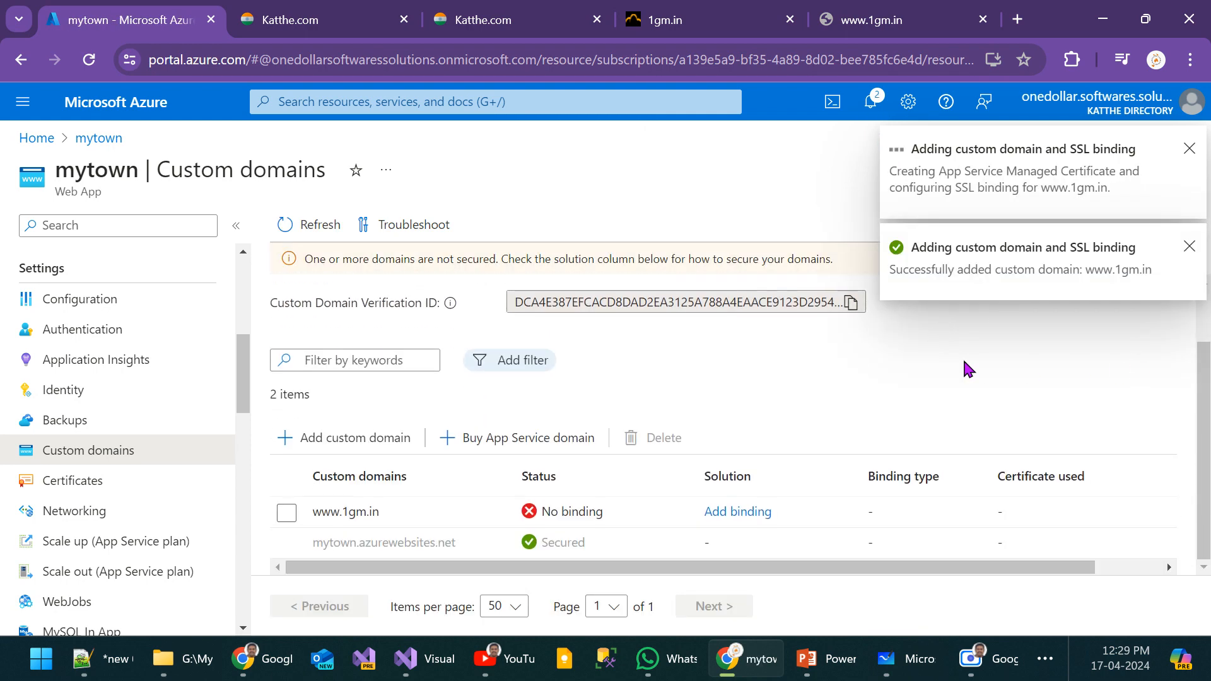
click(587, 519)
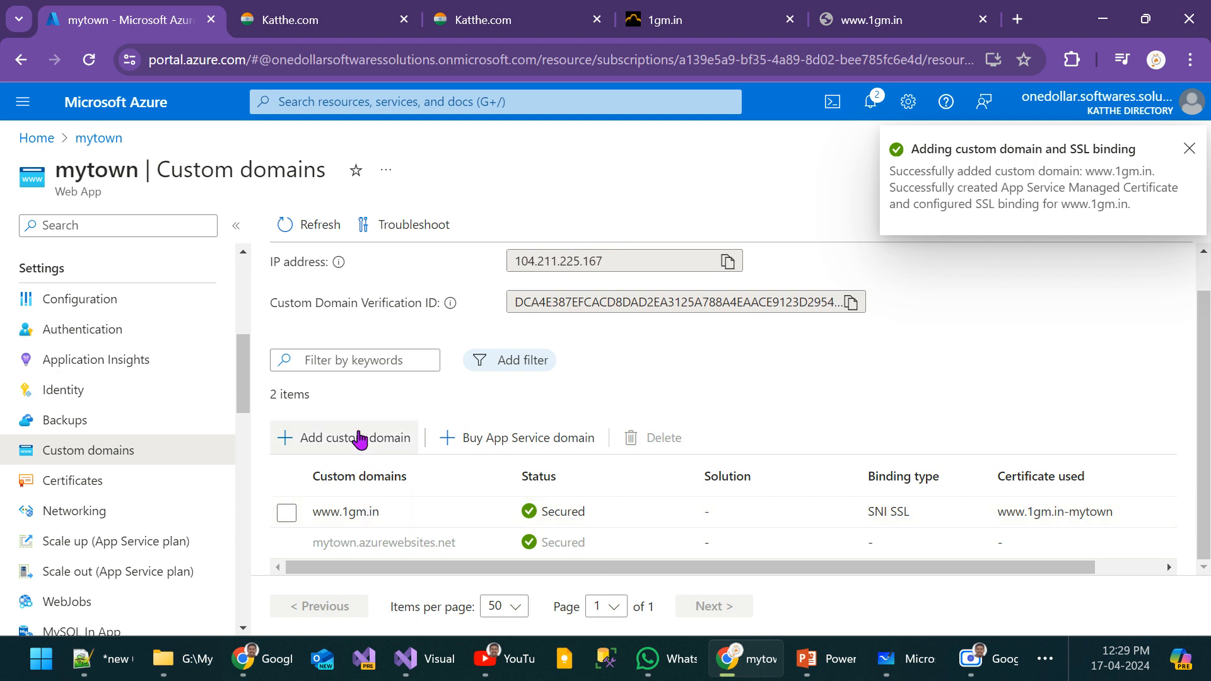
Step: Start adding the custom domain 1gm.in to mytown, choosing All other domain services with an App Service Managed Certificate and SNI SSL
click(375, 441)
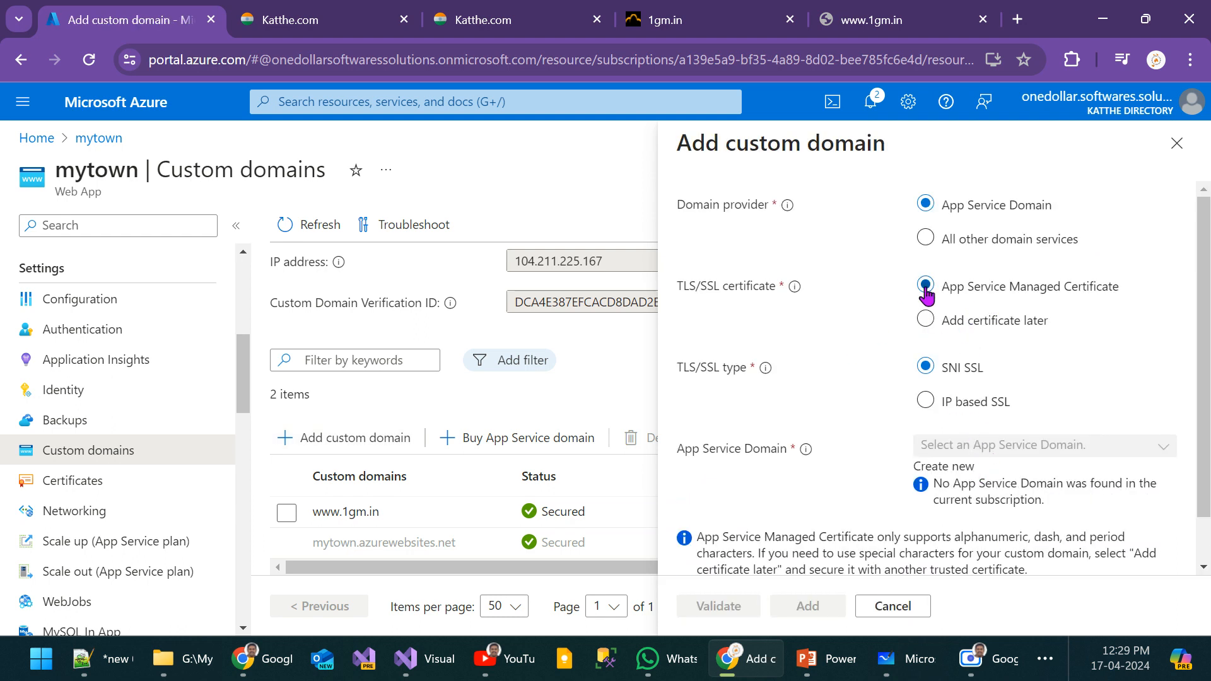
click(926, 238)
click(985, 500)
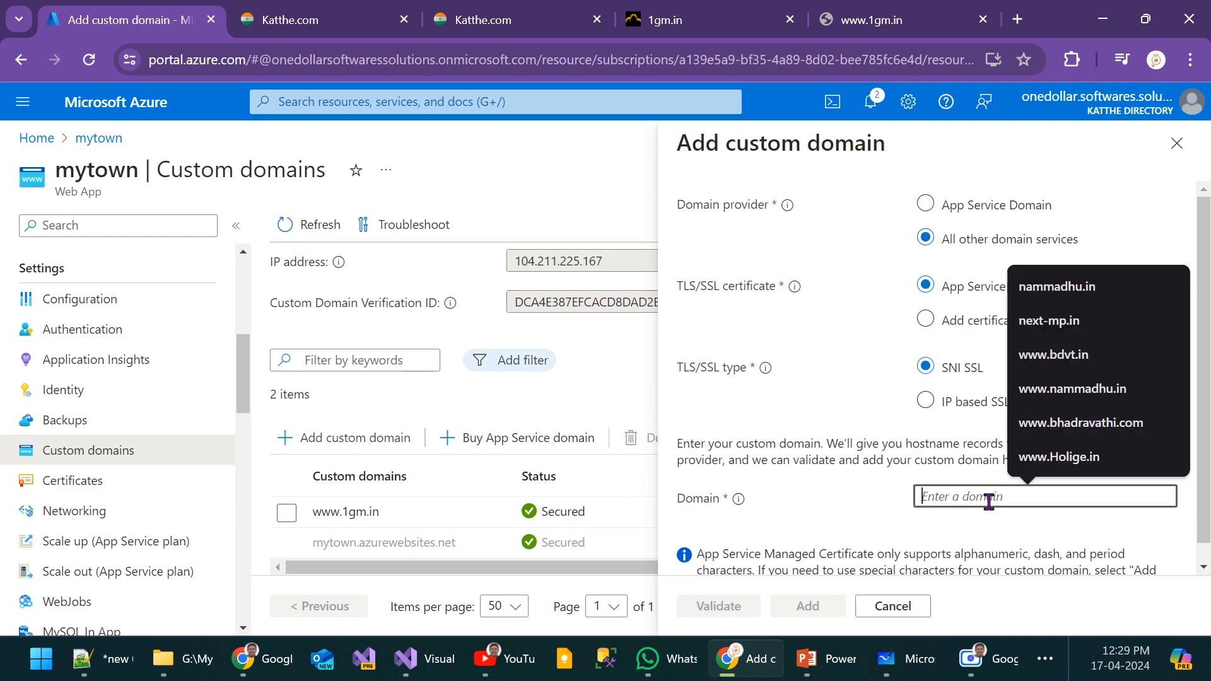
text(1)
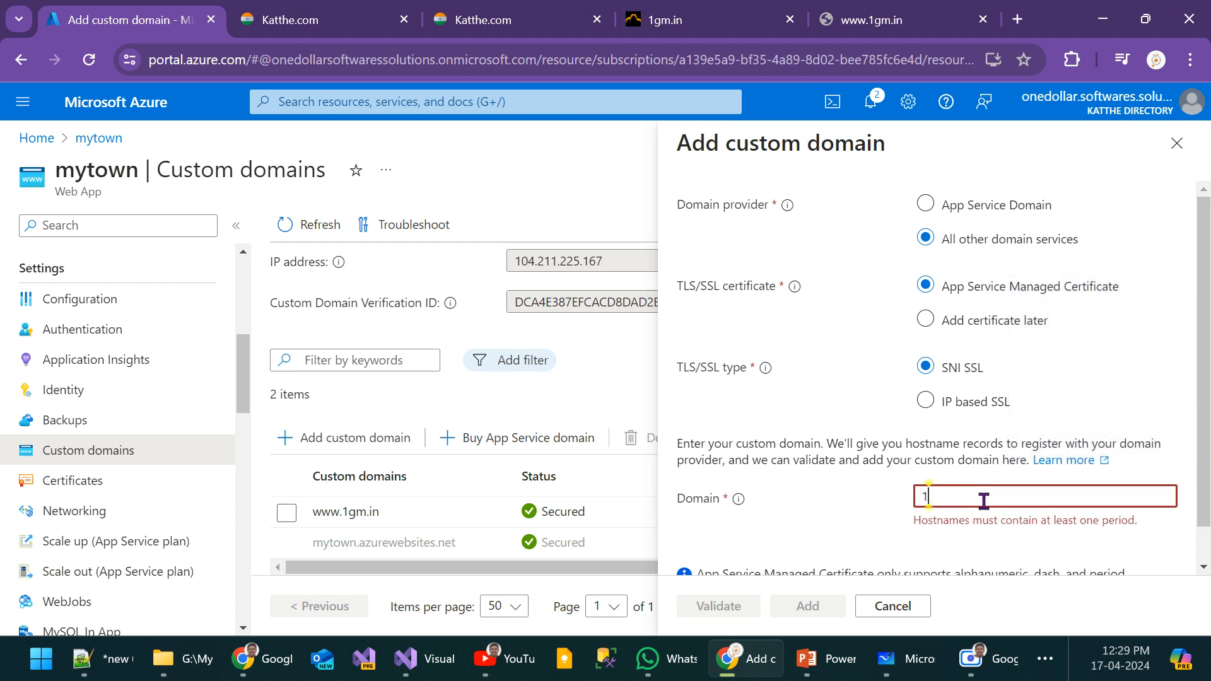
text(gm.in)
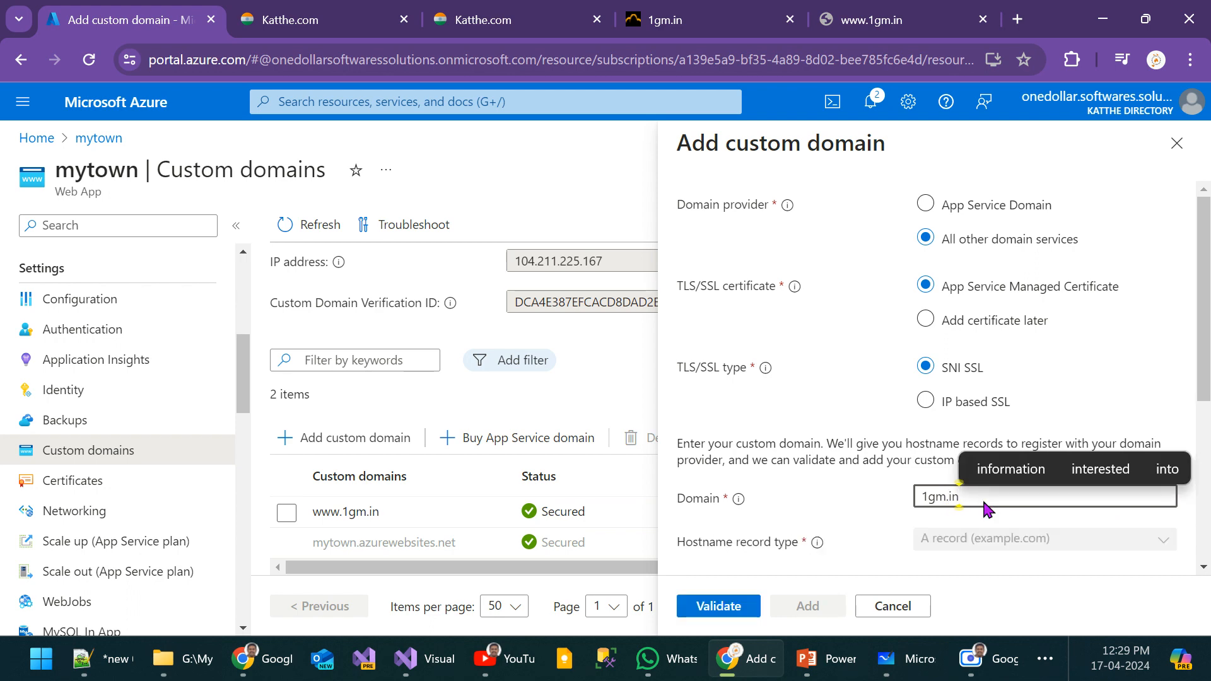
click(825, 506)
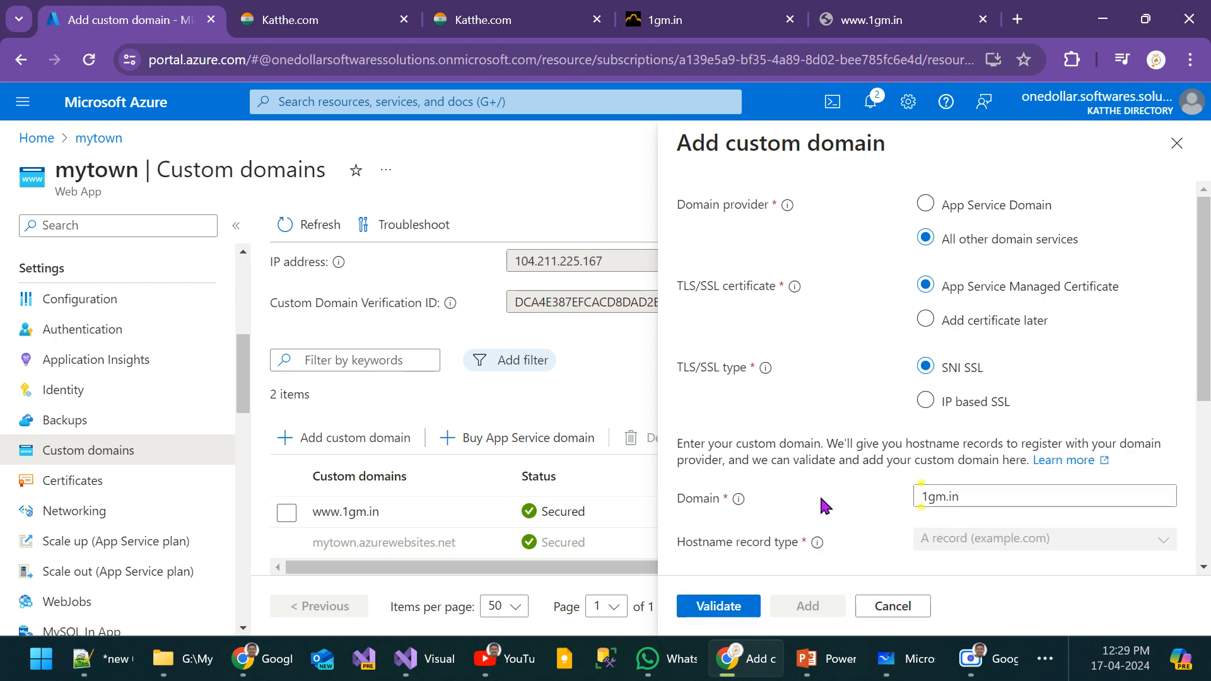
Step: Review the required A and TXT hostname records, validate 1gm.in, and add it as a custom domain
scroll(915, 470, down, 3)
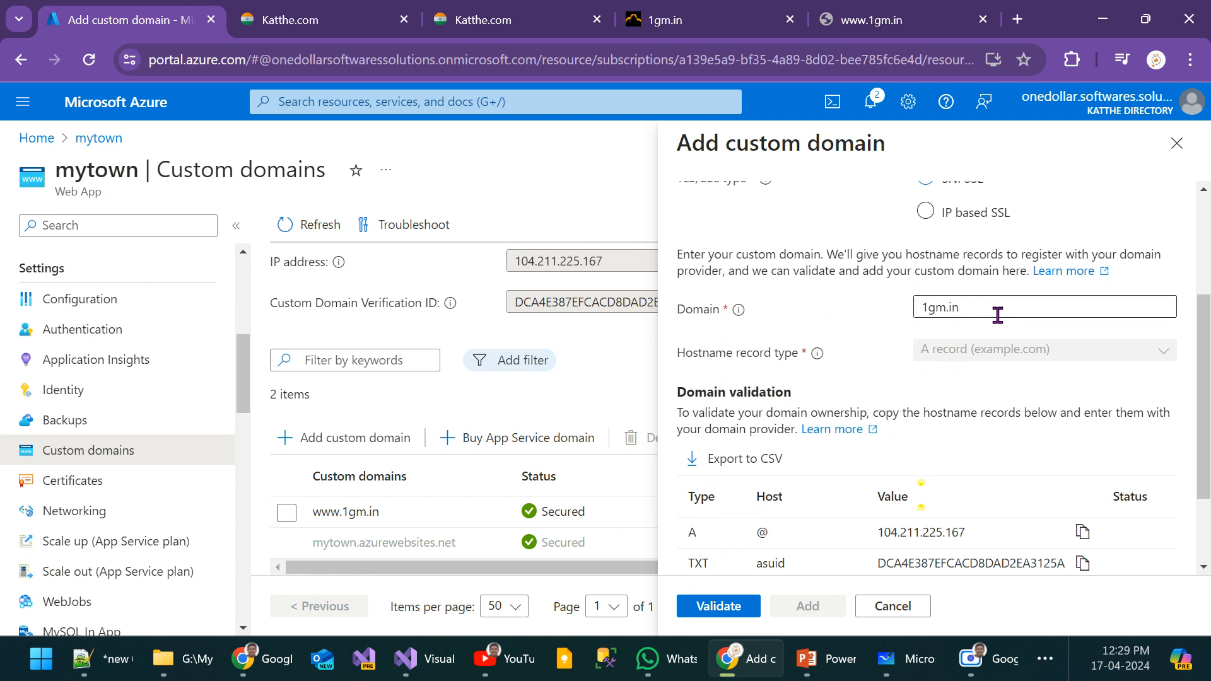
scroll(998, 315, down, 2)
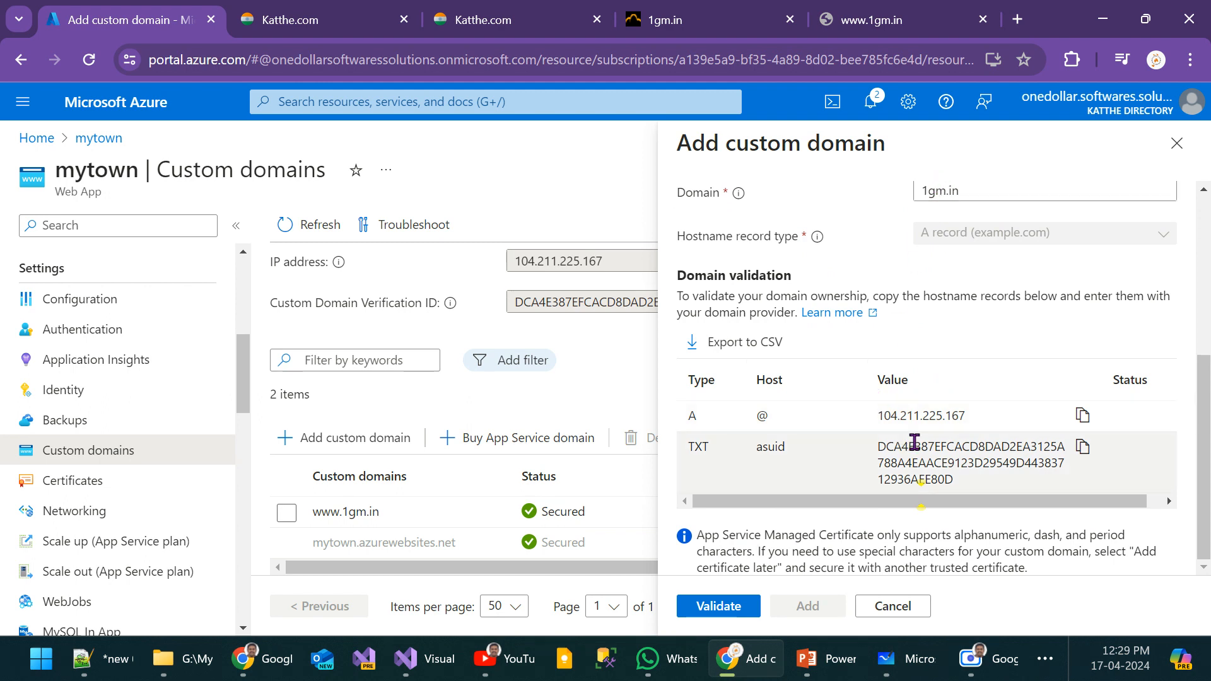
click(727, 607)
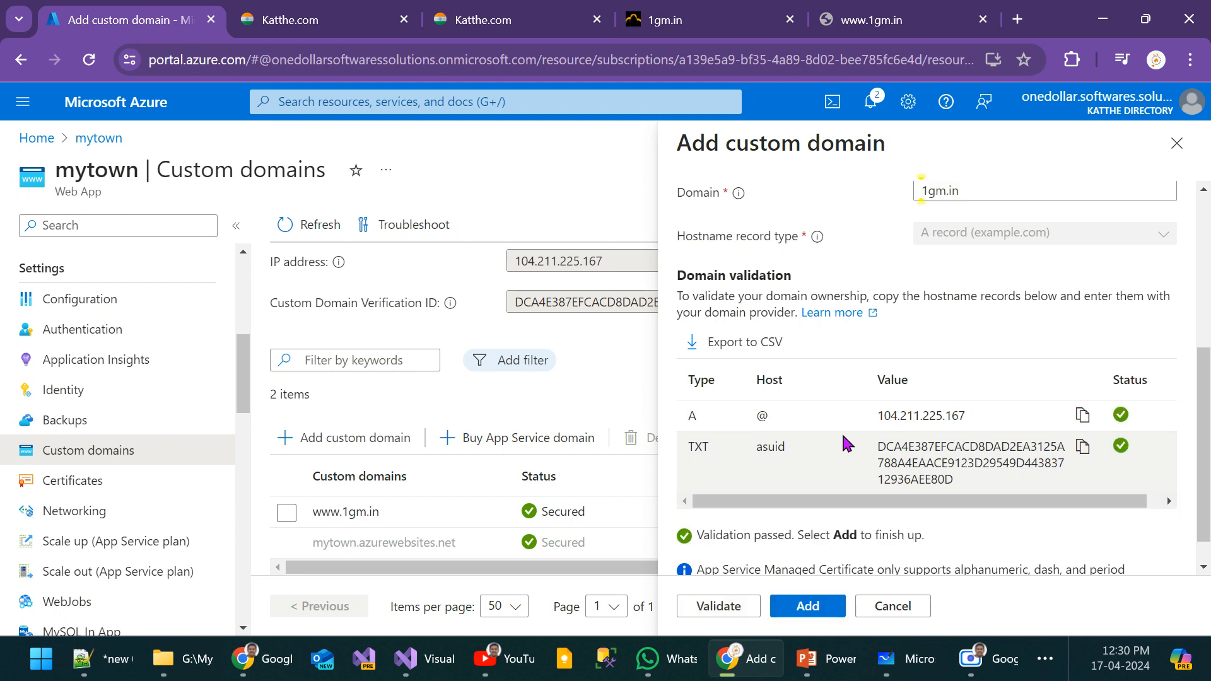
click(814, 606)
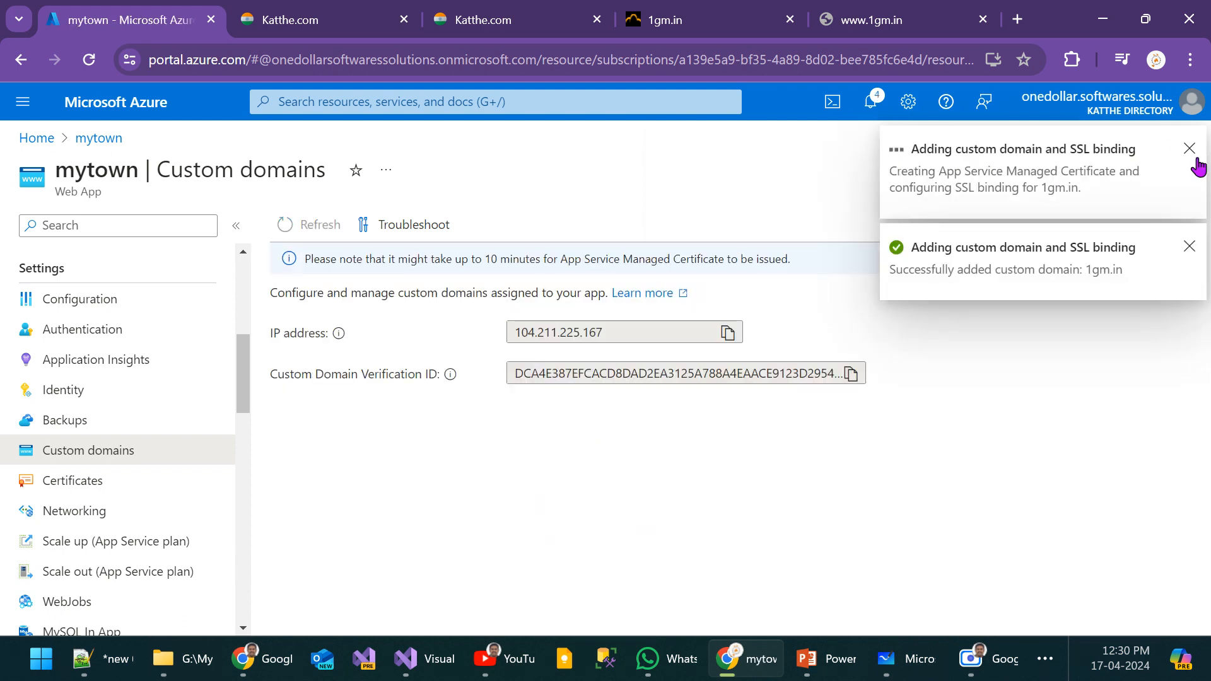
scroll(630, 429, down, 2)
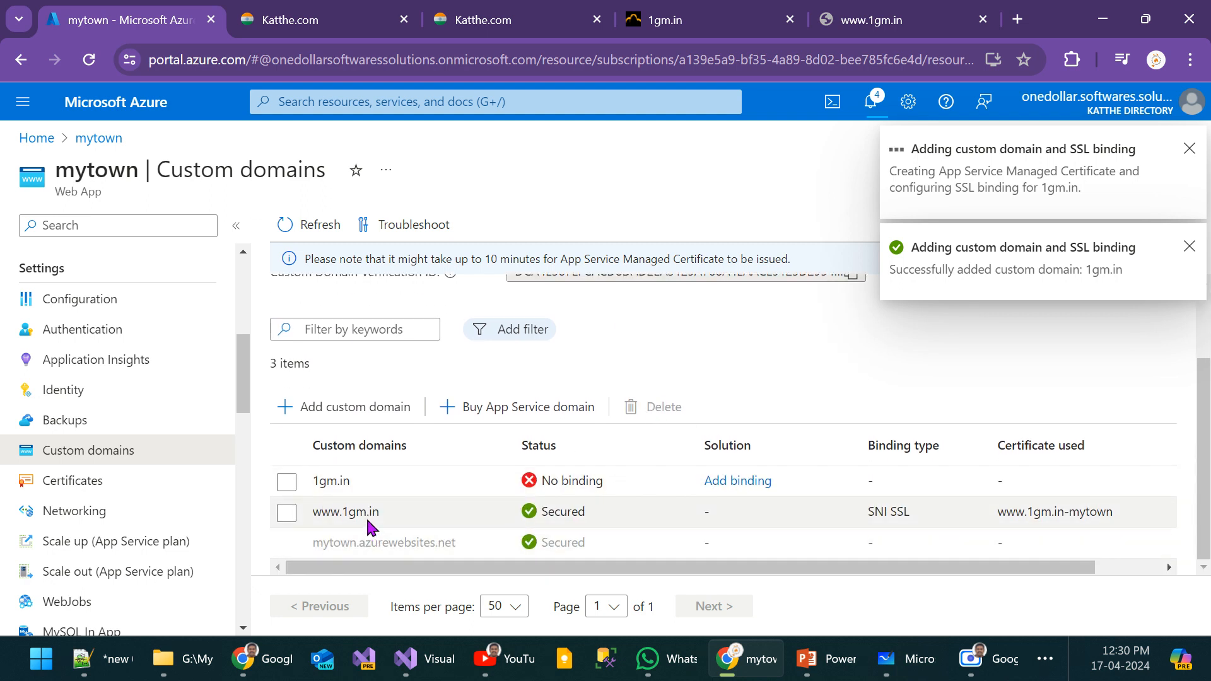
click(889, 8)
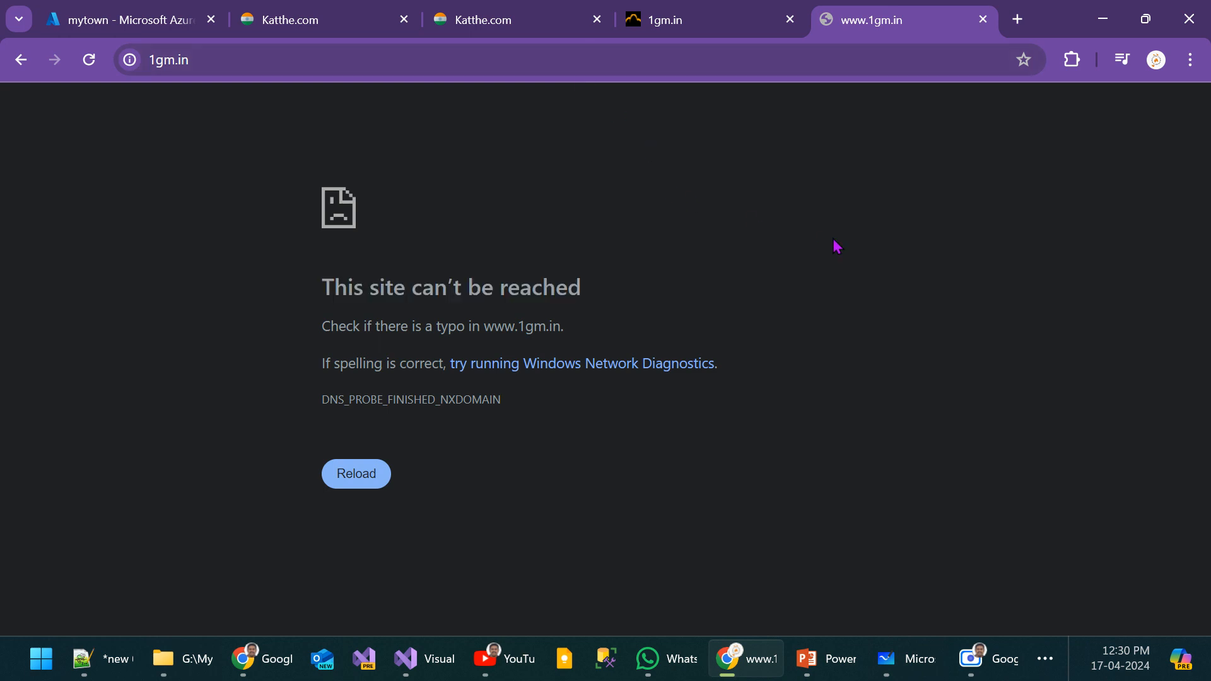
click(706, 32)
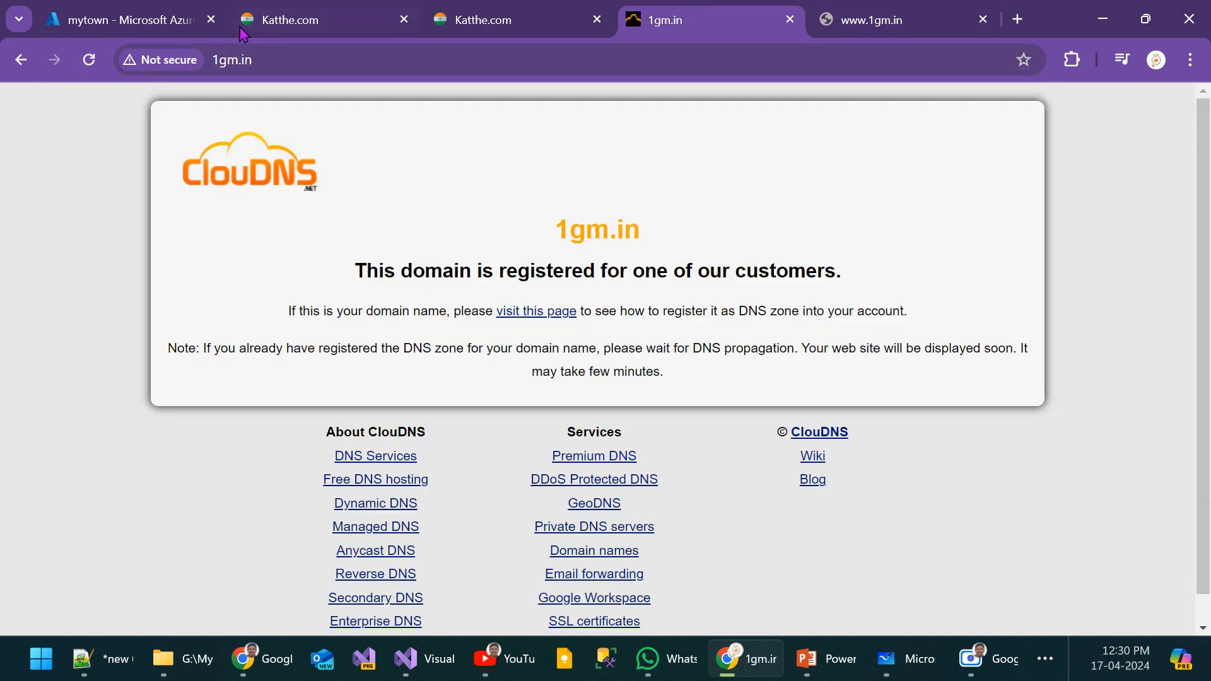
click(152, 20)
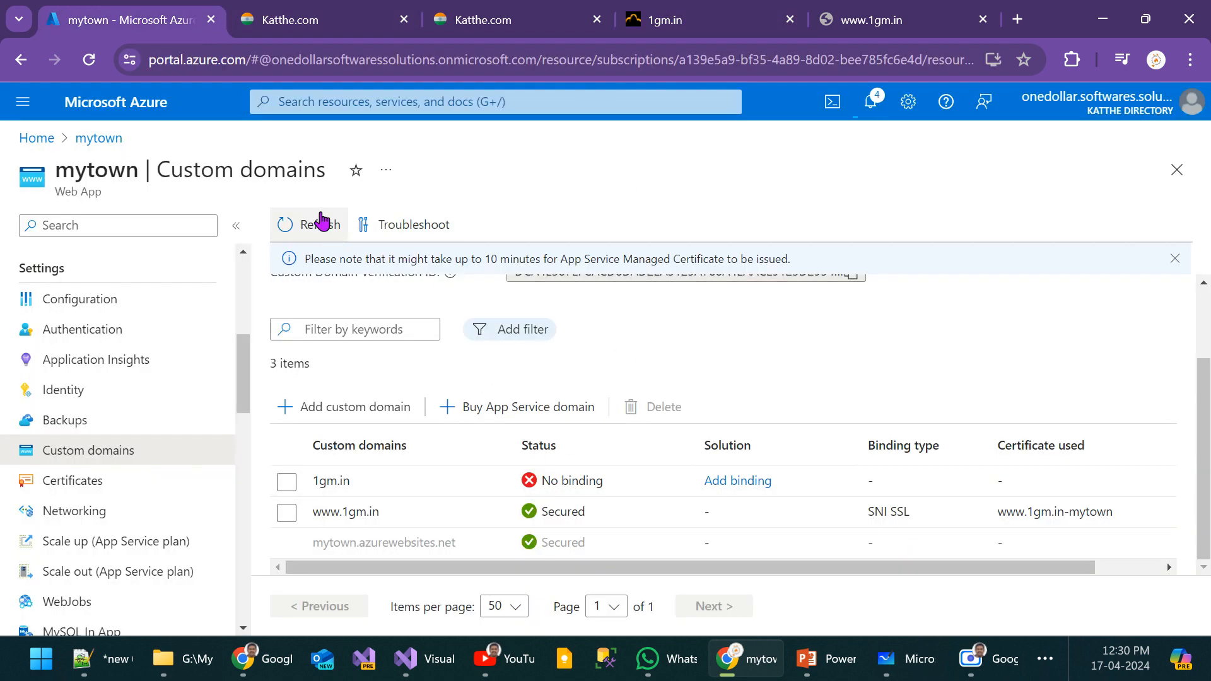
click(320, 222)
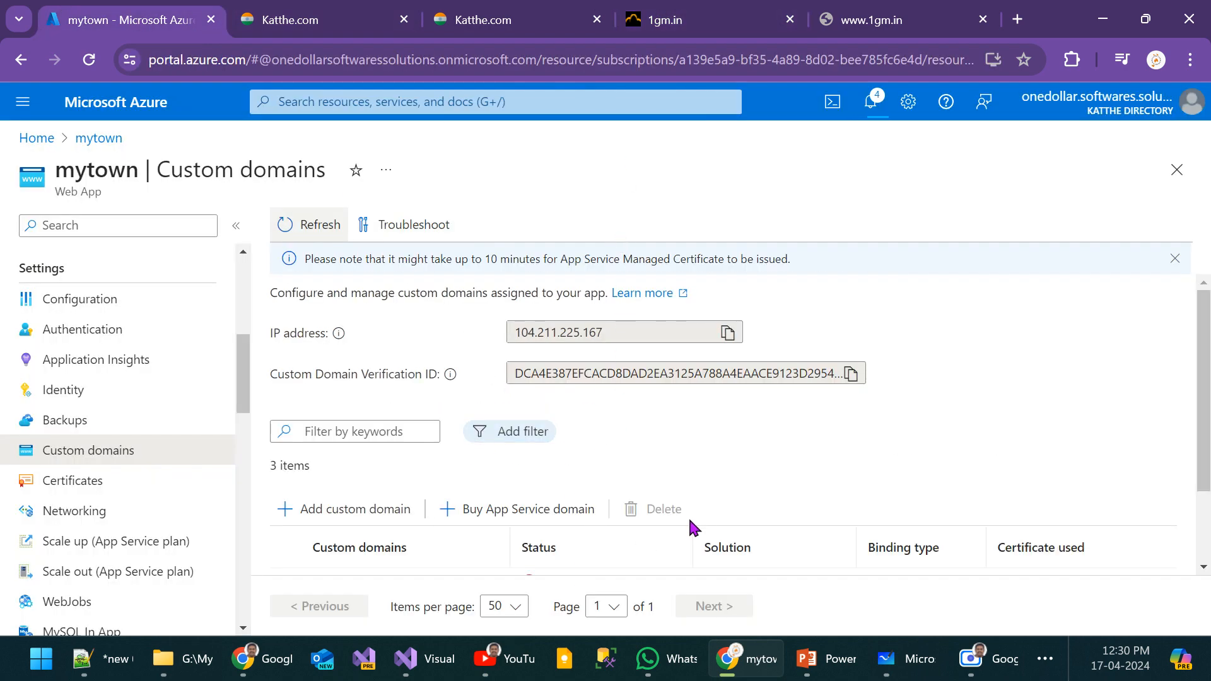
scroll(695, 527, down, 2)
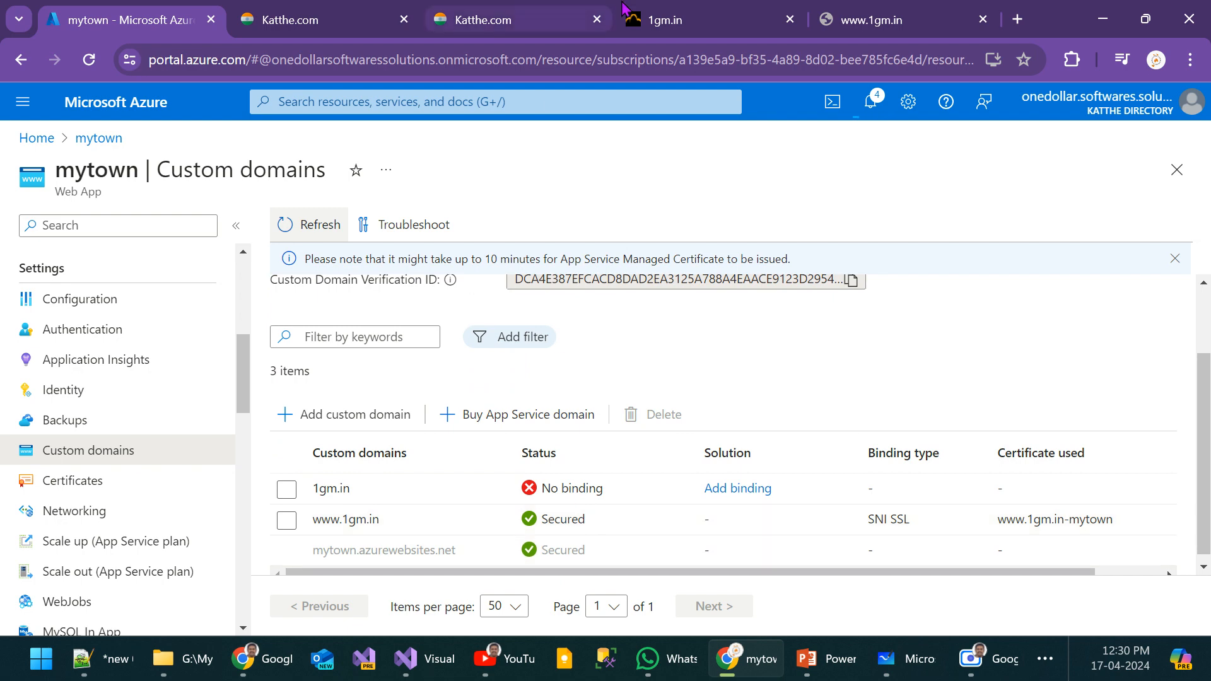
Step: Recheck the 1gm.in site and refresh the custom domain list again to examine the binding status of 1gm.in
click(696, 9)
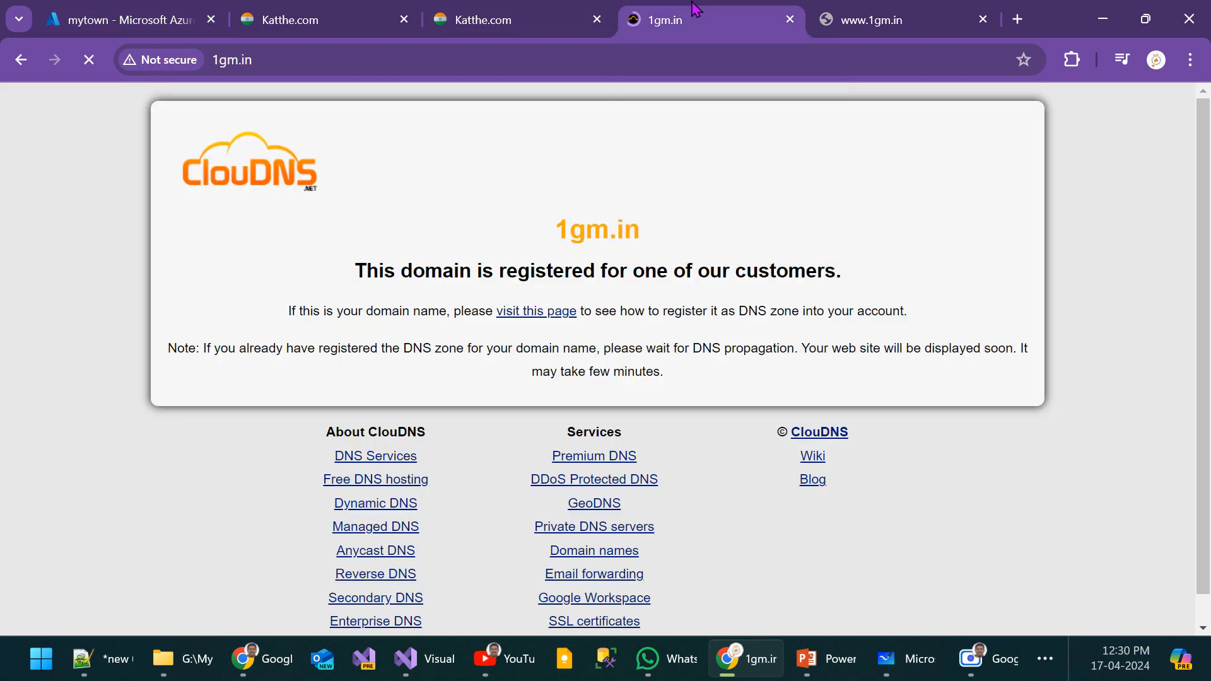
click(157, 8)
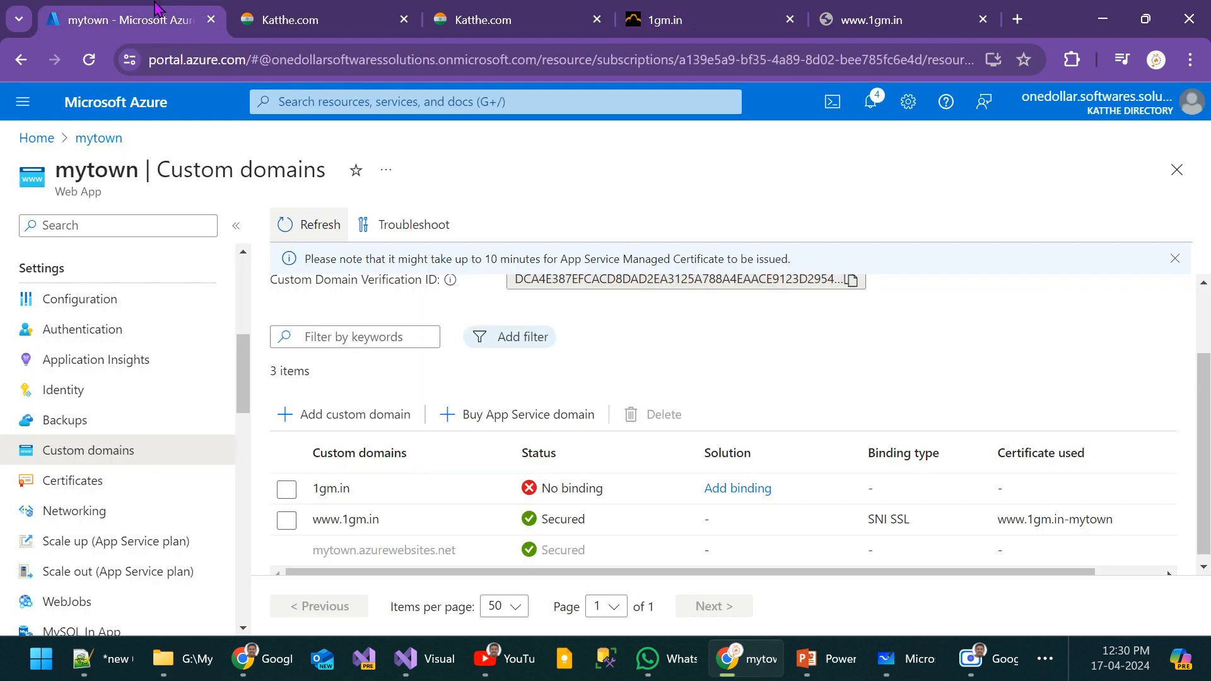
click(323, 225)
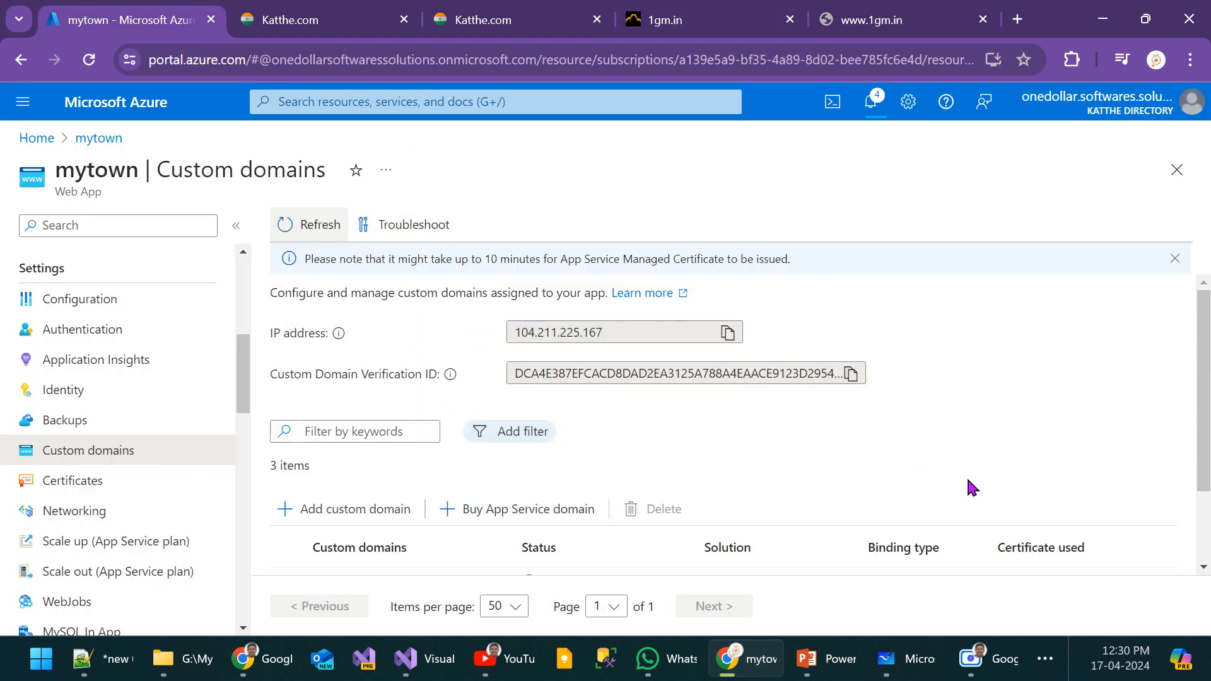
scroll(981, 489, down, 2)
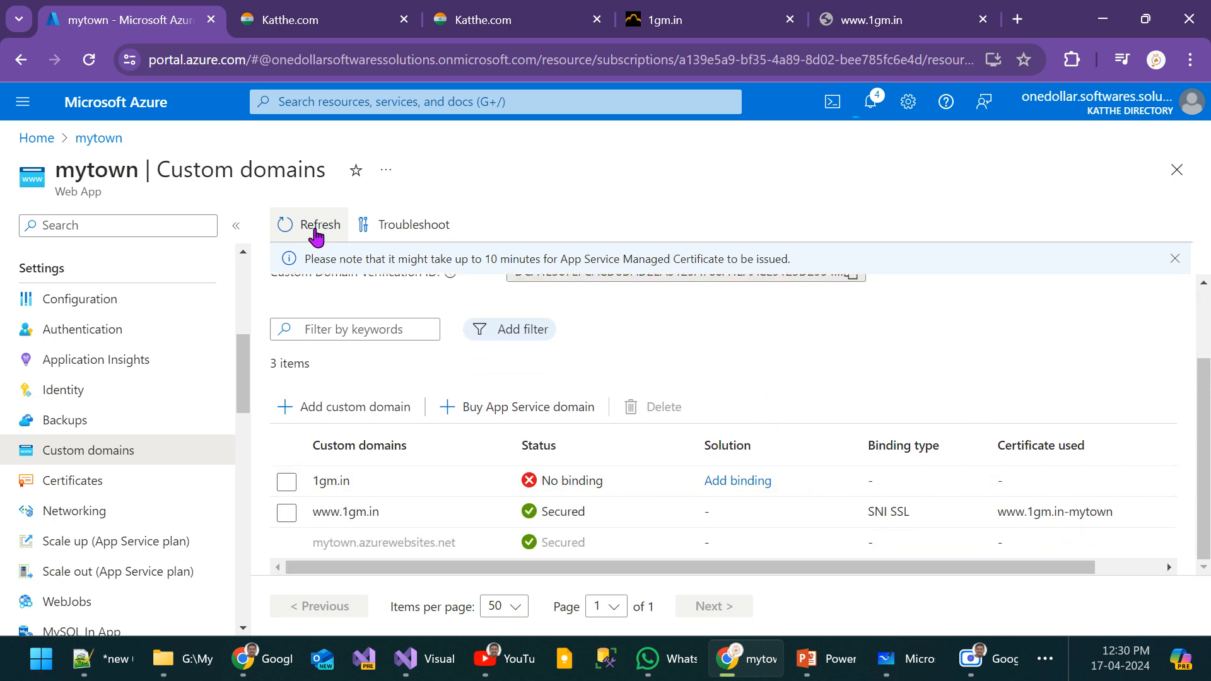
click(317, 228)
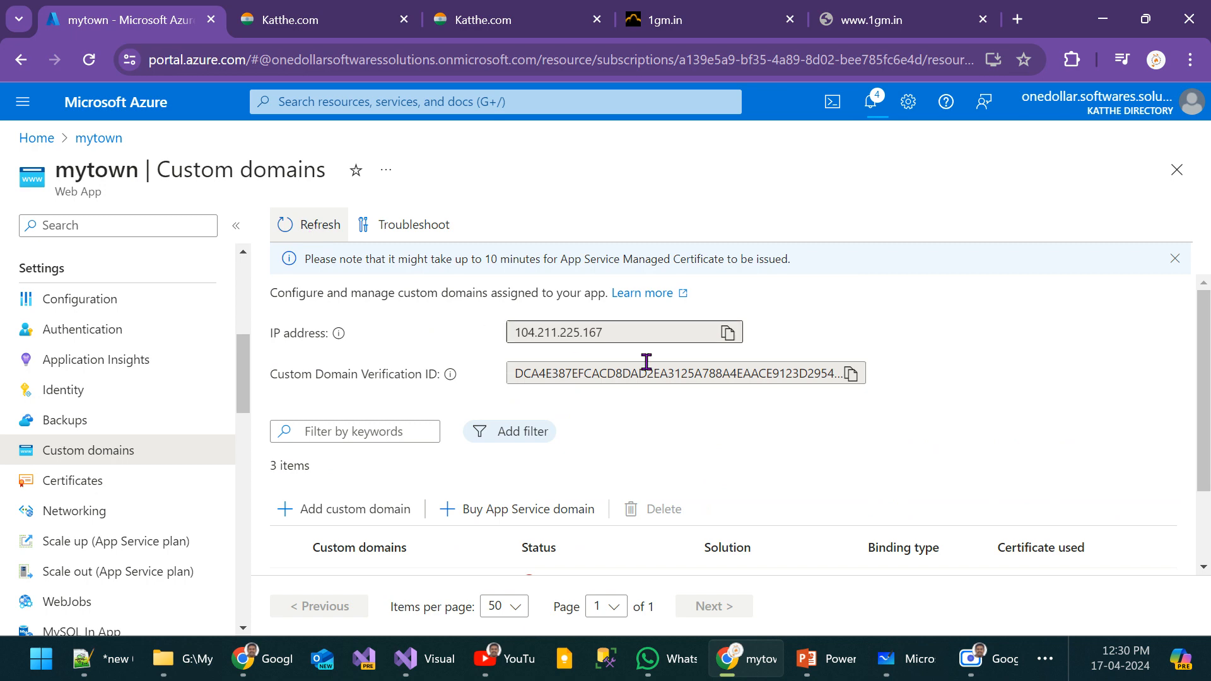
scroll(730, 395, down, 2)
click(687, 22)
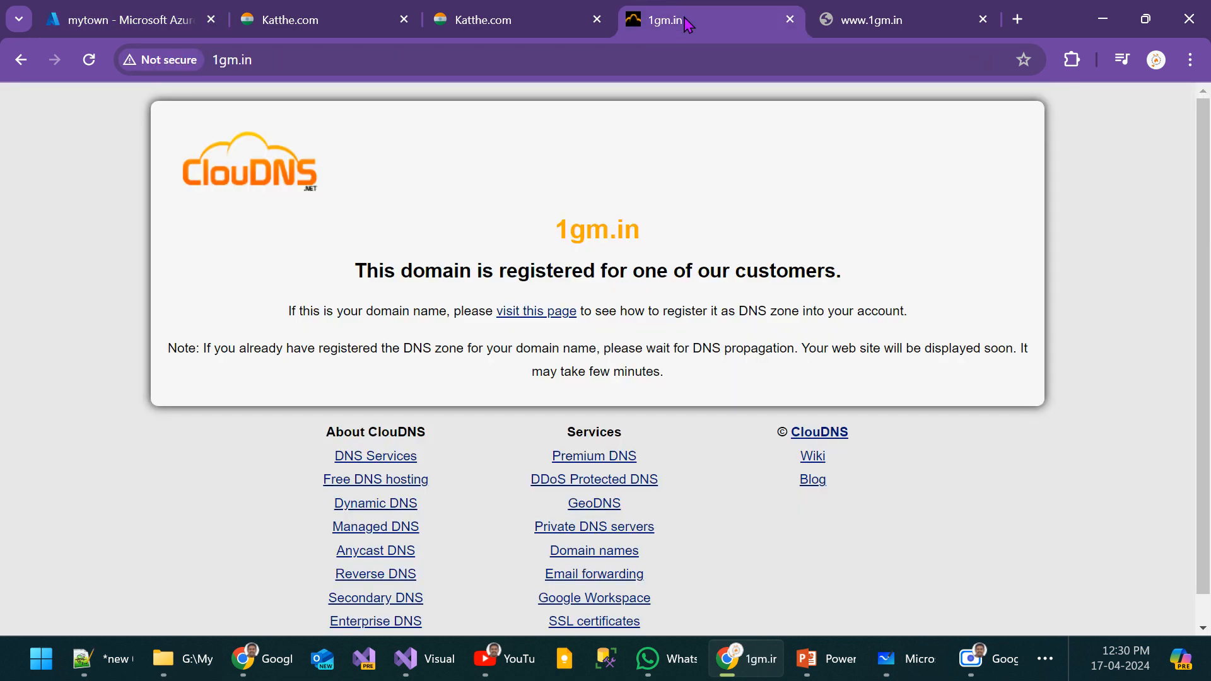
Step: Close all browser tabs except the Azure portal and refresh mytown's custom domain list
click(791, 19)
click(791, 20)
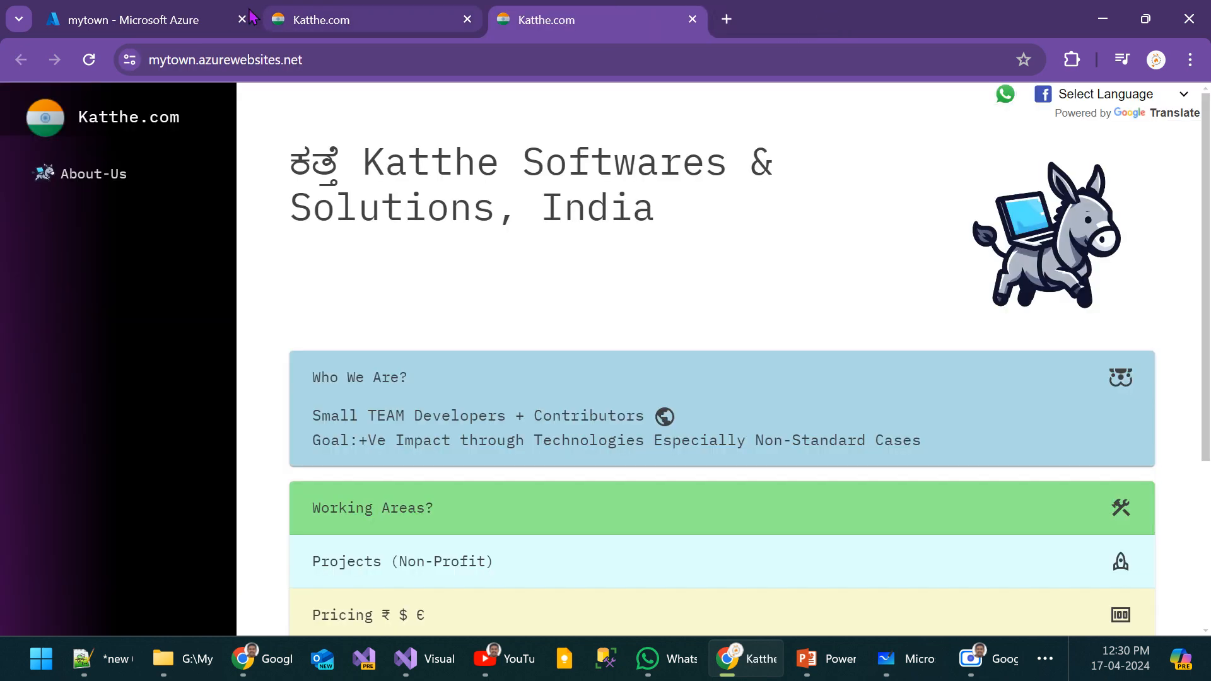
click(148, 8)
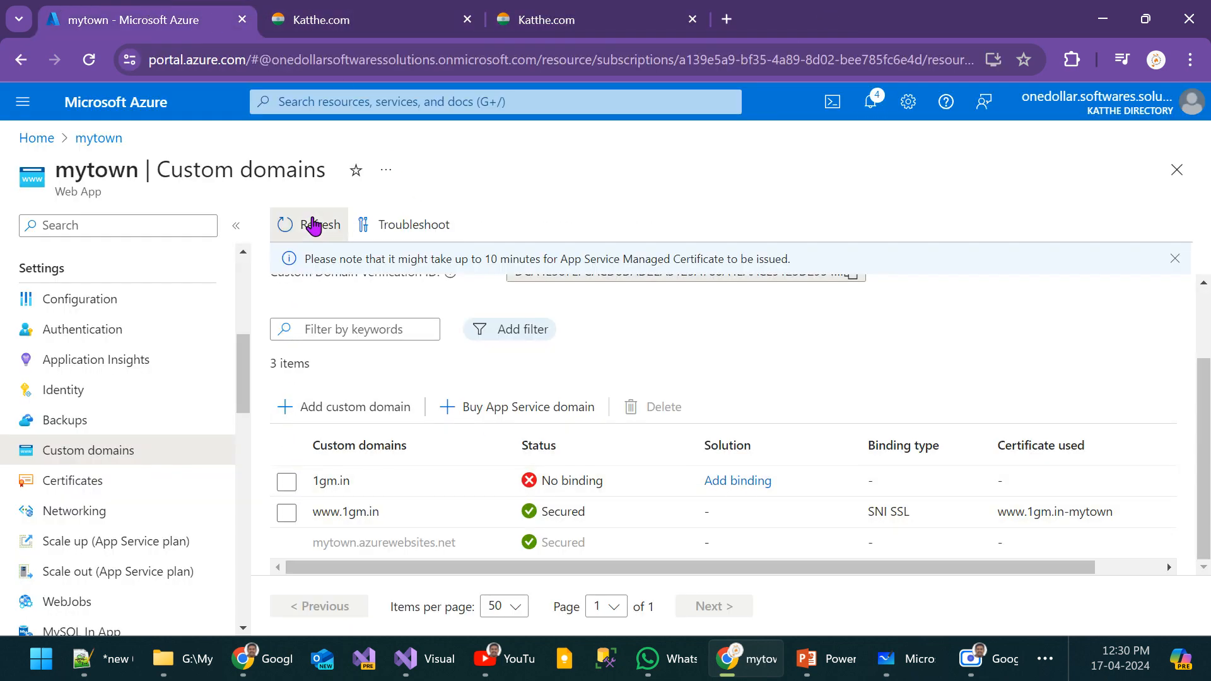
click(313, 226)
right_click(113, 14)
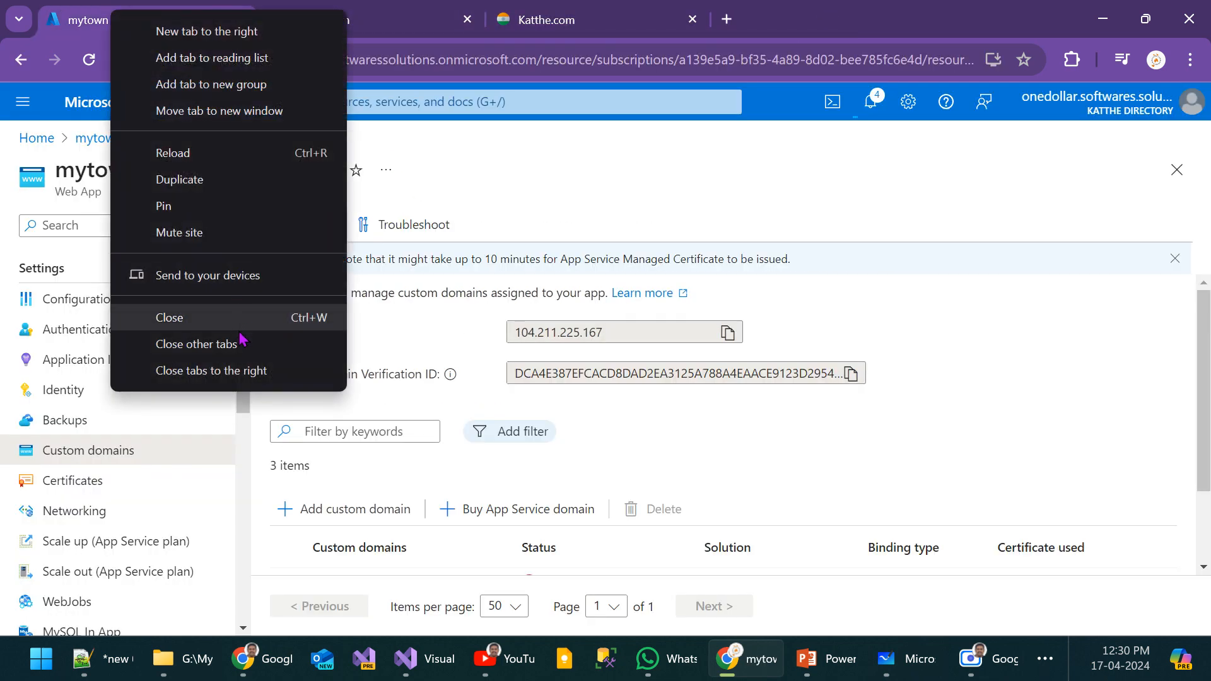
click(229, 371)
scroll(695, 538, down, 2)
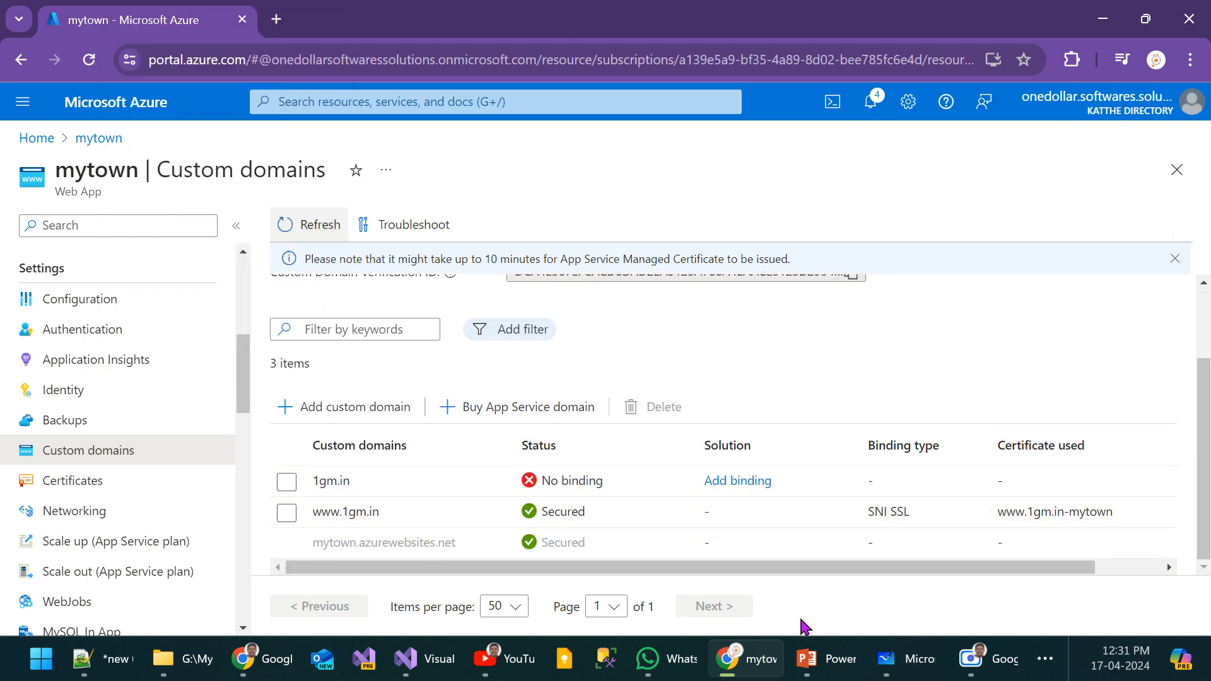
click(1187, 60)
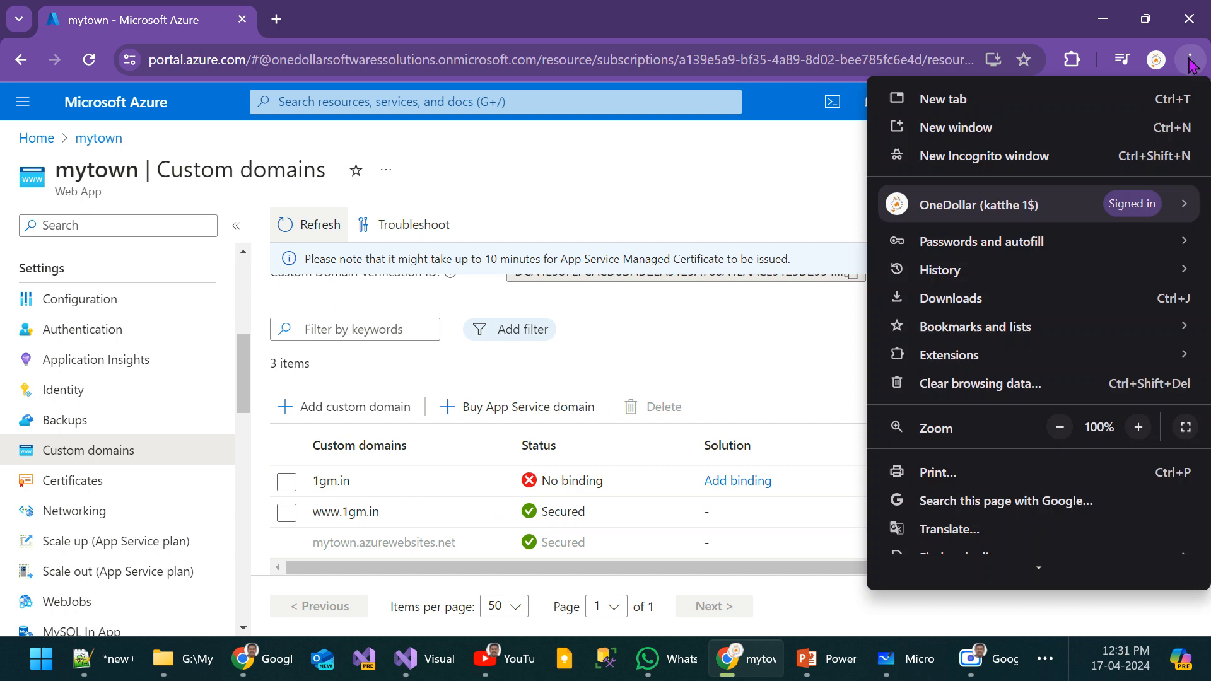
click(1021, 157)
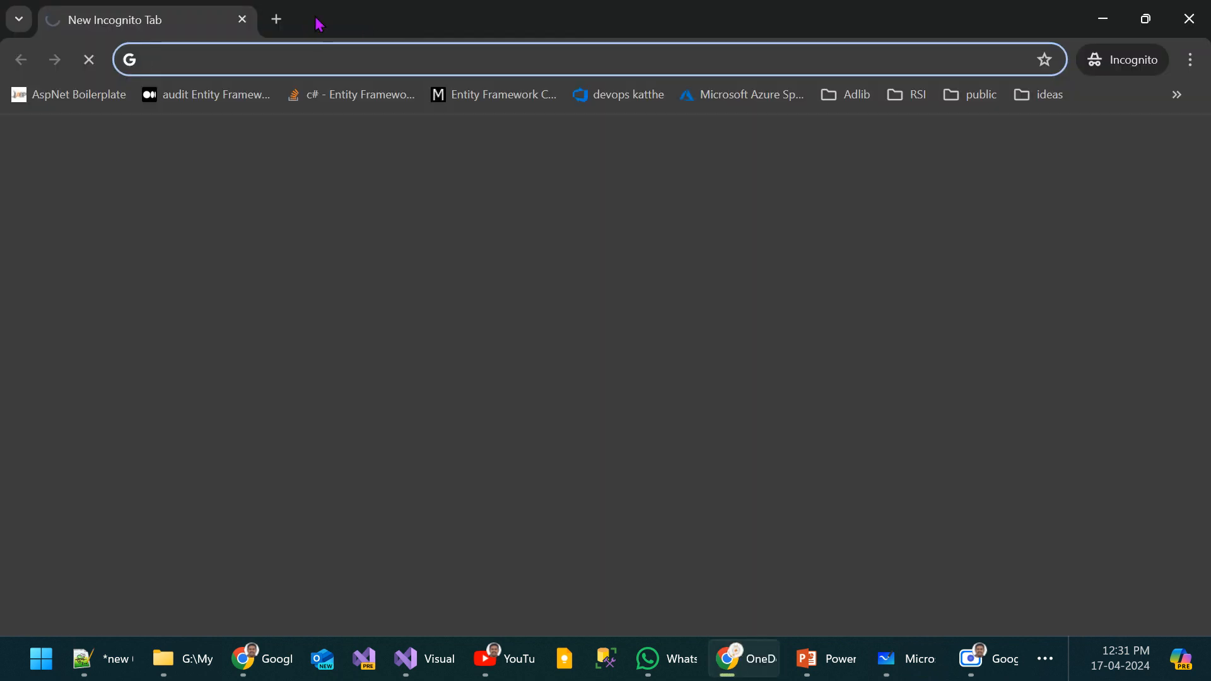
drag(316, 23, 862, 105)
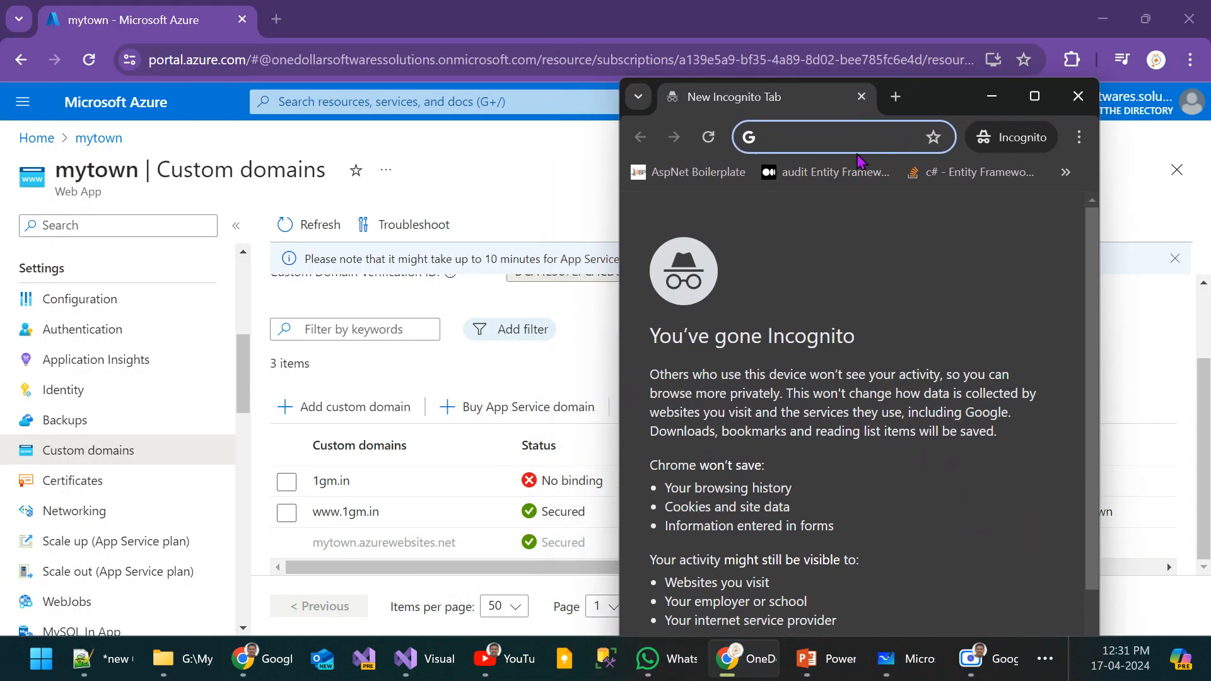
text(w)
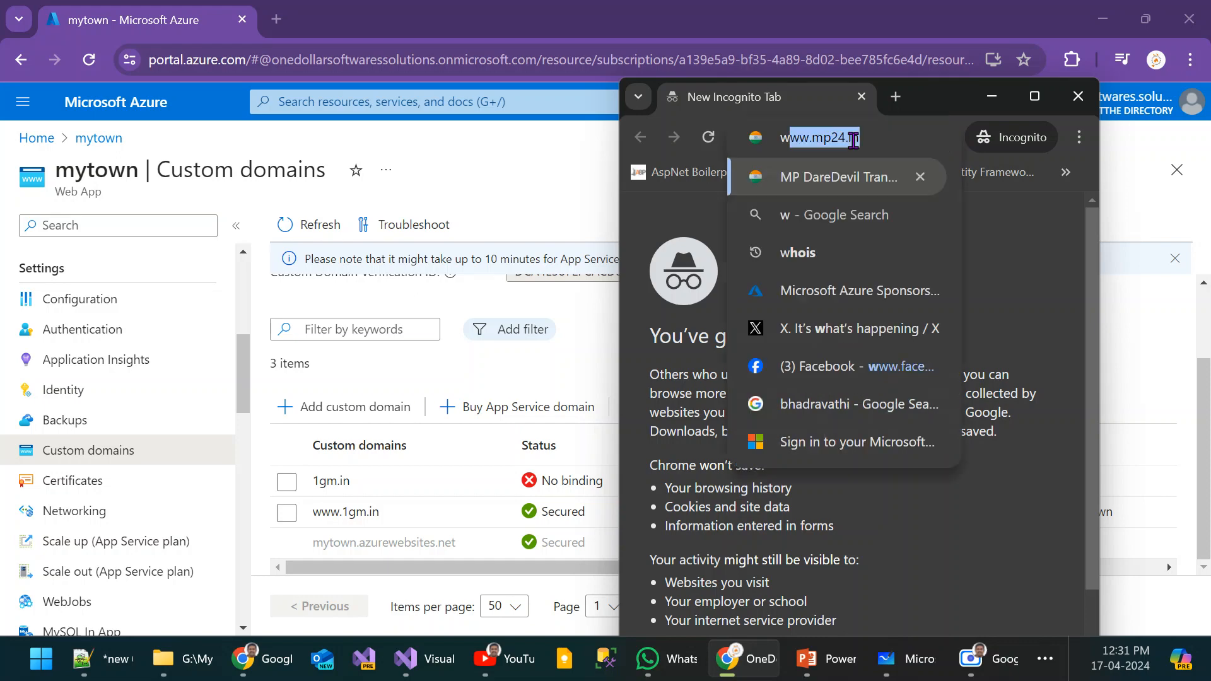
text(ww.1)
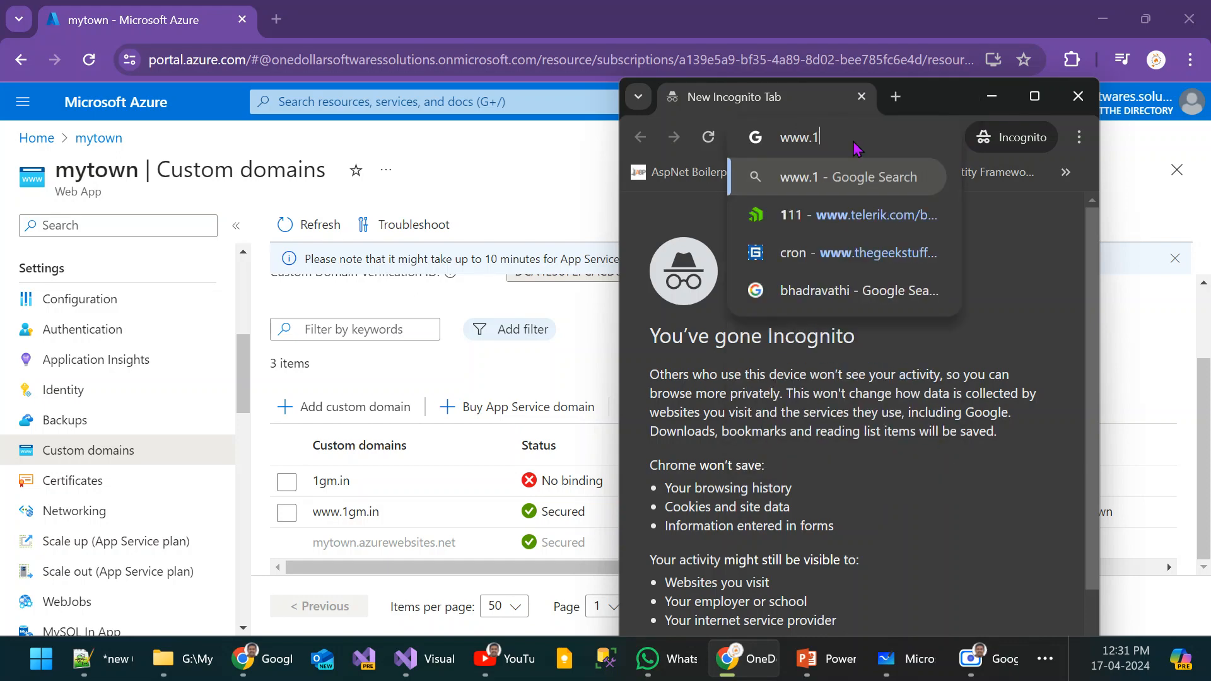
text(gm.in)
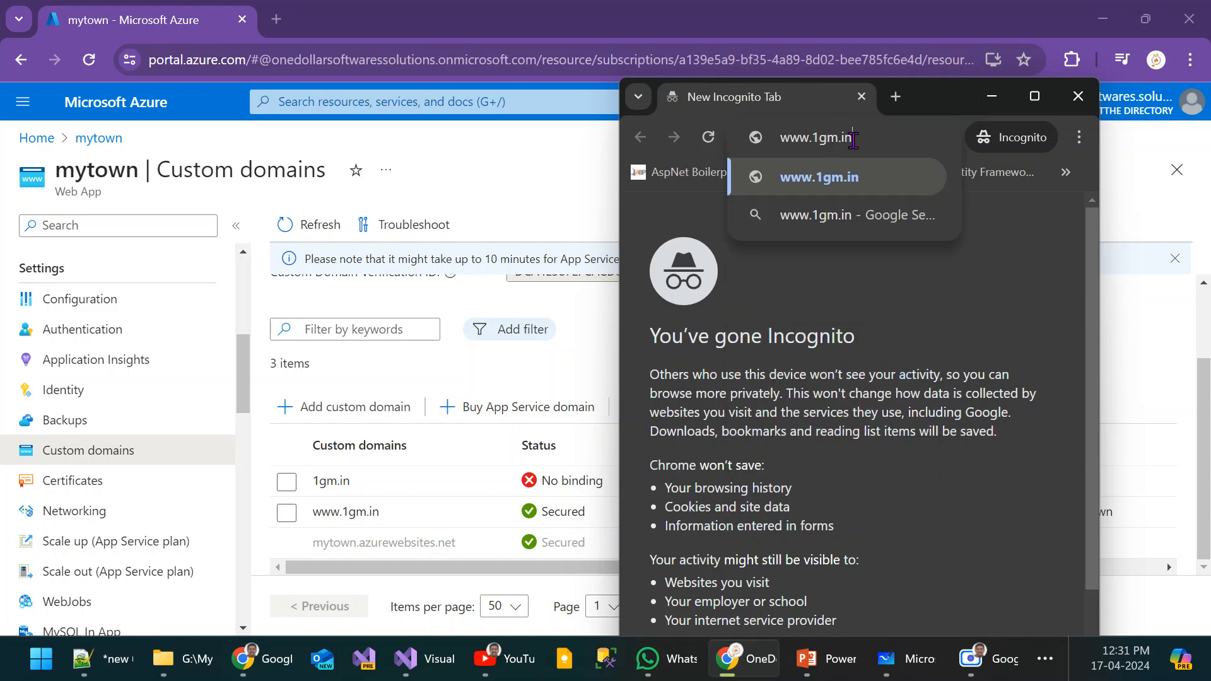
key(Return)
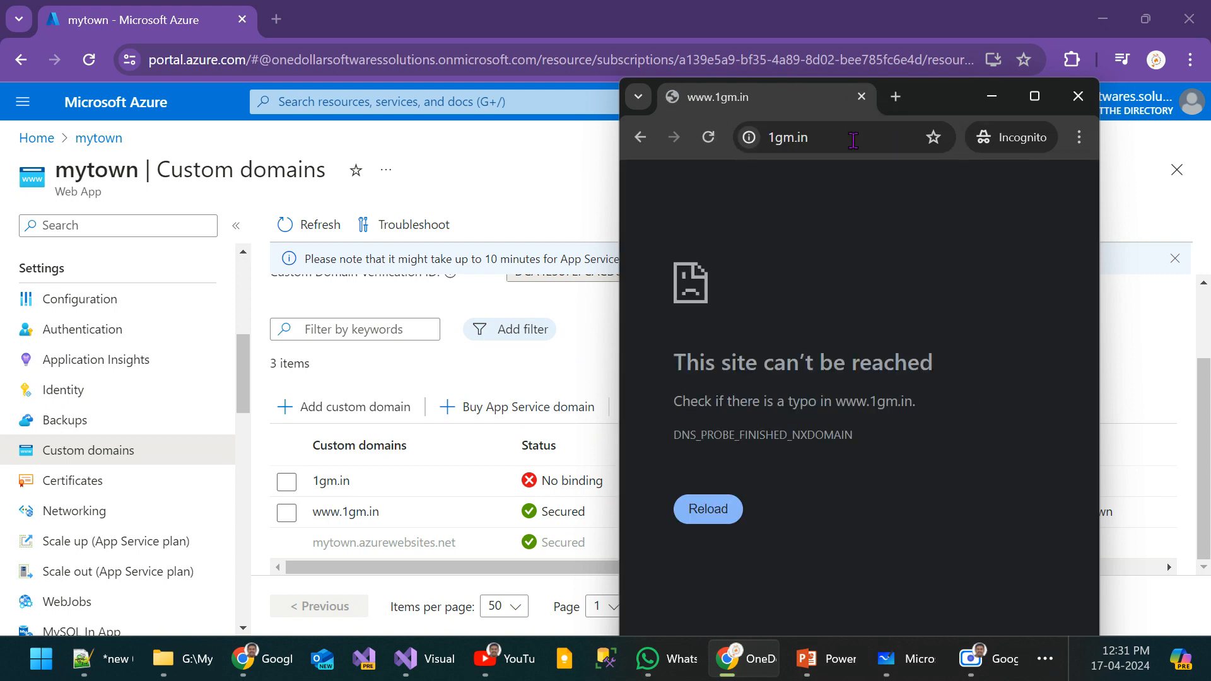
click(853, 140)
click(861, 139)
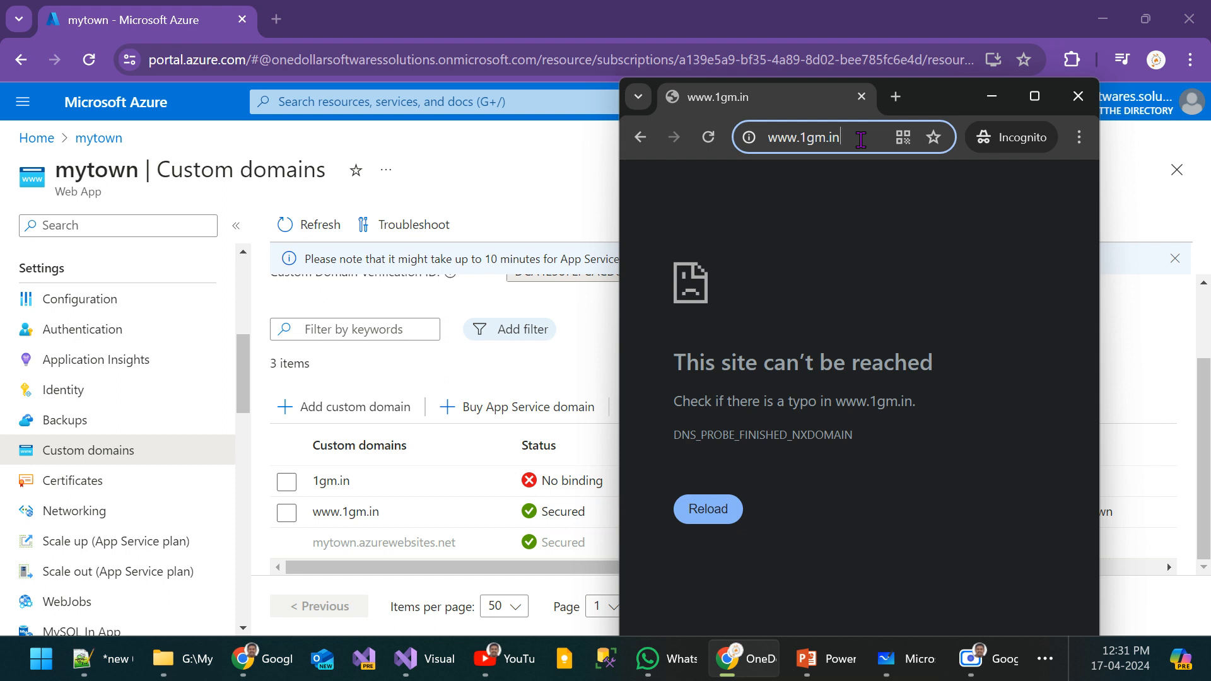
key(Return)
Step: Refresh the custom domains page in the Azure portal and read the notice about managed certificate issuance time
click(310, 226)
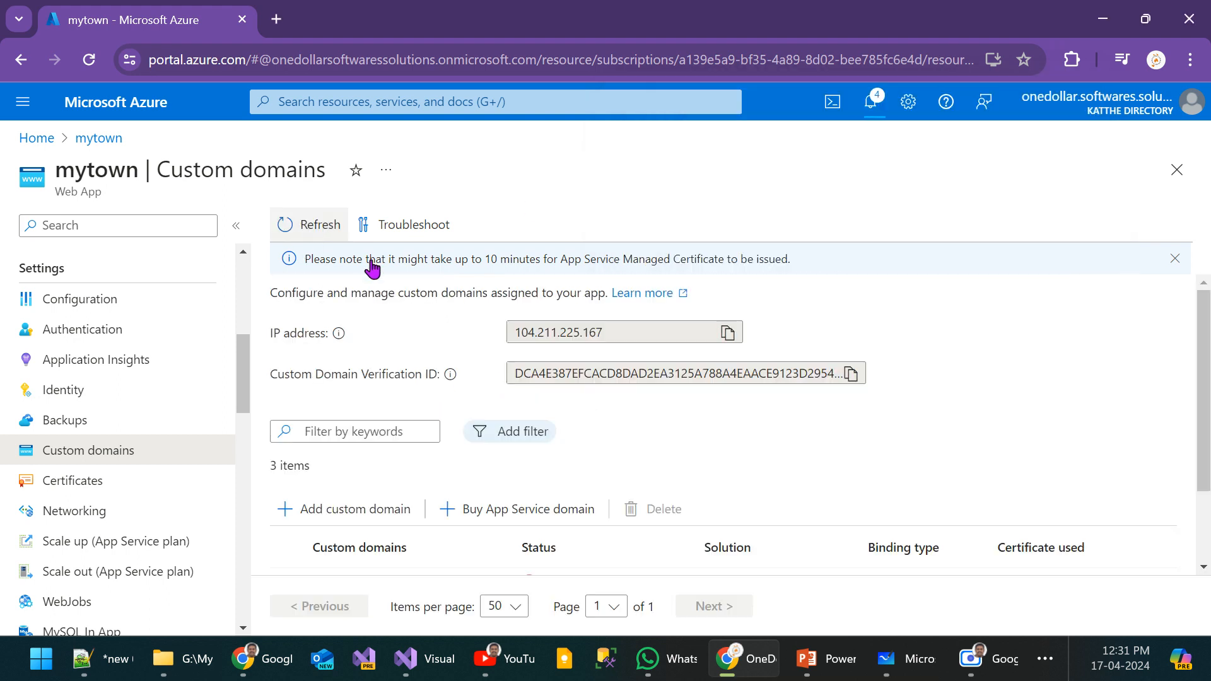
drag(311, 262, 762, 273)
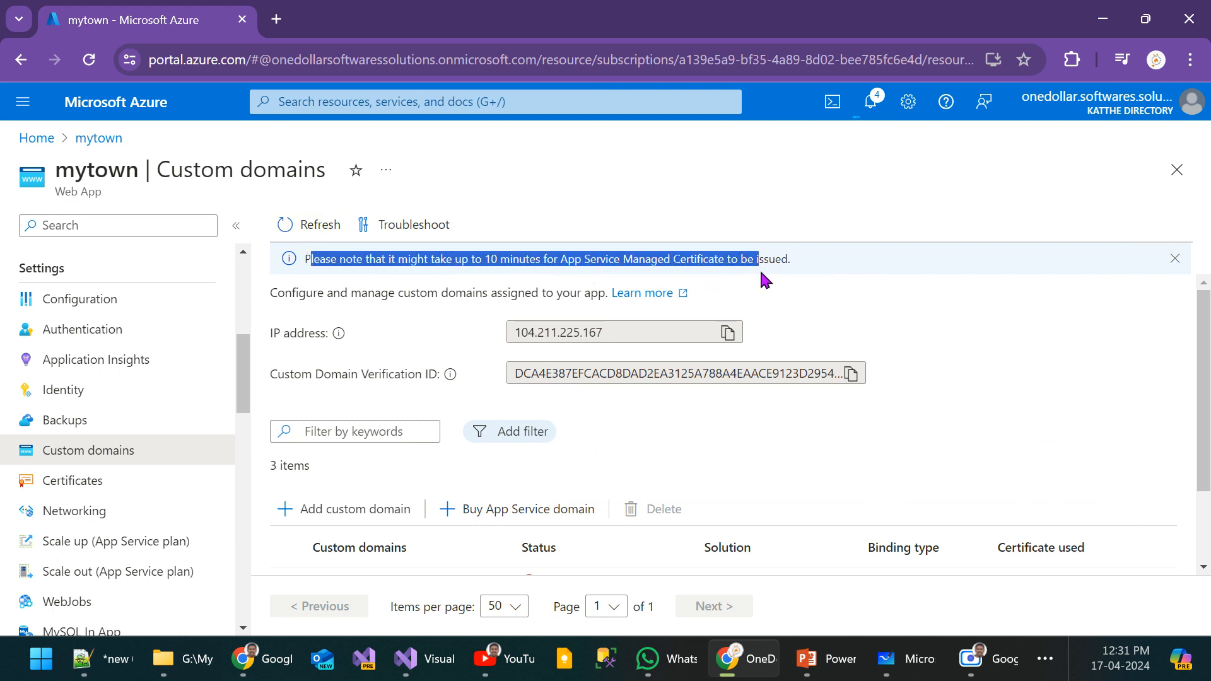
click(1015, 453)
scroll(1016, 457, down, 2)
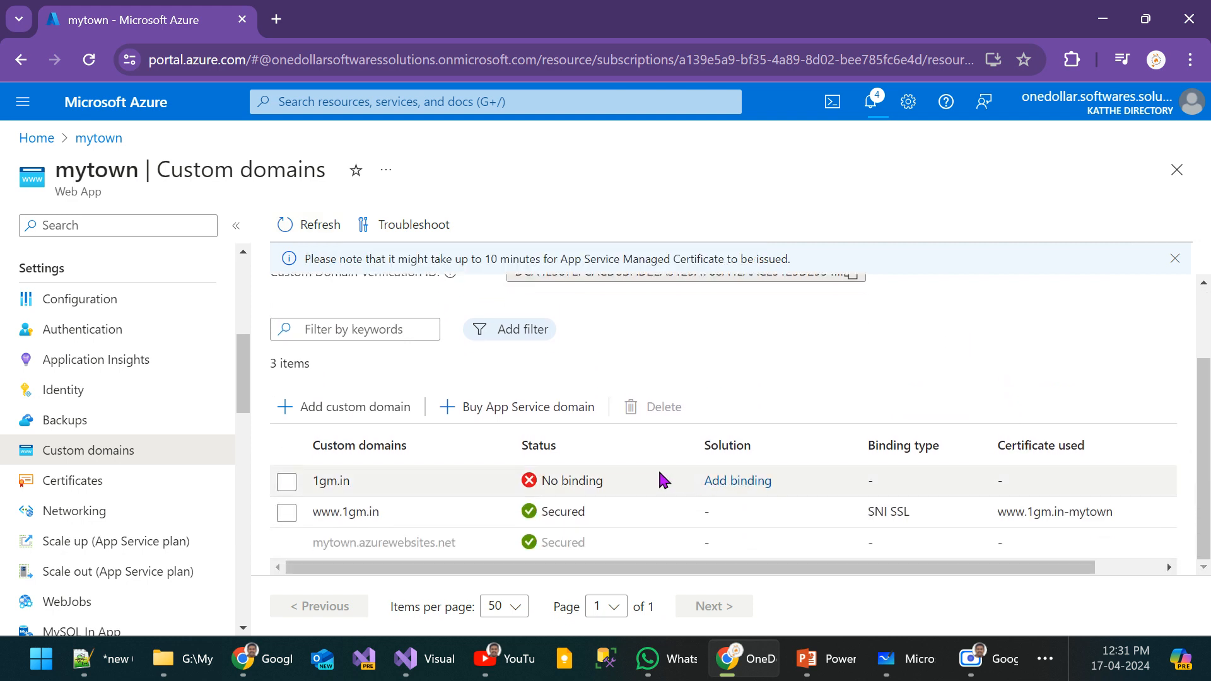
key(alt+Tab)
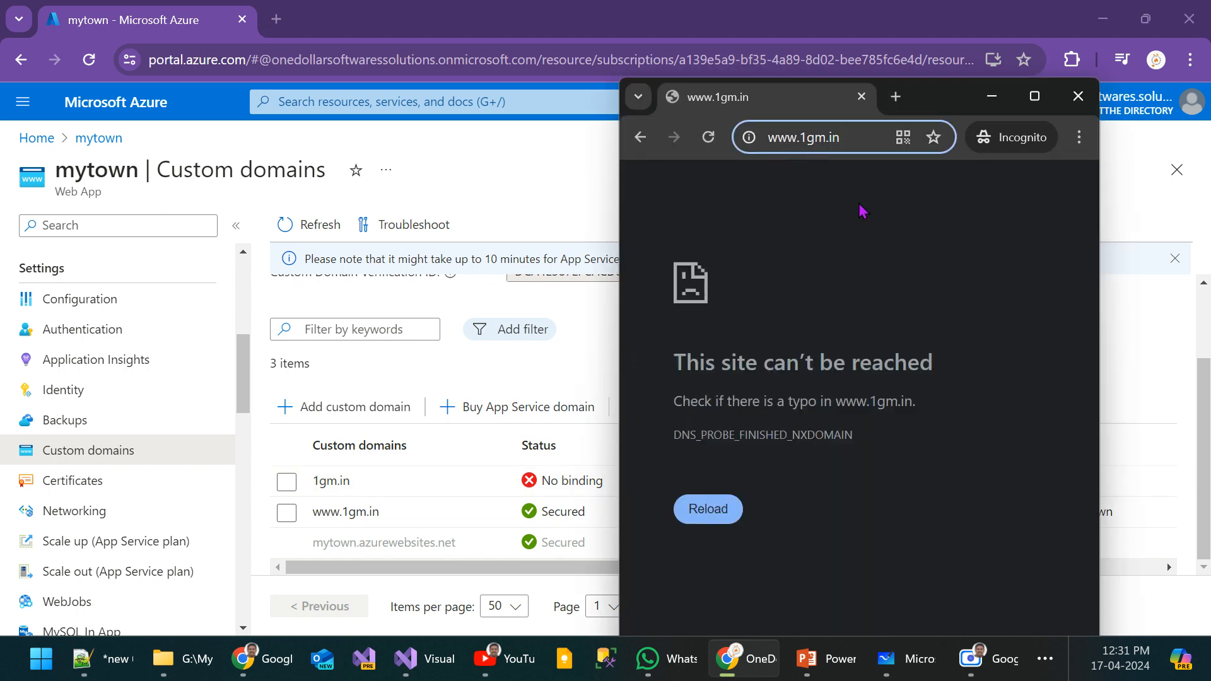
key(Return)
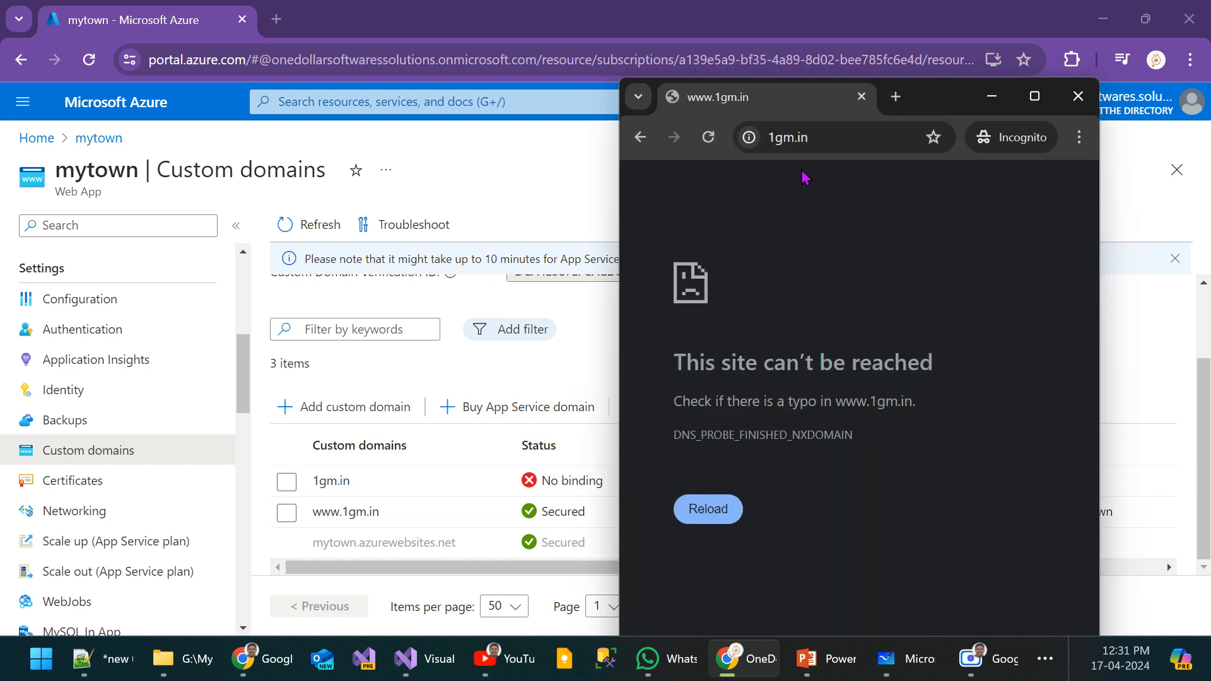
click(840, 139)
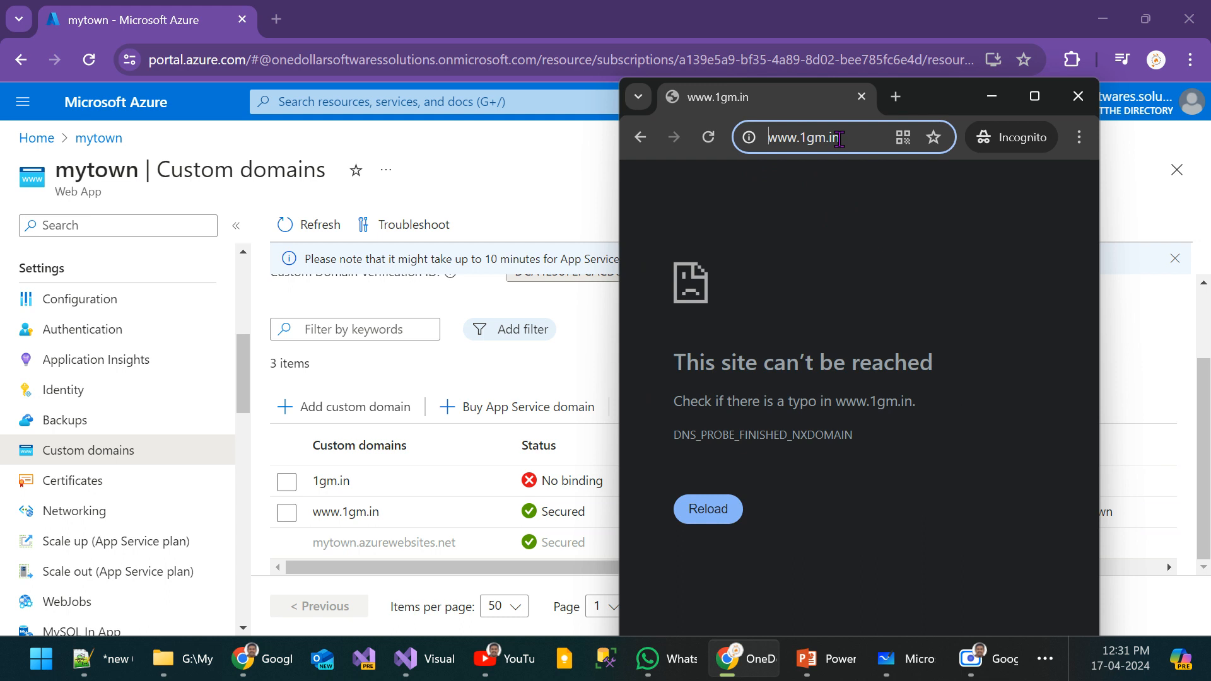
text(htt)
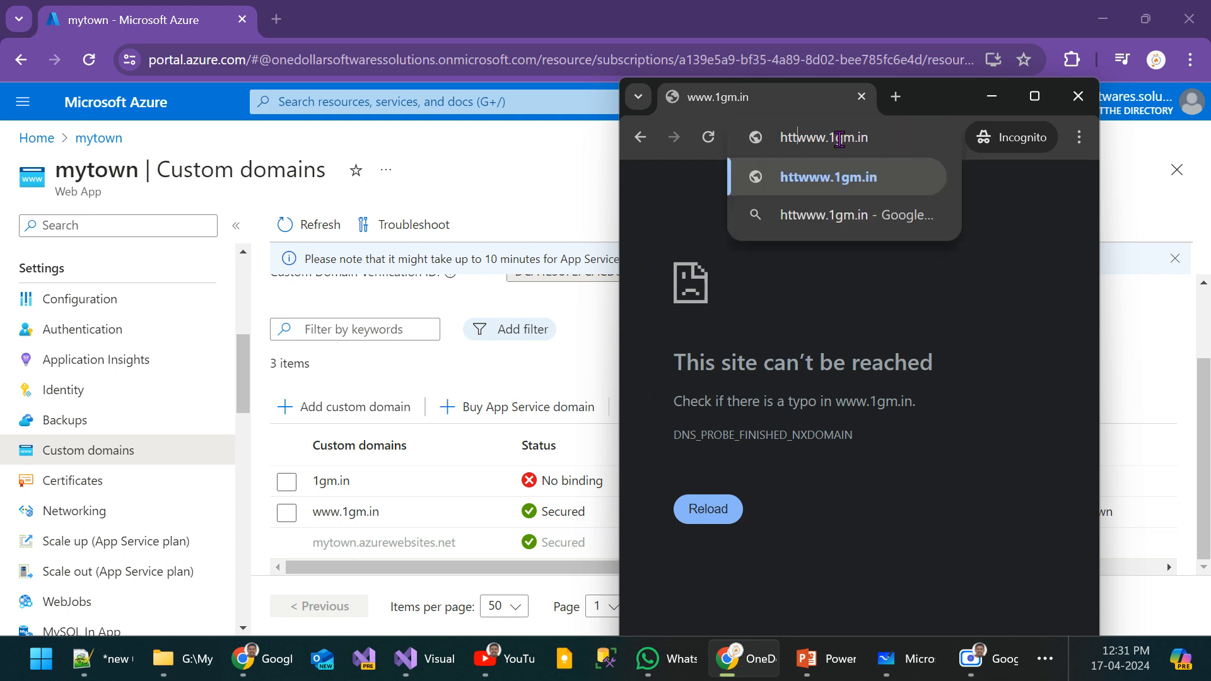
text(ps://)
key(Delete)
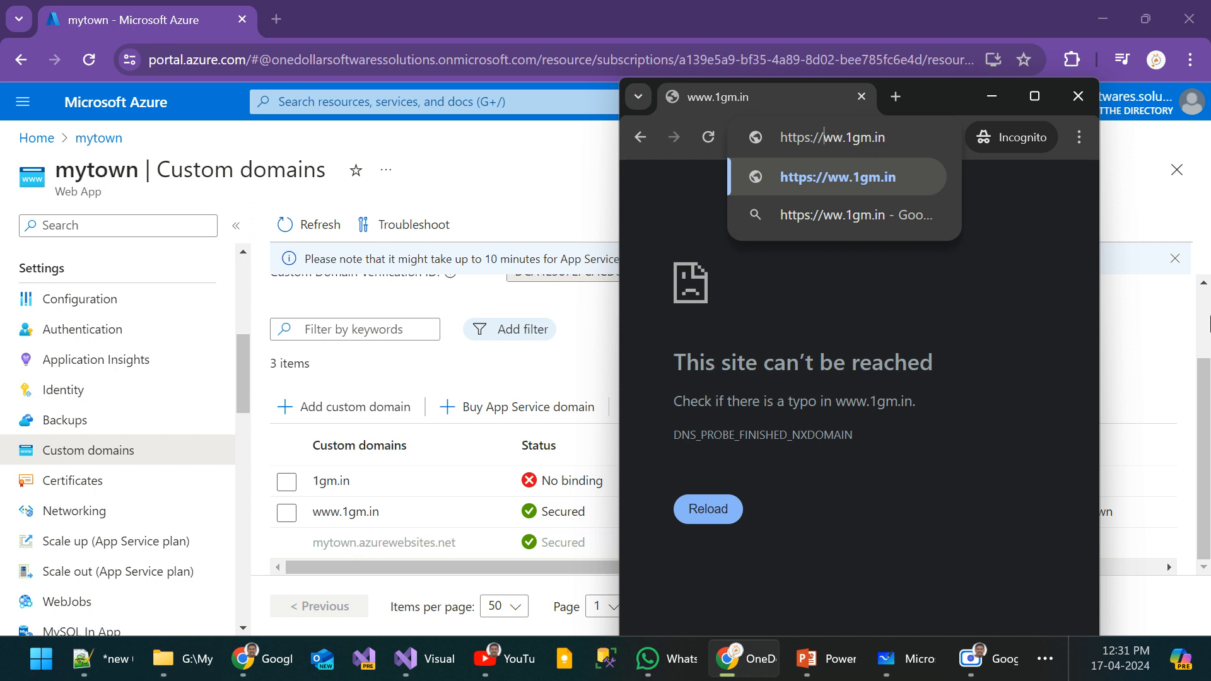
text(w)
key(Return)
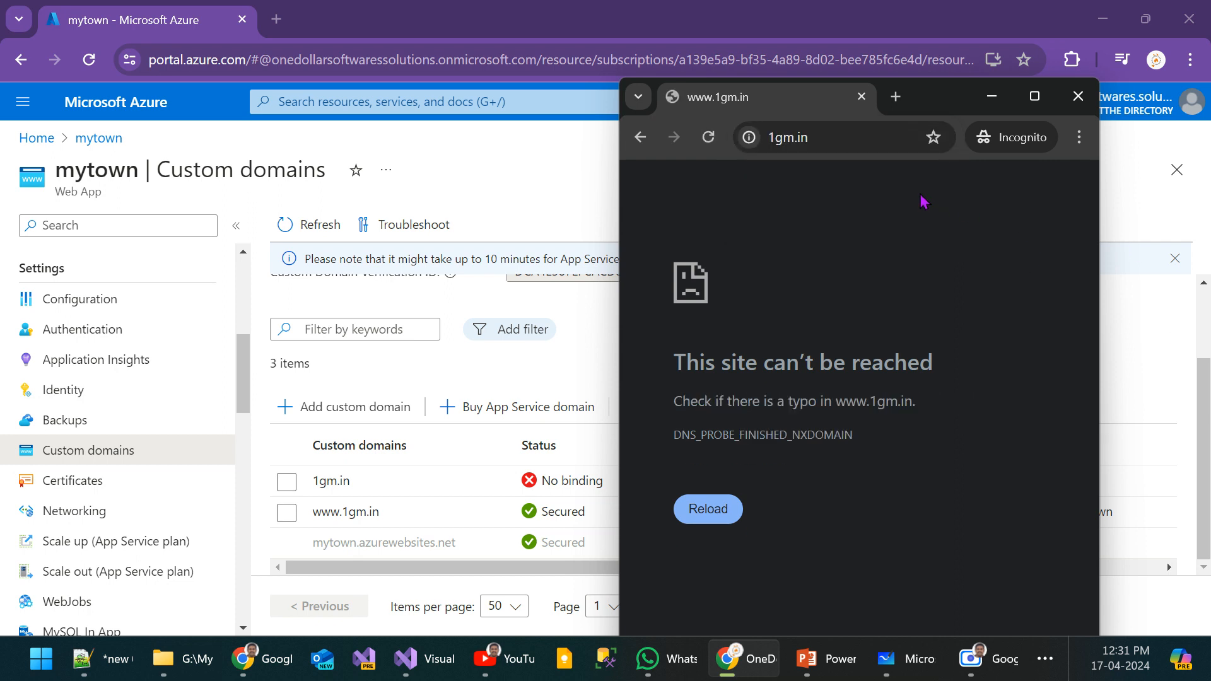
double_click(851, 137)
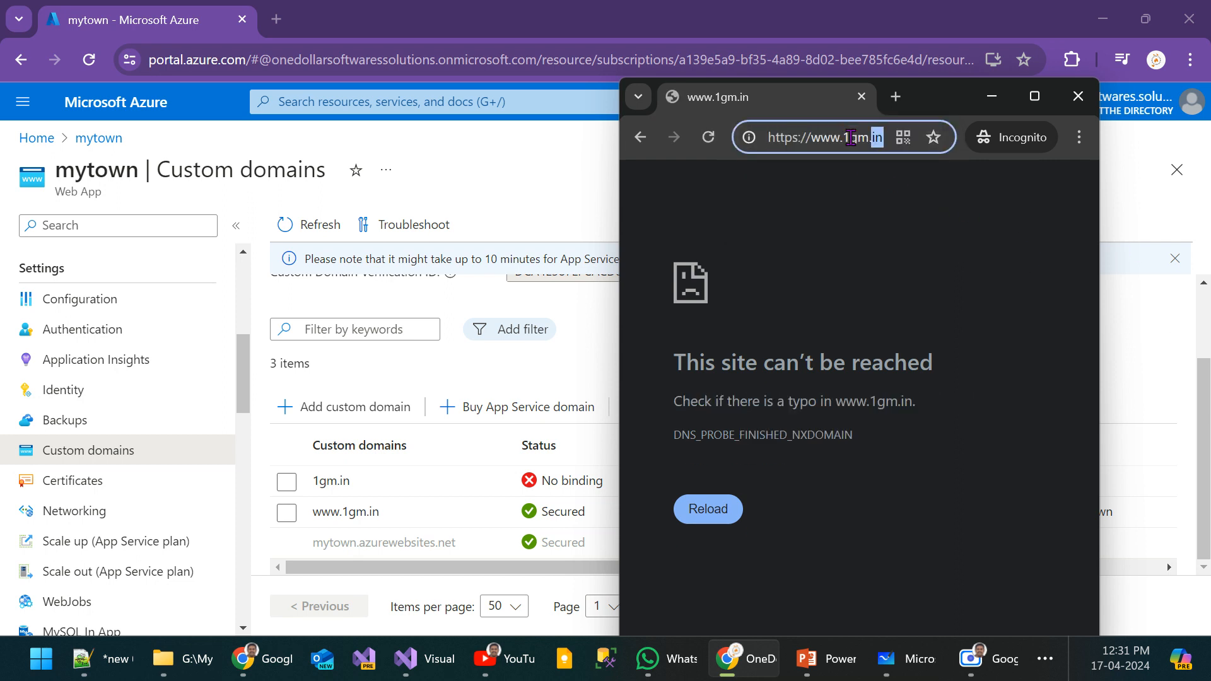
key(ctrl+shift+Right)
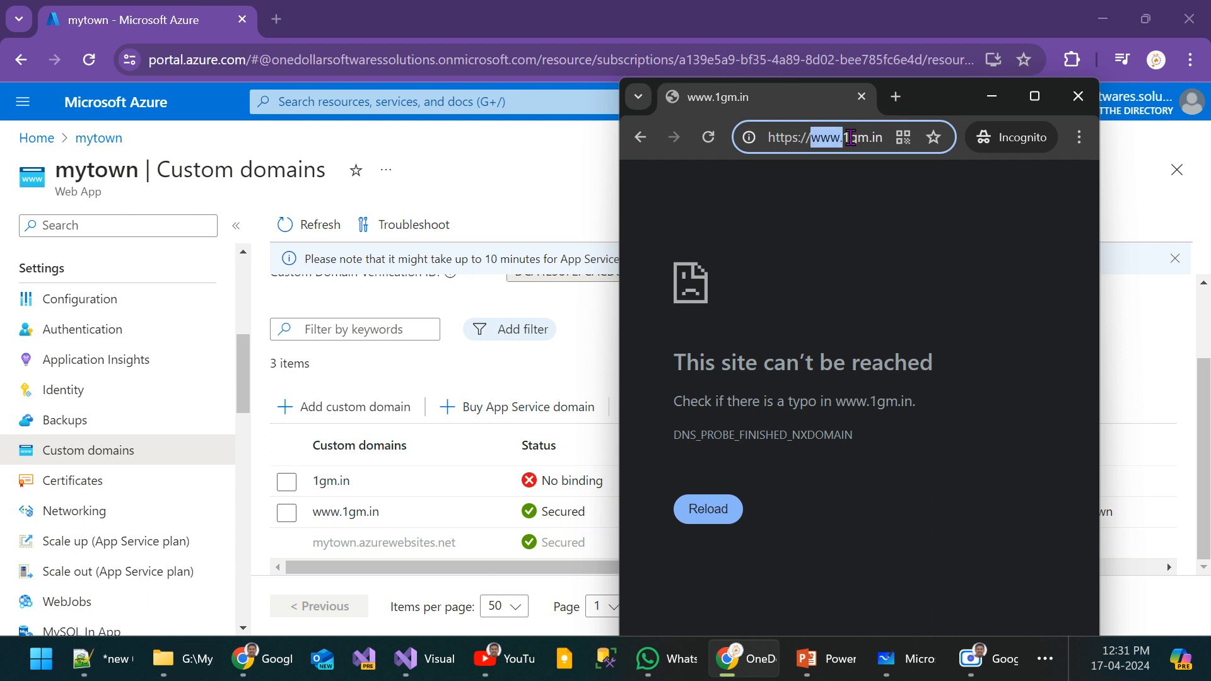
key(BackSpace)
key(Return)
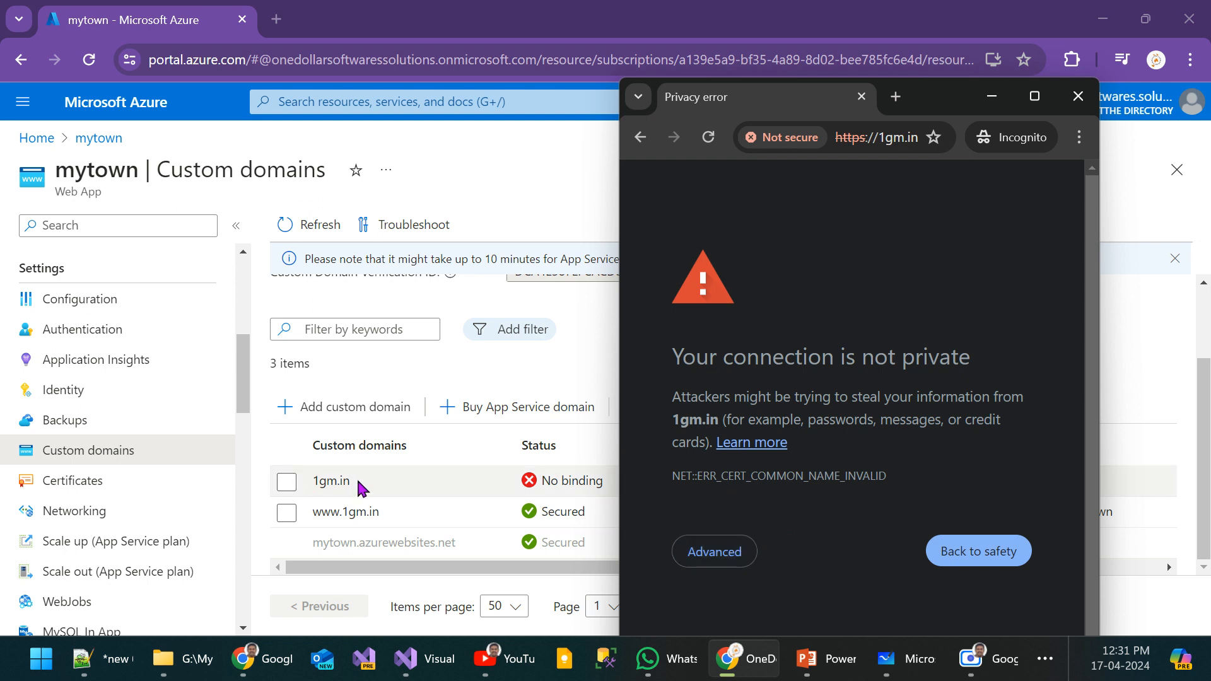
click(296, 239)
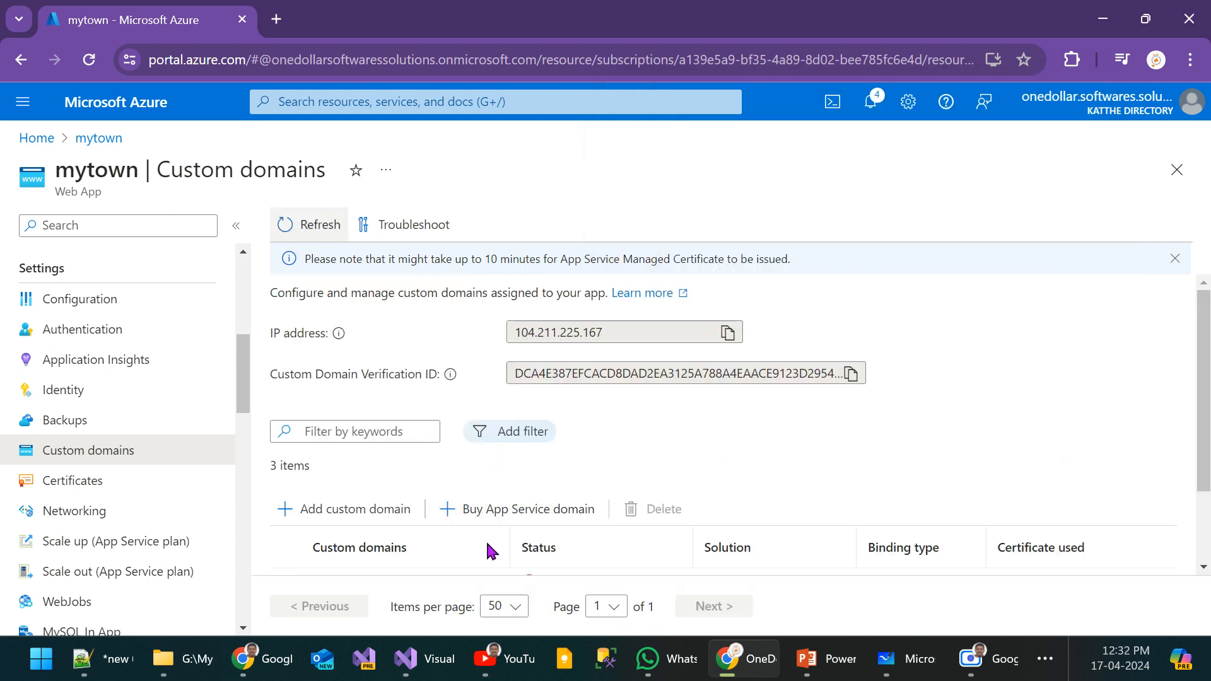
scroll(677, 536, down, 3)
key(alt+Tab)
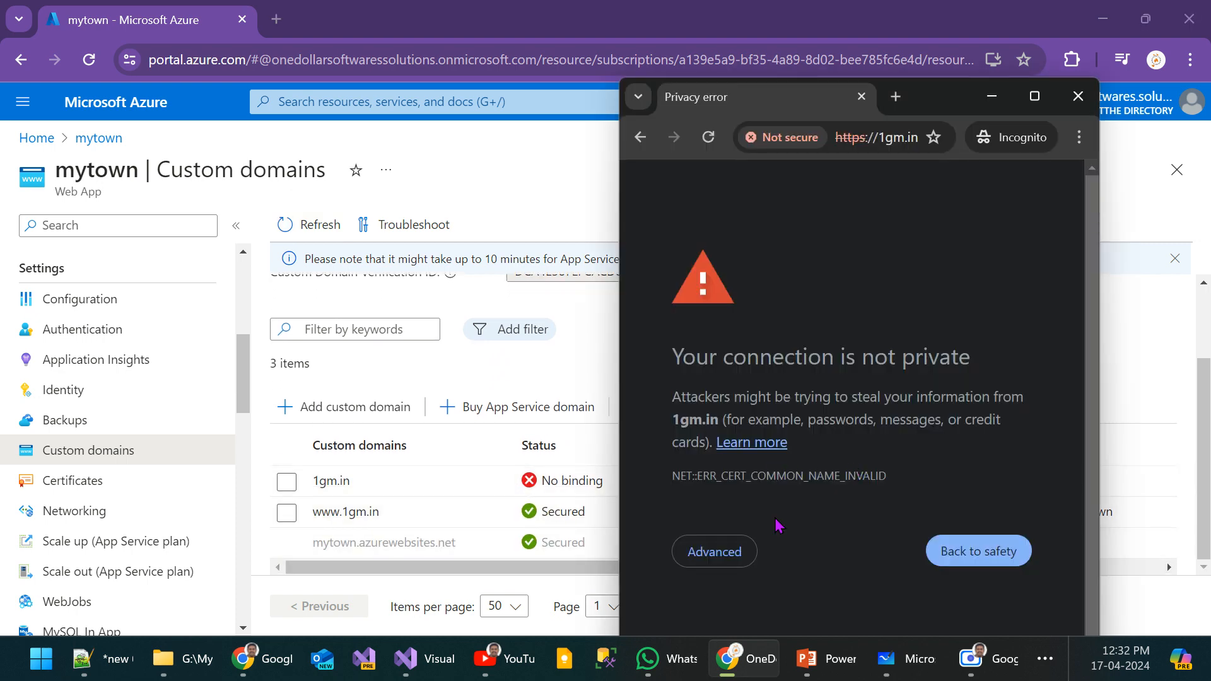
click(721, 556)
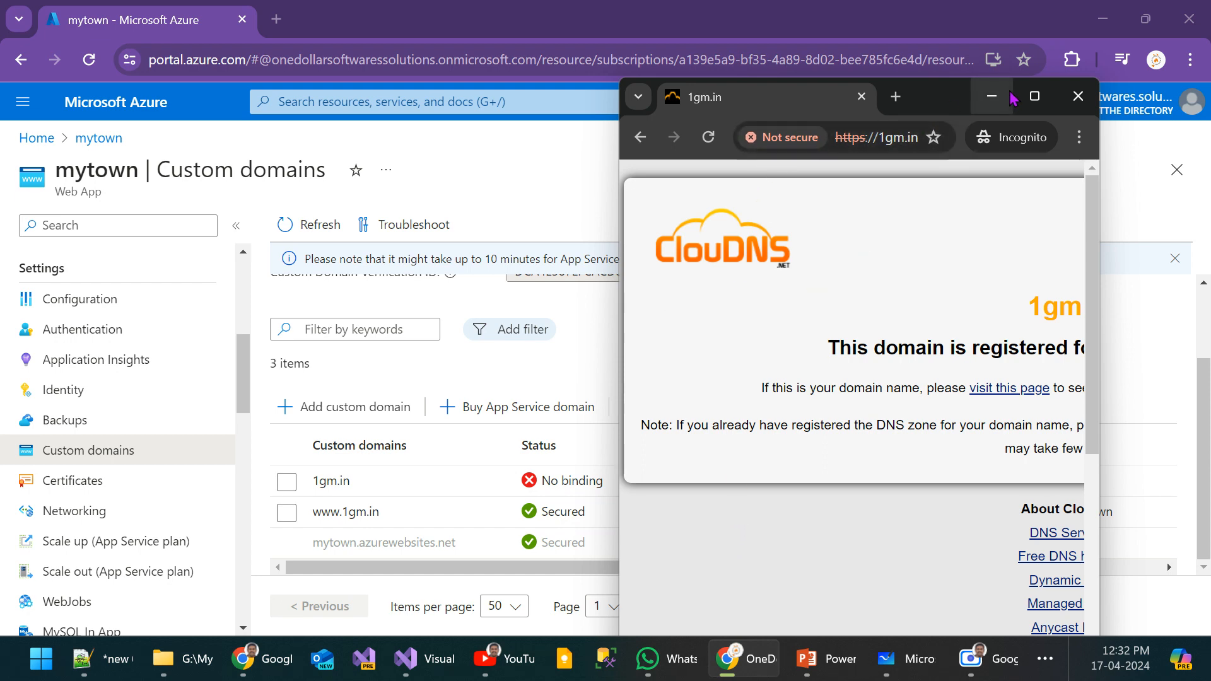
click(1024, 107)
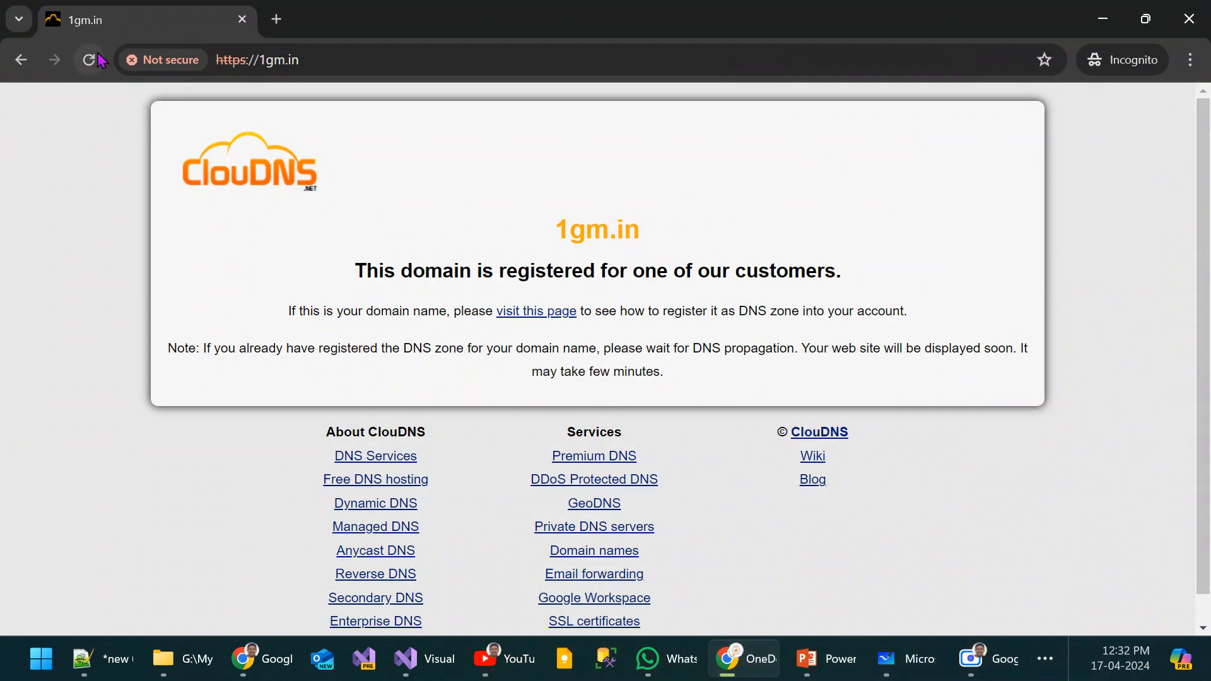
click(93, 61)
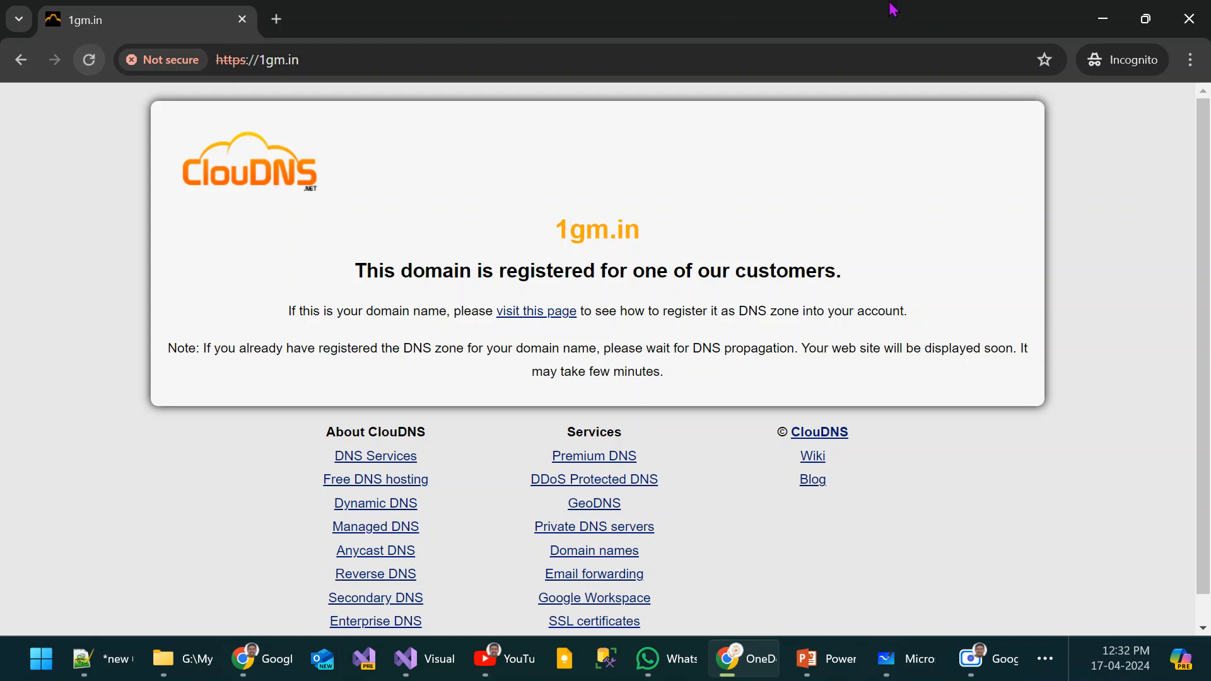
Step: Minimize the Incognito window and refresh mytown's custom domain list to examine the status of 1gm.in
click(1103, 18)
click(323, 227)
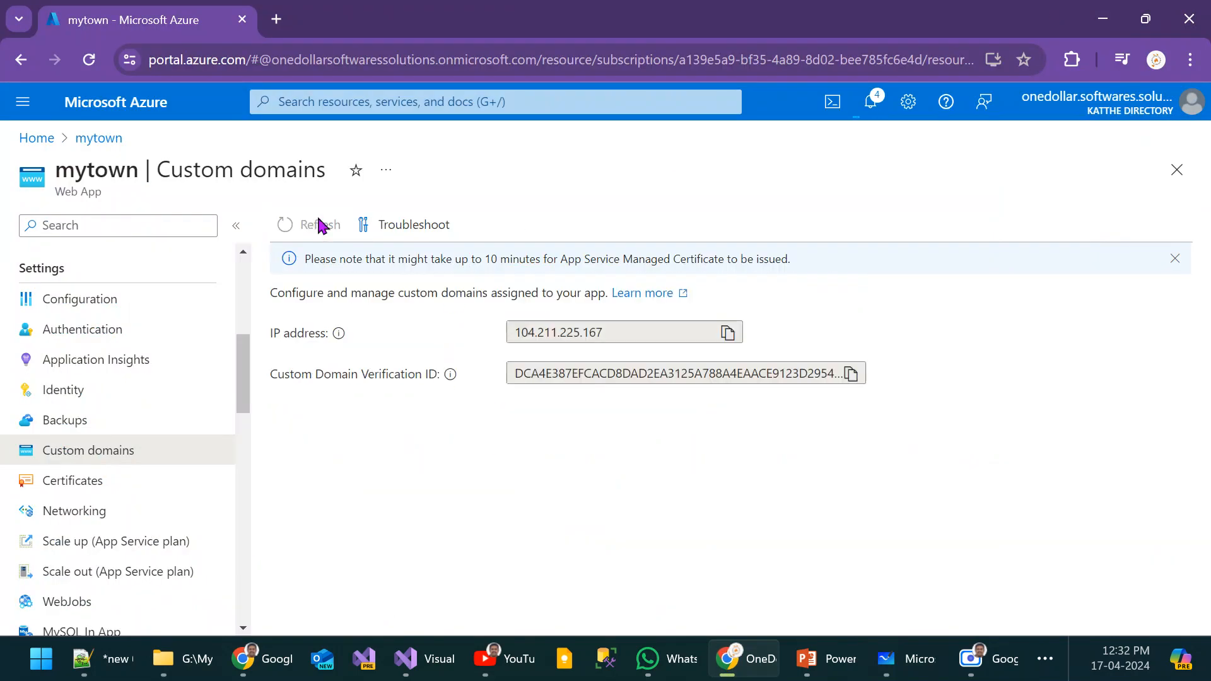
scroll(599, 505, down, 2)
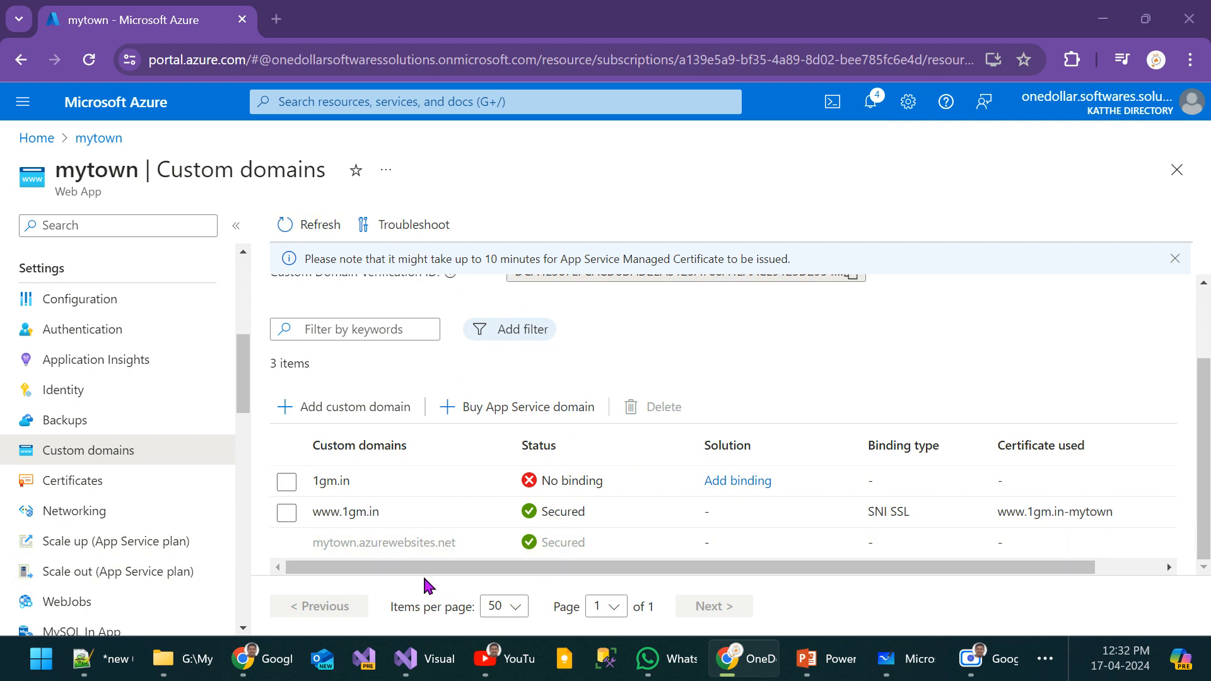
Step: Switch to the W3infotech domain page and review the A records of 1gm.in
key(alt+Tab)
scroll(589, 303, up, 6)
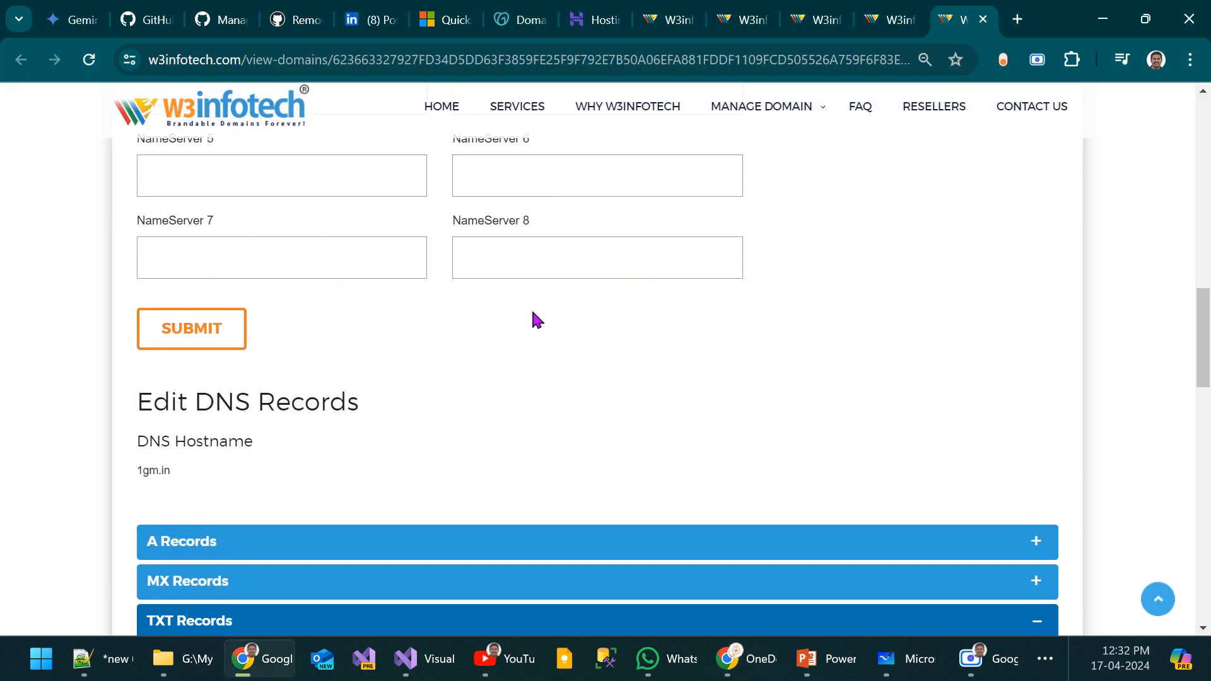
scroll(533, 313, down, 2)
click(265, 470)
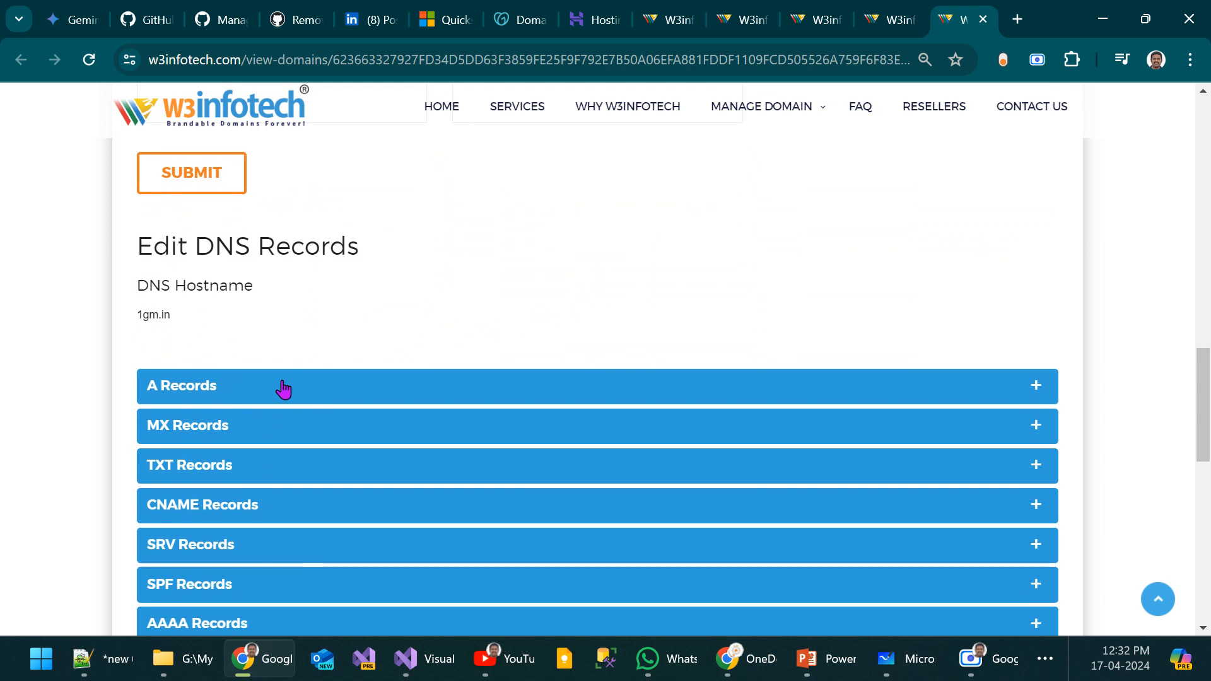
click(283, 390)
scroll(282, 382, down, 4)
scroll(281, 382, up, 2)
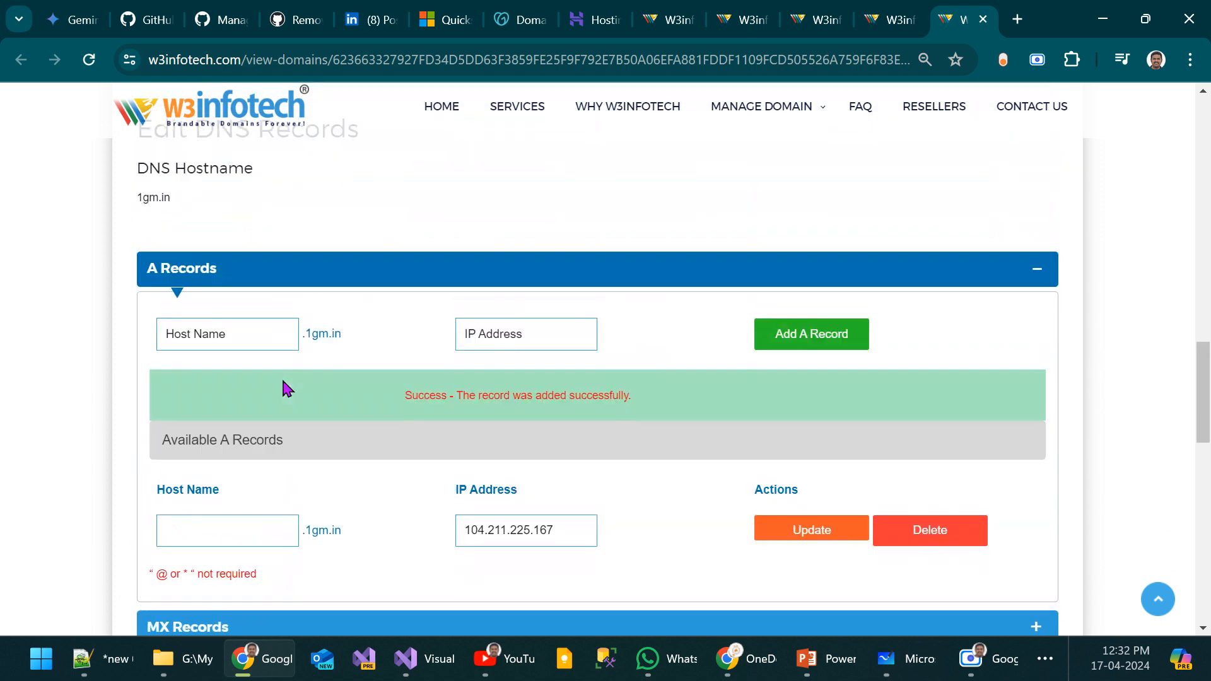
scroll(300, 417, up, 2)
click(328, 432)
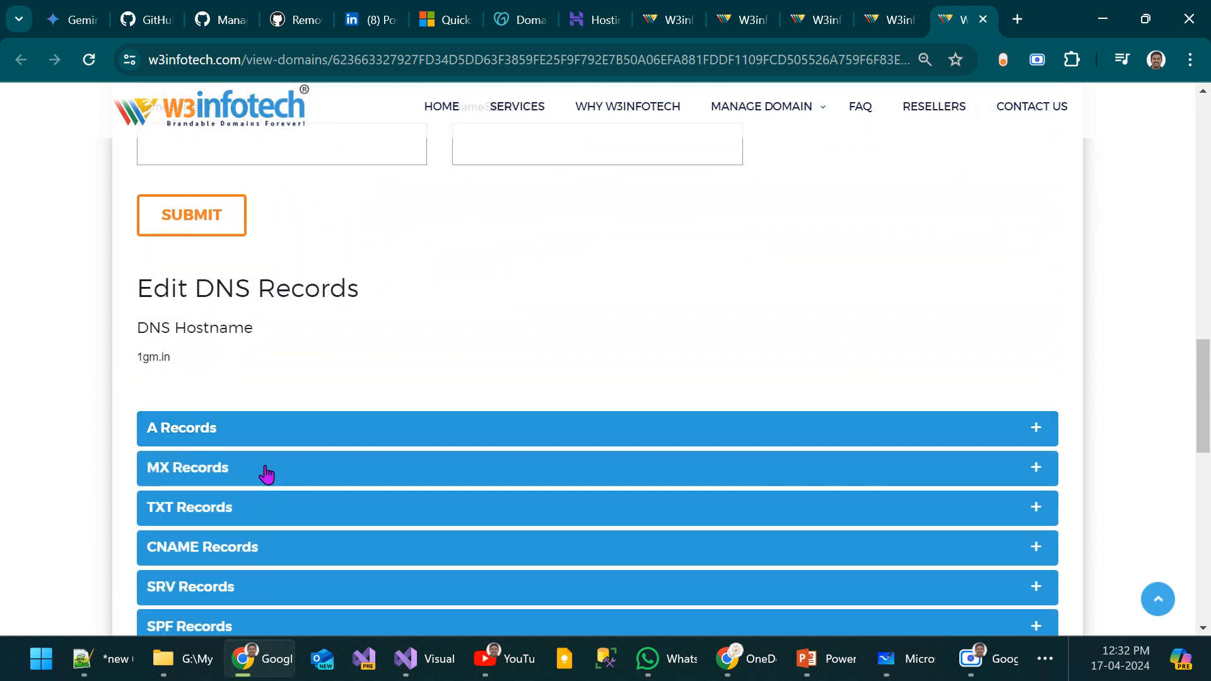
Step: Review the MX, TXT, CNAME, SRV, SPF, AAAA and SOA records of 1gm.in
click(266, 475)
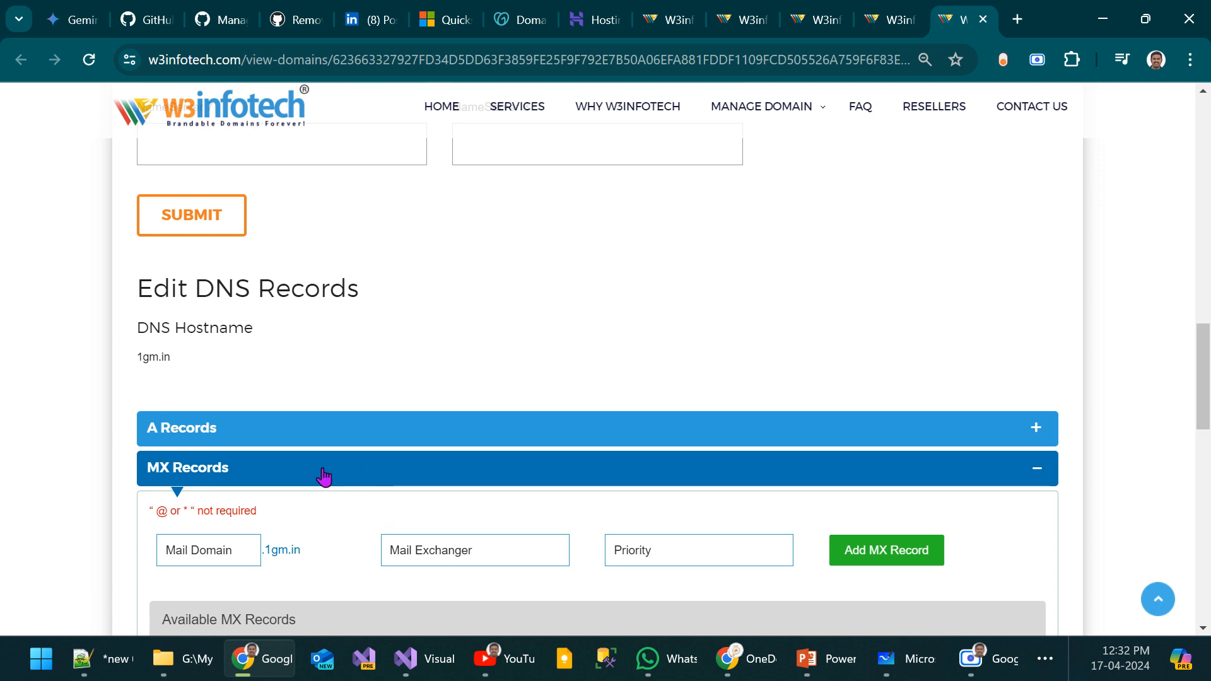
scroll(321, 476, down, 4)
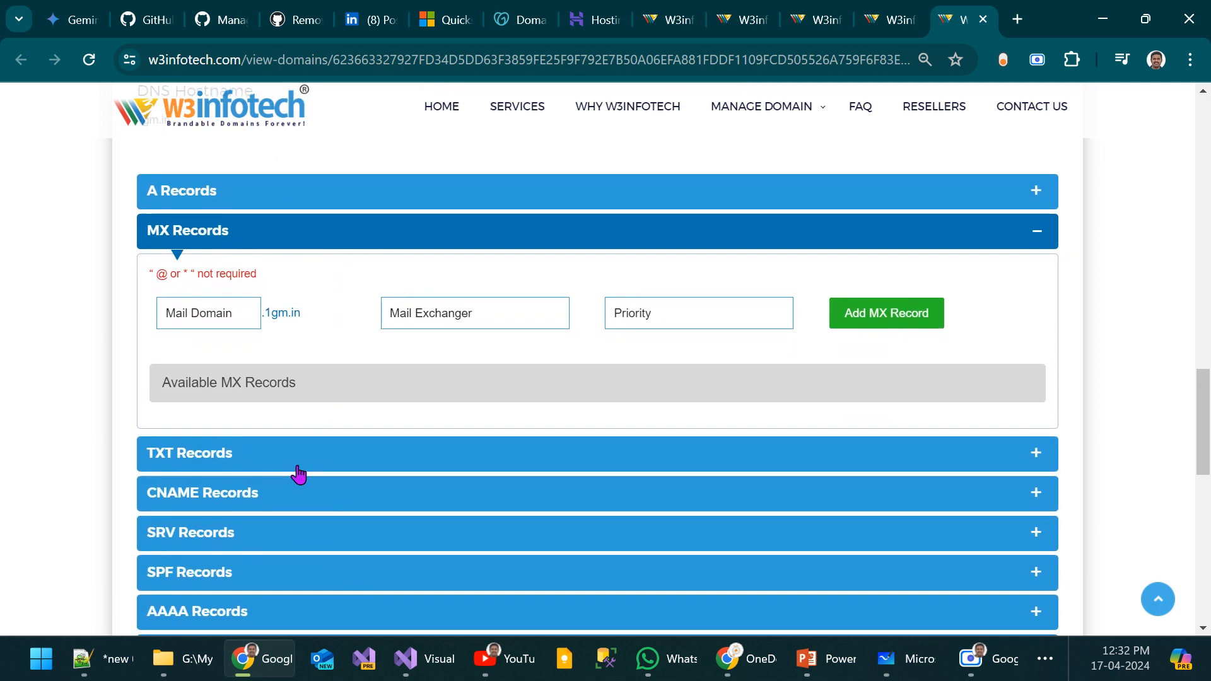
click(297, 467)
scroll(411, 419, down, 6)
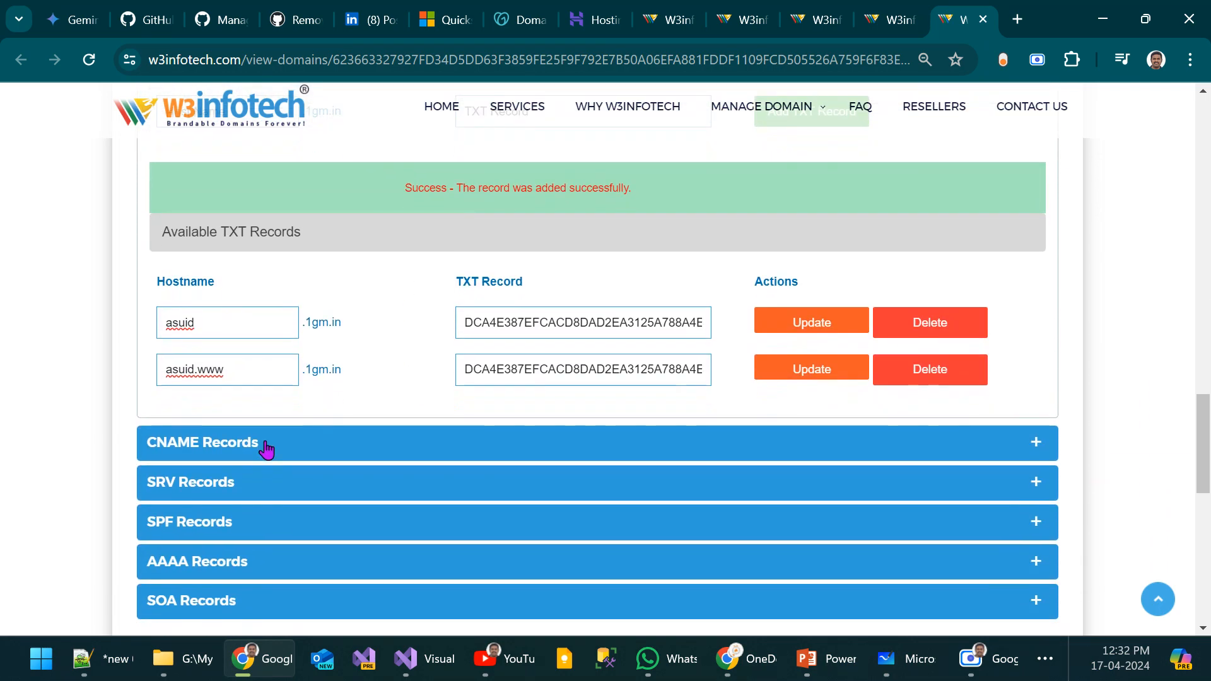
click(265, 449)
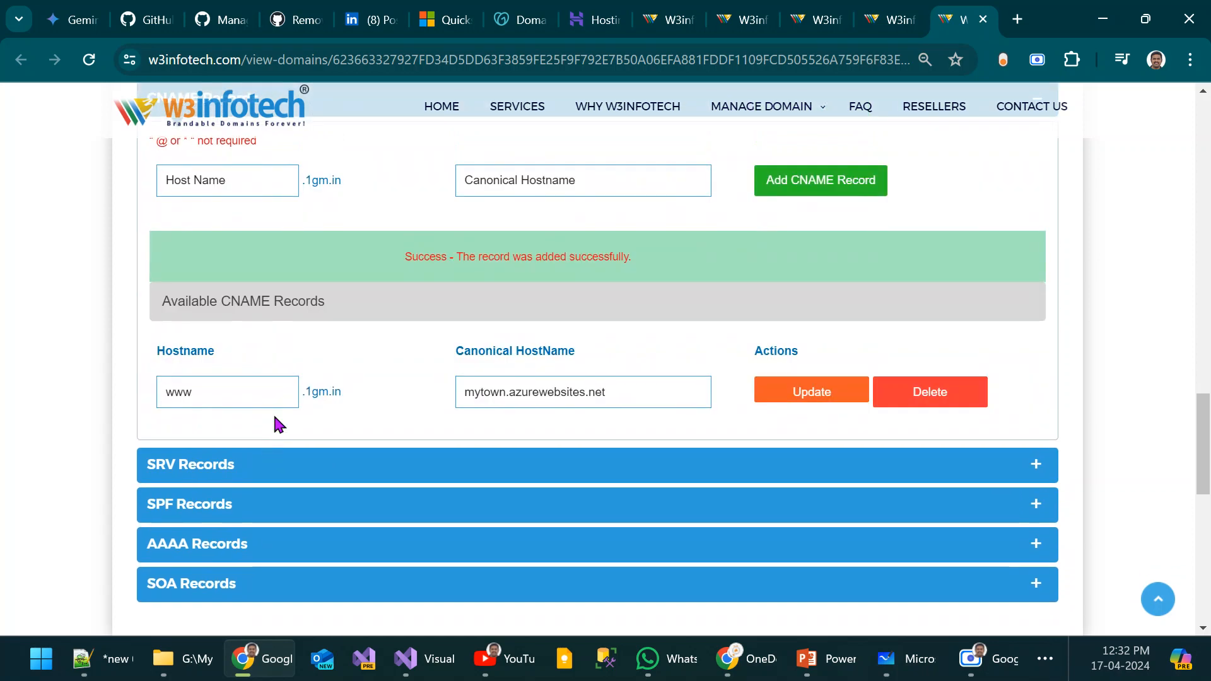
click(281, 463)
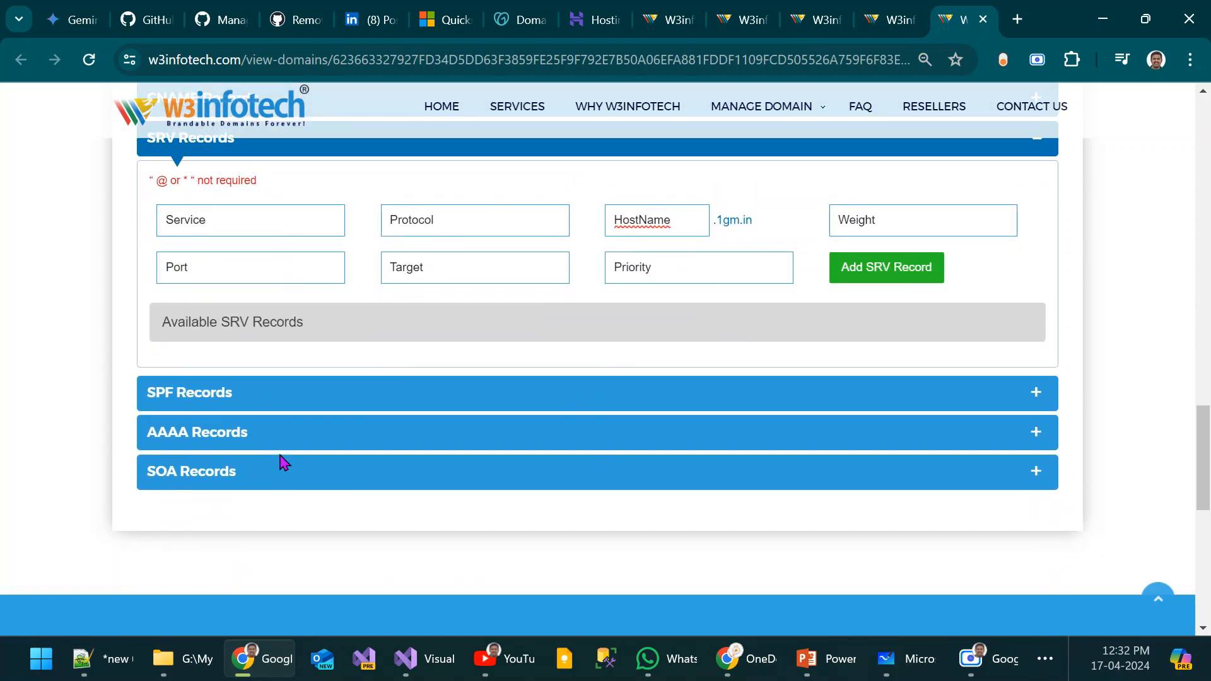
click(319, 391)
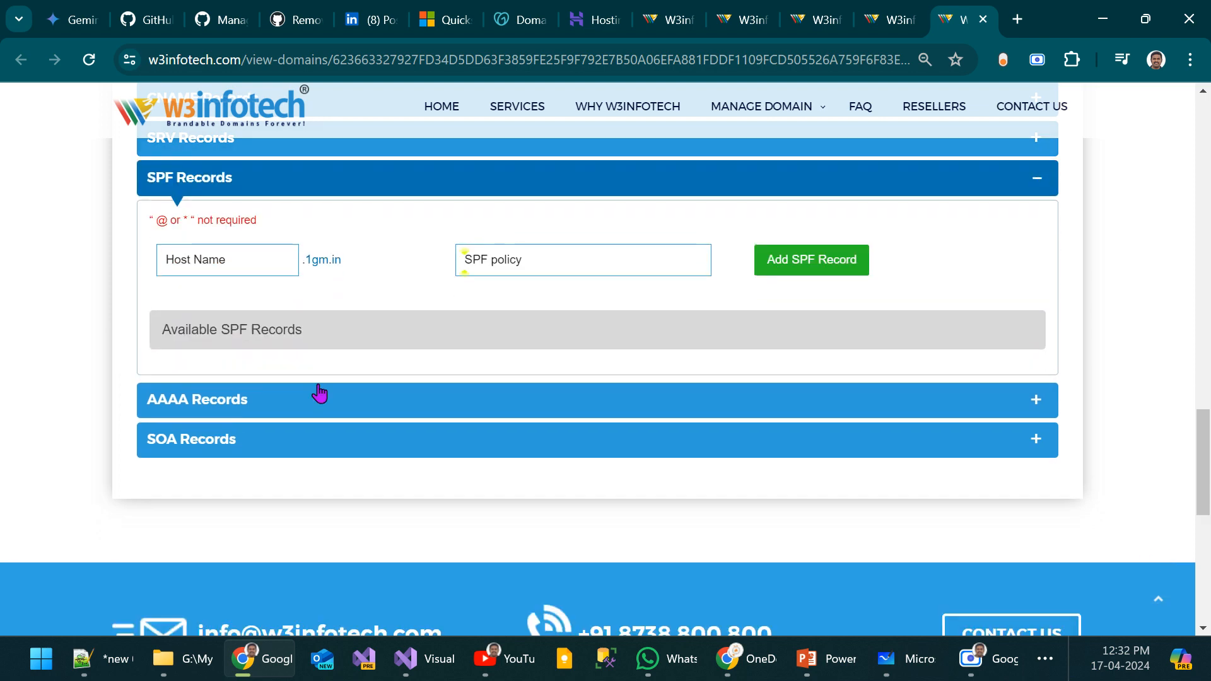
click(246, 403)
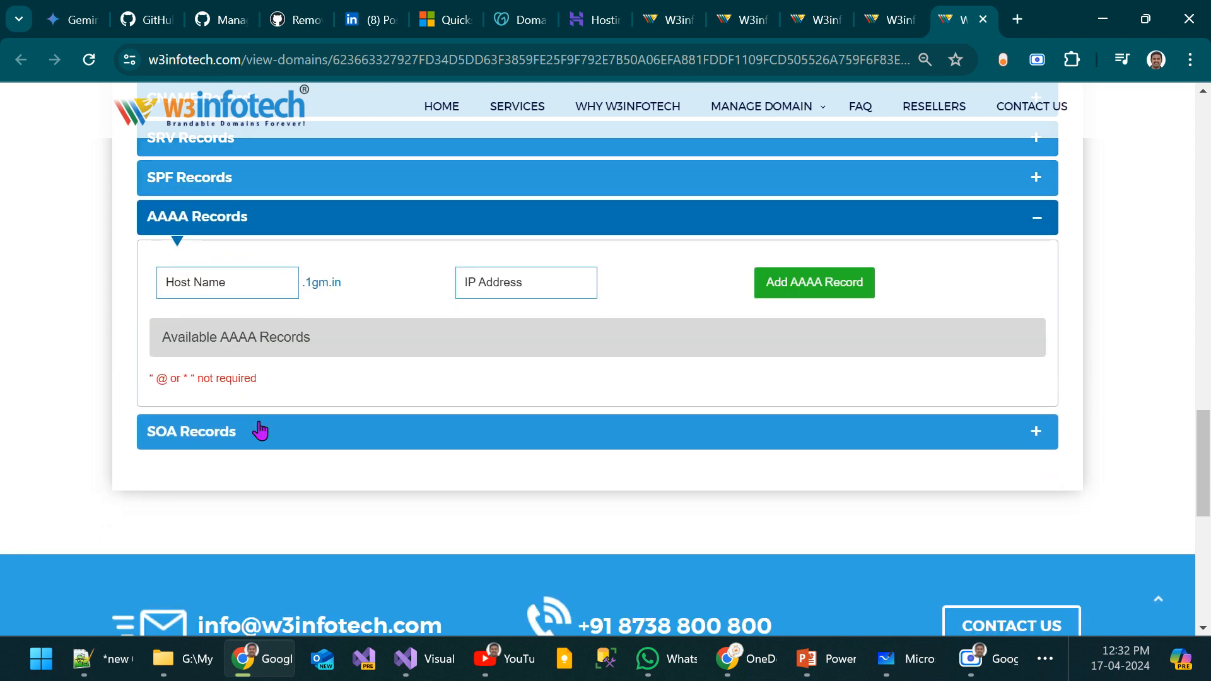
click(260, 431)
Step: Open the forwarding settings of 1gm.in and check them for remaining forwarding entries
scroll(259, 433, up, 7)
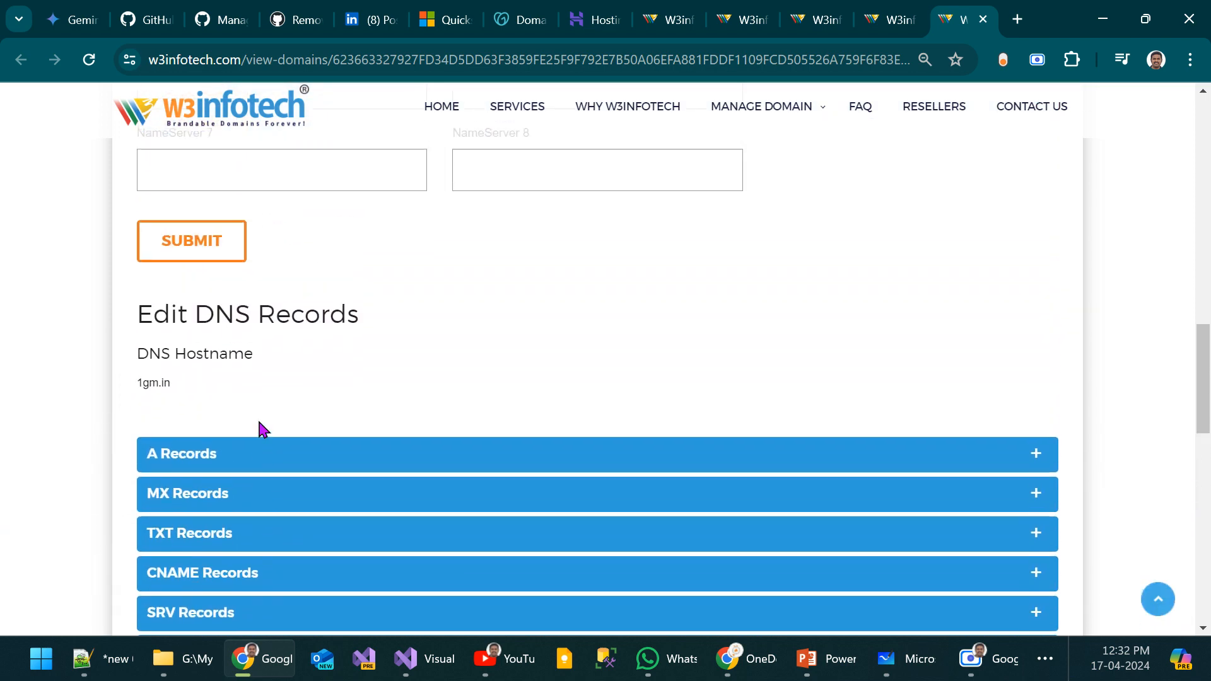
scroll(259, 425, up, 12)
scroll(528, 402, down, 2)
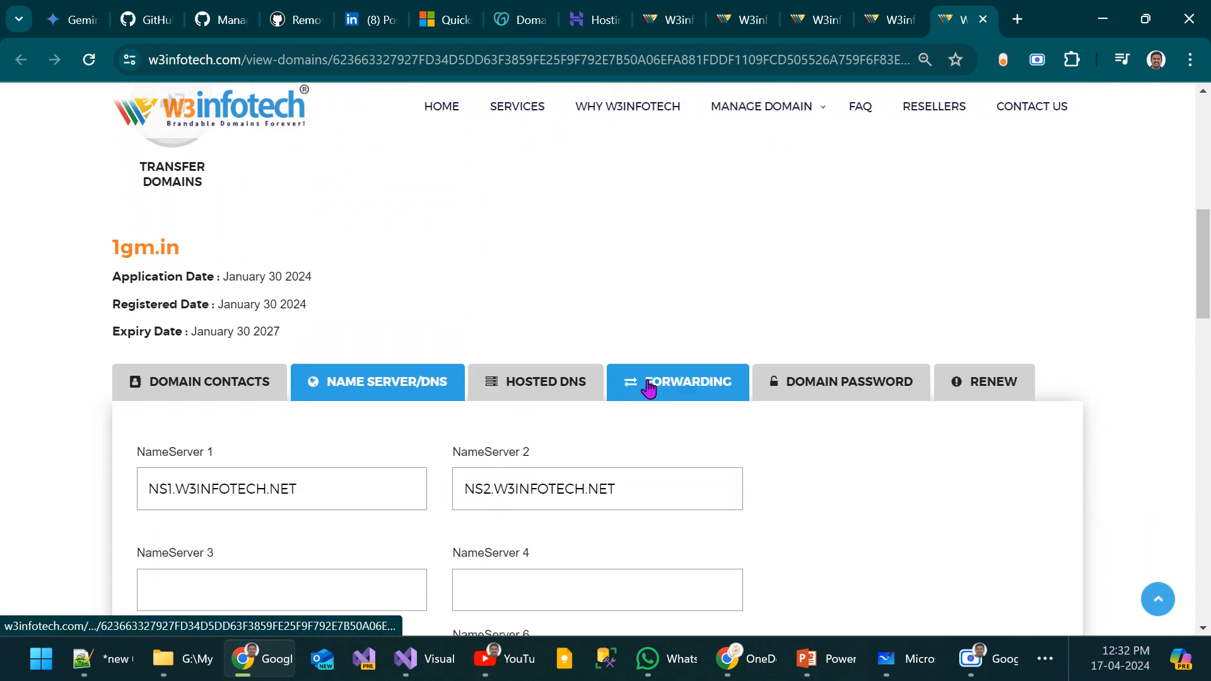
click(693, 383)
scroll(643, 486, down, 10)
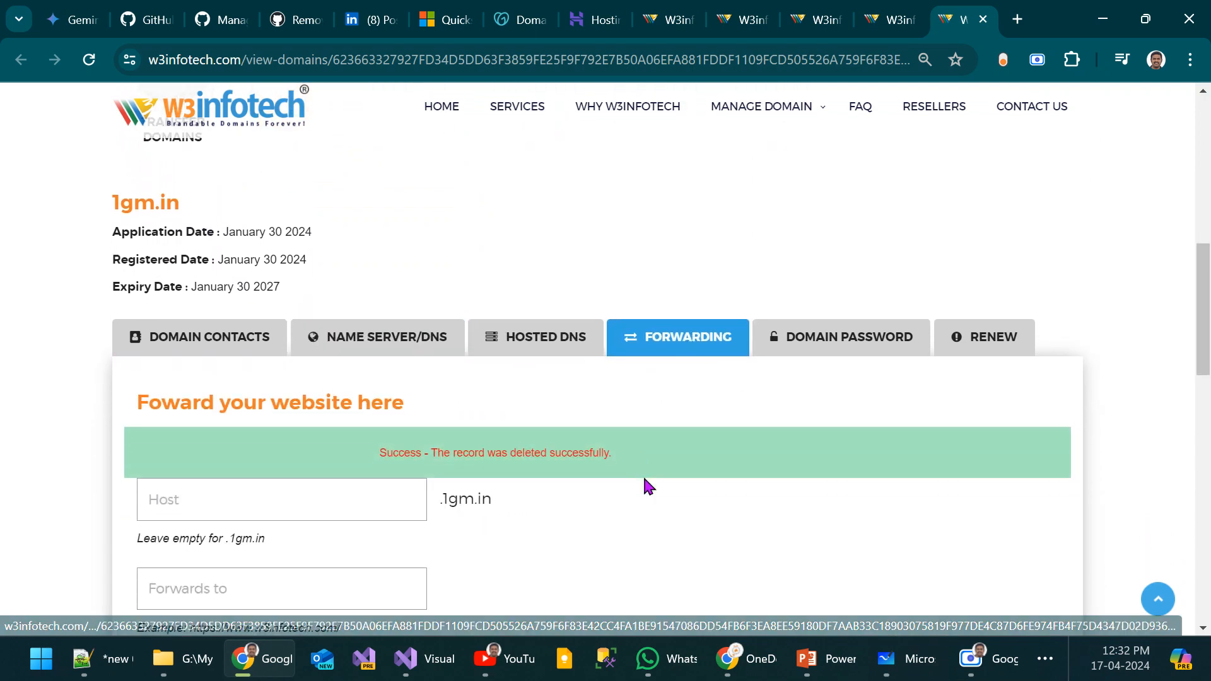
scroll(645, 480, up, 8)
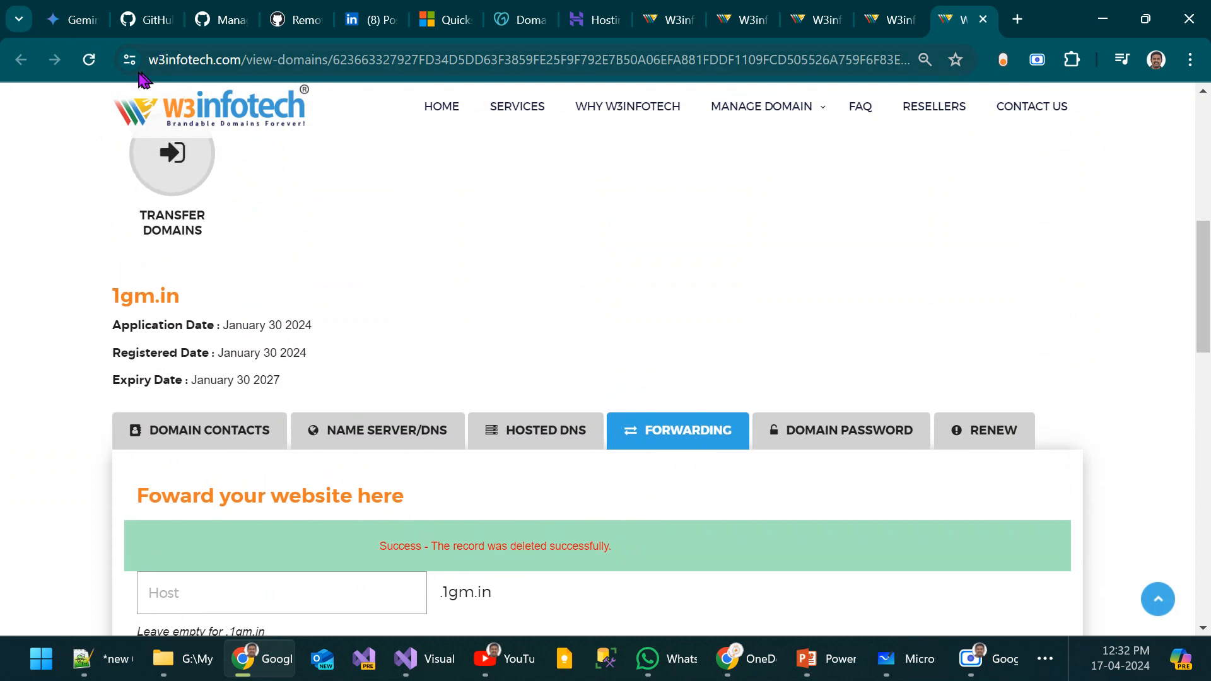
Step: Reload the W3infotech management page for 1gm.in and look over its domain details
click(89, 62)
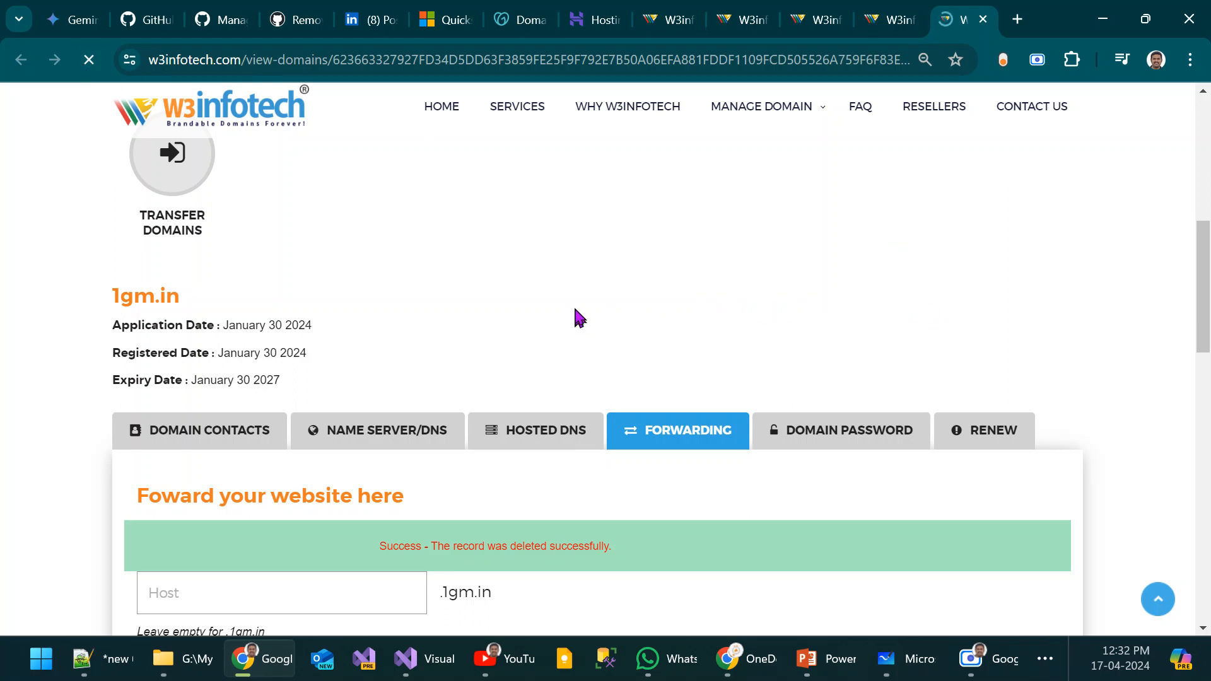
scroll(601, 274, down, 10)
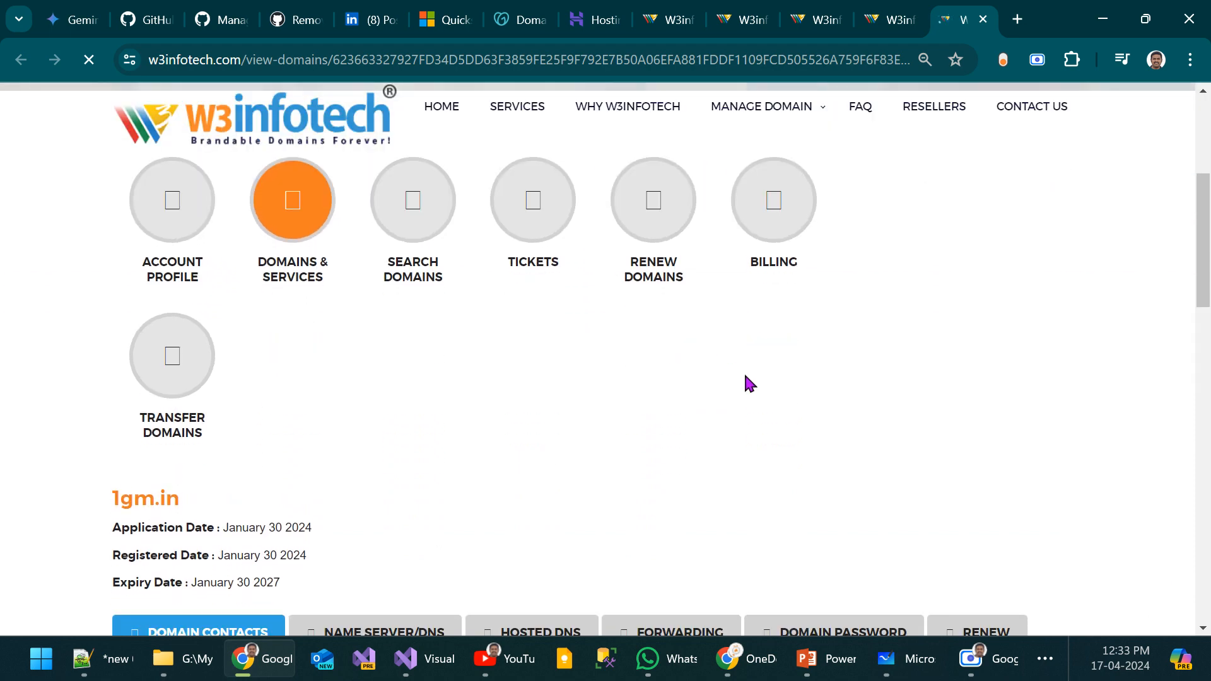
scroll(487, 400, up, 8)
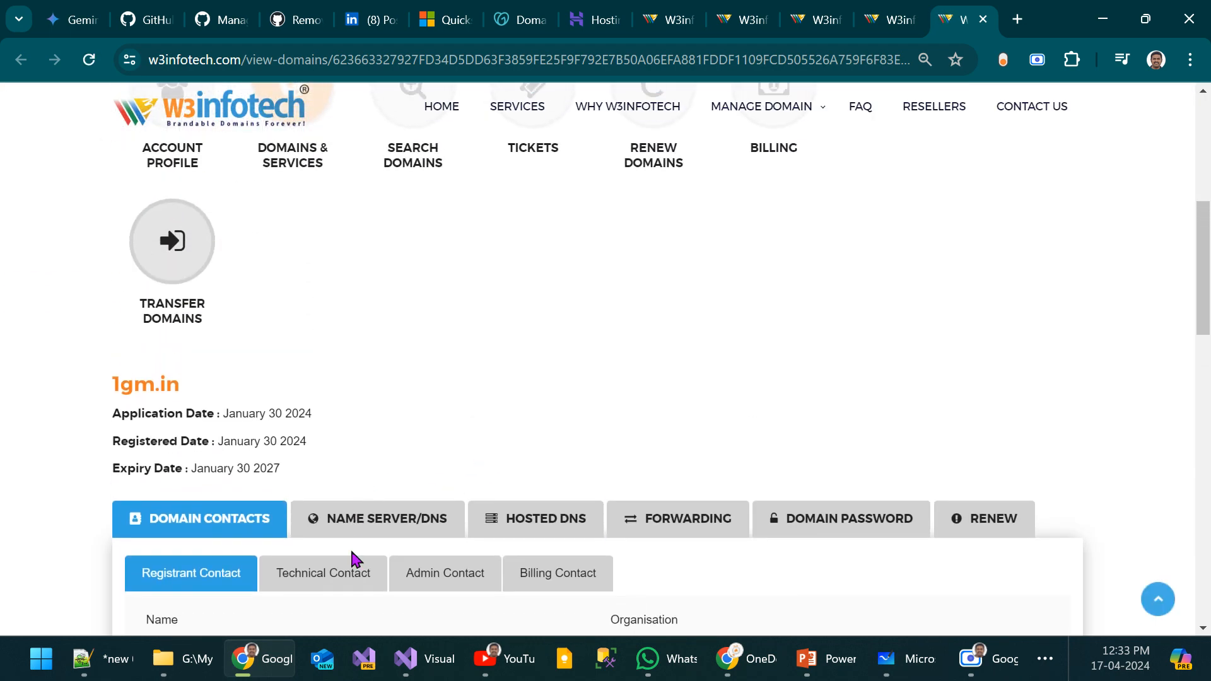
Step: Look over the name server settings of 1gm.in and go to its hosted DNS records
click(375, 552)
scroll(581, 420, down, 10)
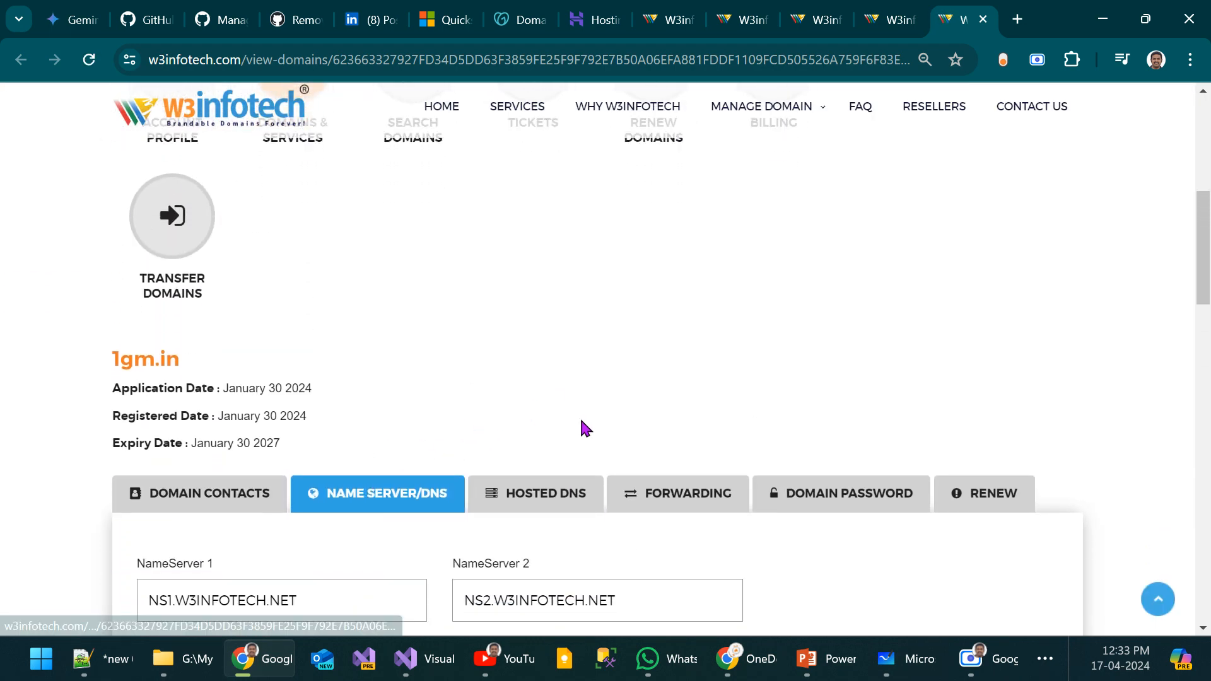
scroll(581, 429, down, 1)
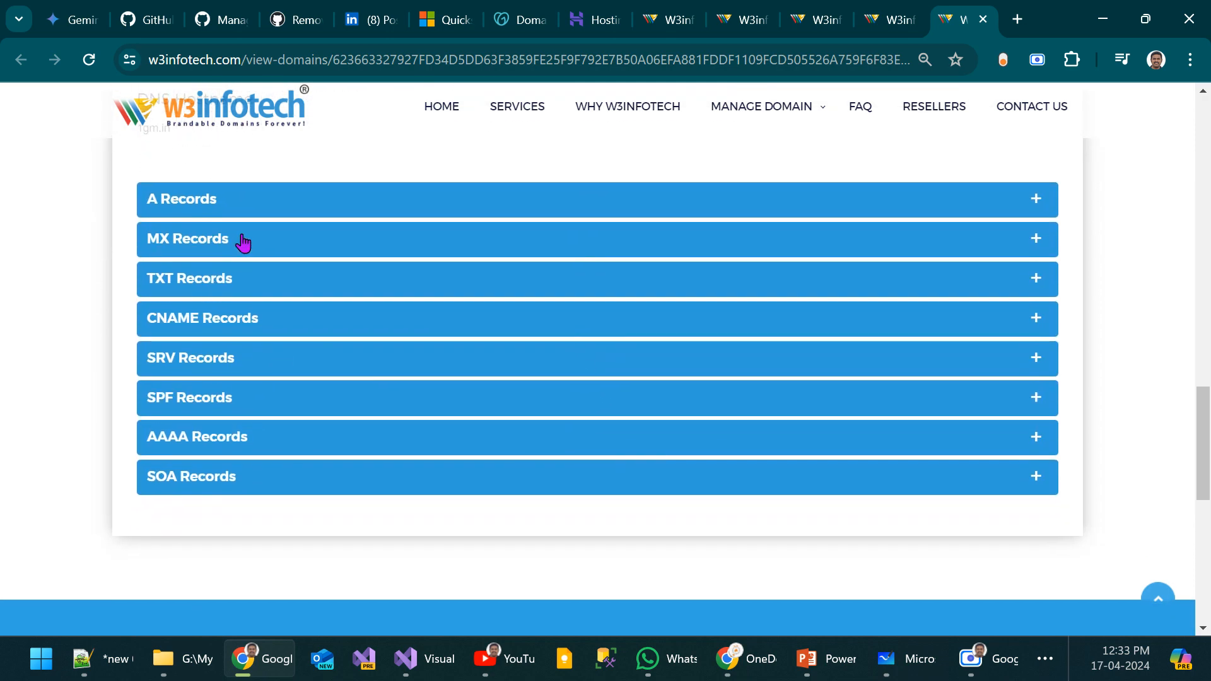
Step: Review the MX, TXT and CNAME records of 1gm.in, including the asuid and www entries
click(238, 241)
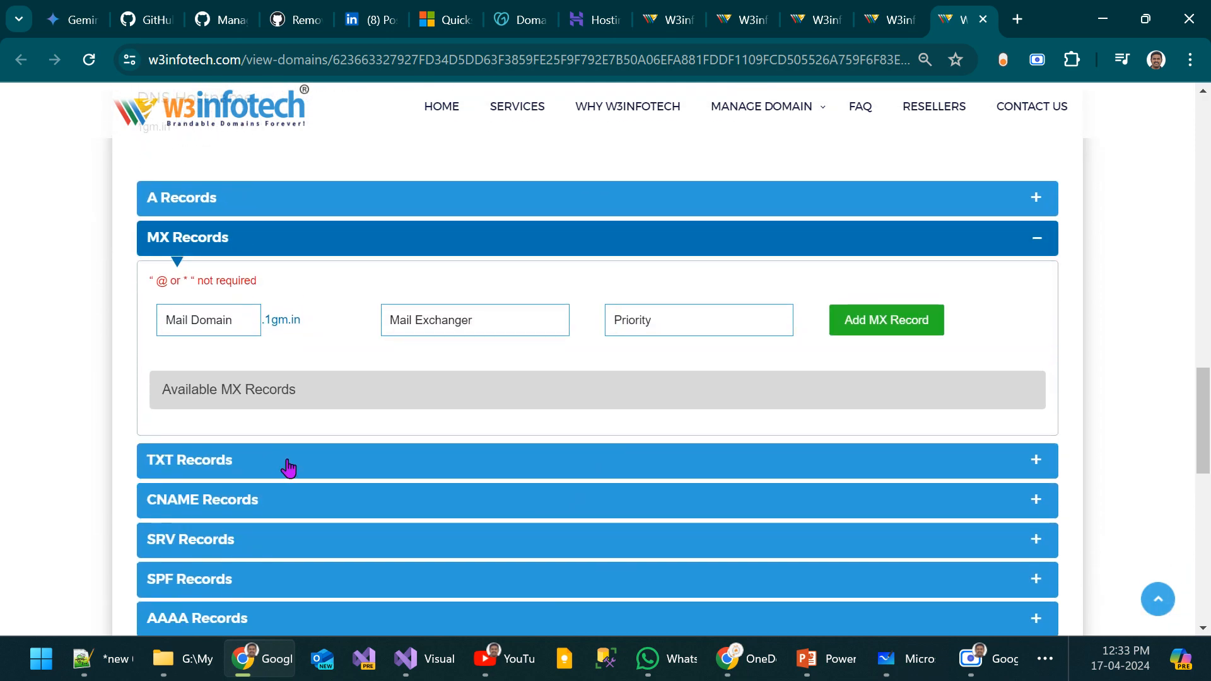
click(285, 467)
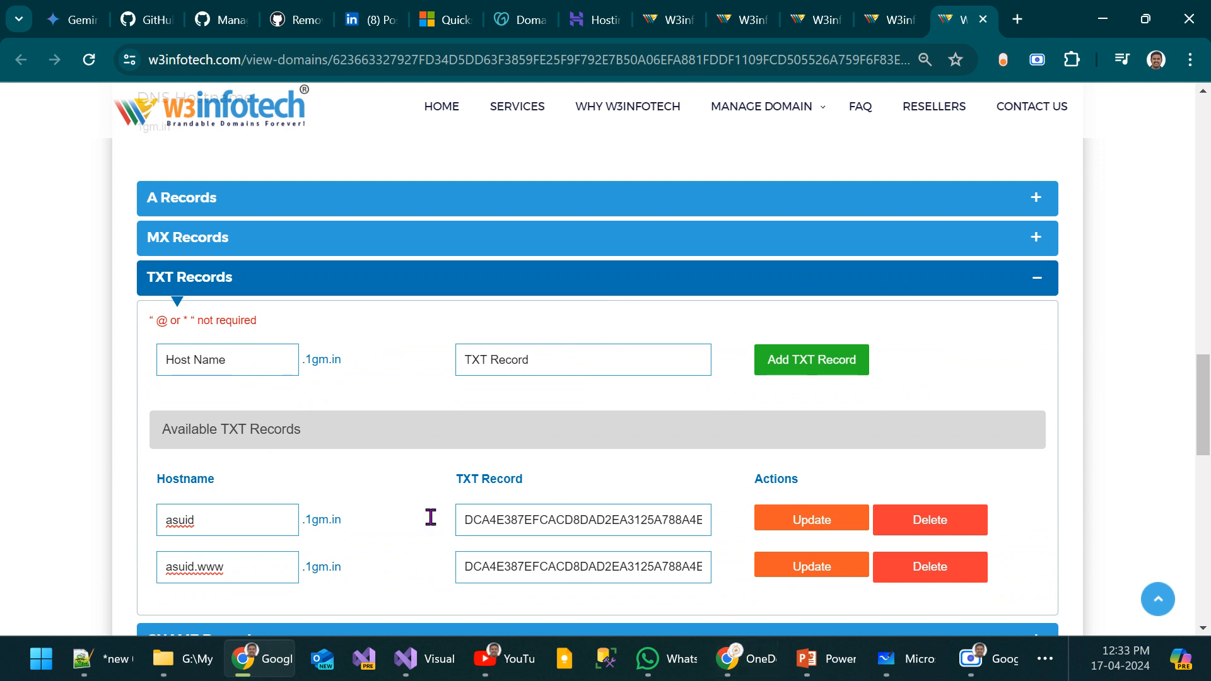
scroll(448, 495, down, 1)
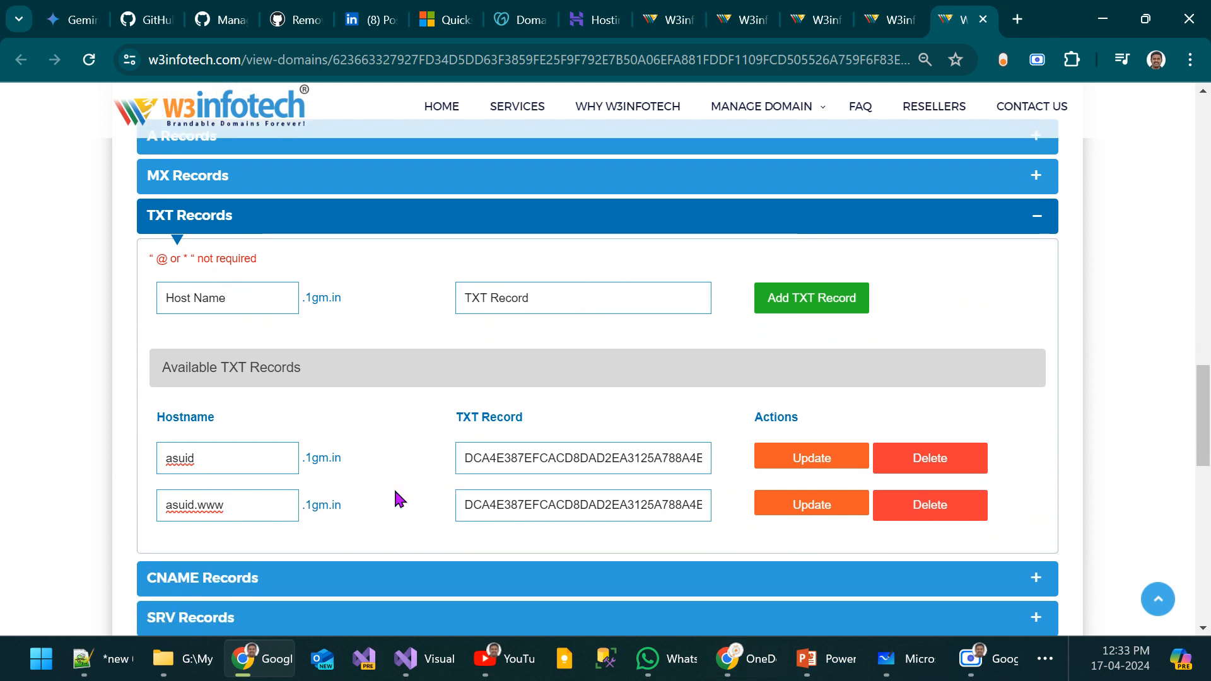
click(244, 210)
click(226, 249)
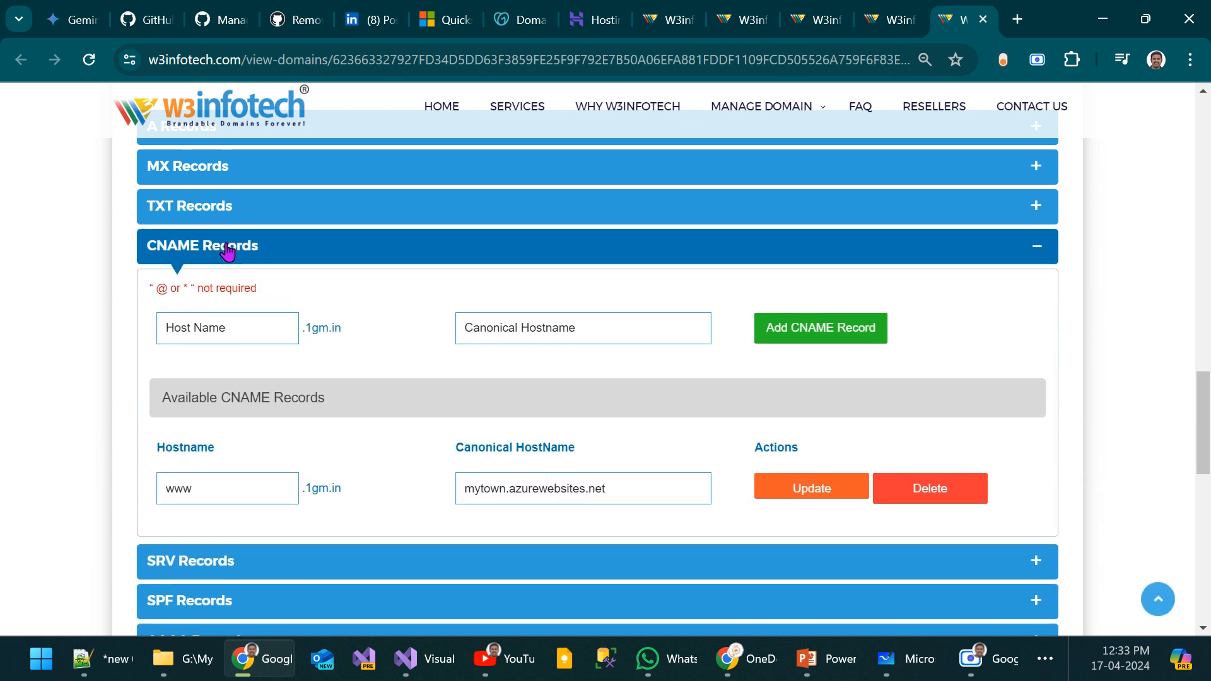
click(227, 249)
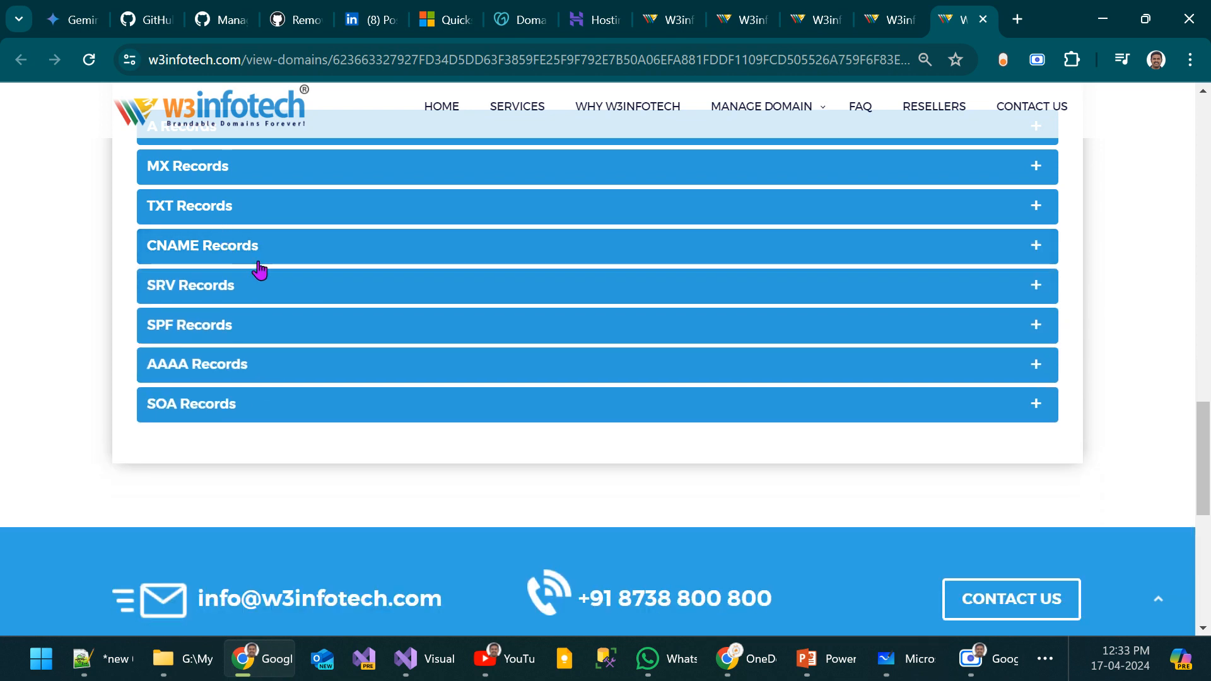
Step: Check the host name and IP address in the existing A record of 1gm.in
scroll(257, 271, up, 1)
scroll(259, 270, up, 1)
click(195, 220)
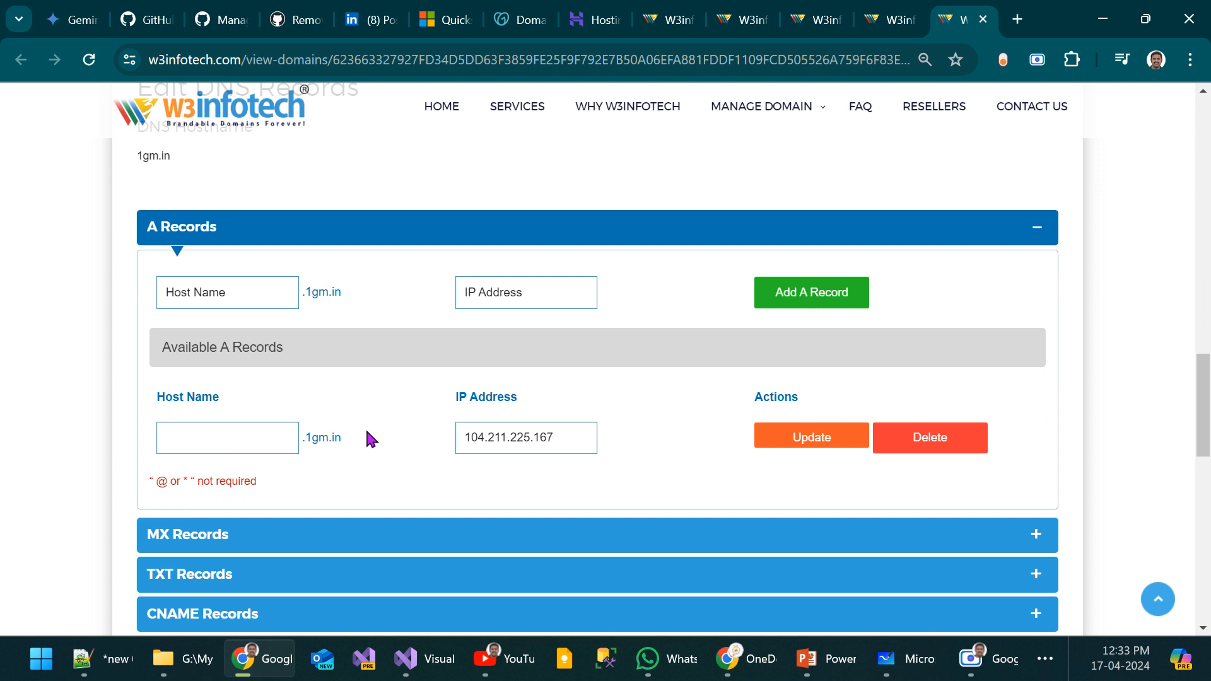
drag(353, 431, 262, 435)
click(203, 449)
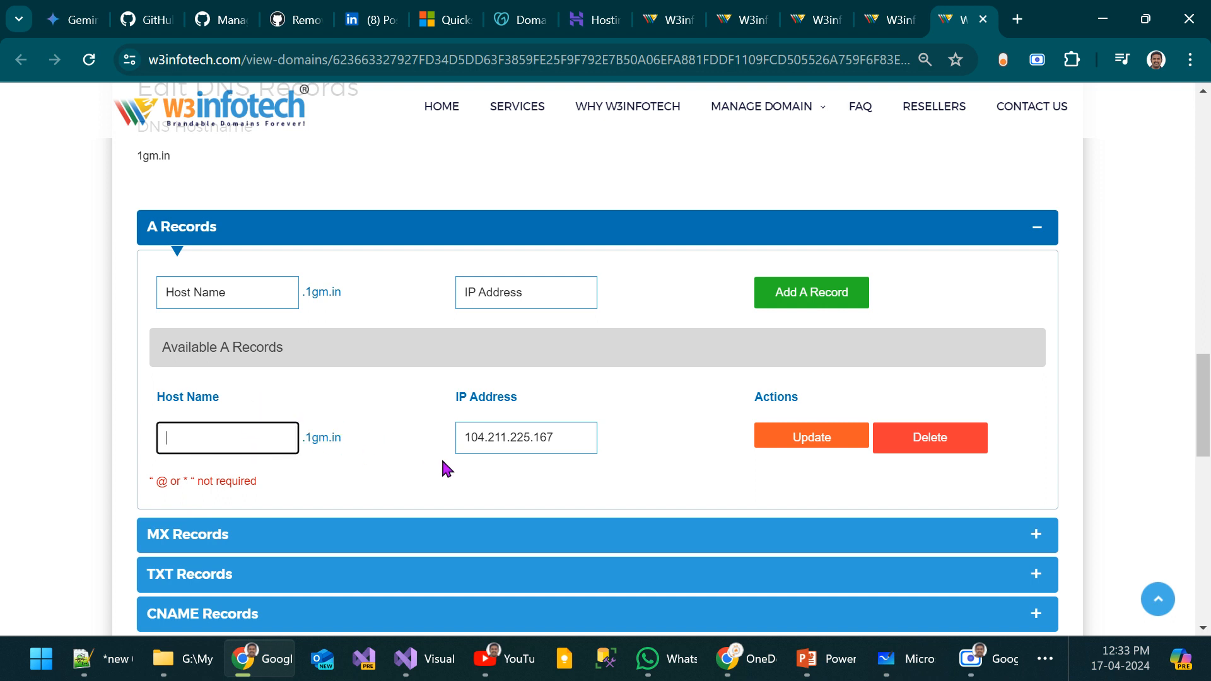
click(564, 439)
click(194, 446)
Step: Switch to the Azure portal, refresh mytown's custom domains and check the status and certificate of each domain
key(alt+Tab)
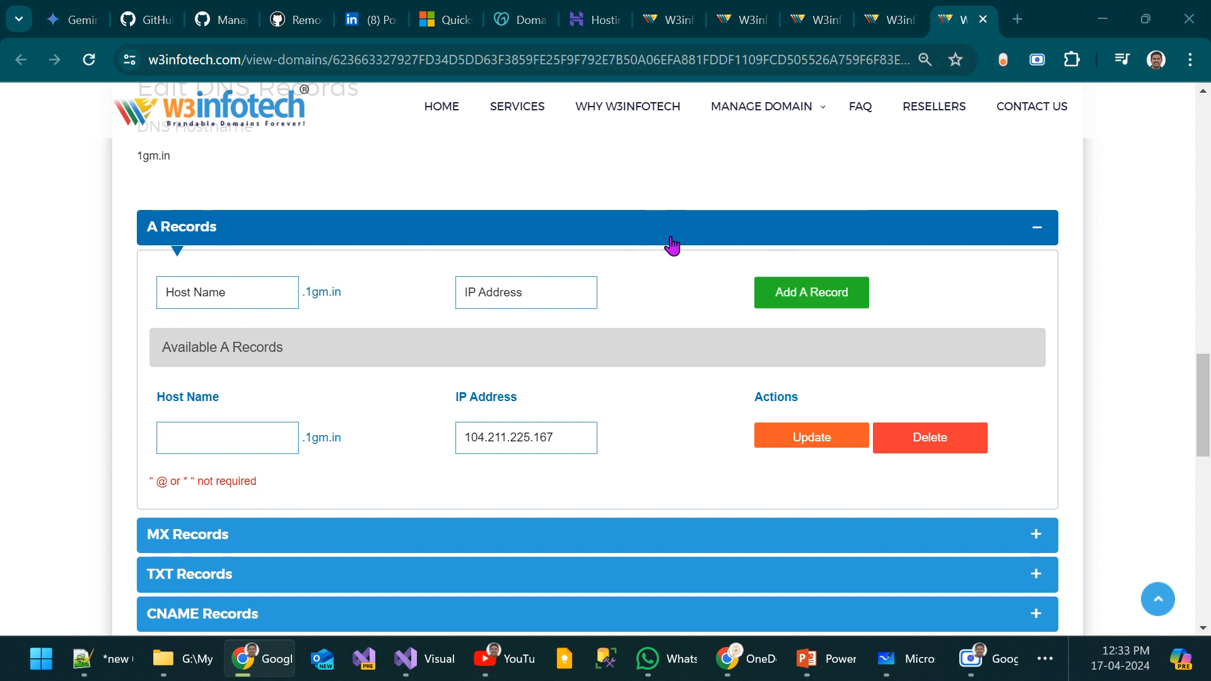
key(alt+Tab)
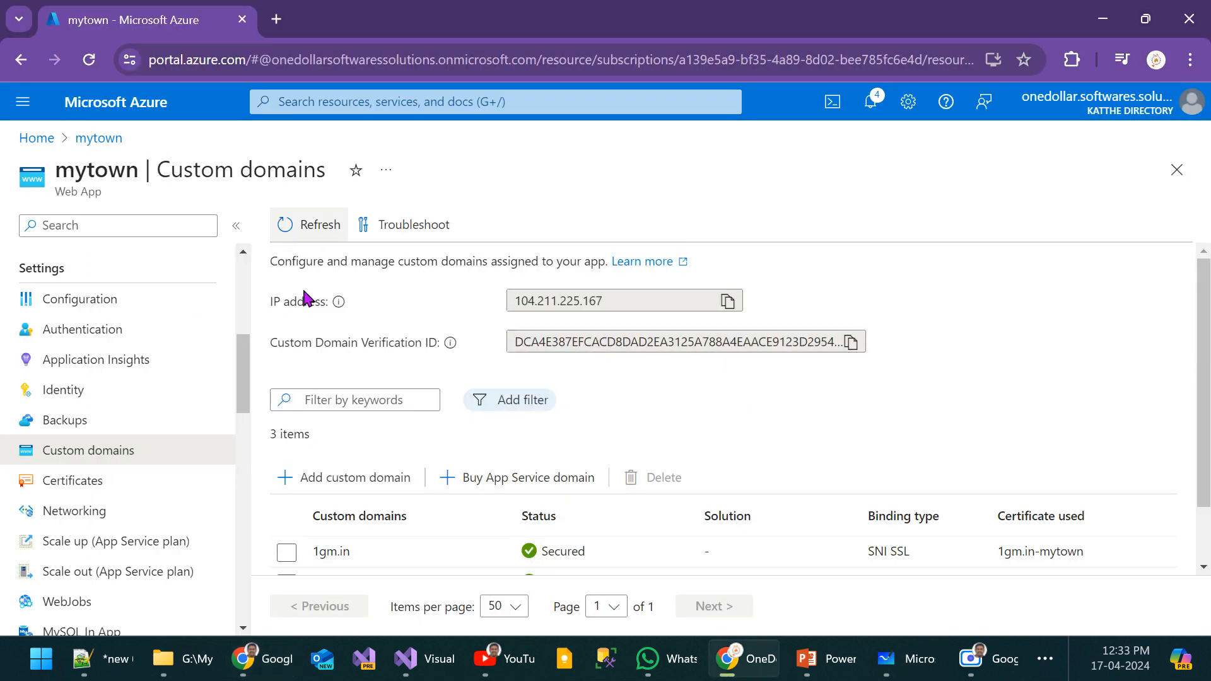
scroll(570, 447, down, 1)
click(300, 230)
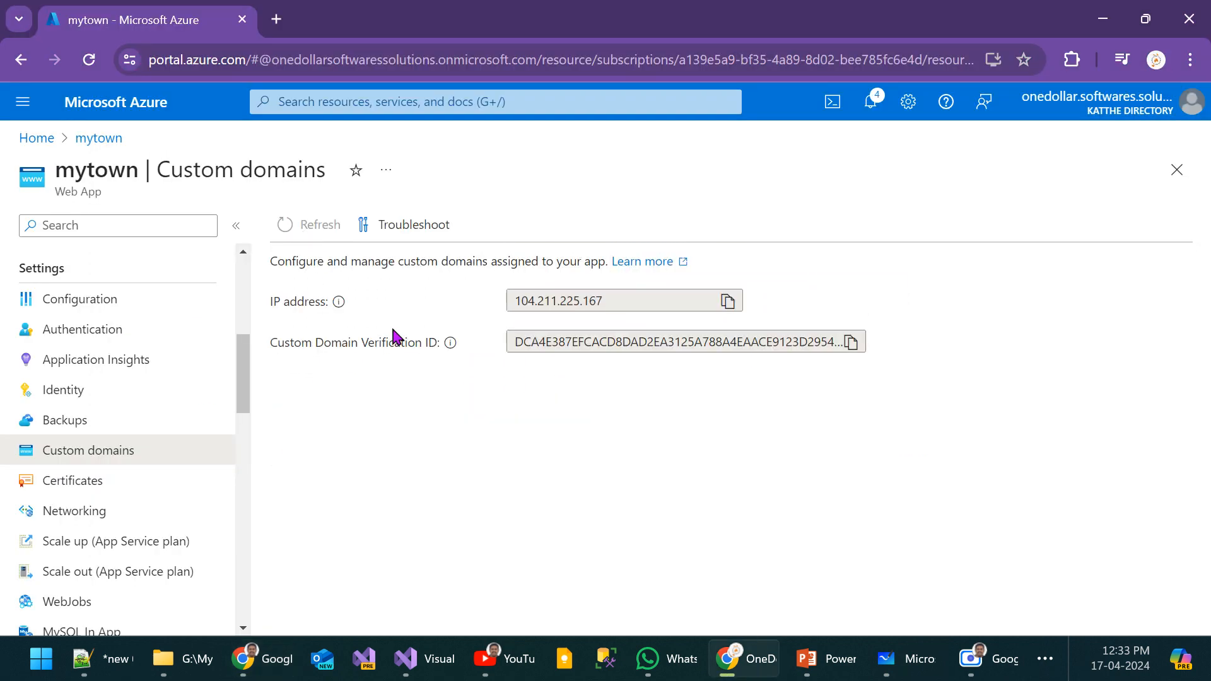
scroll(706, 511, down, 1)
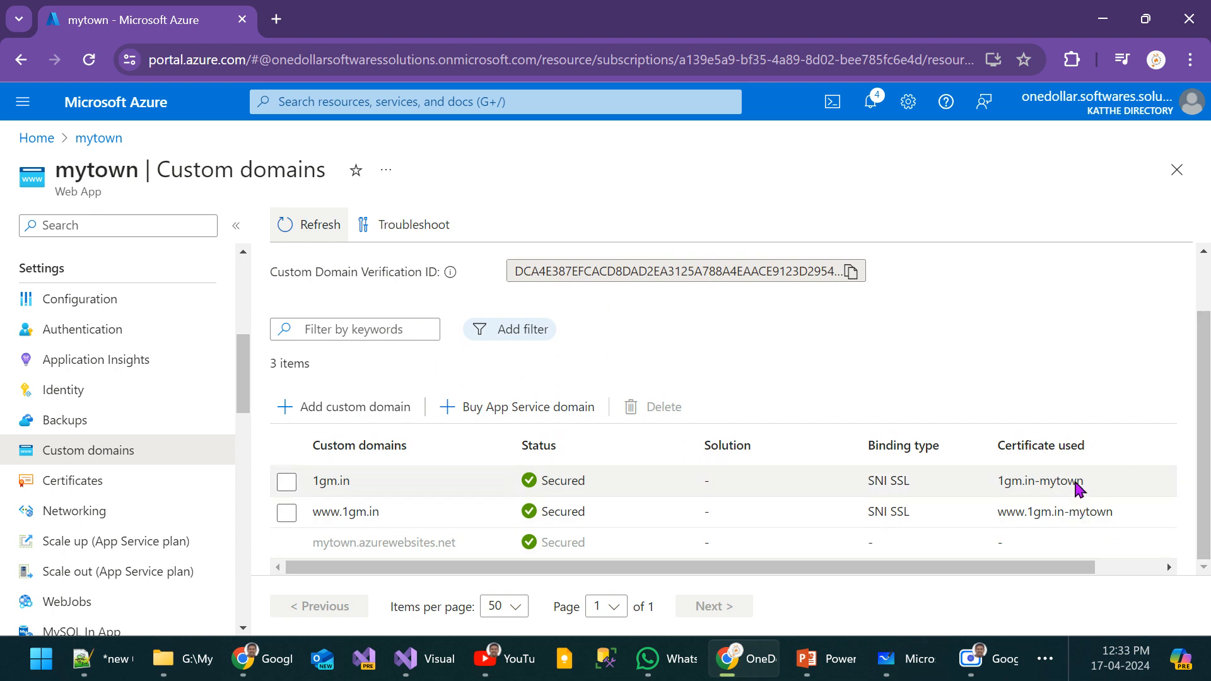
Step: Load 1gm.in in a new browser tab to test the domain
click(276, 19)
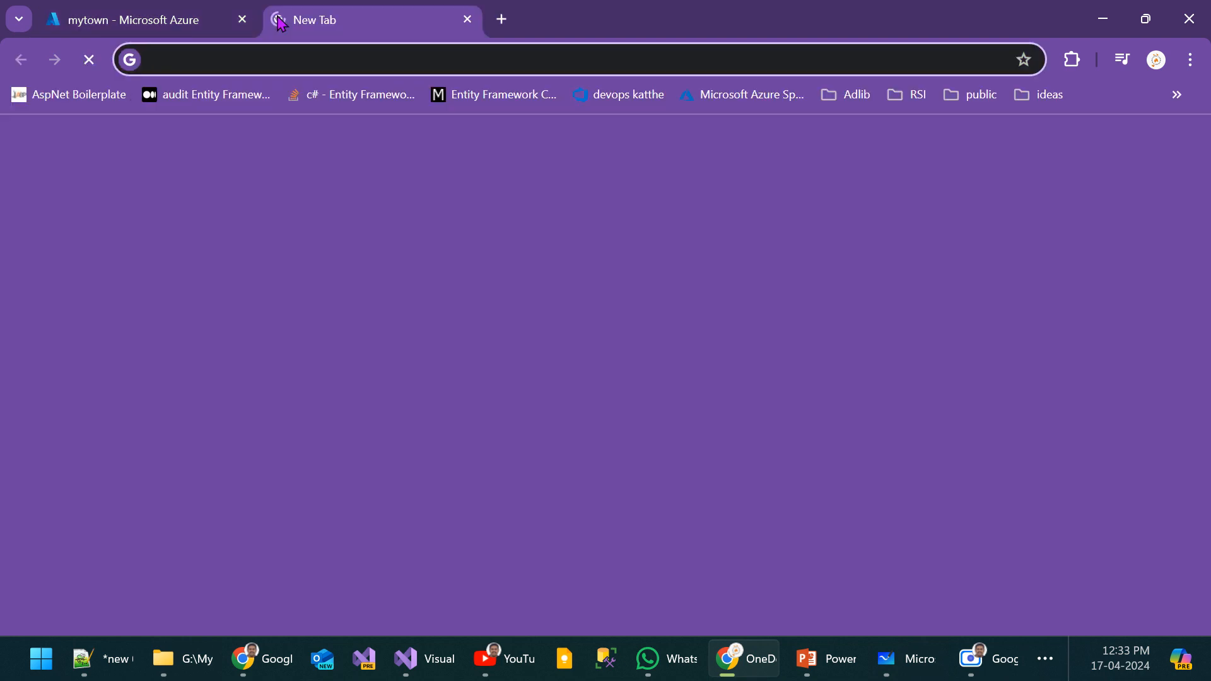
text(1gm.in)
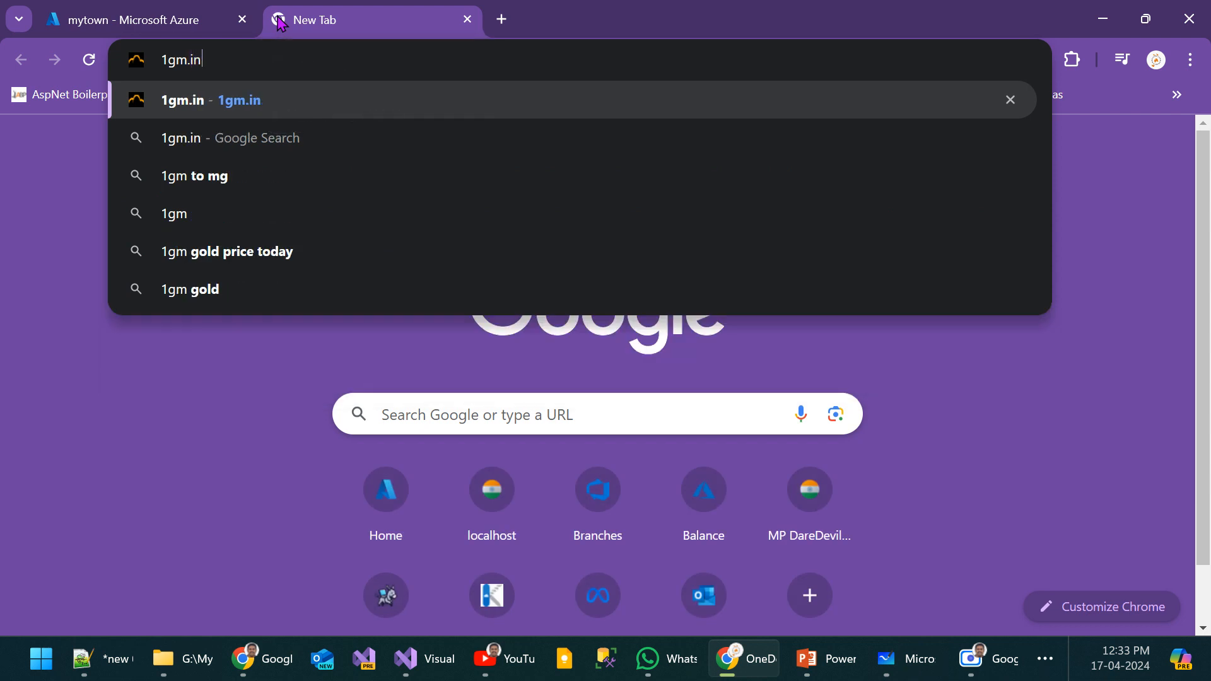
key(Return)
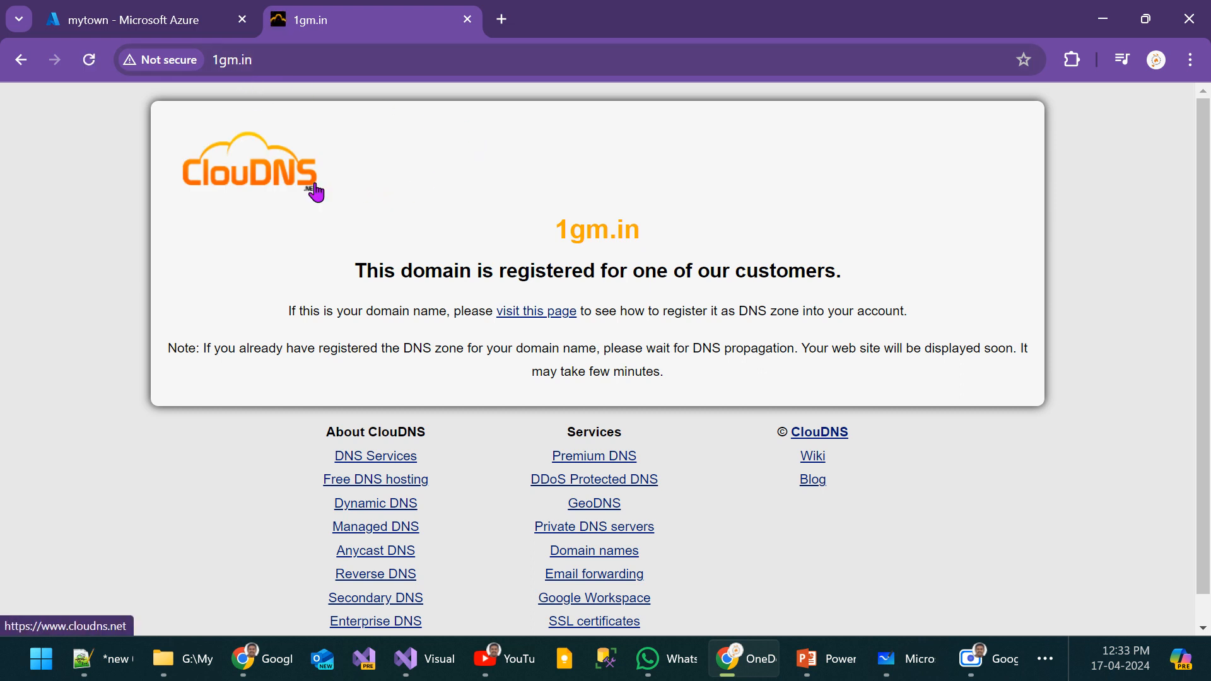
Step: Compare the 1gm.in page with mytown's custom domain list in Azure, and close the 1gm.in page
click(130, 8)
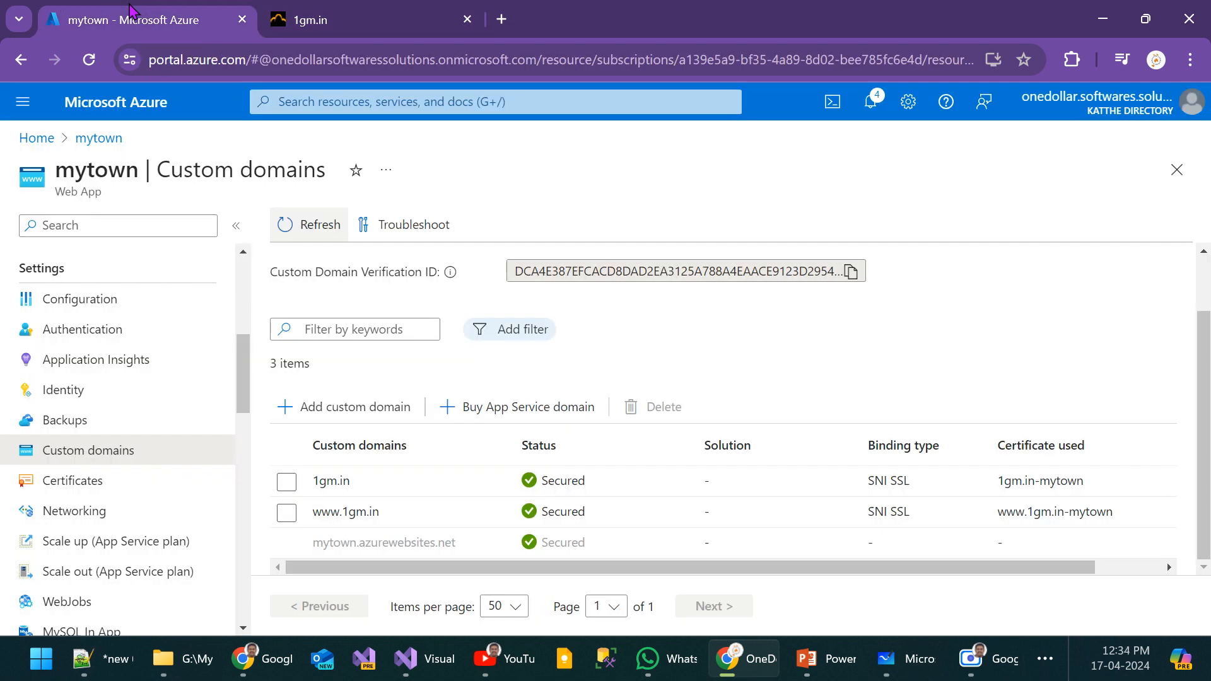
click(311, 7)
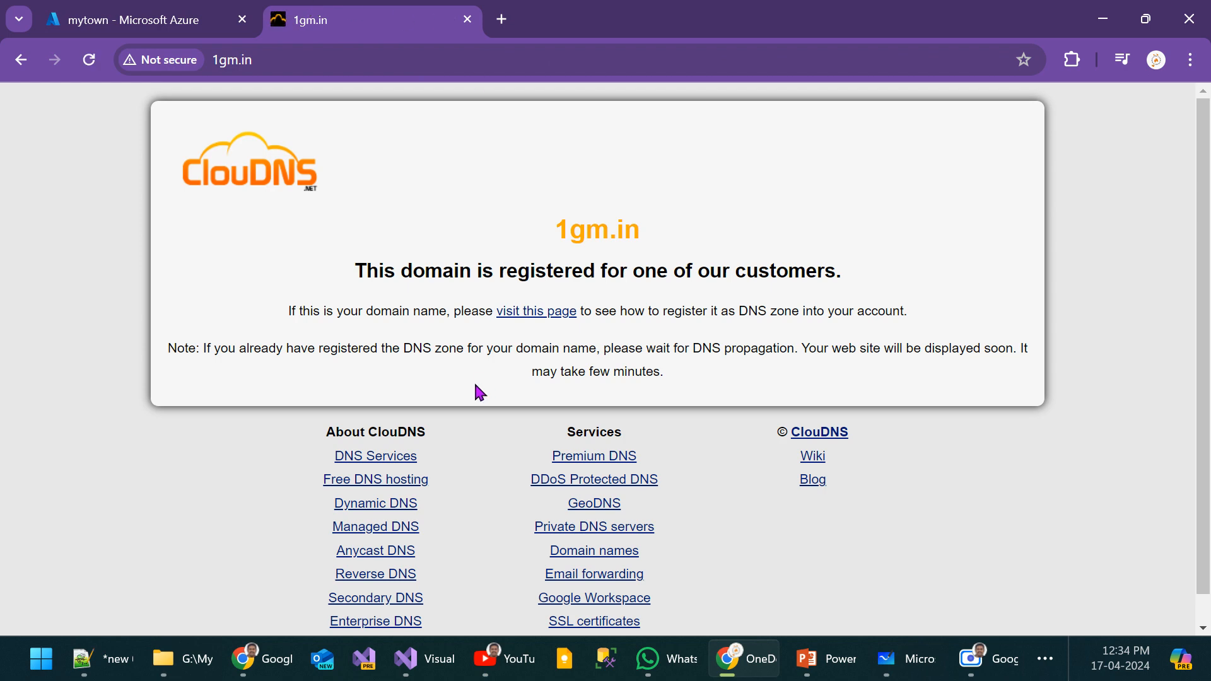
click(130, 19)
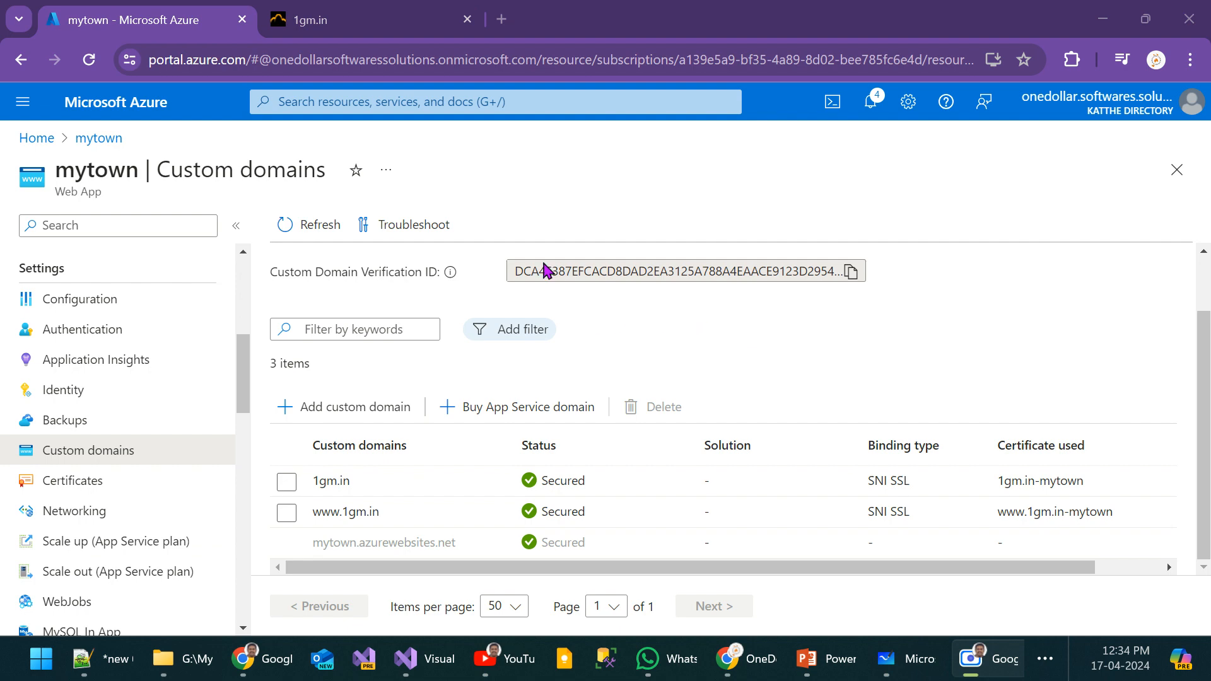
click(350, 21)
click(150, 15)
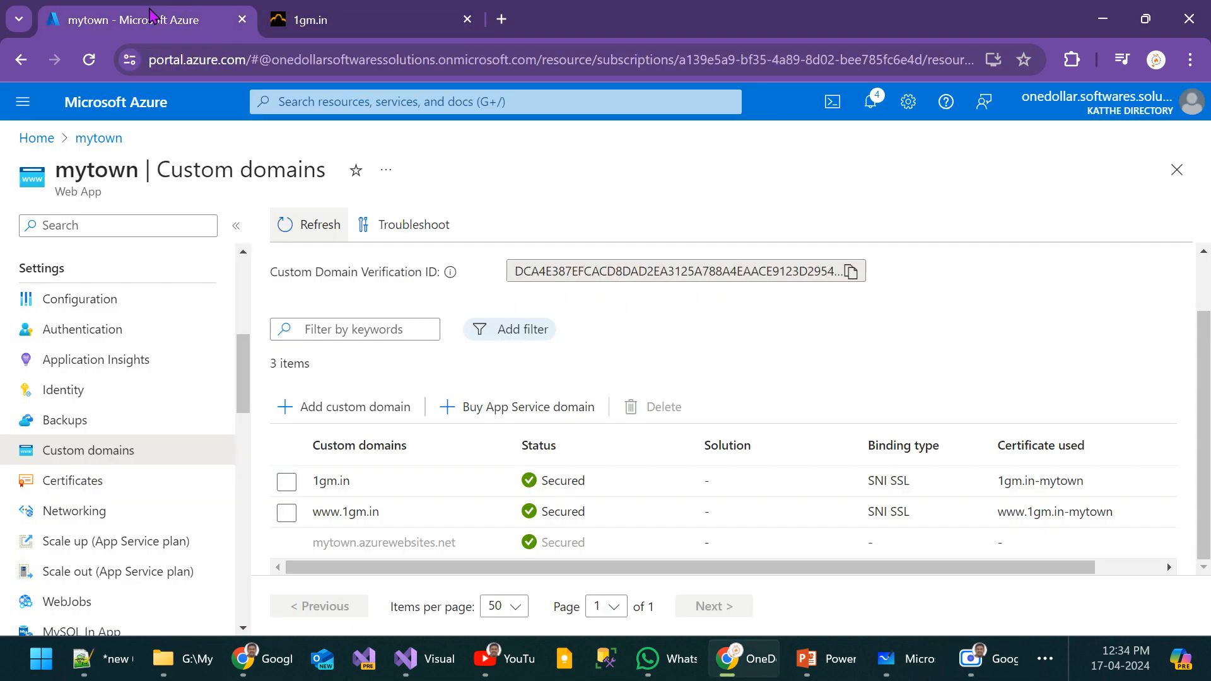
click(467, 20)
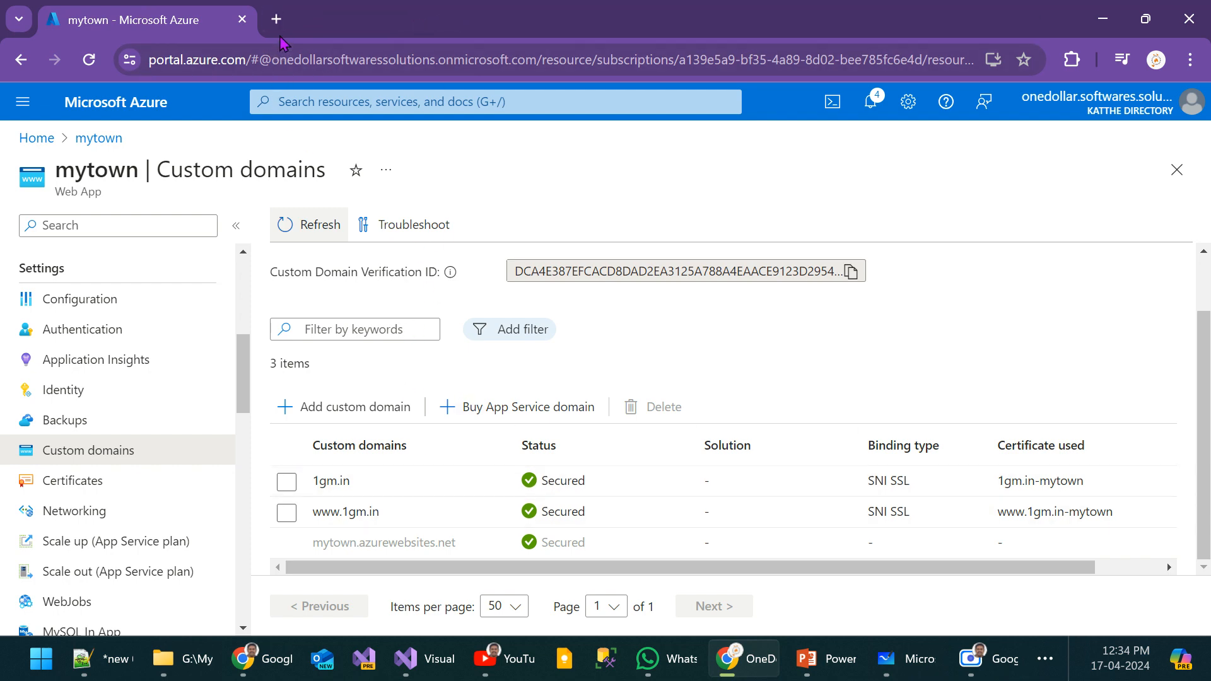
click(1190, 60)
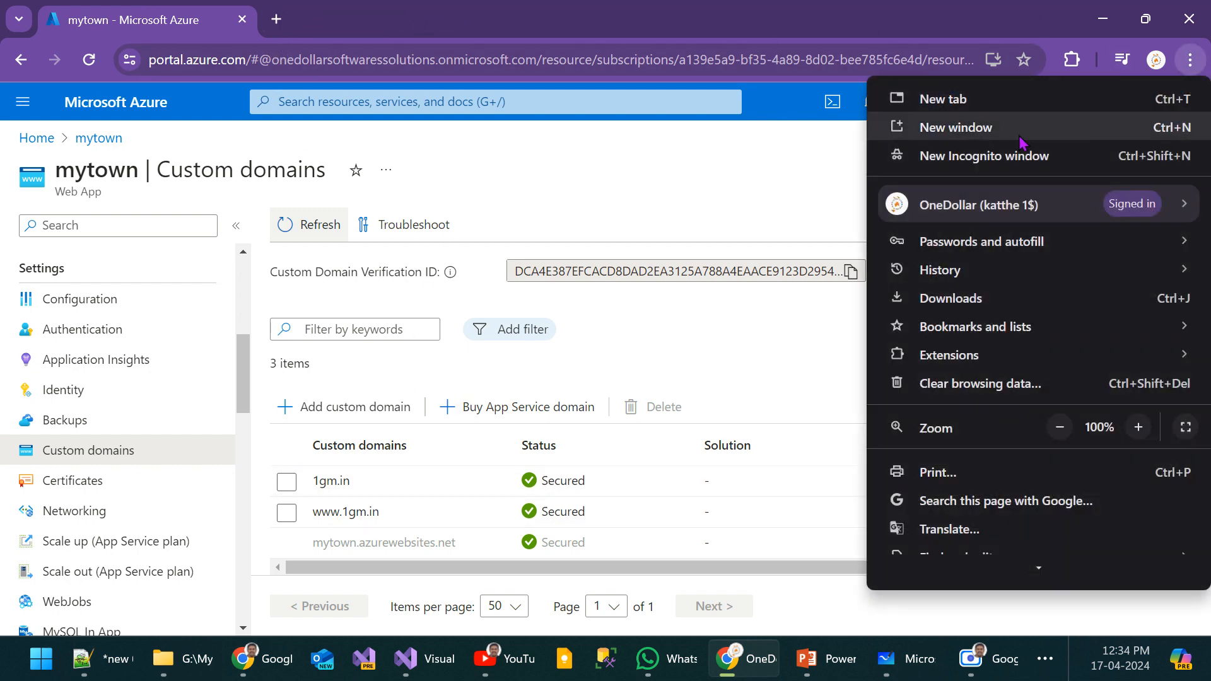
click(391, 8)
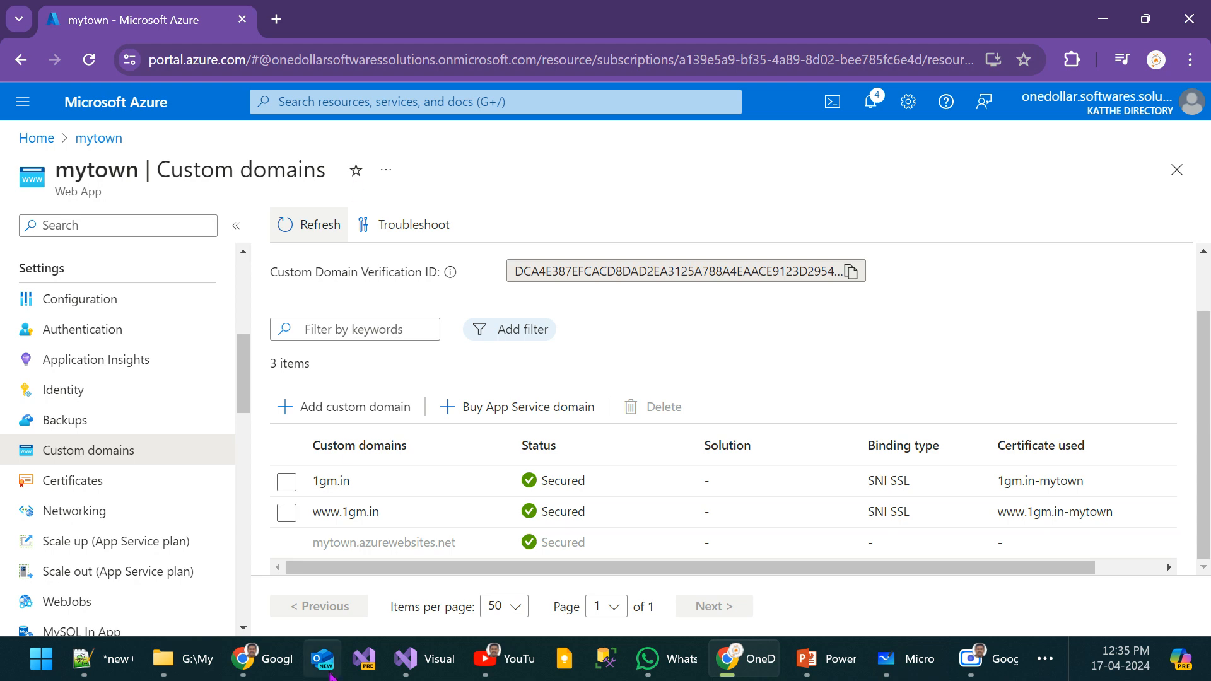
Step: Find Microsoft Edge through Windows search and launch it
mouse_move(258, 659)
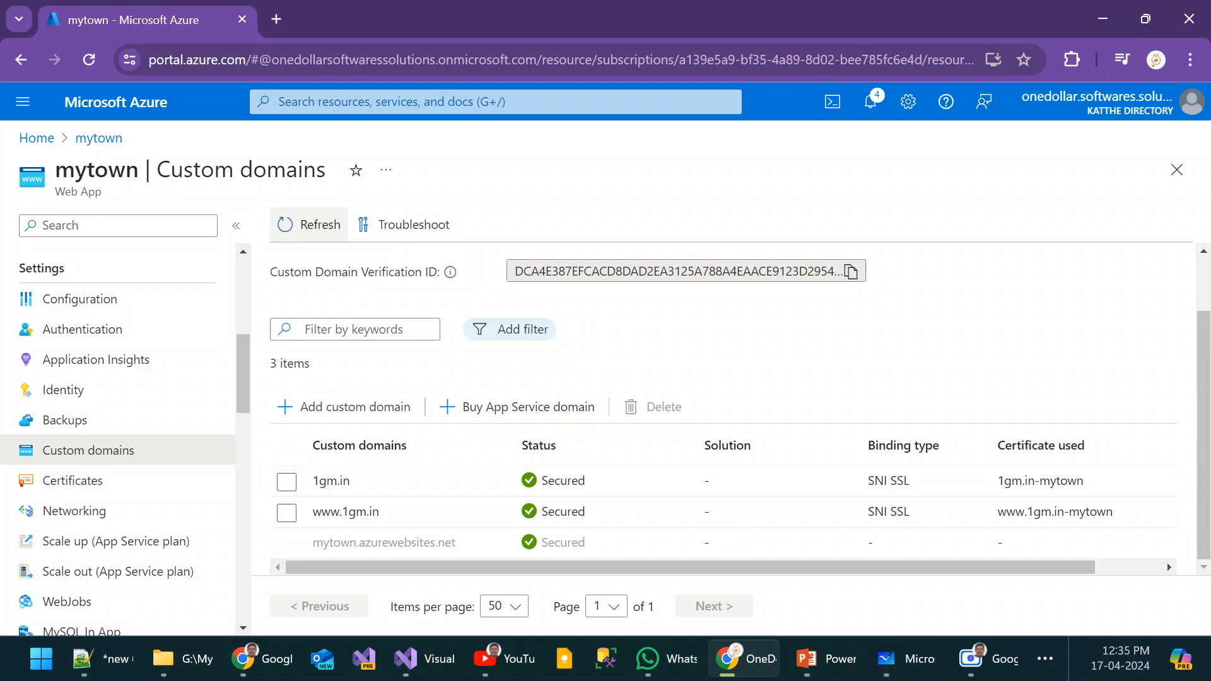
click(52, 664)
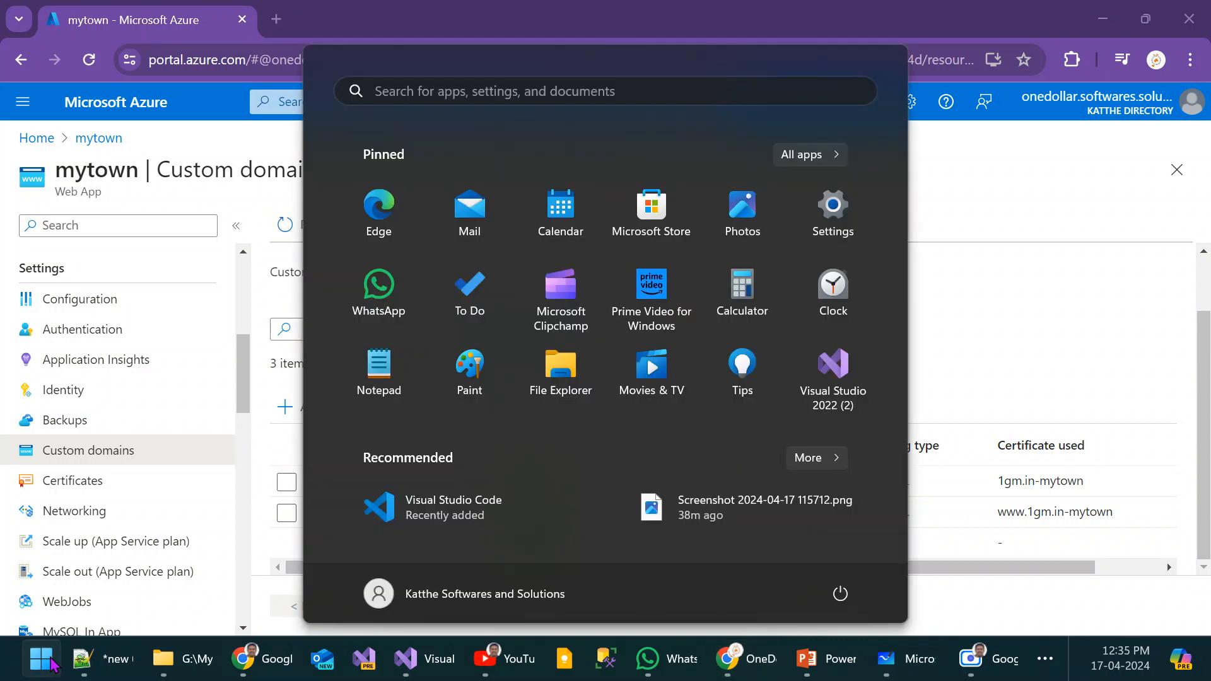
text(egd)
key(BackSpace)
key(BackSpace)
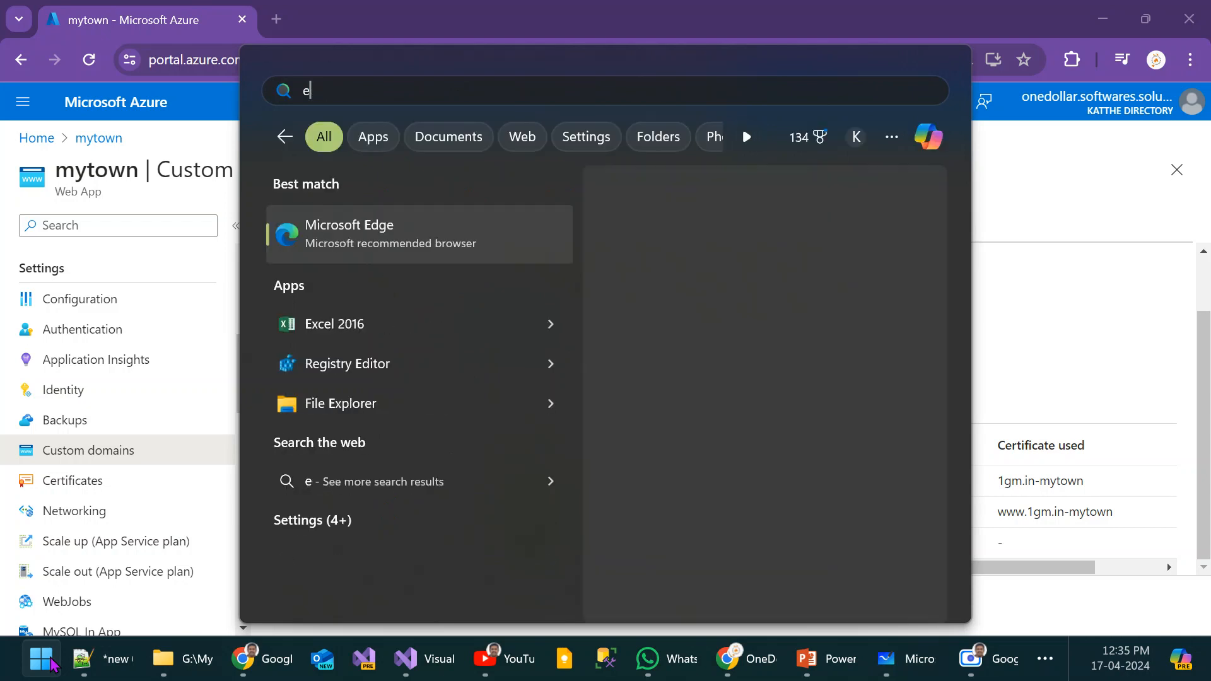
text(dge)
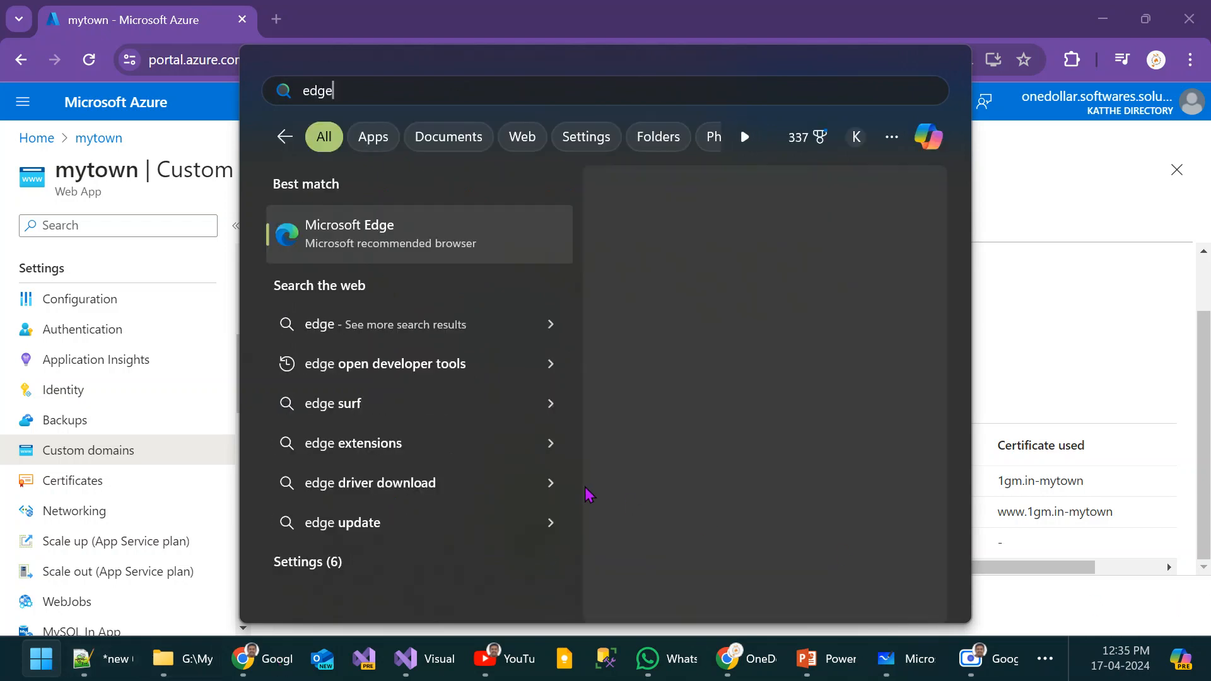
key(Escape)
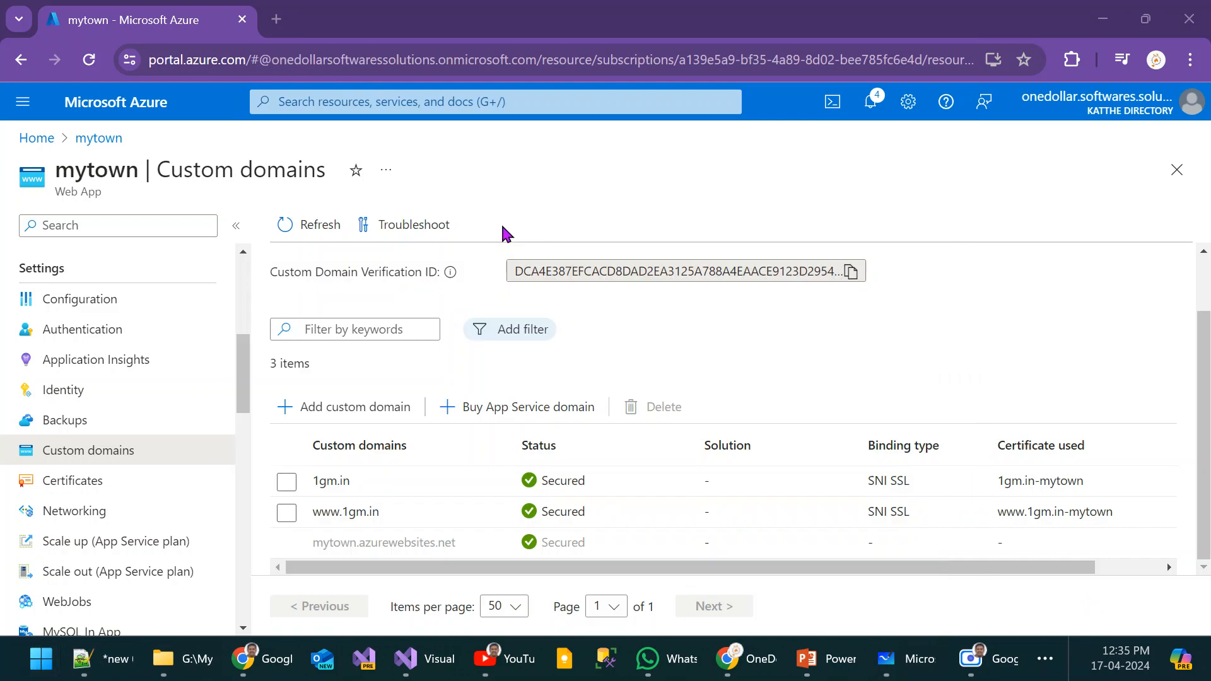
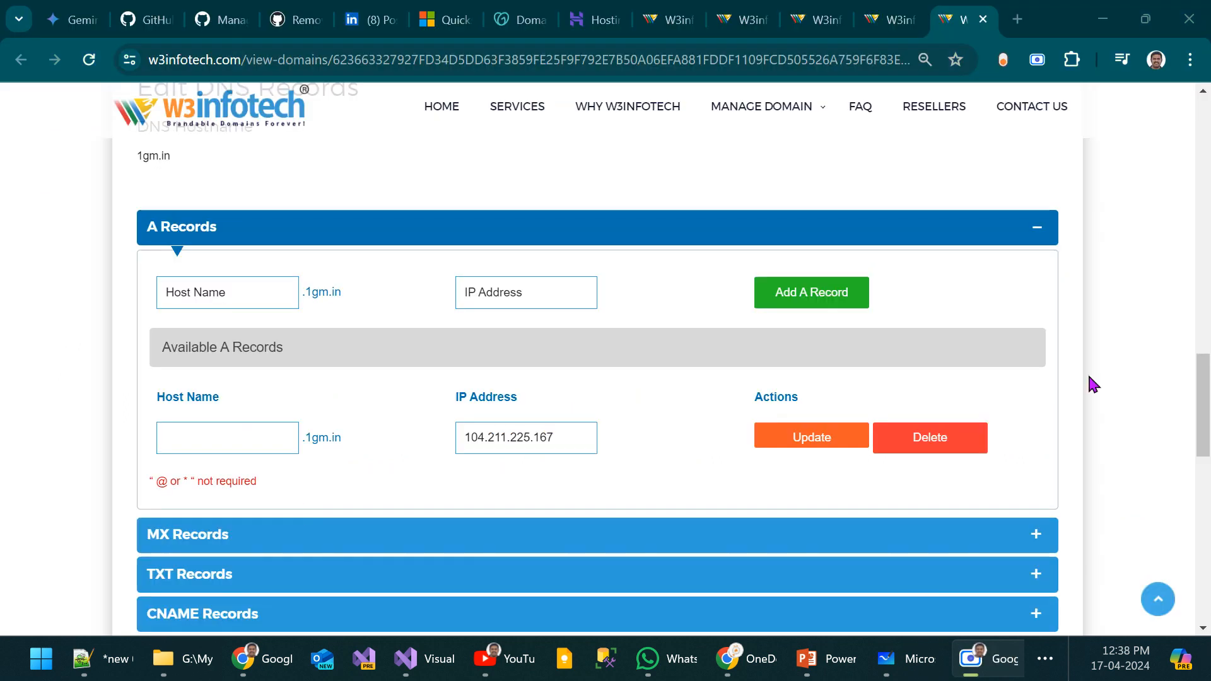
Step: Open a new Chrome tab, check the 1gm.in page in a maximized Microsoft Edge window, and return to Chrome
click(1018, 19)
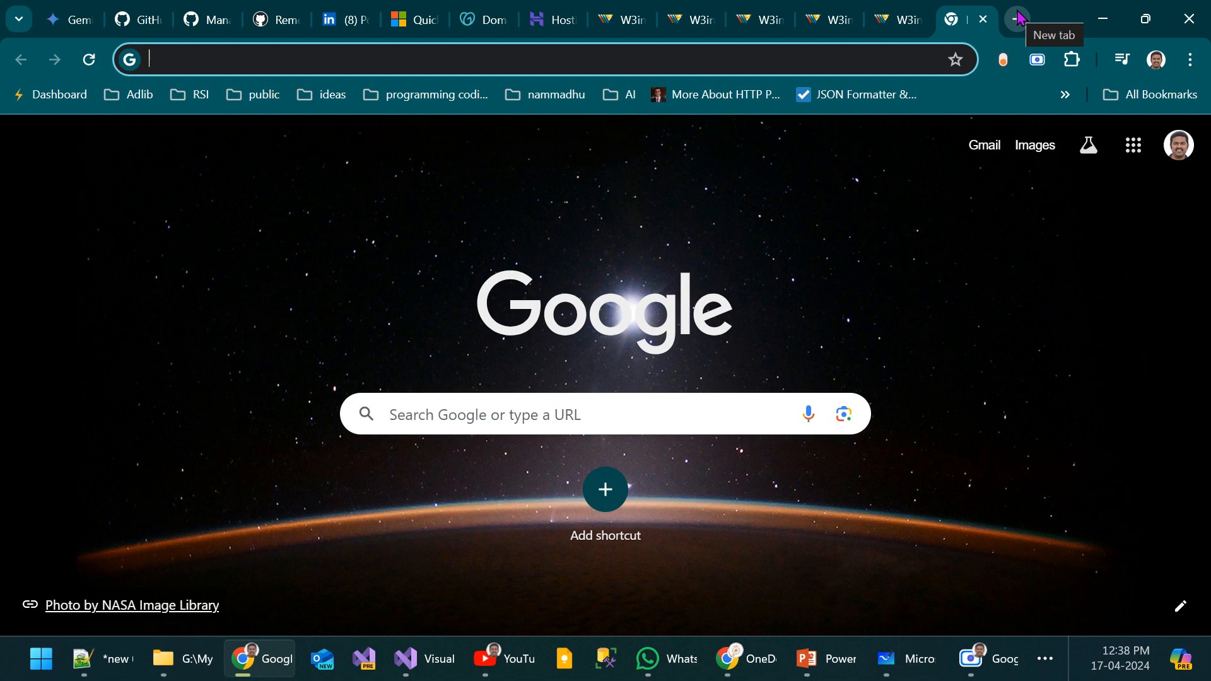
drag(1210, 189, 819, 183)
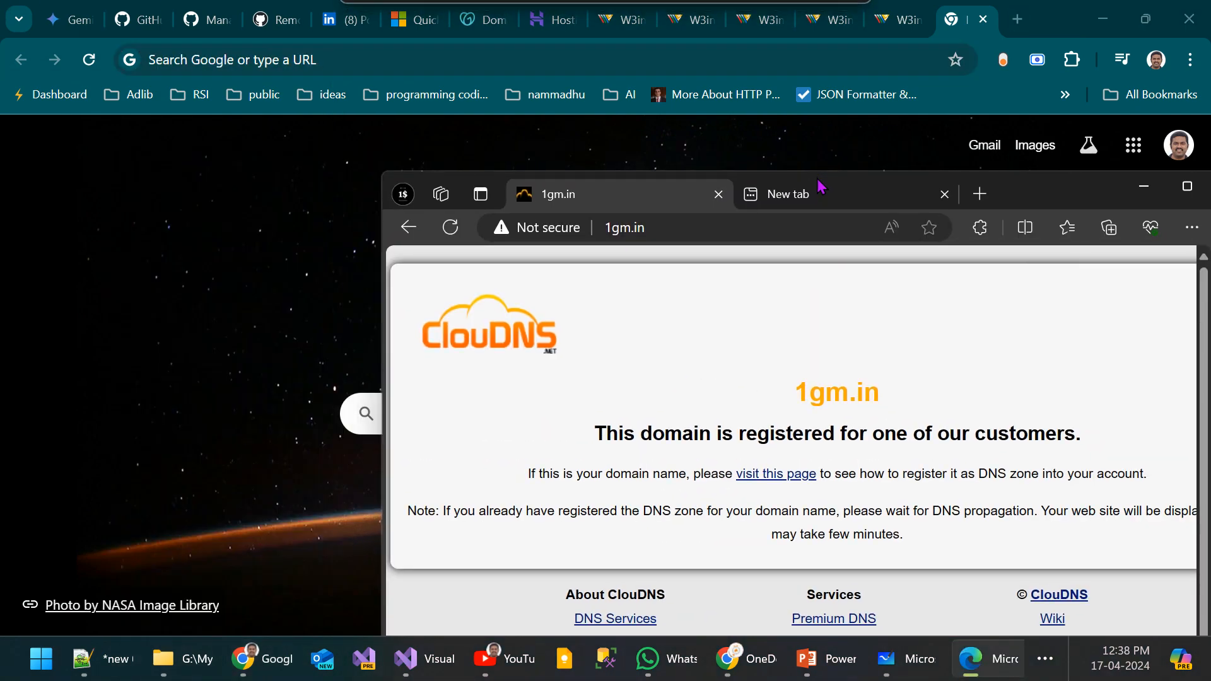
double_click(1013, 194)
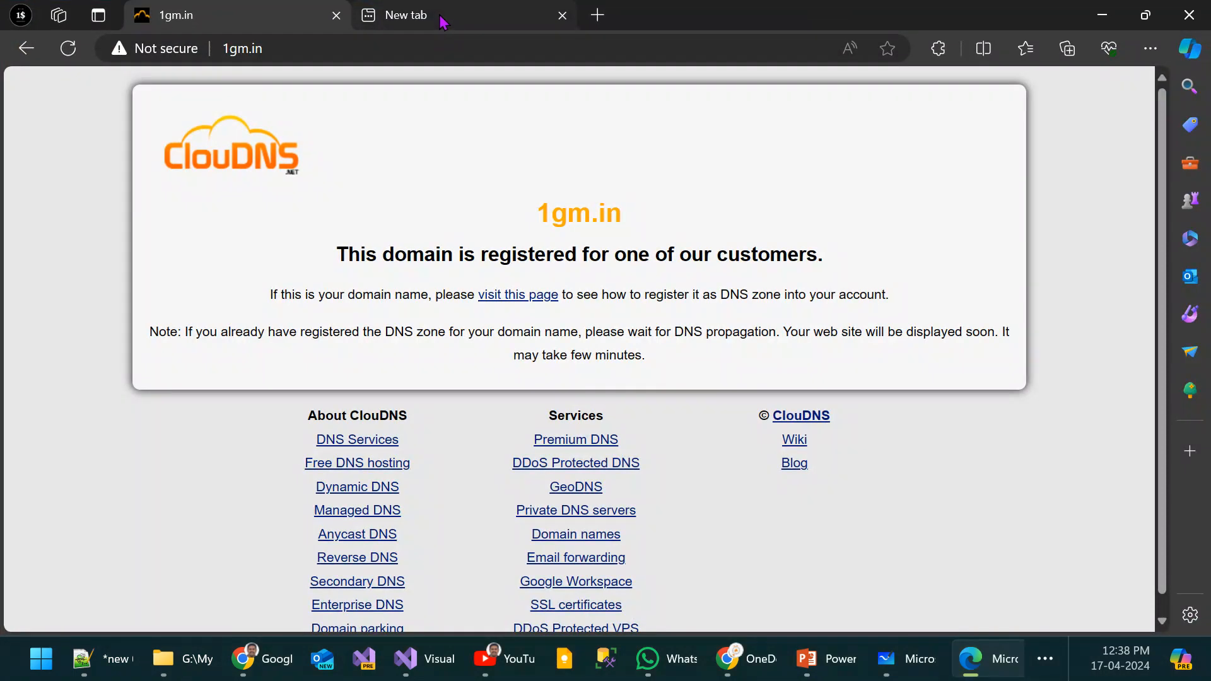
key(alt+Tab)
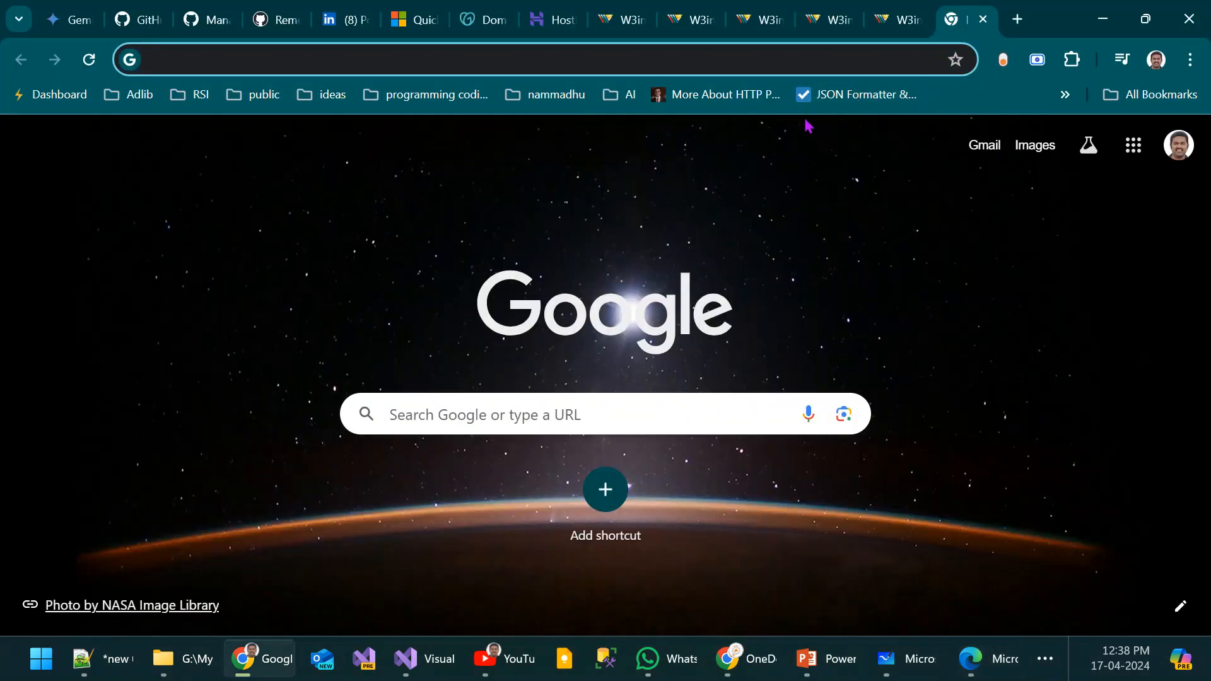
Step: Search Google for "how to clear dns cache in windows 11"
text(hopw)
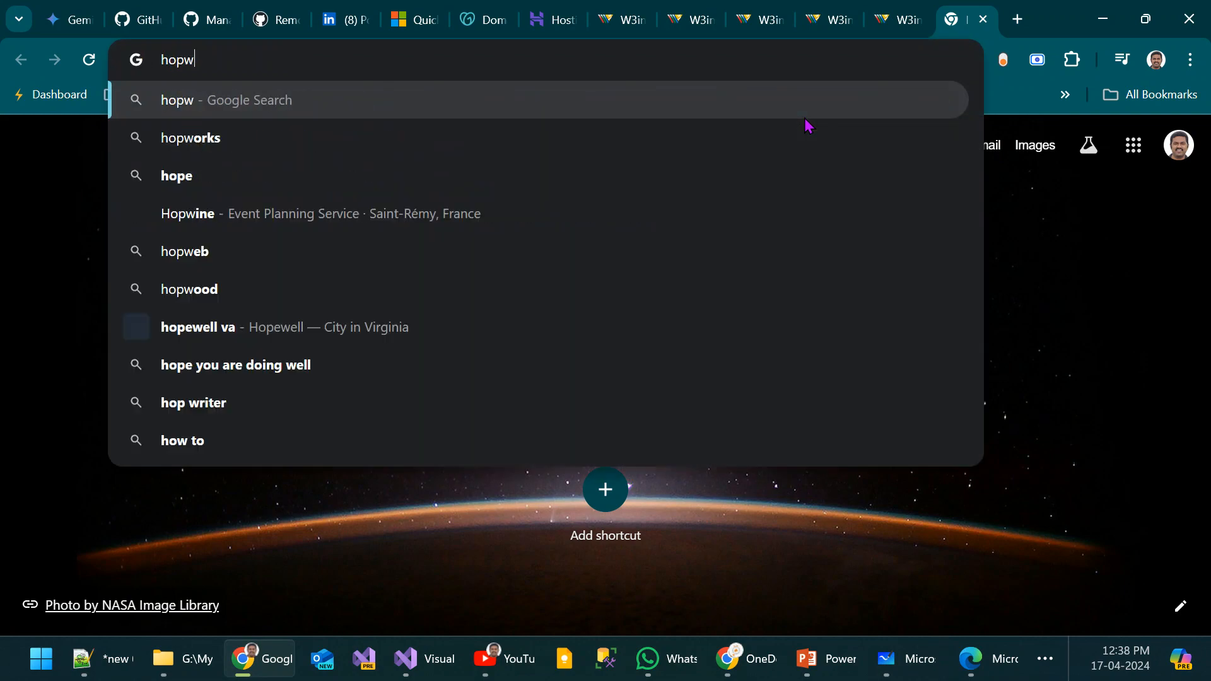
key(BackSpace)
key(BackSpace)
text(w to )
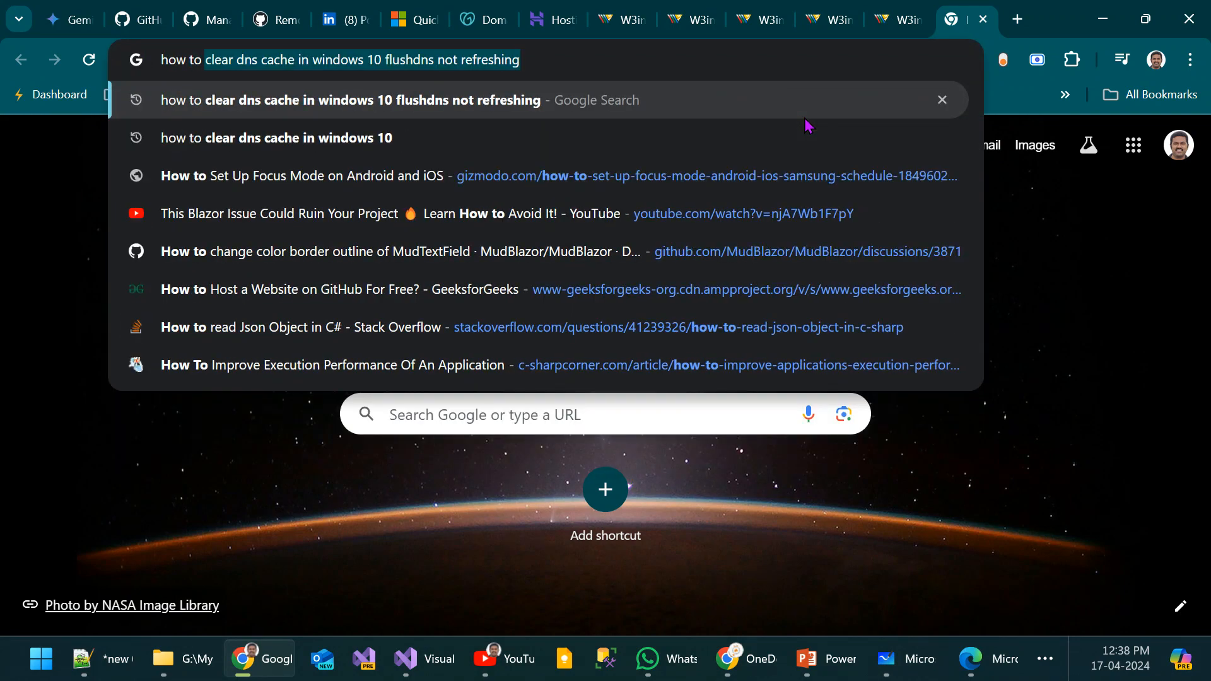
text(clearn)
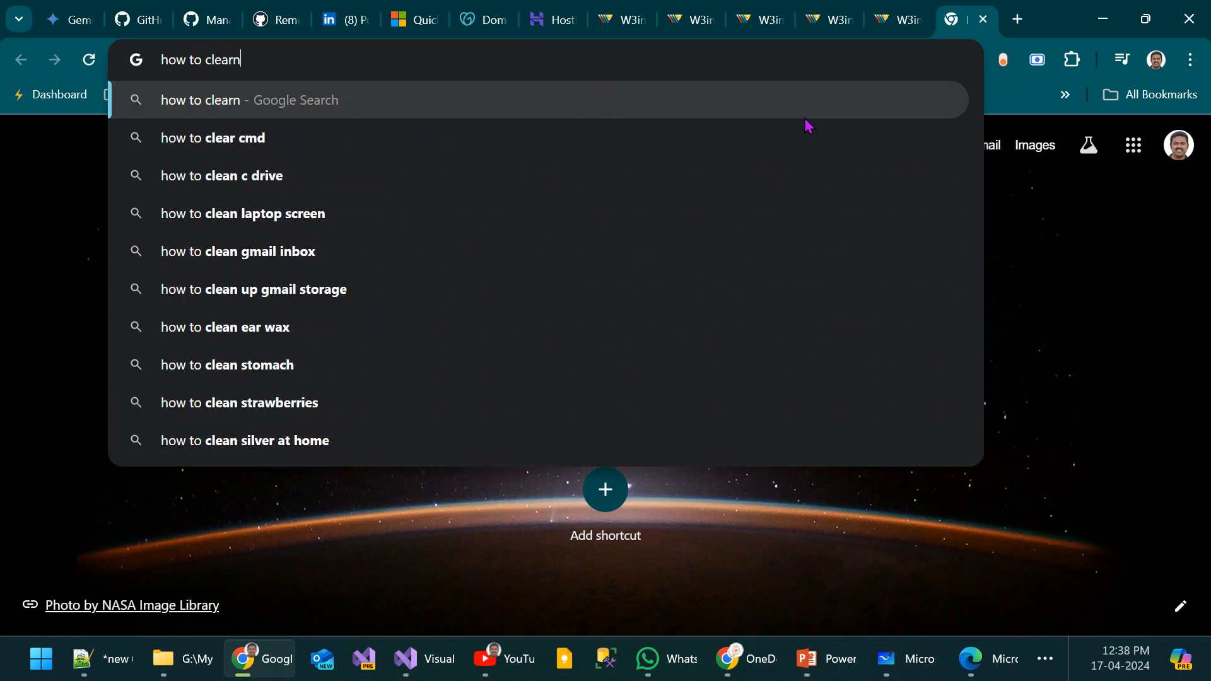
key(BackSpace)
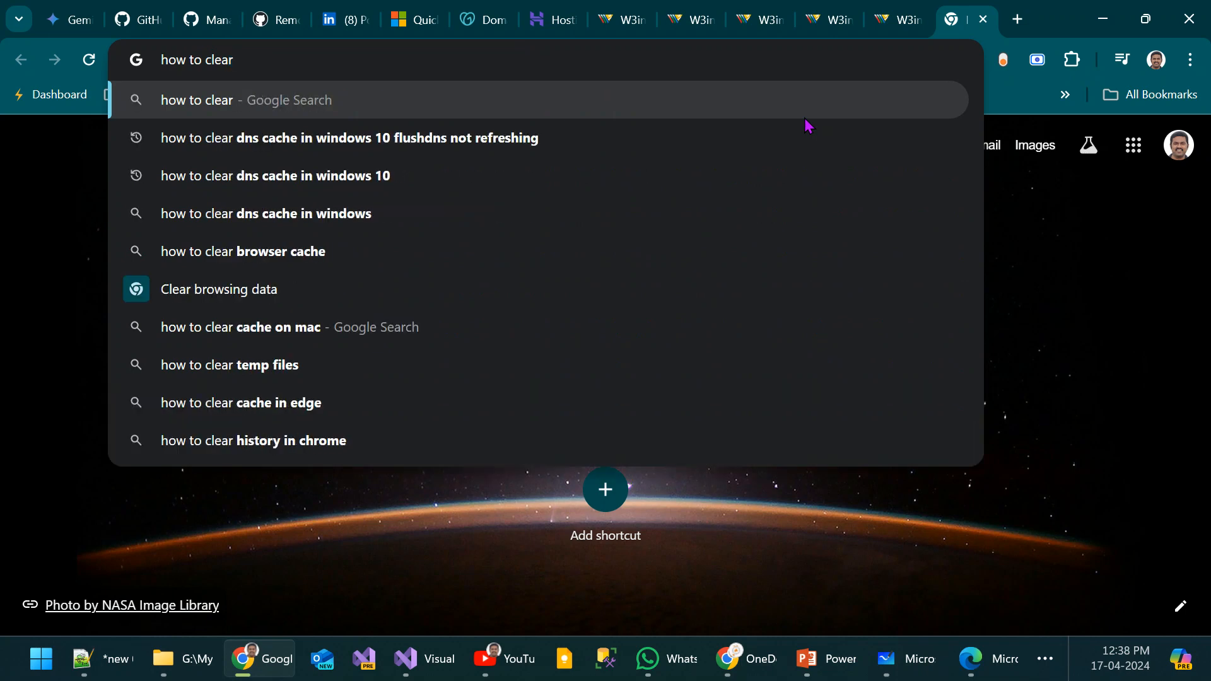
text(fli)
key(BackSpace)
key(BackSpace)
key(BackSpace)
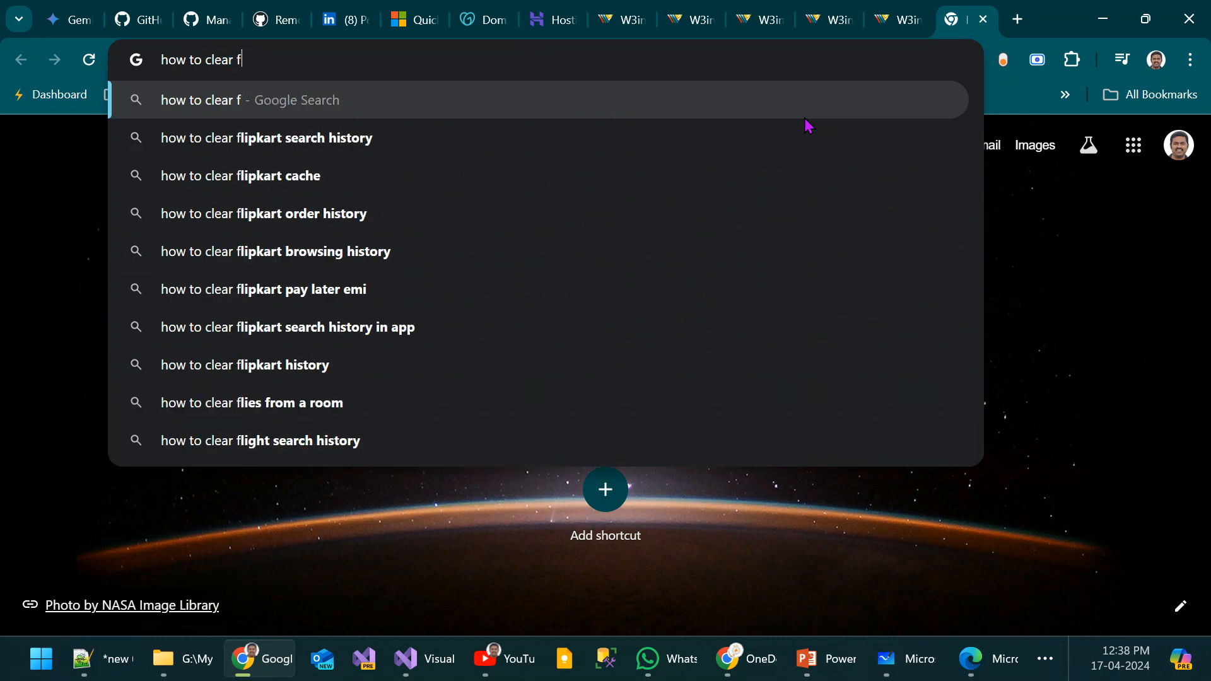
text(dns cac)
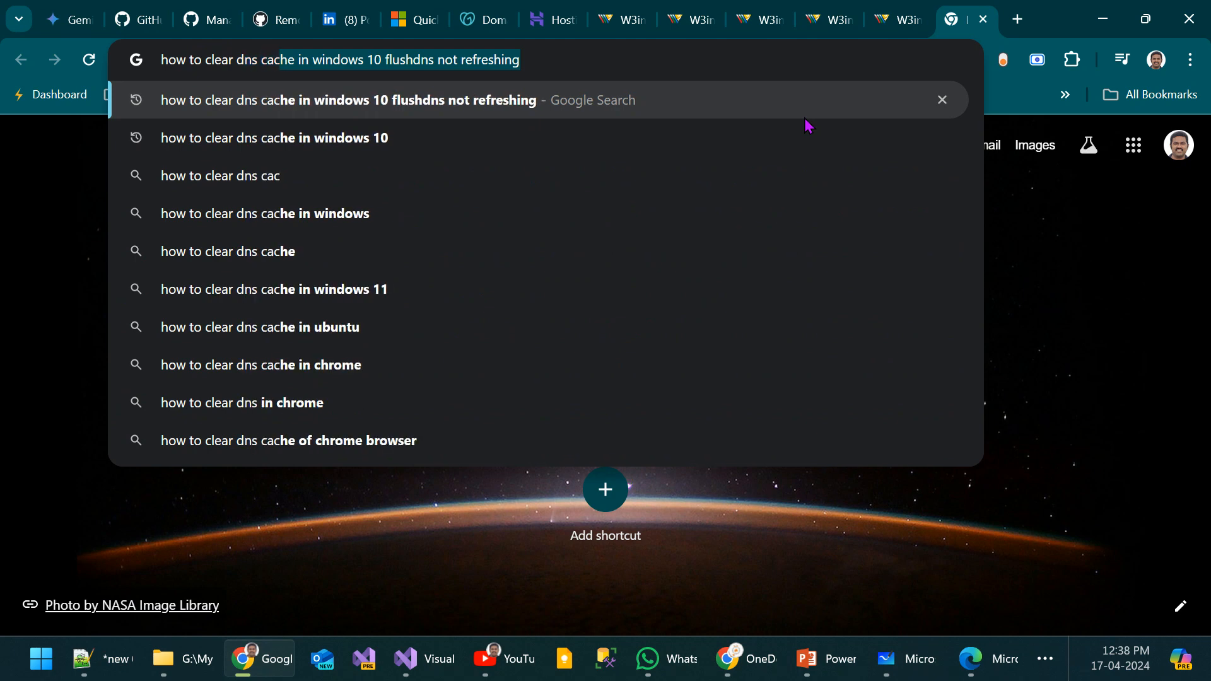
text(he in windows 1)
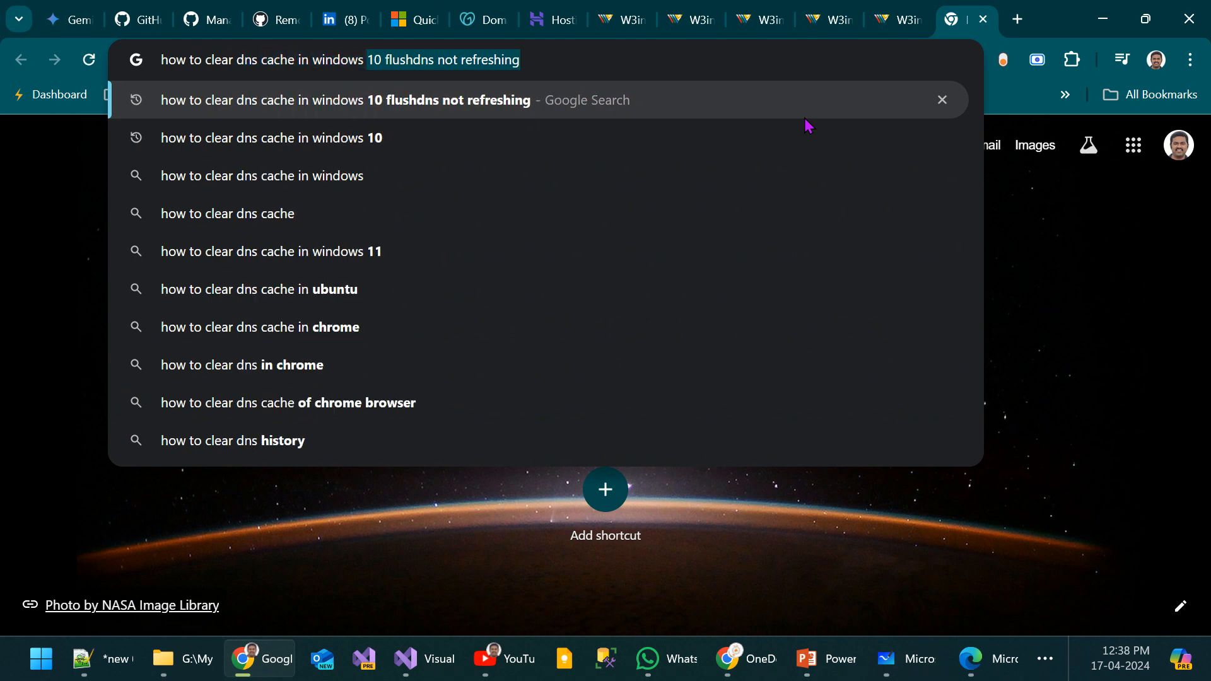
text(1)
key(Return)
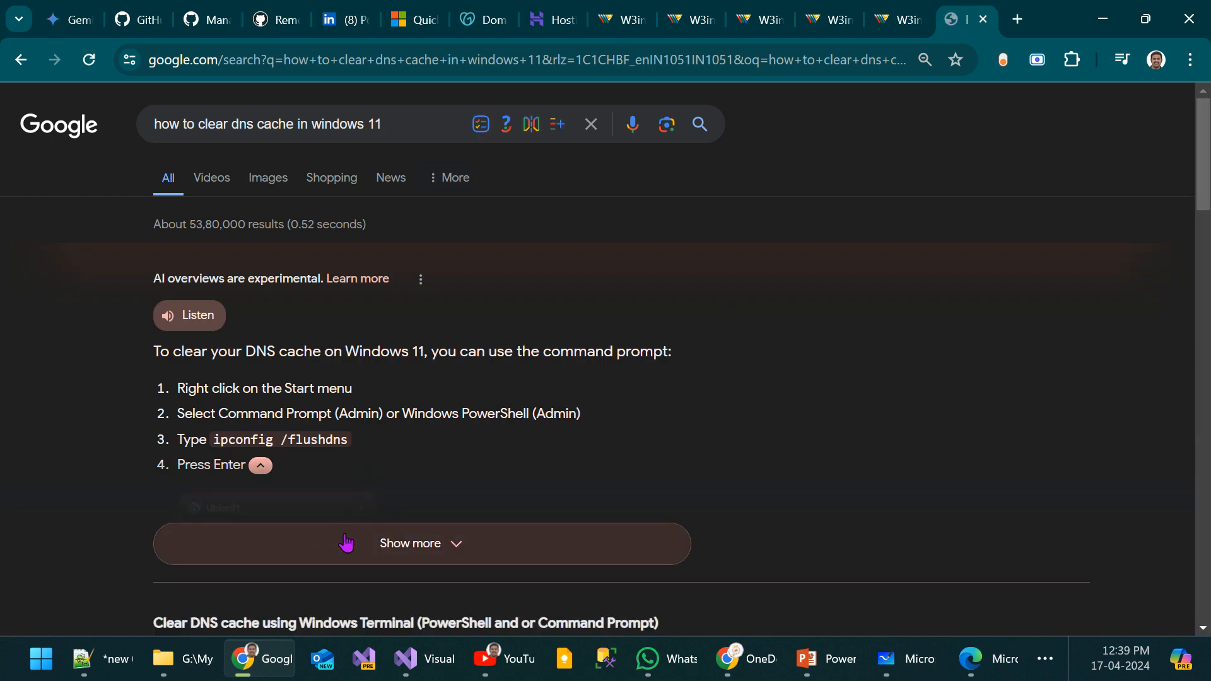
Step: Expand the AI overview and read the instructions for the ipconfig /flushdns command
click(349, 543)
scroll(415, 377, down, 1)
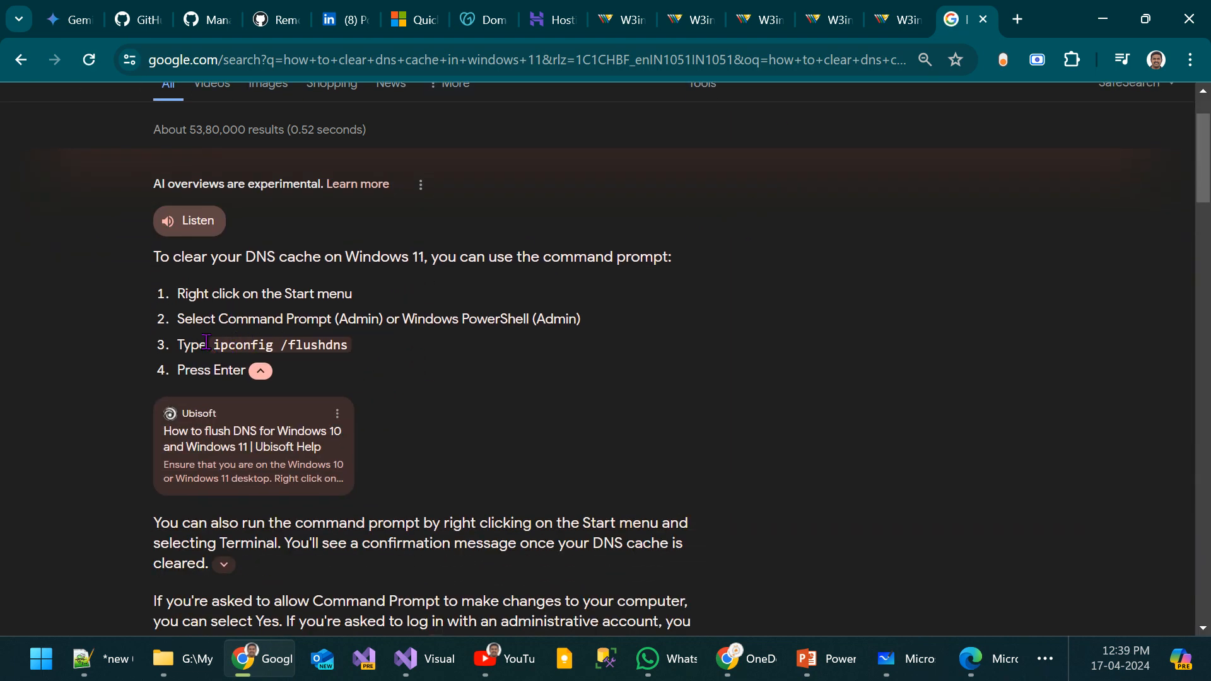
drag(213, 344, 348, 346)
scroll(549, 389, down, 1)
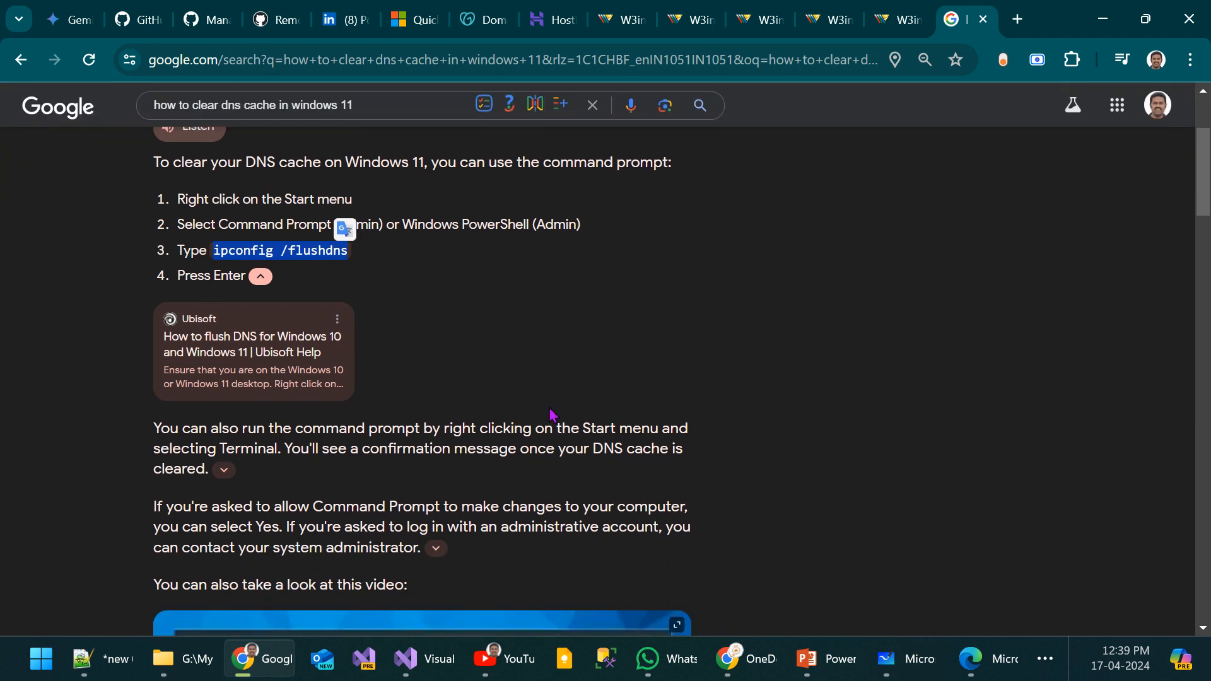
click(53, 472)
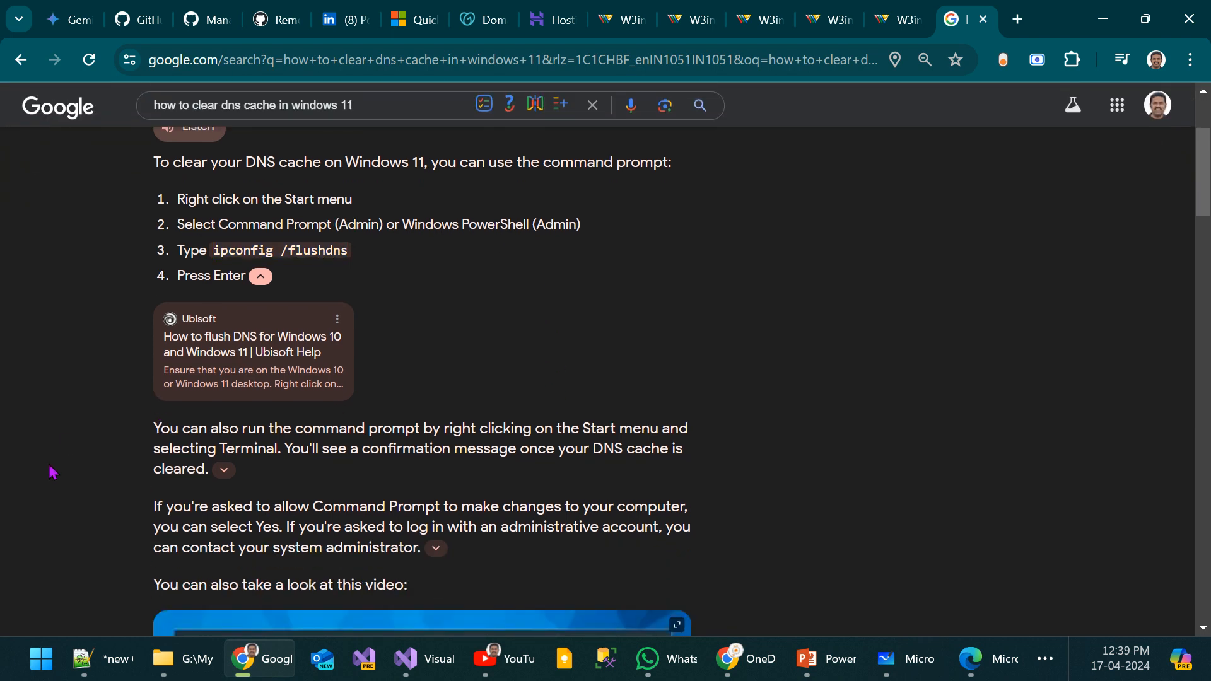
Step: Open a Windows command prompt, flush the DNS cache with ipconfig /flushdns, and return to Chrome
key(super+r)
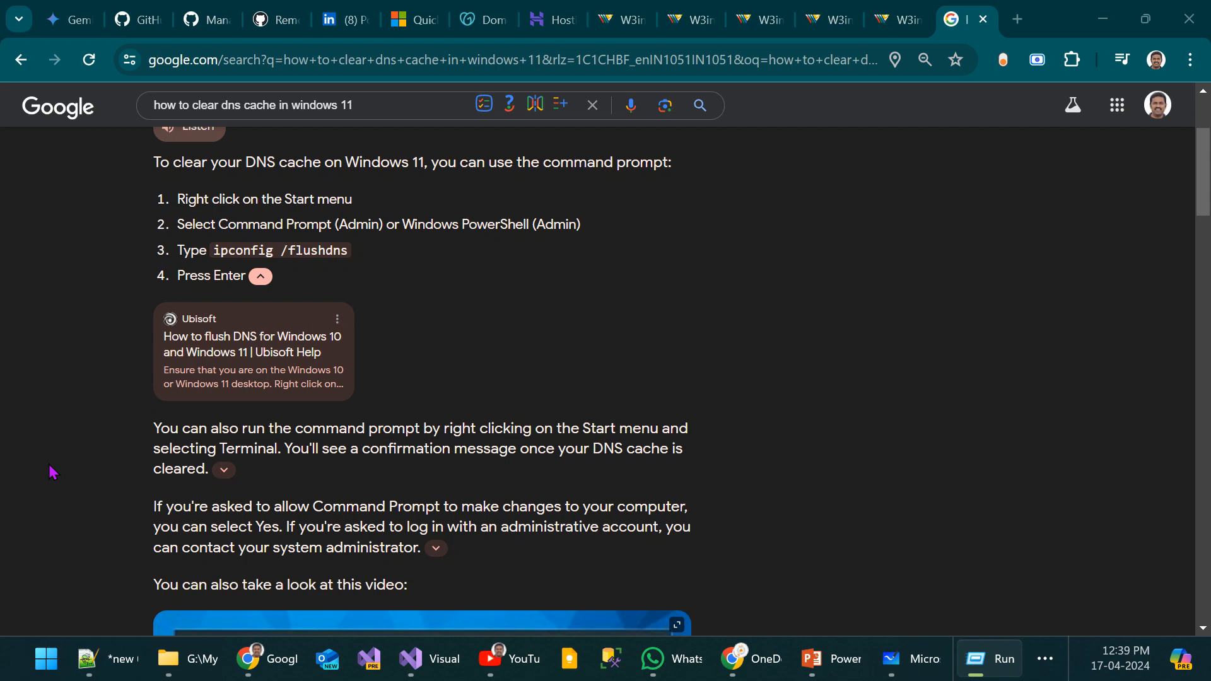
key(Return)
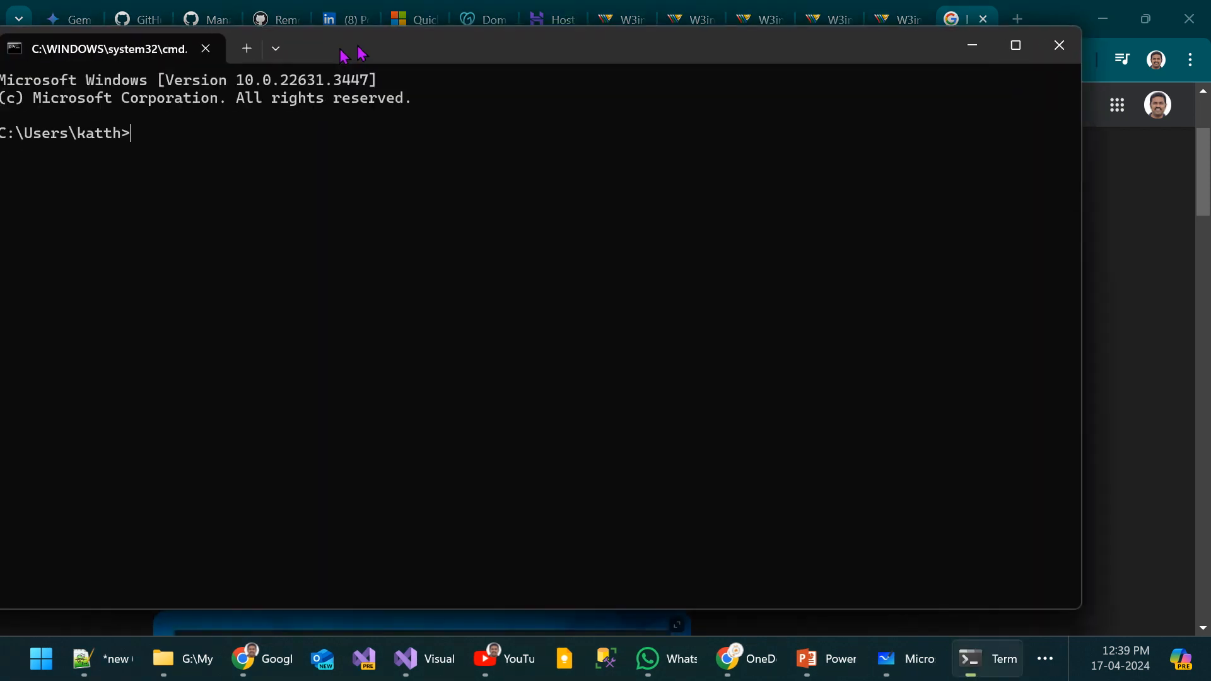
drag(351, 49, 509, 86)
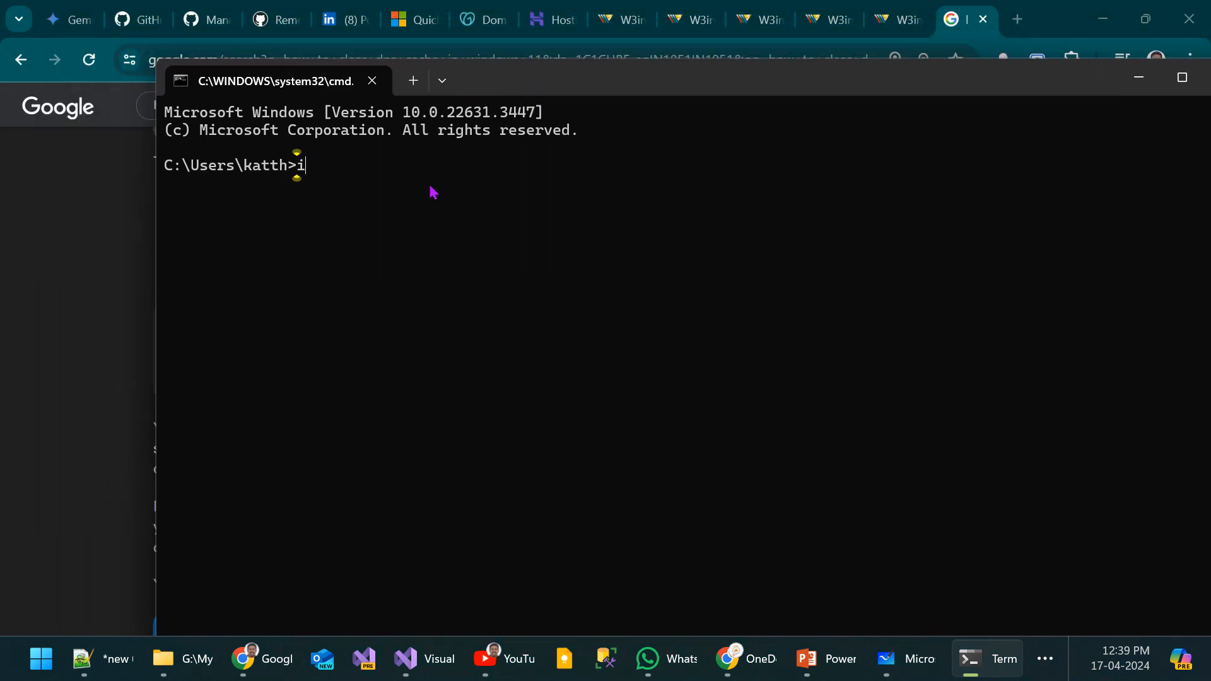
text(ipconfig /fl)
text(ushdns)
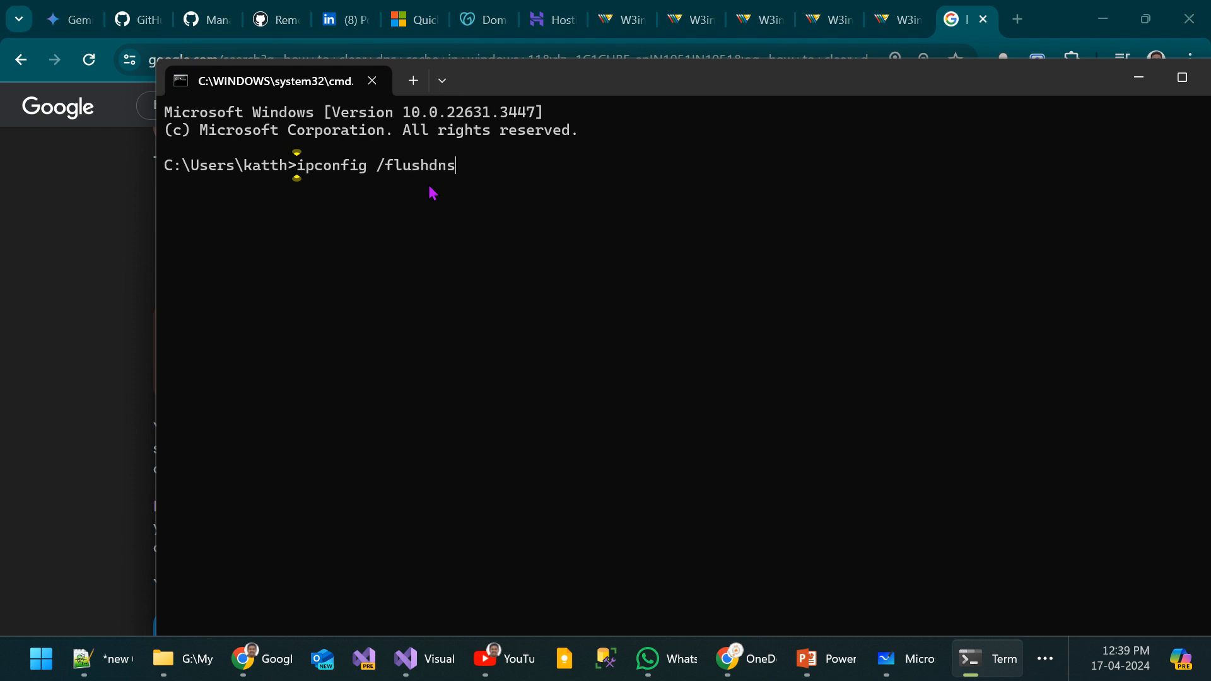
key(Return)
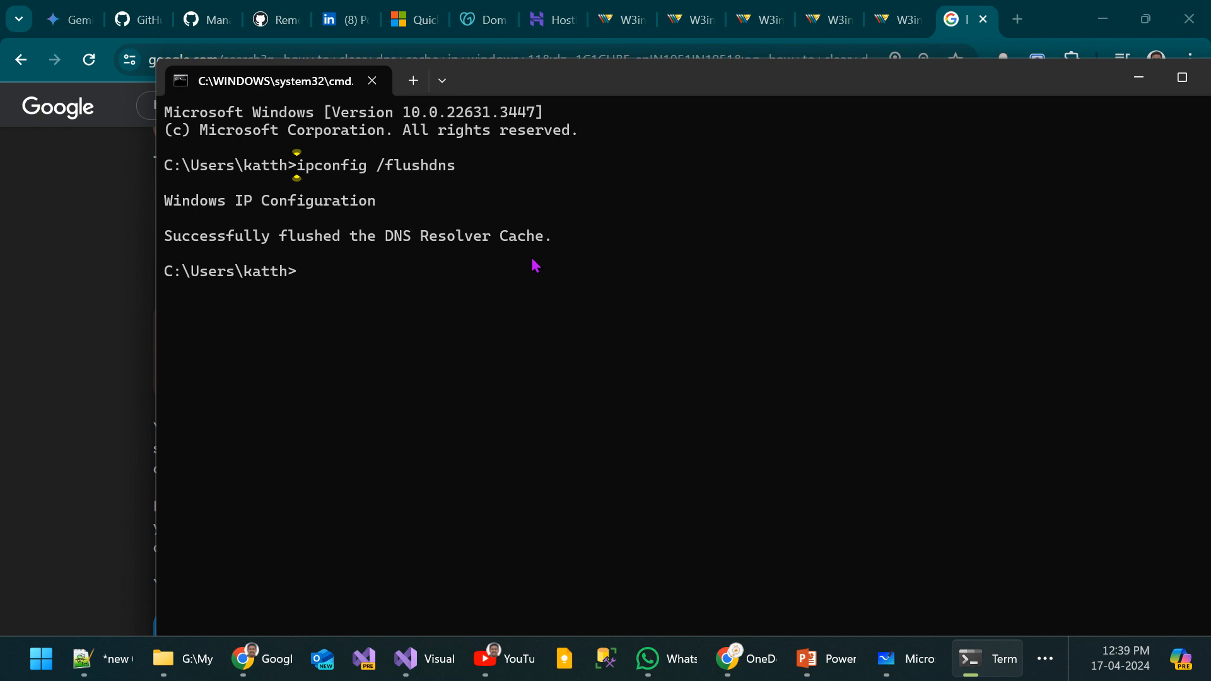
click(42, 298)
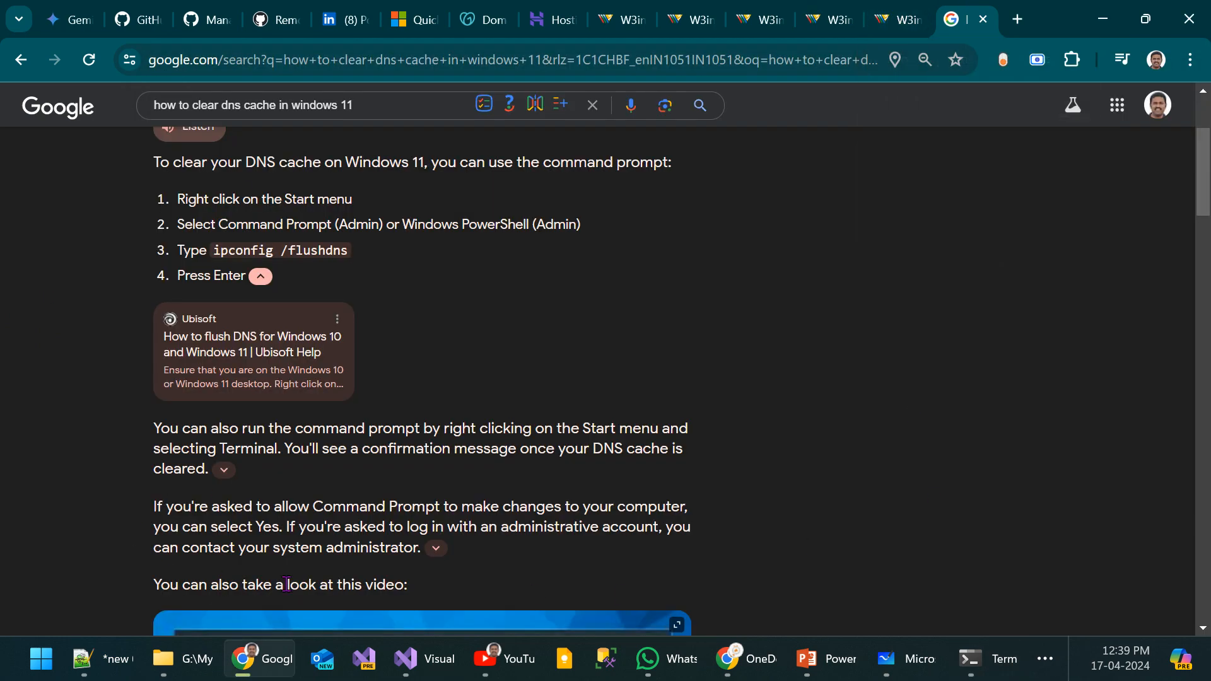
Step: Switch to WhatsApp, maximize it, and open the latest phone screenshot of the 1gm.in site in the self-chat
key(alt+Tab)
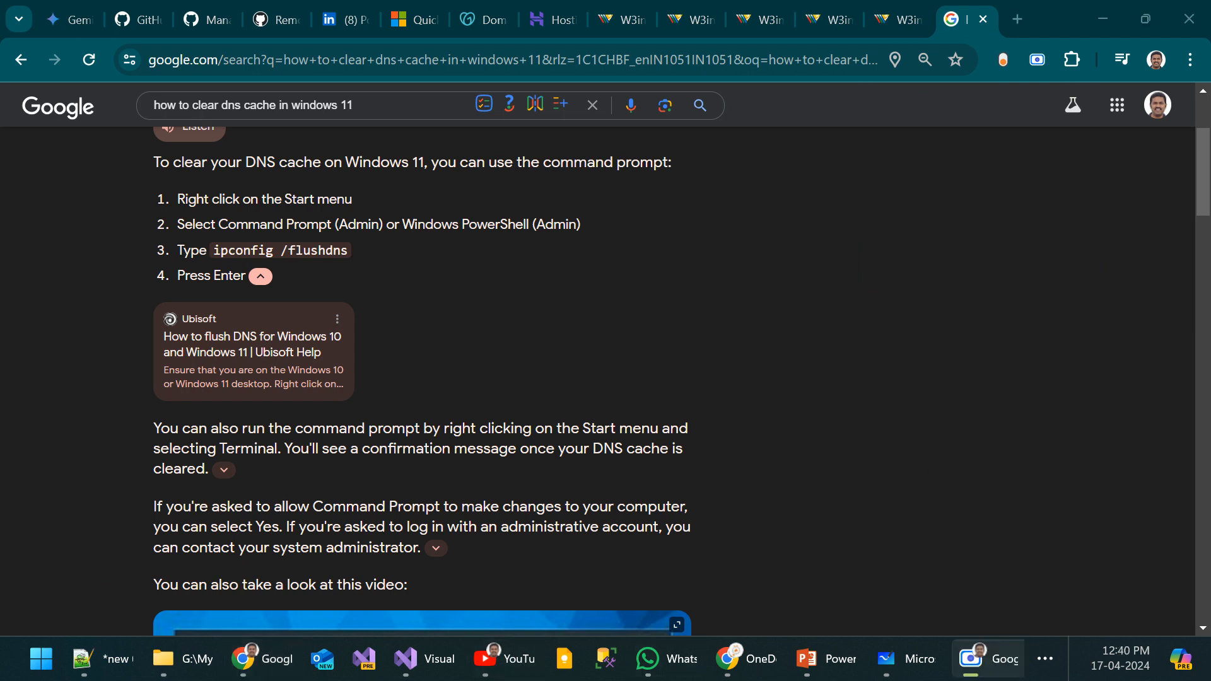
click(678, 675)
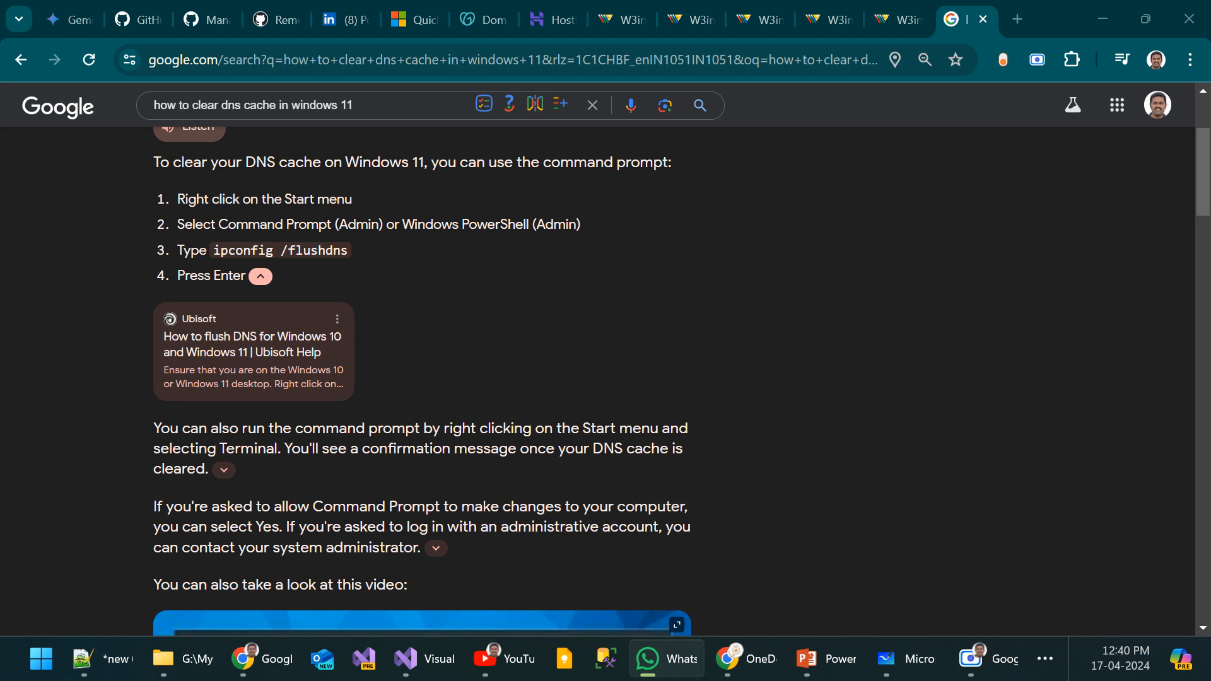
drag(510, 225, 658, 137)
double_click(745, 135)
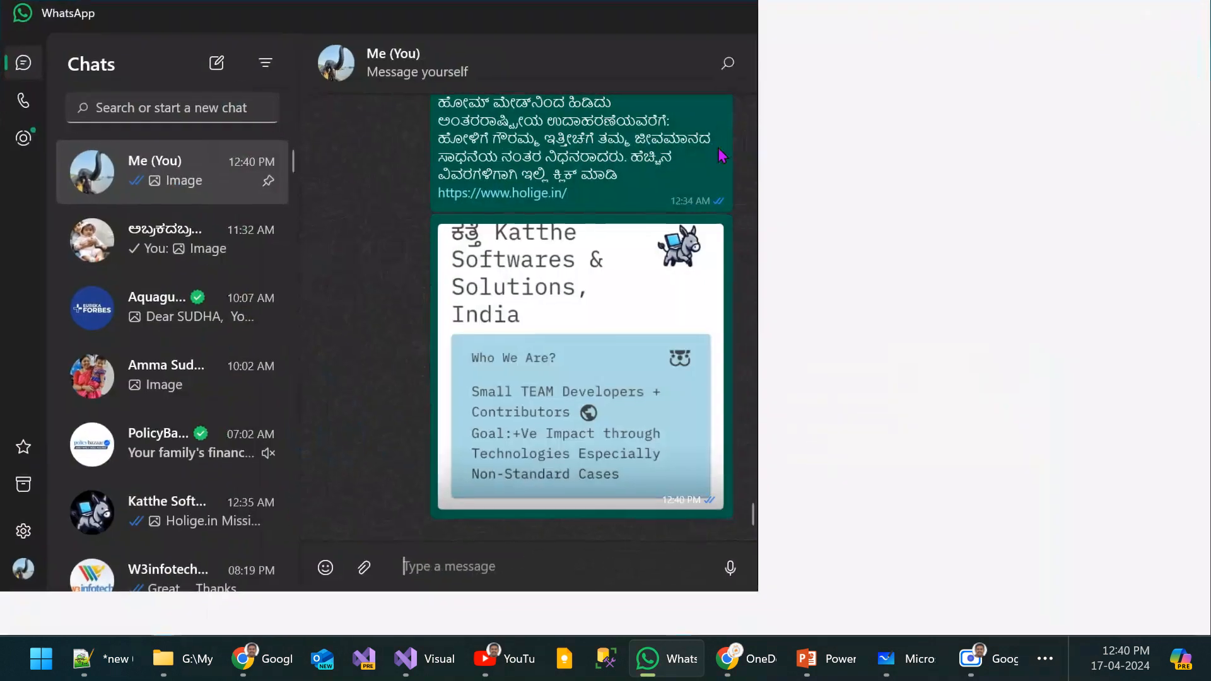
scroll(1095, 410, up, 3)
scroll(1095, 410, down, 3)
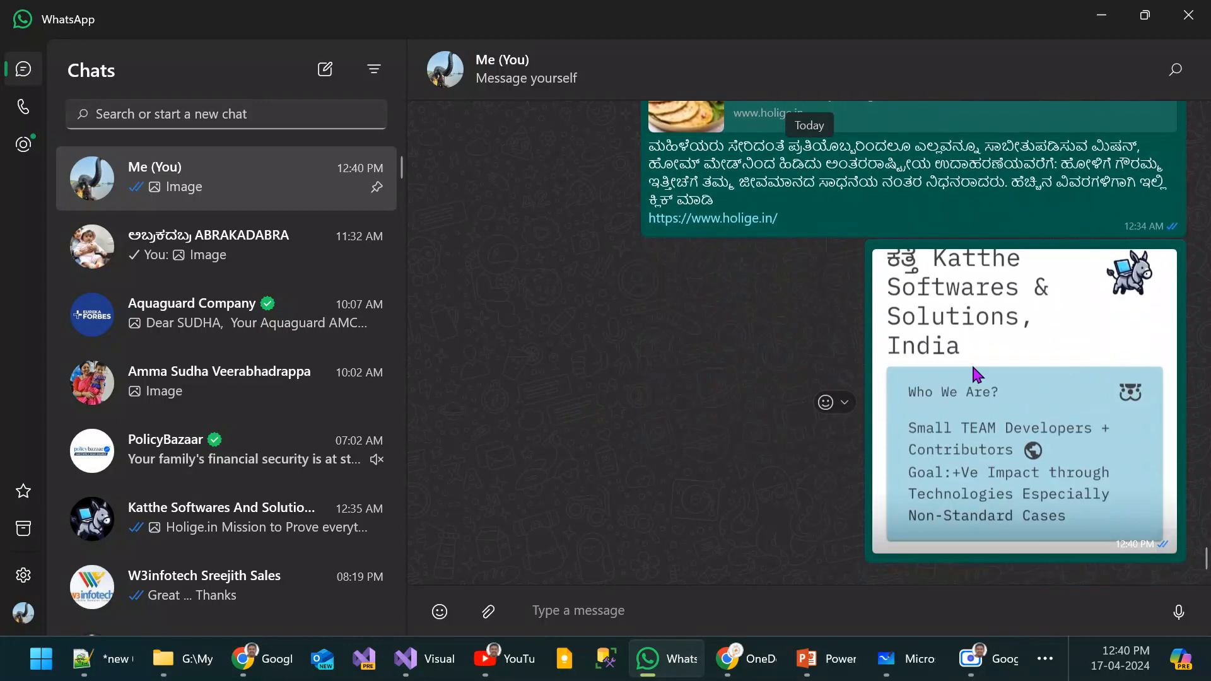
click(983, 370)
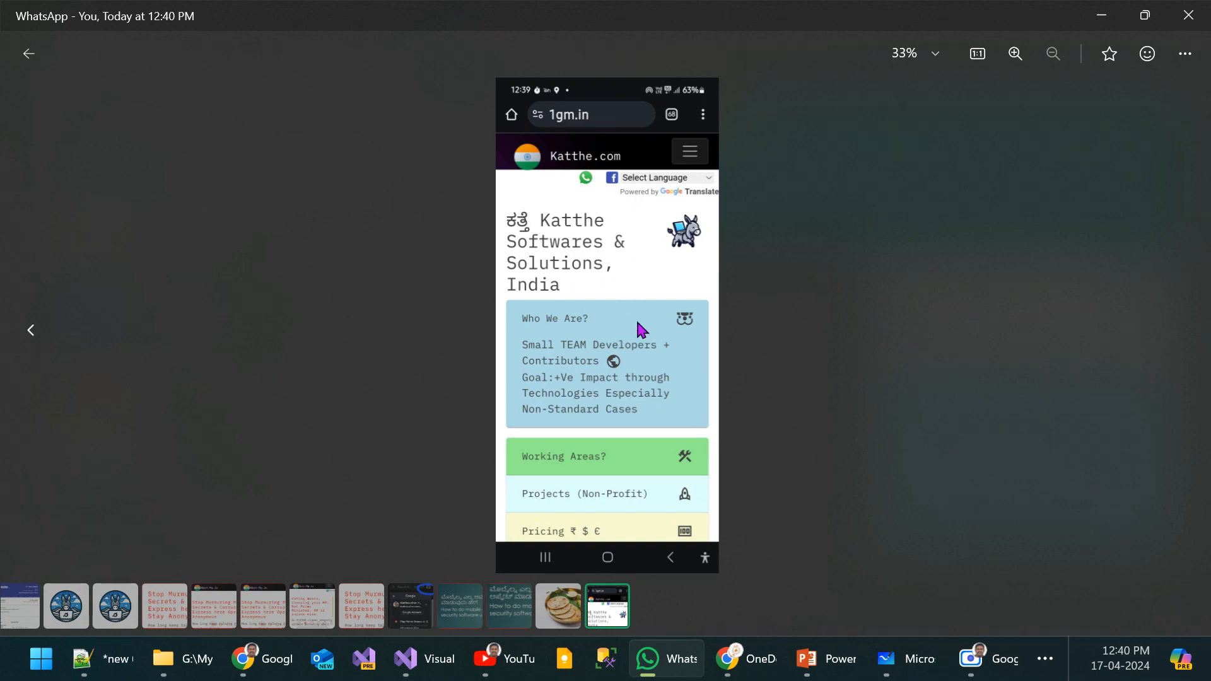
Step: Return to the Chrome window with the DNS search and load 1gm.in in a new tab
mouse_move(262, 659)
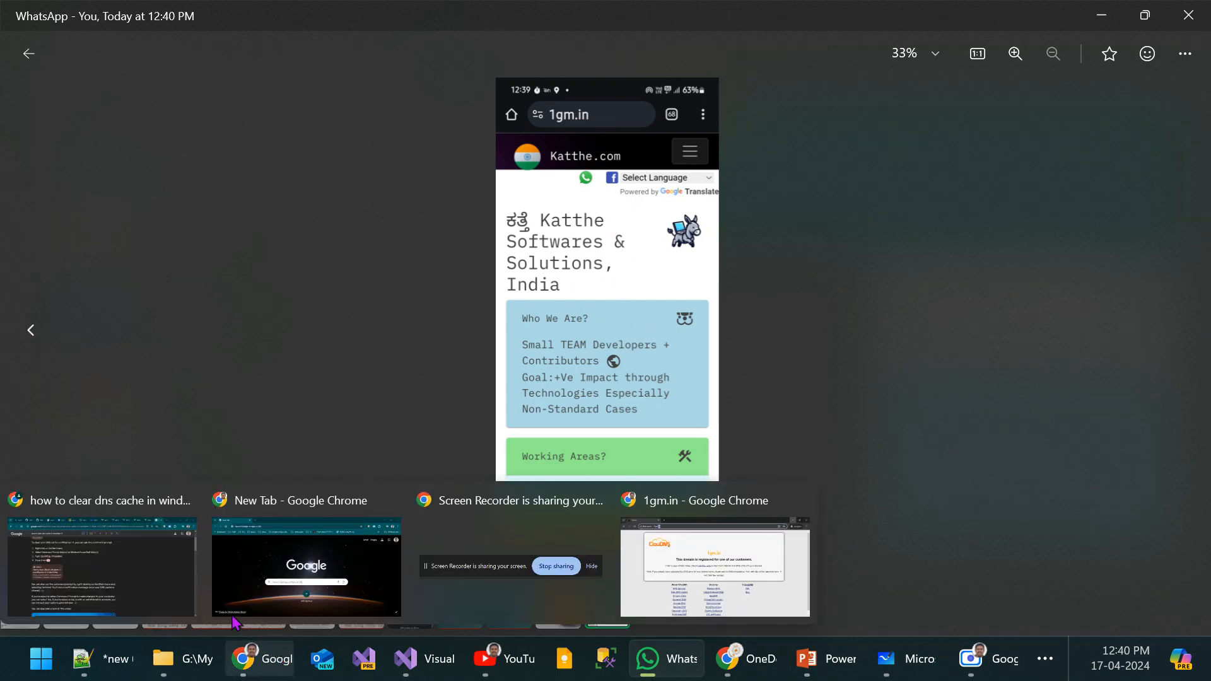
click(119, 571)
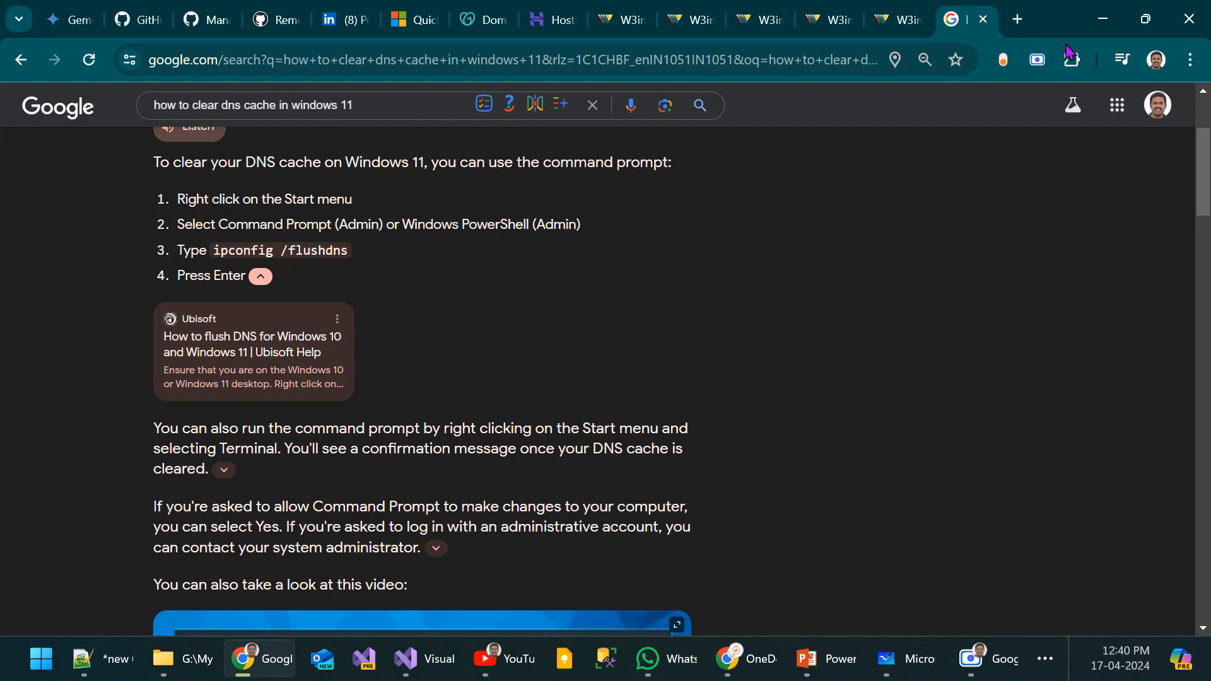
click(1018, 20)
text(1g)
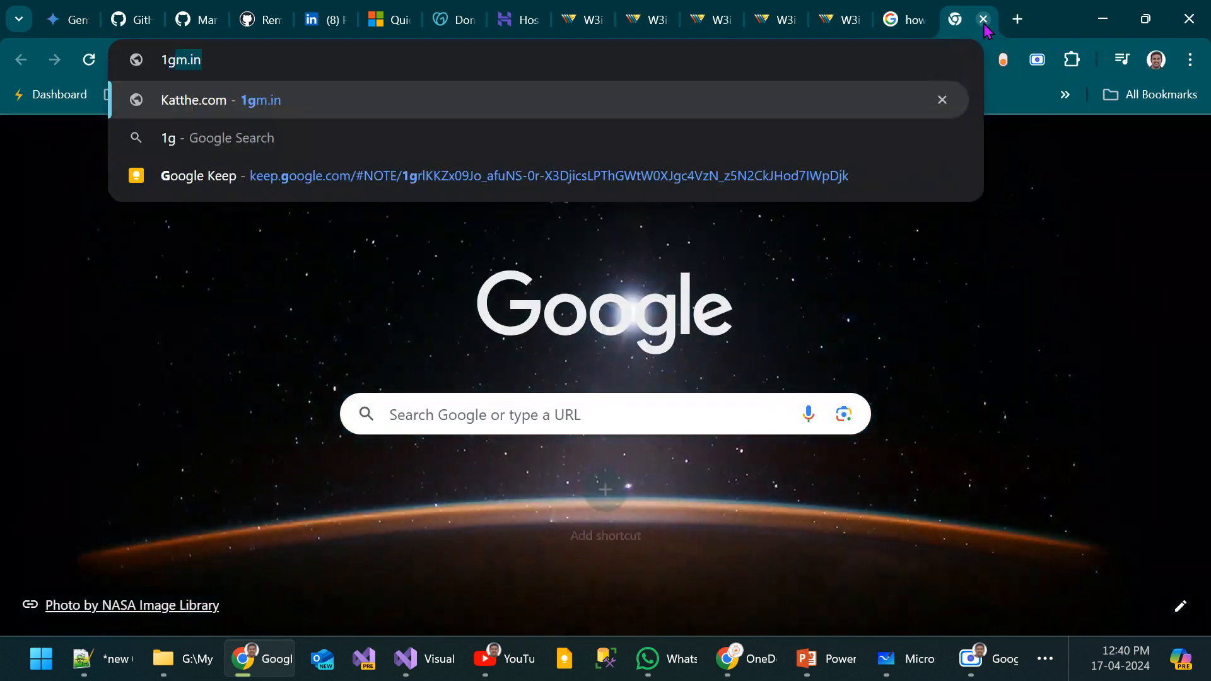
text(m.in)
key(Return)
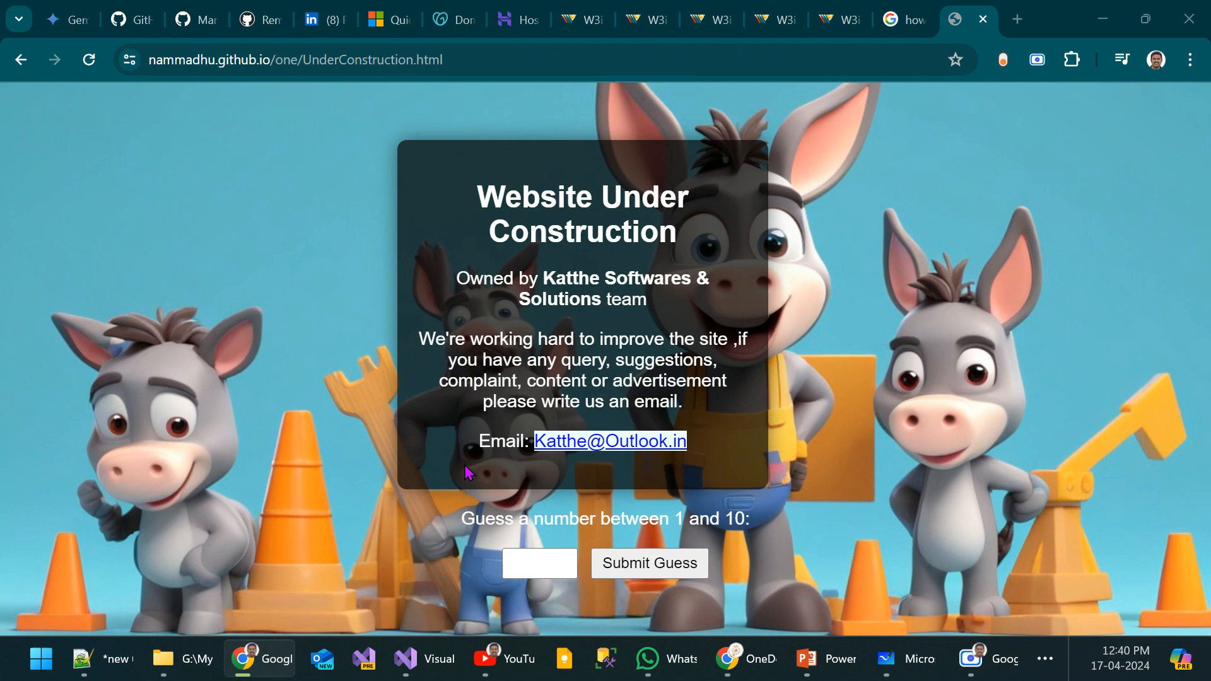
Step: Switch to the PowerPoint slide show and advance from the Note slide to the closing Q? slide
key(alt+Tab)
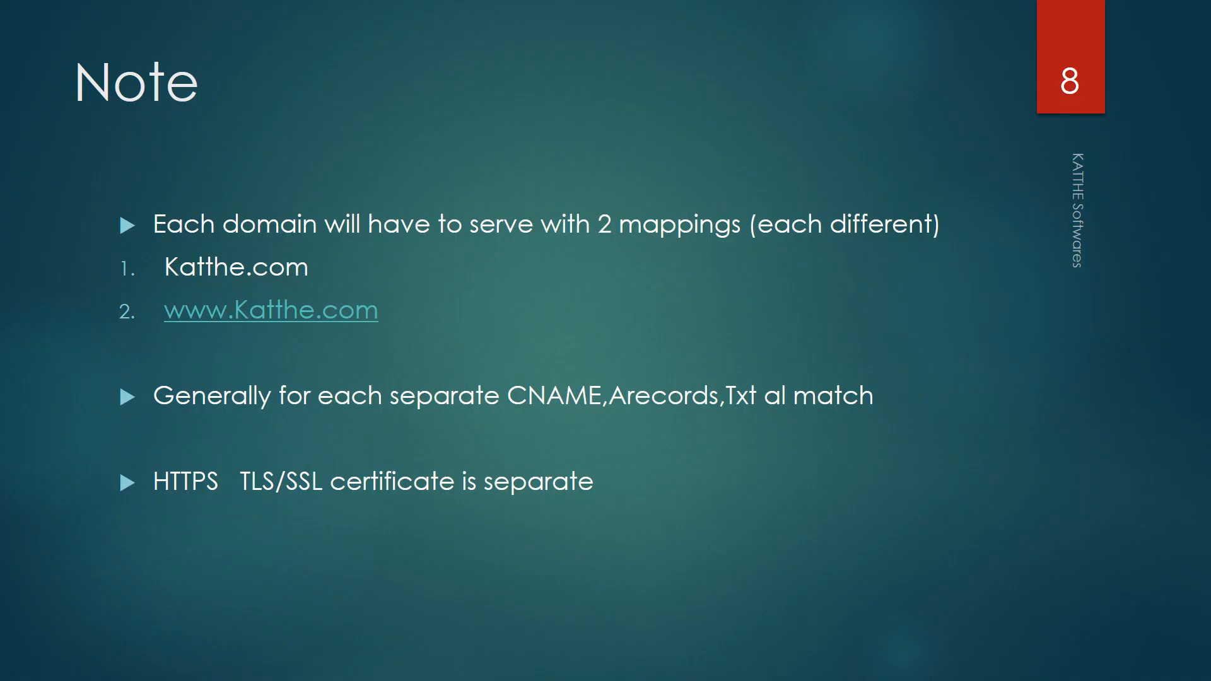
click(465, 466)
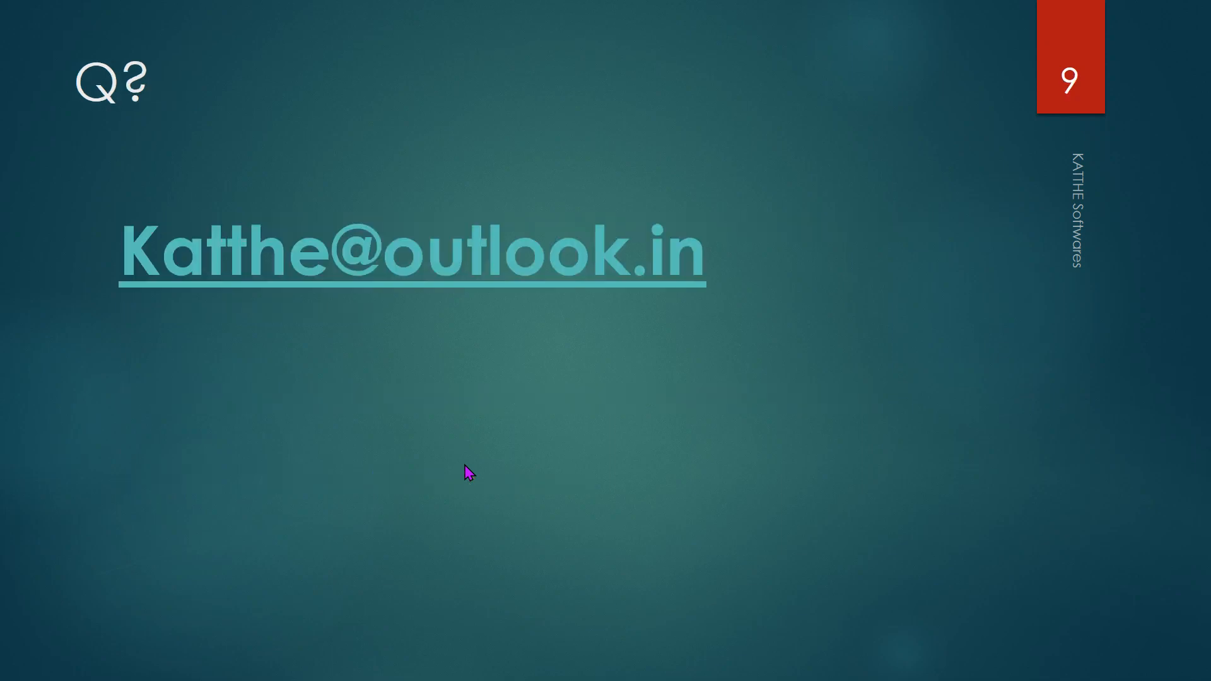